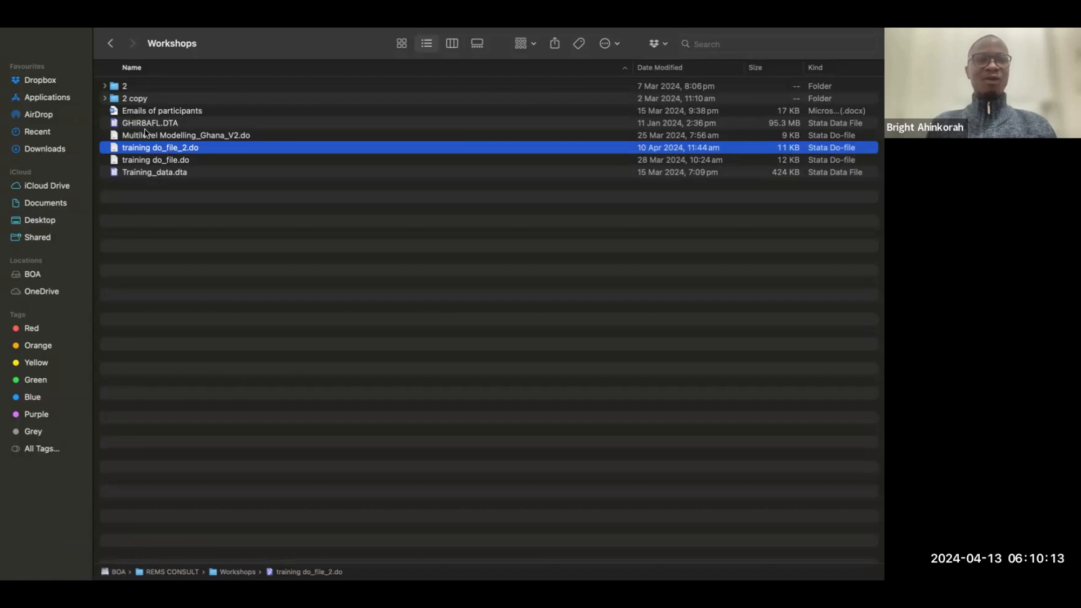
# Open the Stata do-file "training do_file_2.do" from the Workshops folder.
pyautogui.click(137, 124)
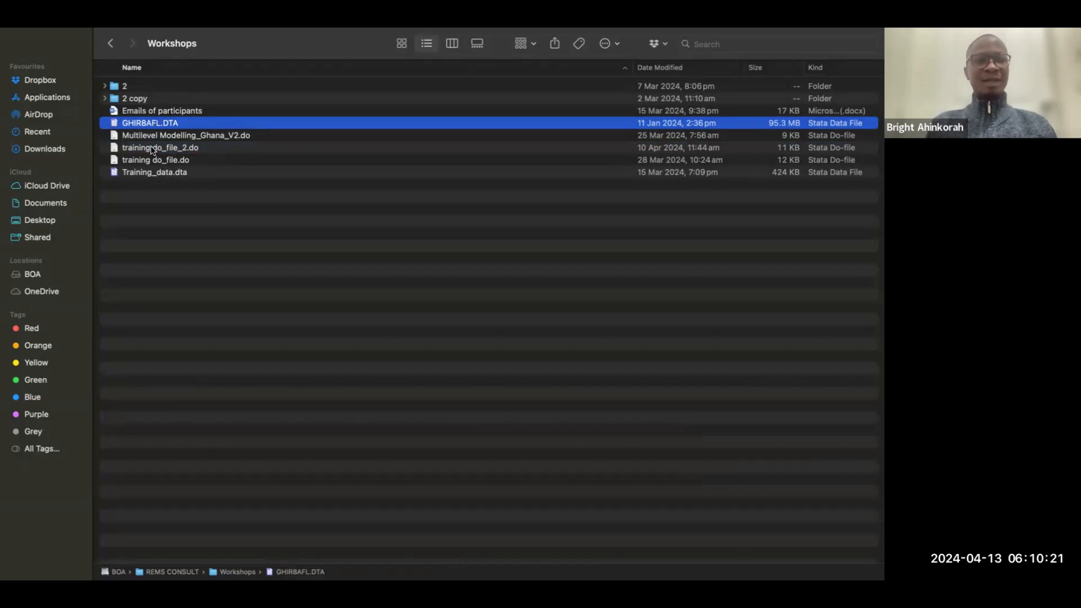
pyautogui.click(155, 149)
pyautogui.click(154, 125)
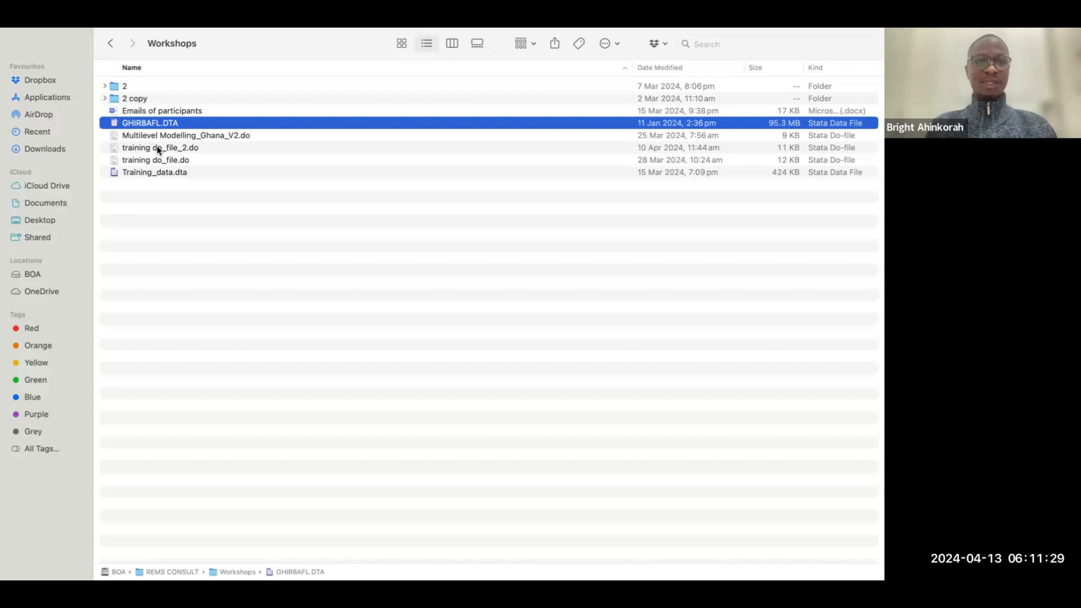
pyautogui.click(158, 148)
pyautogui.doubleClick(157, 147)
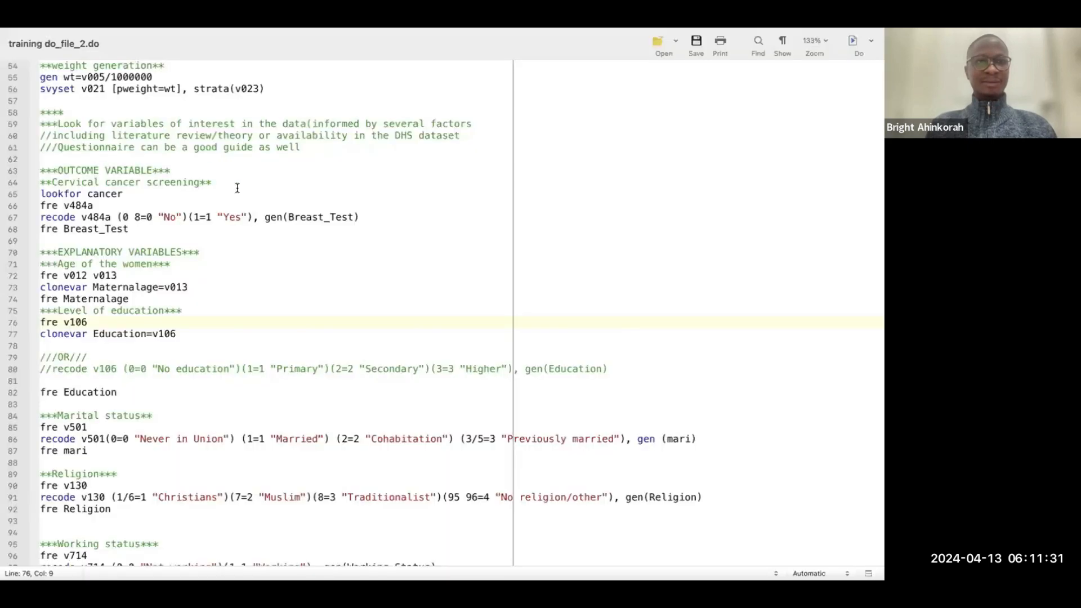
# Examine the basic Stata commands at the start of the do-file, highlighting "clear all" and "set more off".
pyautogui.scroll(18, 200, 304)
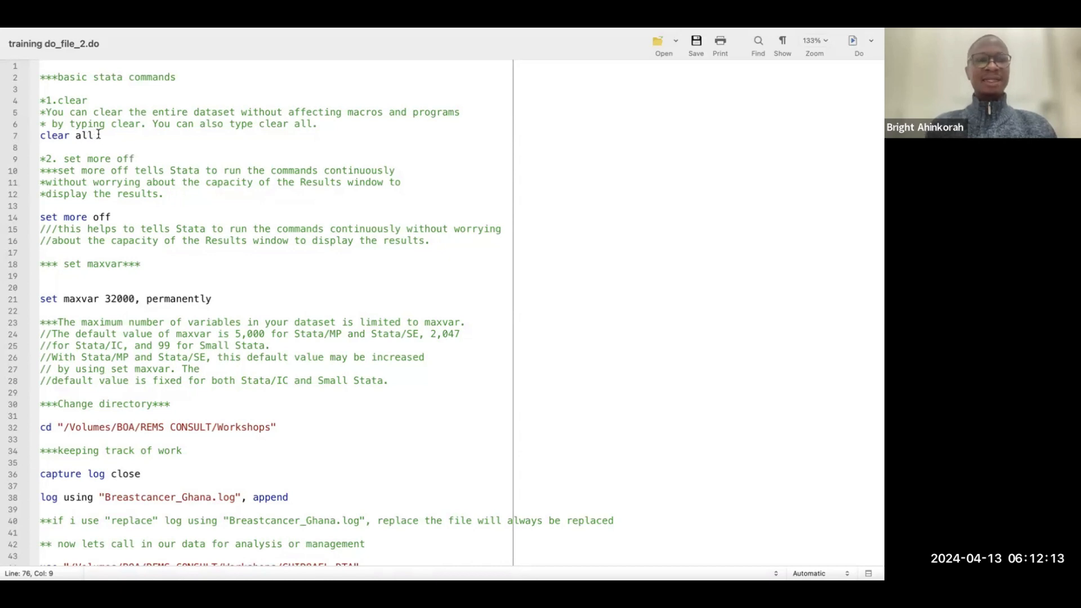
pyautogui.moveTo(98, 135); pyautogui.dragTo(17, 135)
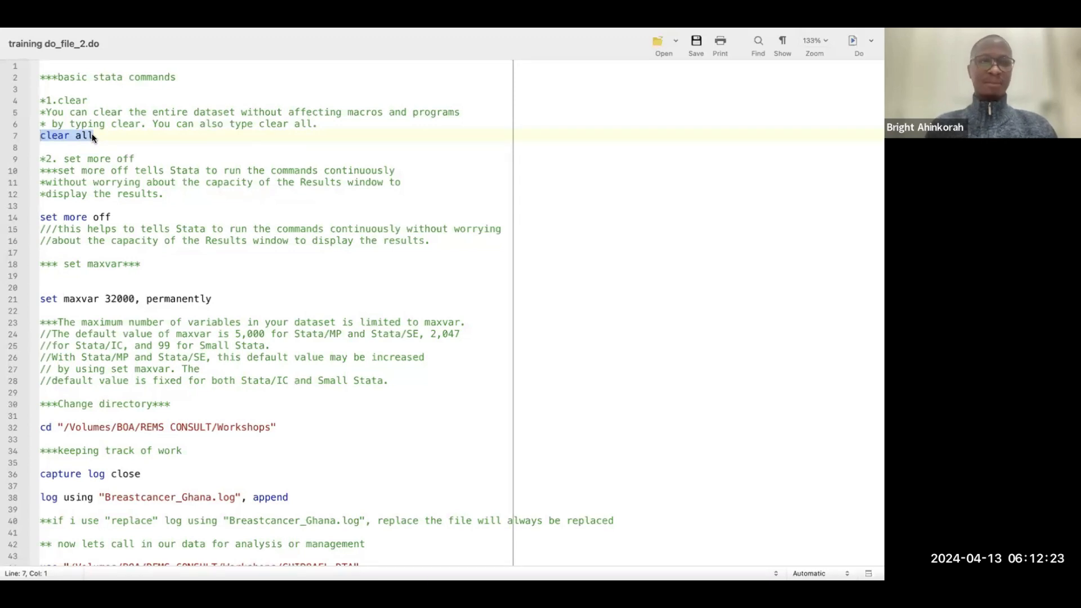
pyautogui.scroll(-3, 114, 209)
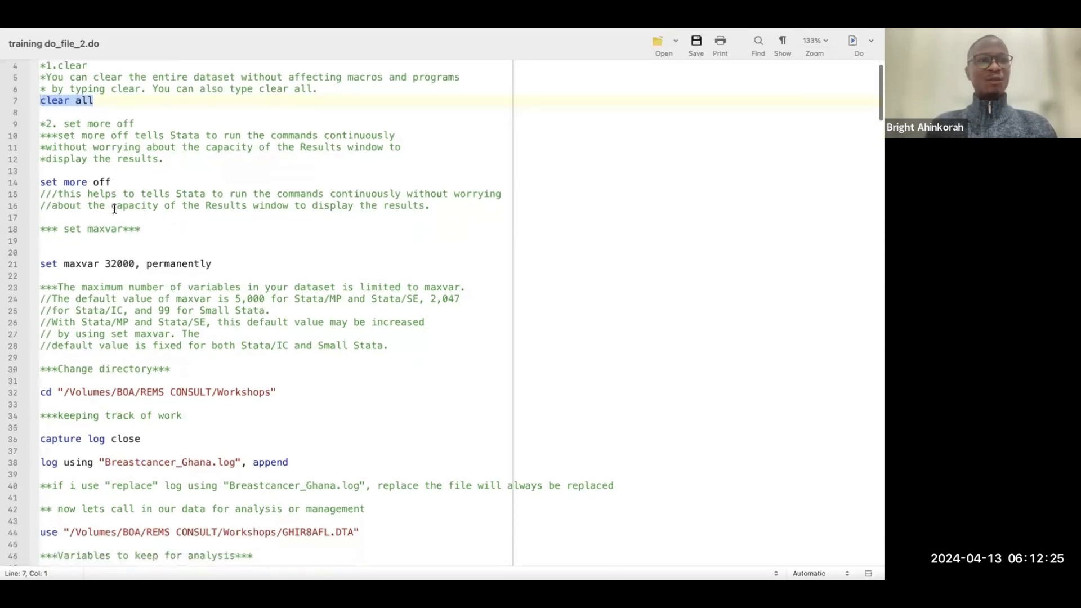
pyautogui.scroll(-3, 114, 209)
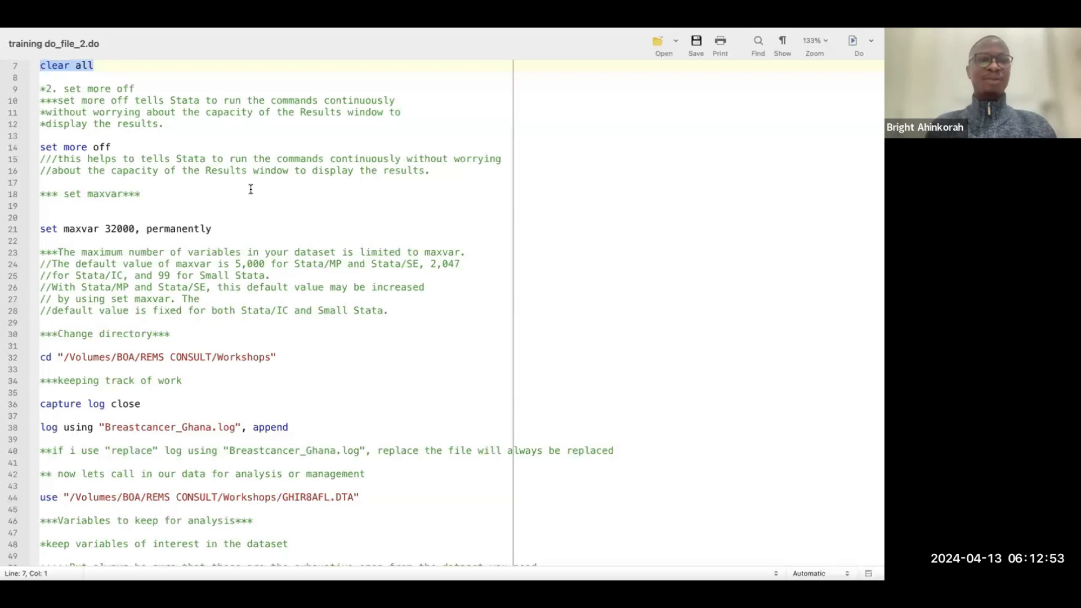
pyautogui.moveTo(113, 147); pyautogui.dragTo(27, 146)
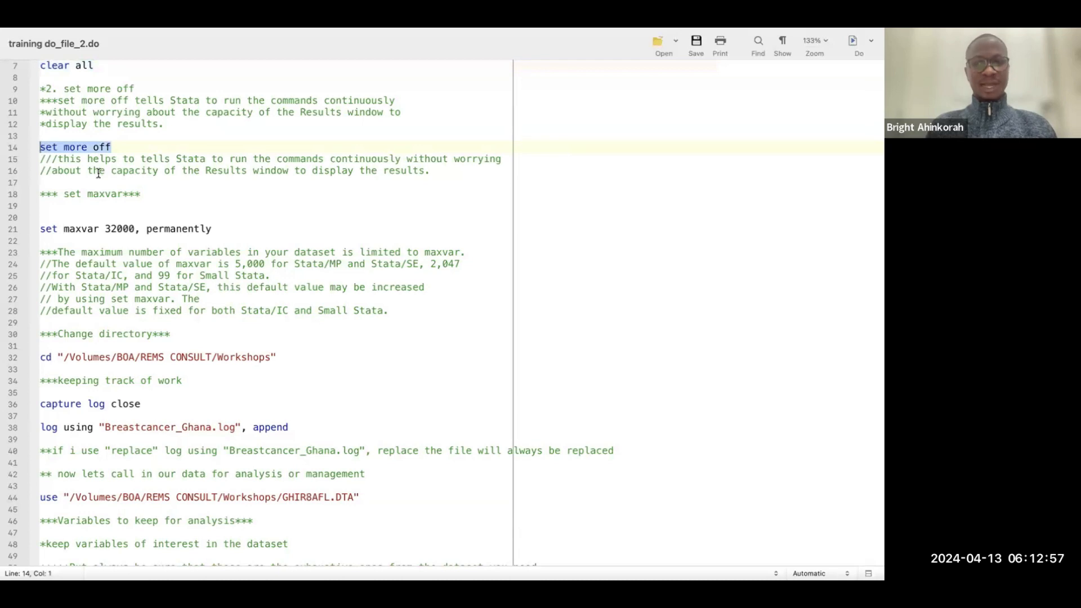
# Review the set maxvar section and the change-directory section, highlighting the folder path in the cd command on line 32.
pyautogui.scroll(-3, 115, 264)
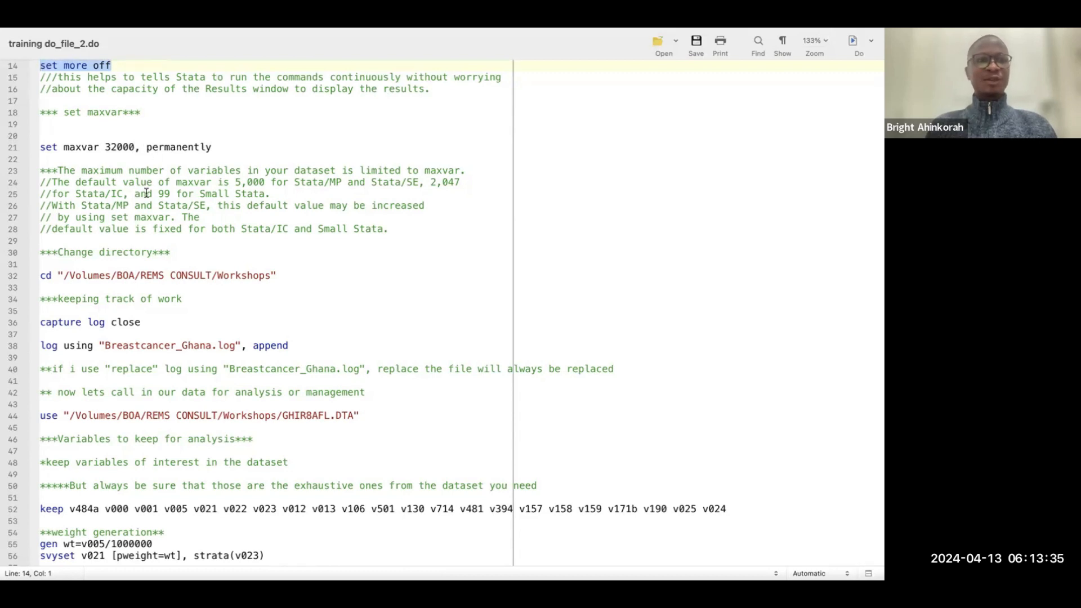
pyautogui.scroll(-3, 146, 193)
pyautogui.scroll(-3, 146, 193)
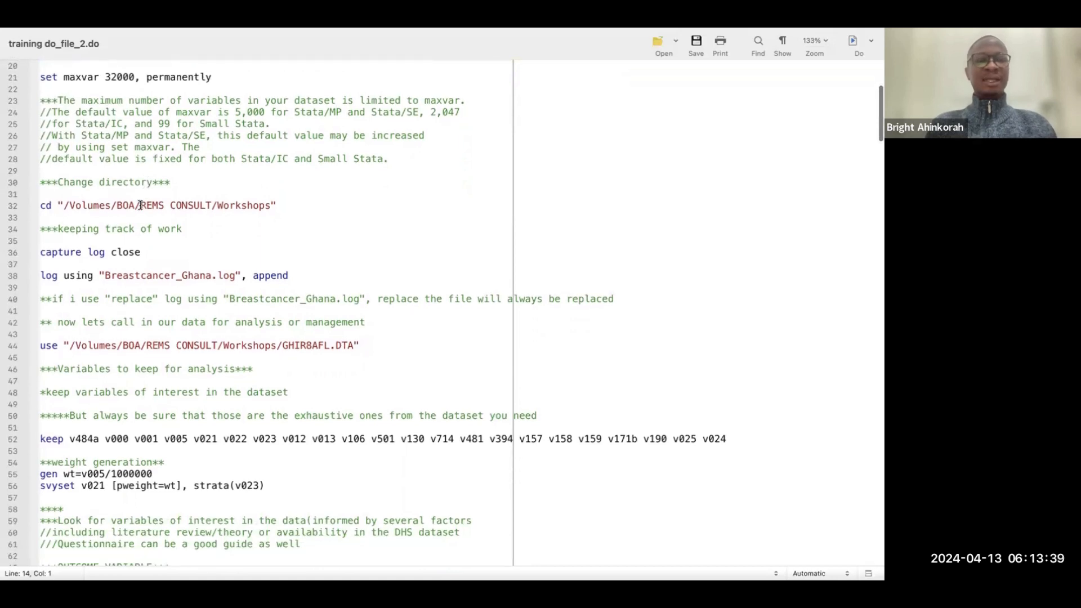
pyautogui.scroll(-5, 140, 205)
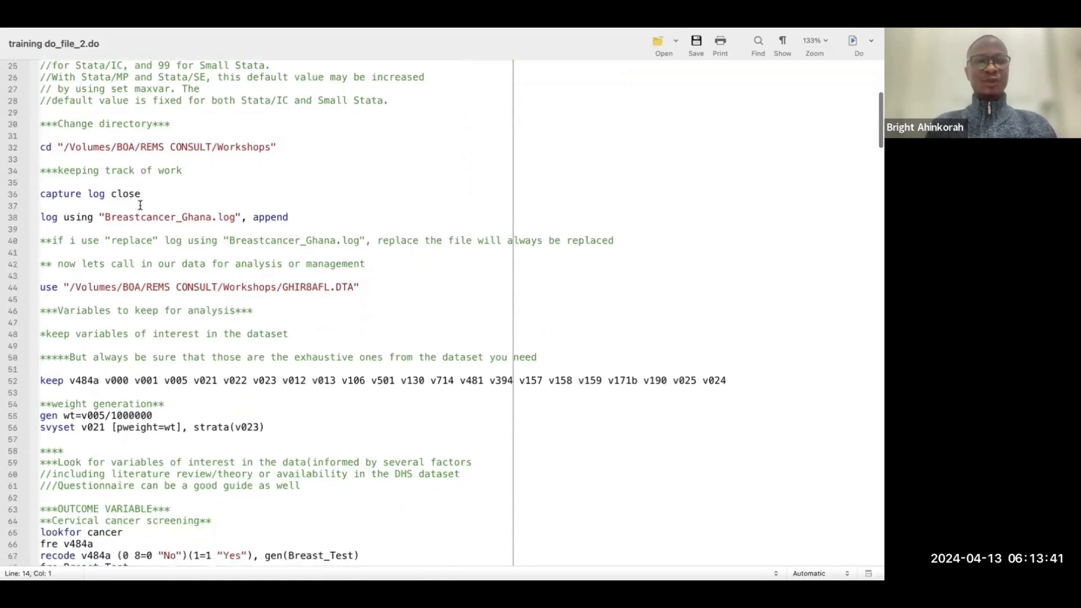
pyautogui.scroll(-2, 140, 205)
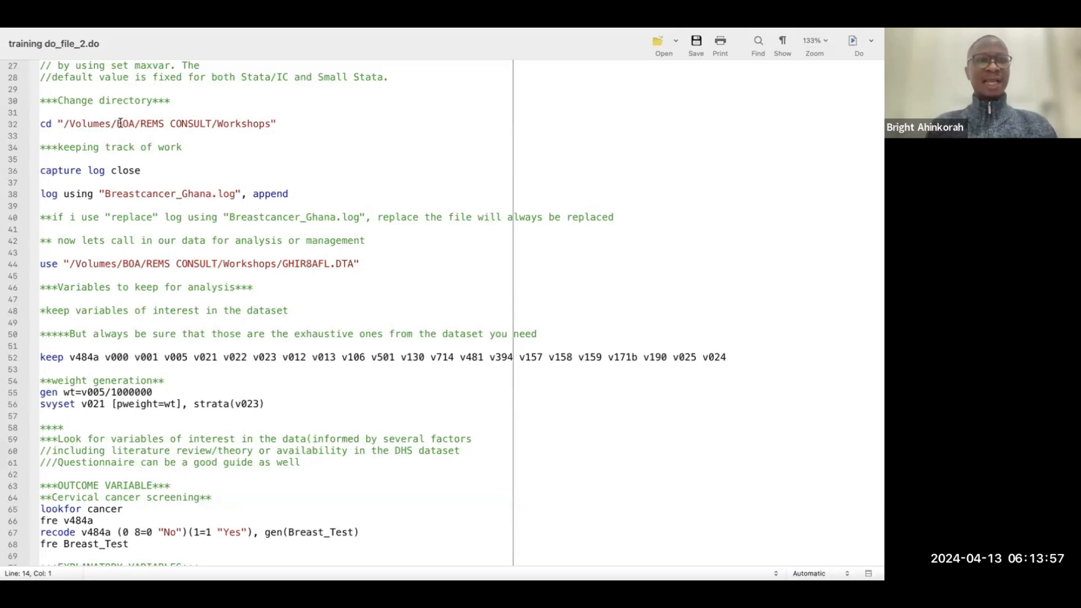
pyautogui.moveTo(116, 123); pyautogui.dragTo(136, 123)
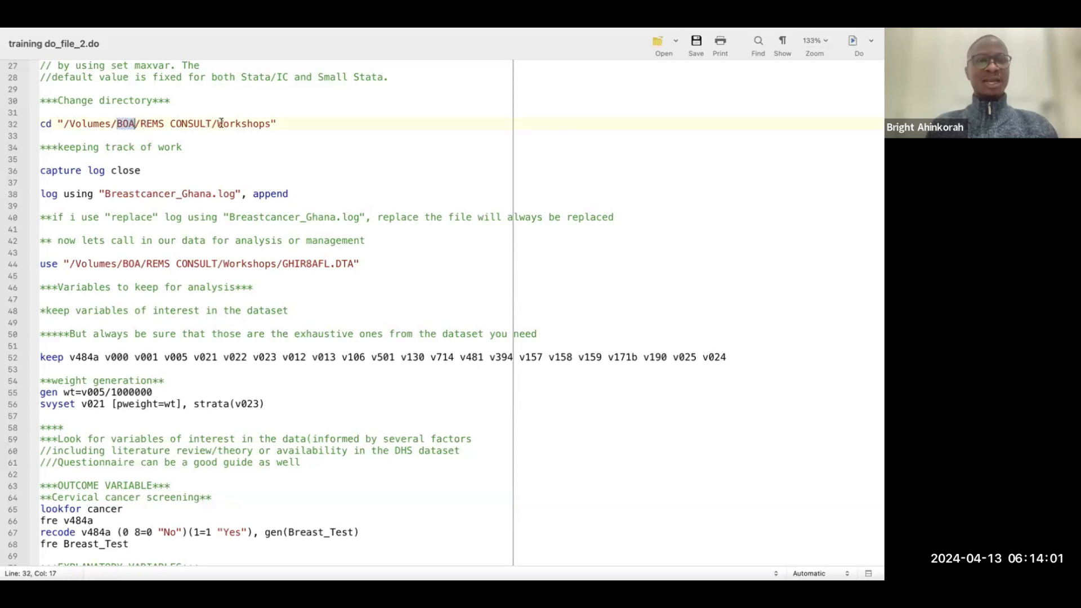
pyautogui.moveTo(279, 123); pyautogui.dragTo(58, 123)
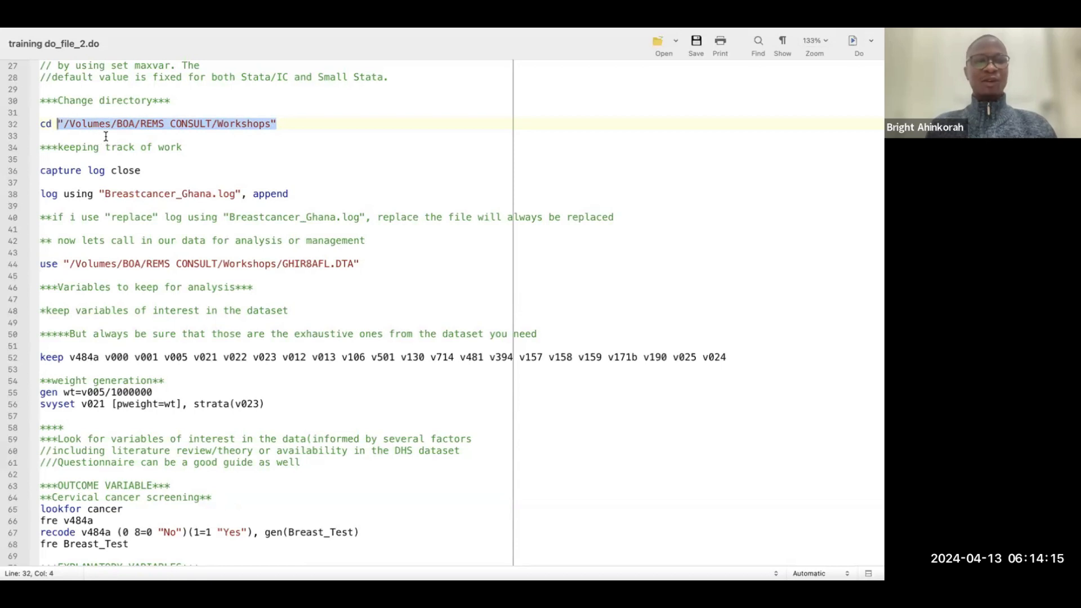
pyautogui.click(280, 123)
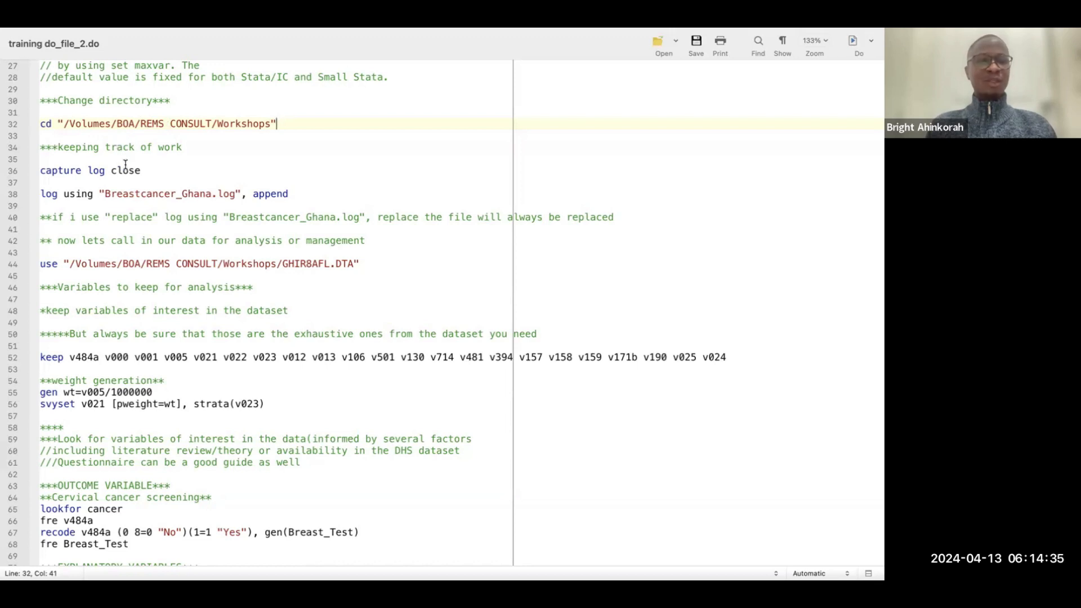
# Switch to Finder, copy the pathname of the Workshops folder inside REMS CONSULT, and return to the do-file in Stata.
pyautogui.moveTo(30, 554)
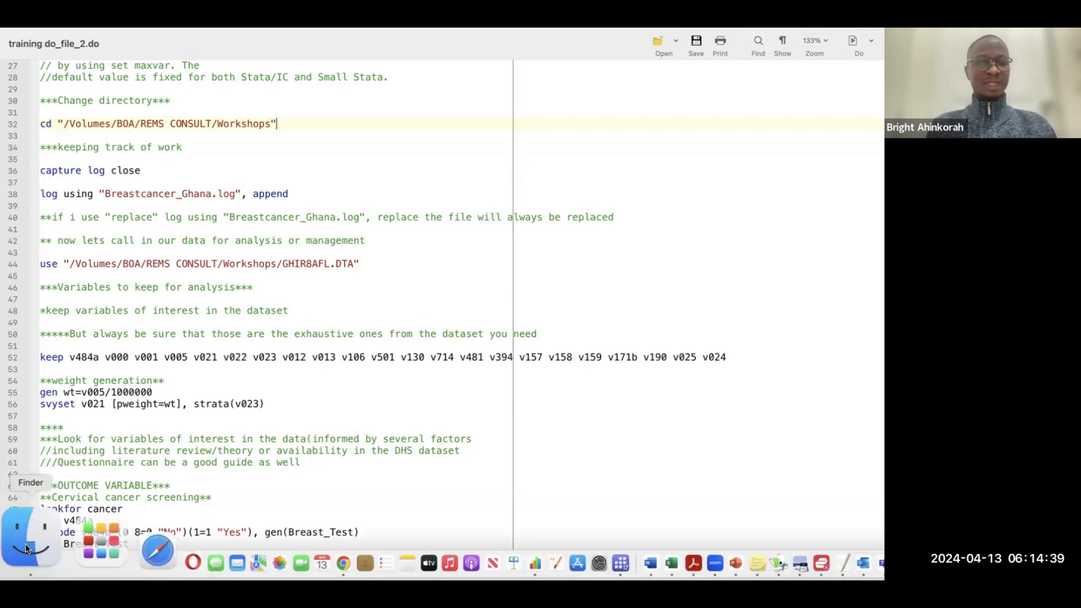
pyautogui.click(28, 545)
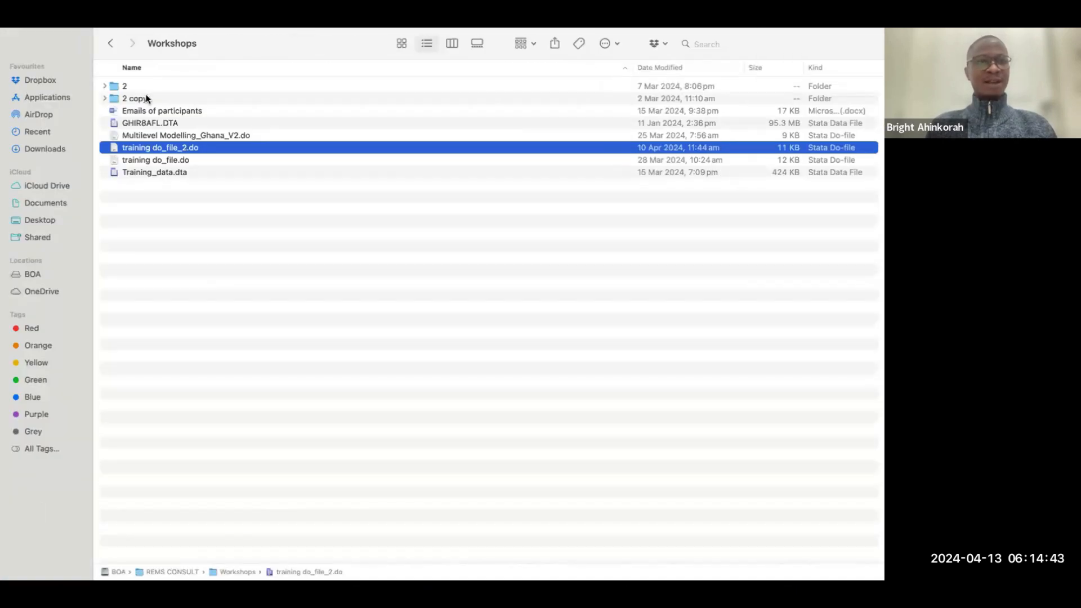
pyautogui.click(110, 43)
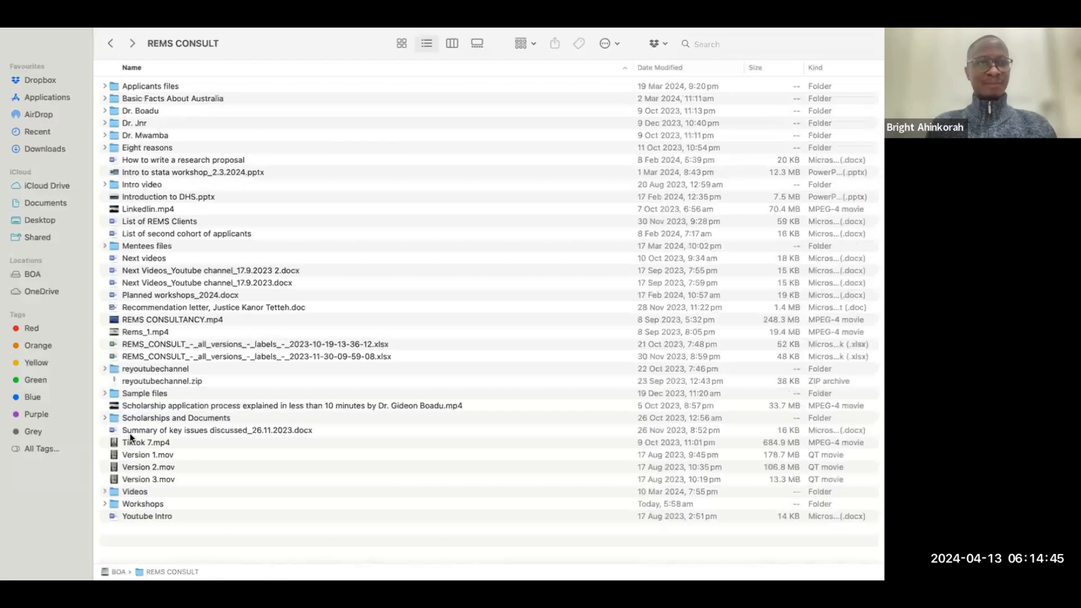
pyautogui.click(133, 503)
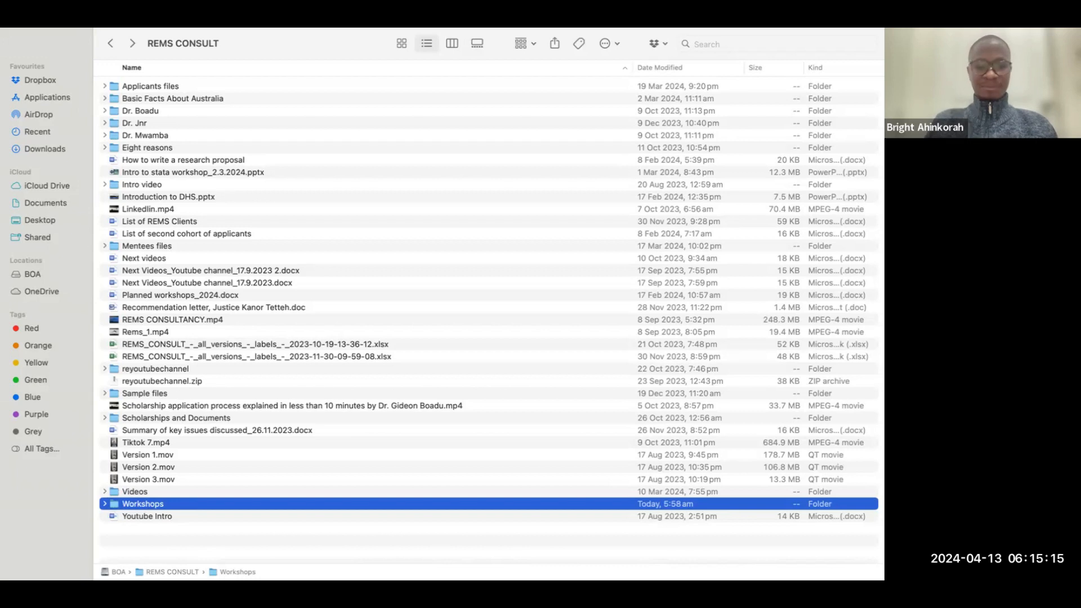
pyautogui.rightClick(231, 504)
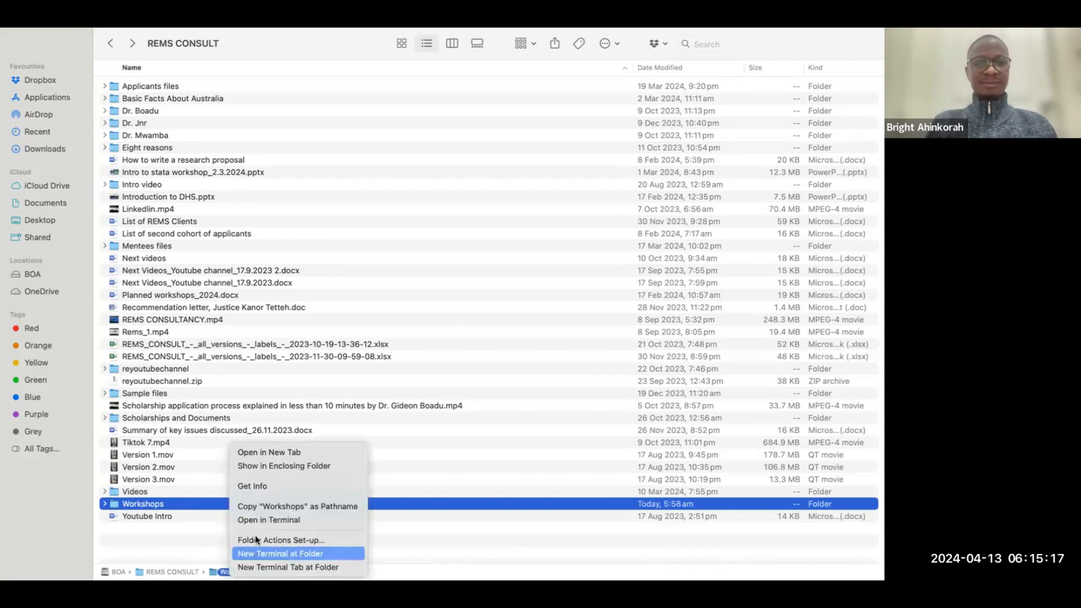
pyautogui.click(299, 506)
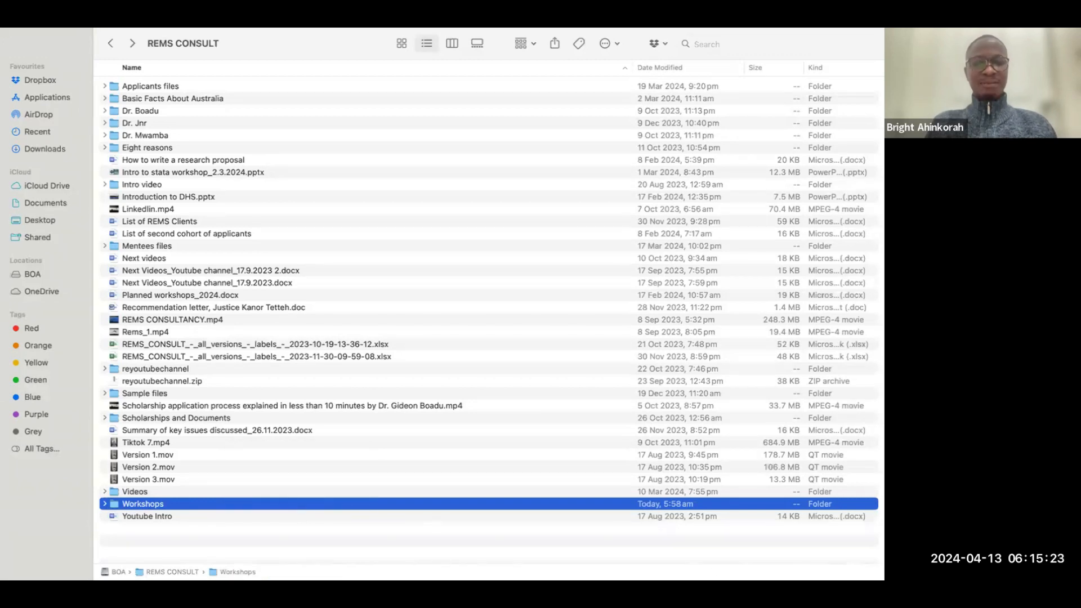
pyautogui.moveTo(468, 565)
pyautogui.click(515, 547)
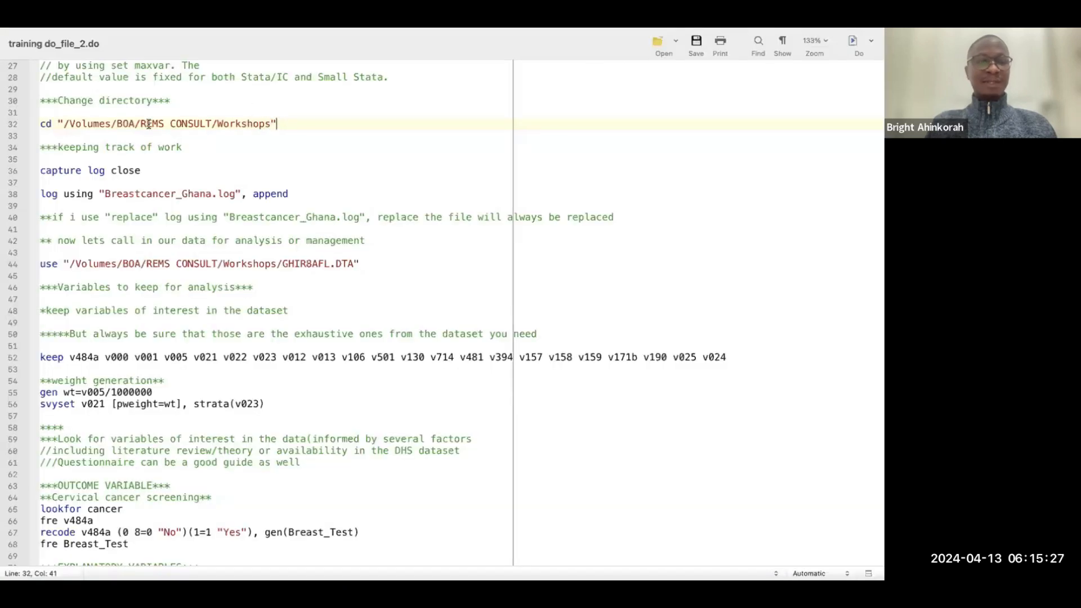
# Delete the folder path inside the quotes of the cd command on line 32 and undo the deletion.
pyautogui.moveTo(66, 125); pyautogui.dragTo(270, 125)
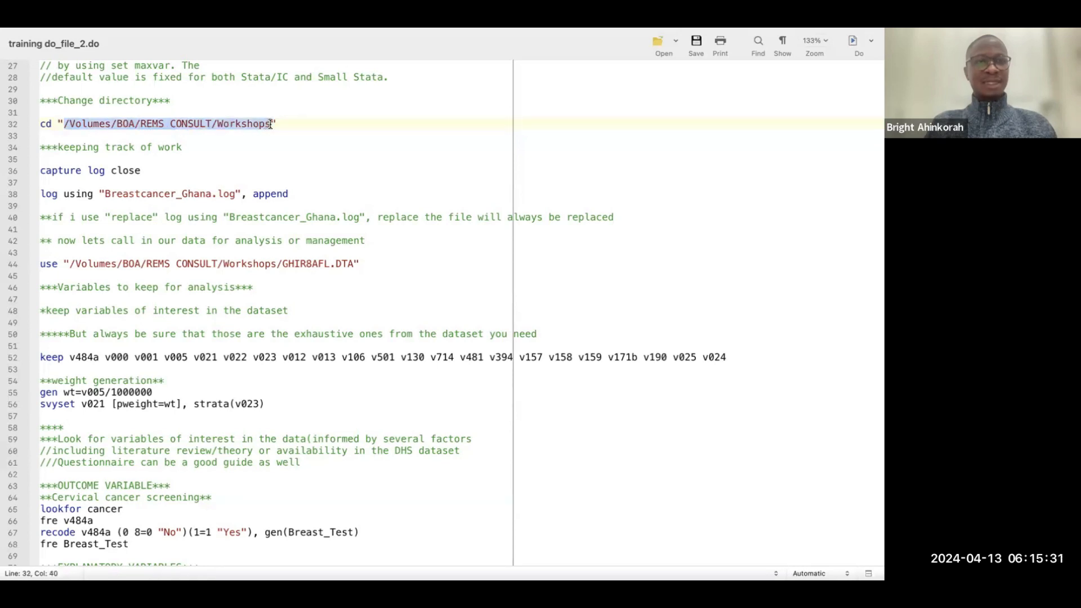
pyautogui.press('BackSpace')
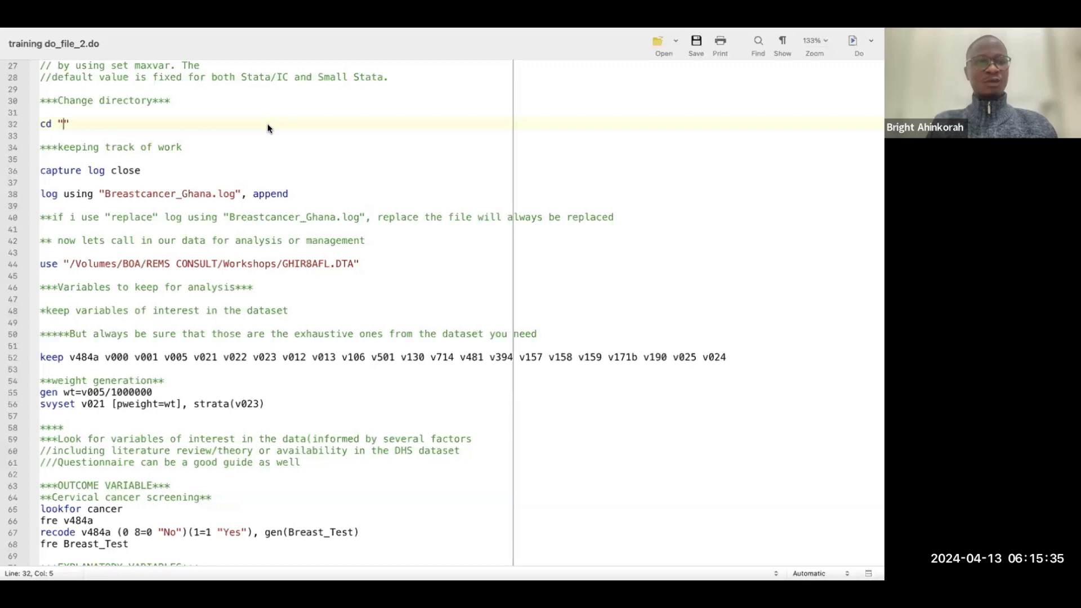
pyautogui.press('super+z')
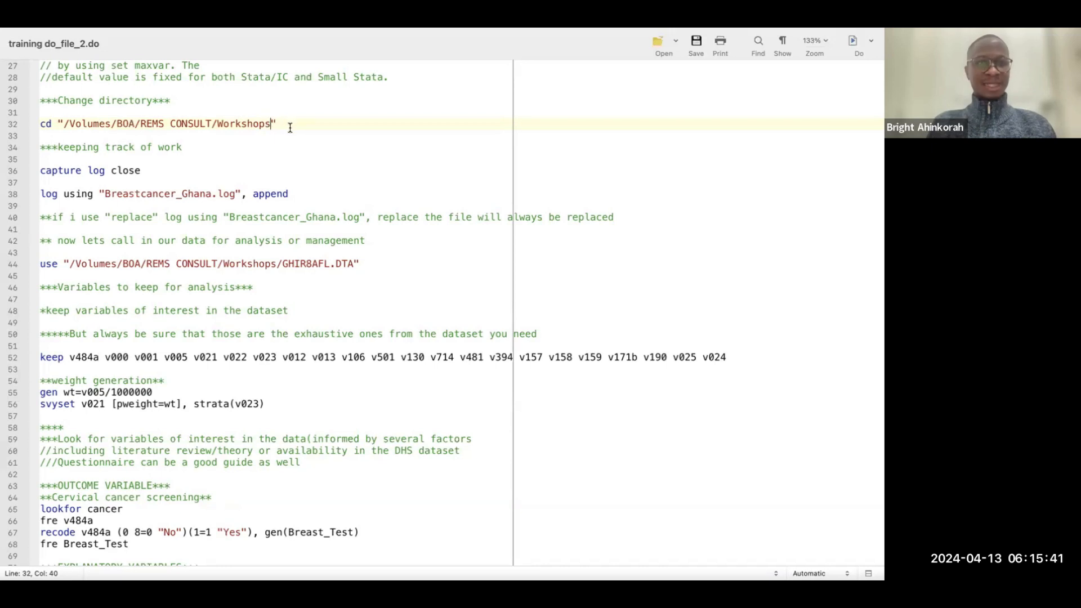
# Examine the quoted path of the cd command and the "capture log close" command in the work-tracking section.
pyautogui.moveTo(282, 124); pyautogui.dragTo(56, 118)
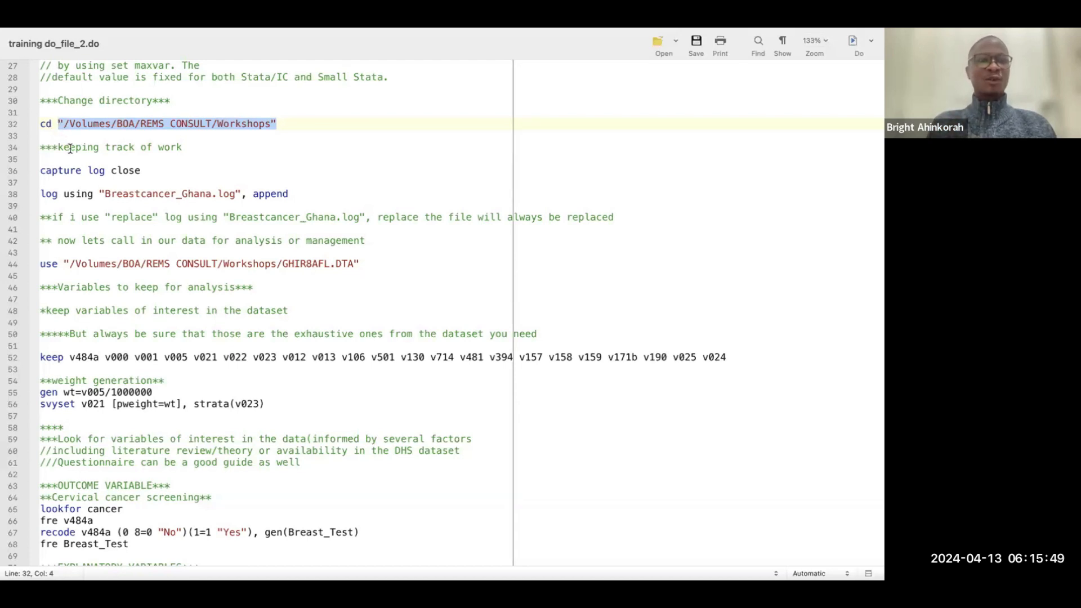
pyautogui.scroll(-3, 82, 156)
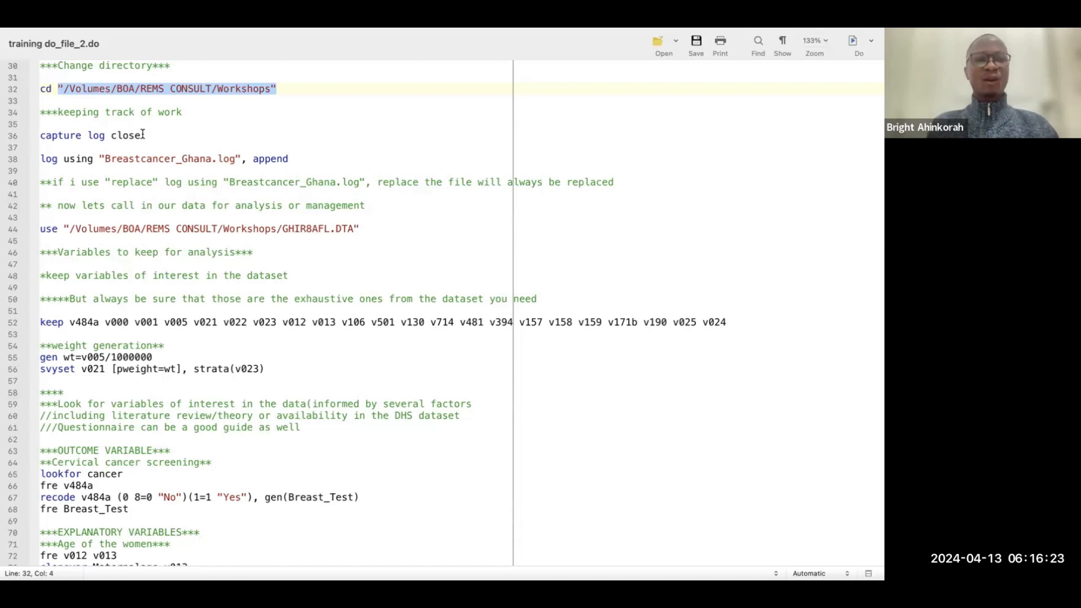
pyautogui.moveTo(142, 135); pyautogui.dragTo(24, 135)
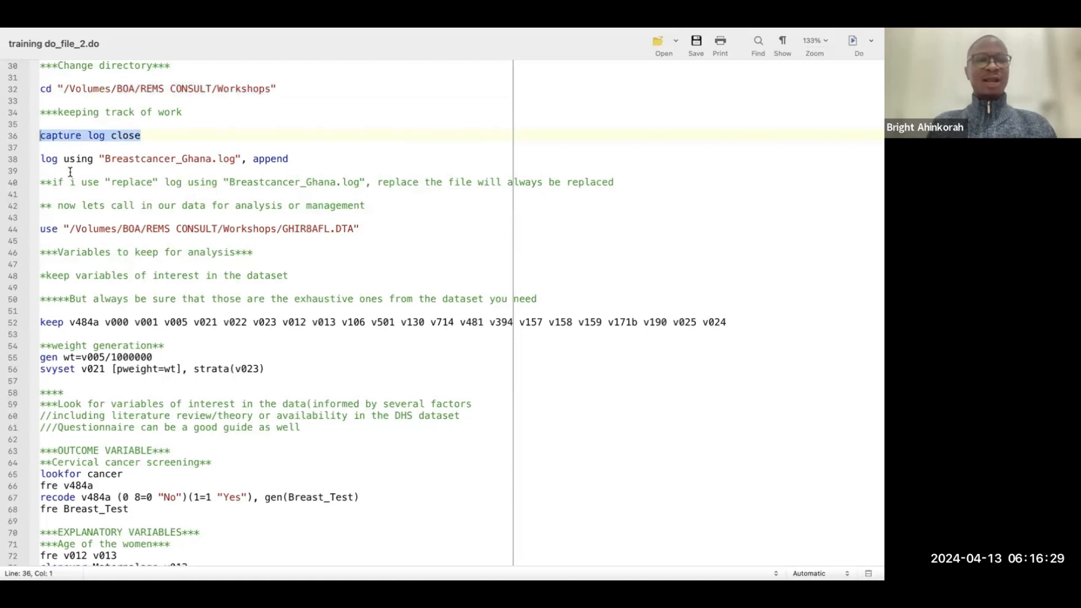
pyautogui.moveTo(141, 135); pyautogui.dragTo(40, 135)
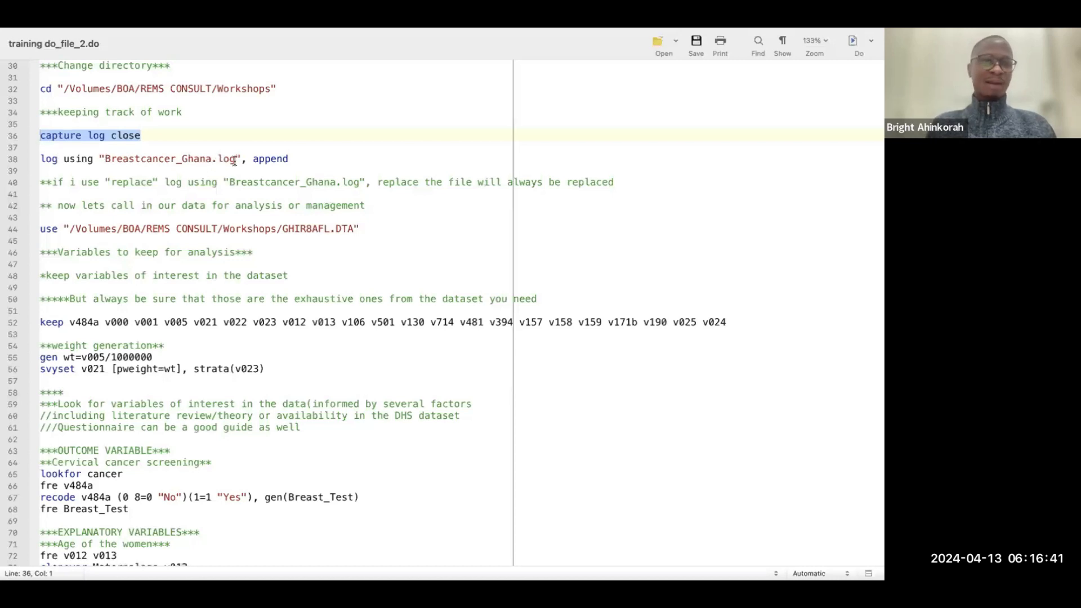
# Examine the "log using" command on line 38, highlighting its append option and the file name Breastcancer_Ghana.log.
pyautogui.moveTo(306, 158); pyautogui.dragTo(5, 162)
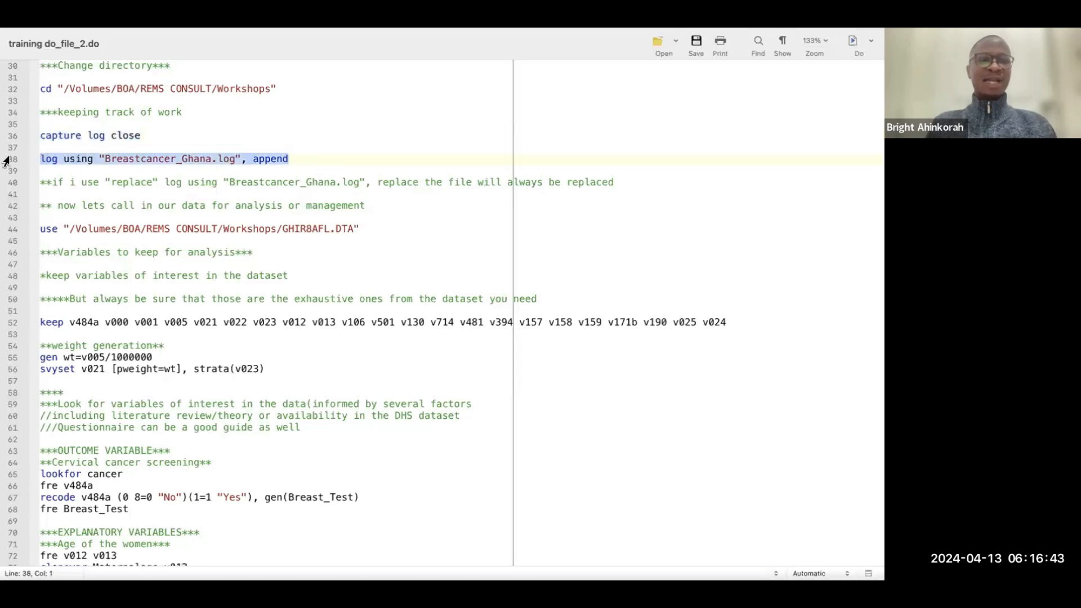
pyautogui.click(99, 171)
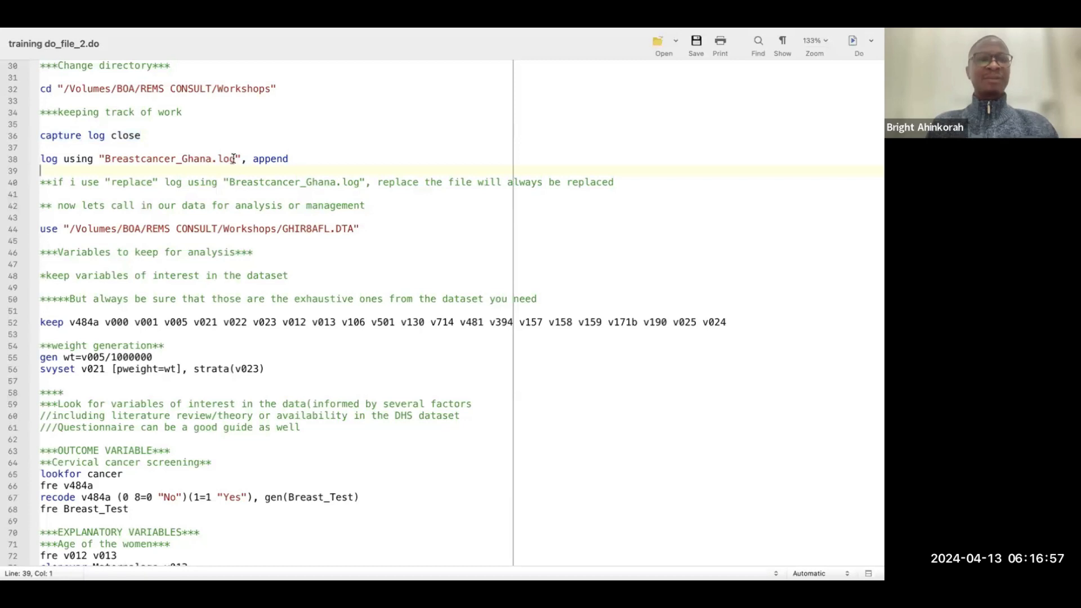
pyautogui.moveTo(289, 159); pyautogui.dragTo(250, 158)
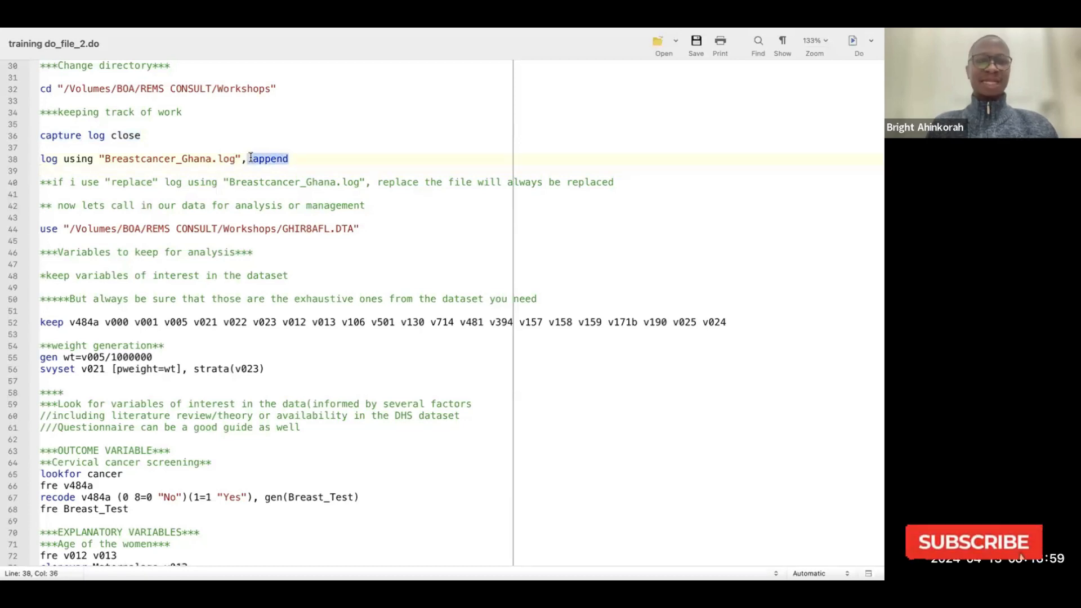
pyautogui.doubleClick(255, 159)
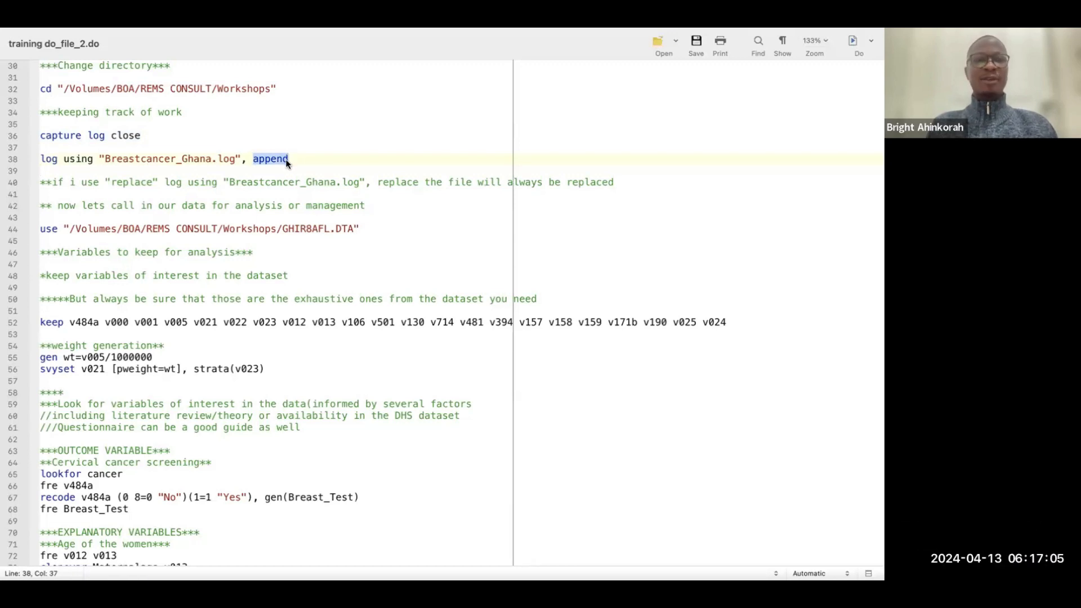
pyautogui.click(282, 172)
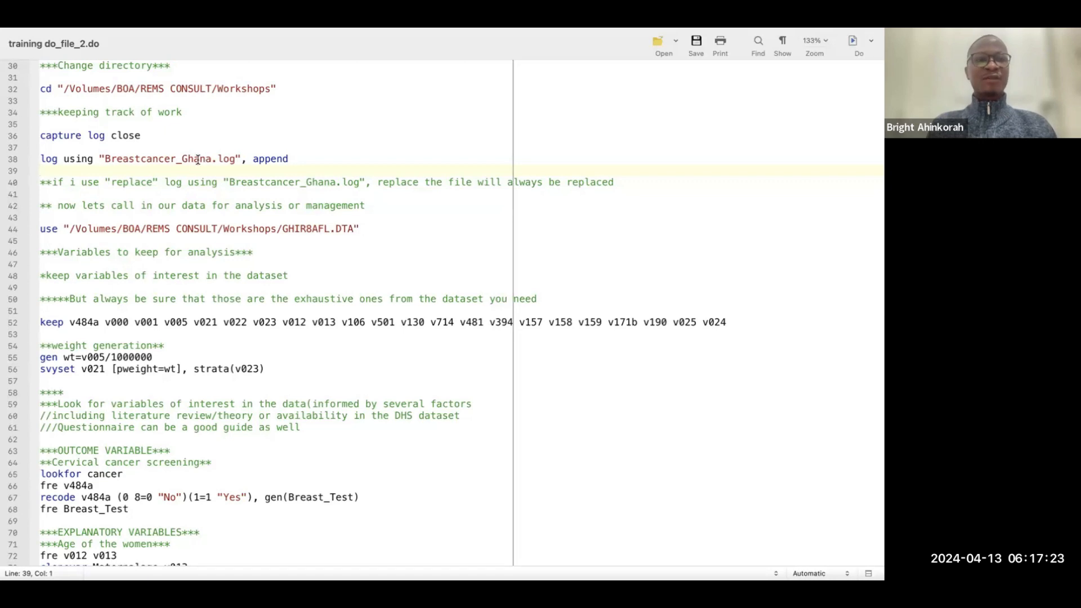
pyautogui.moveTo(237, 159); pyautogui.dragTo(106, 160)
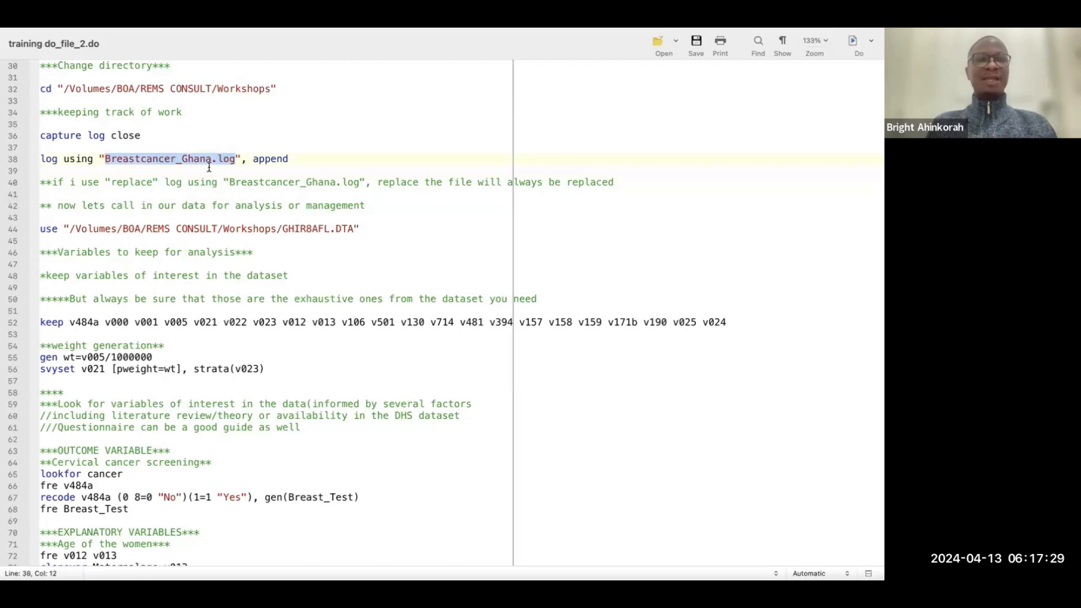
# Examine the append option of the "log using" command on line 38 and the quoted folder path of the cd command on line 32.
pyautogui.click(289, 158)
pyautogui.moveTo(289, 158); pyautogui.dragTo(255, 158)
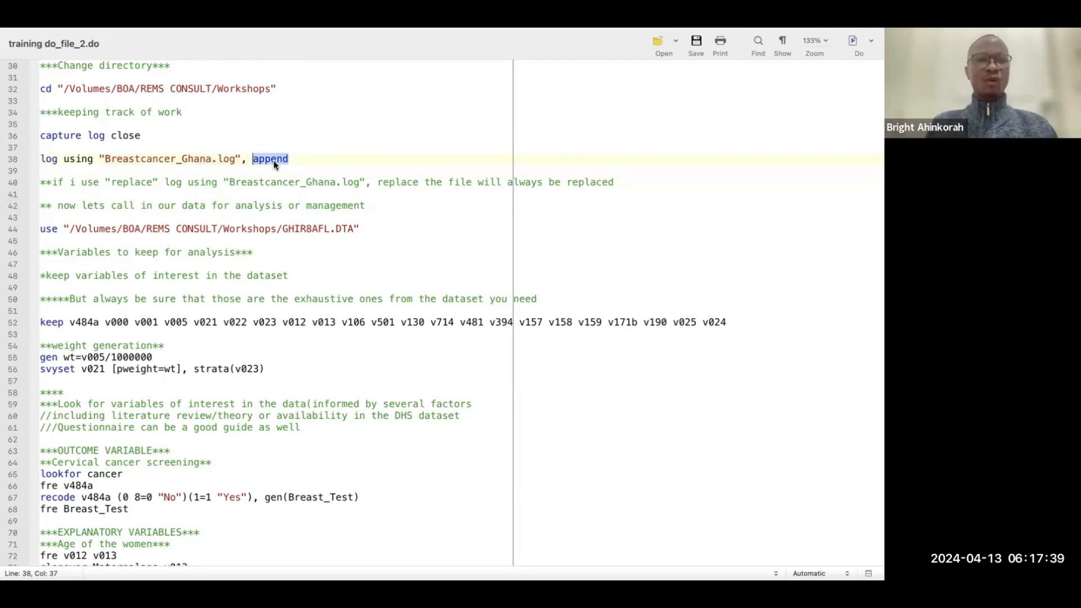
pyautogui.scroll(-2, 261, 212)
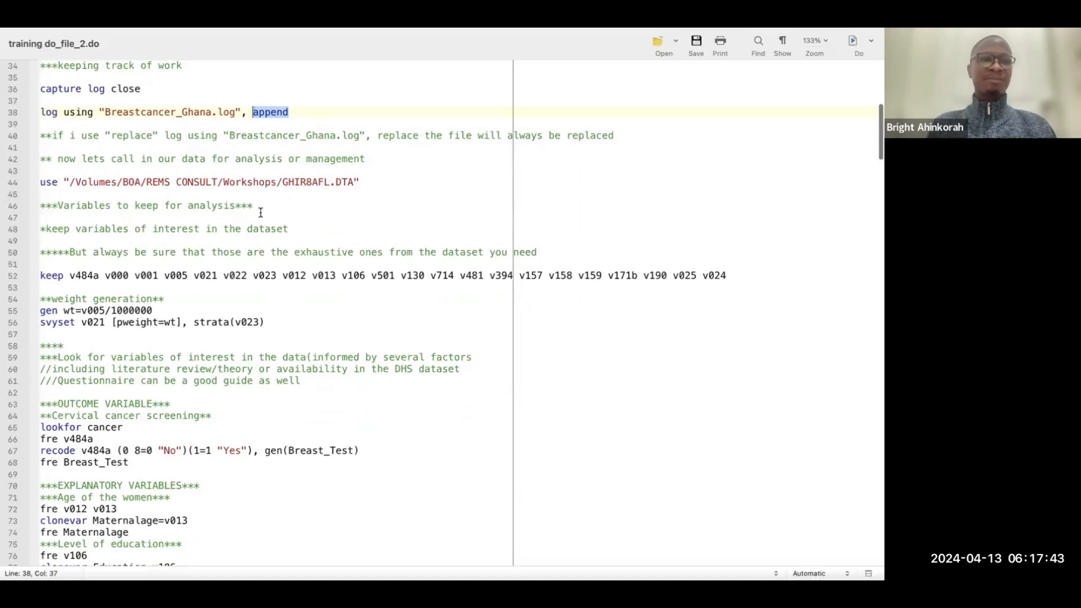
pyautogui.scroll(-2, 261, 212)
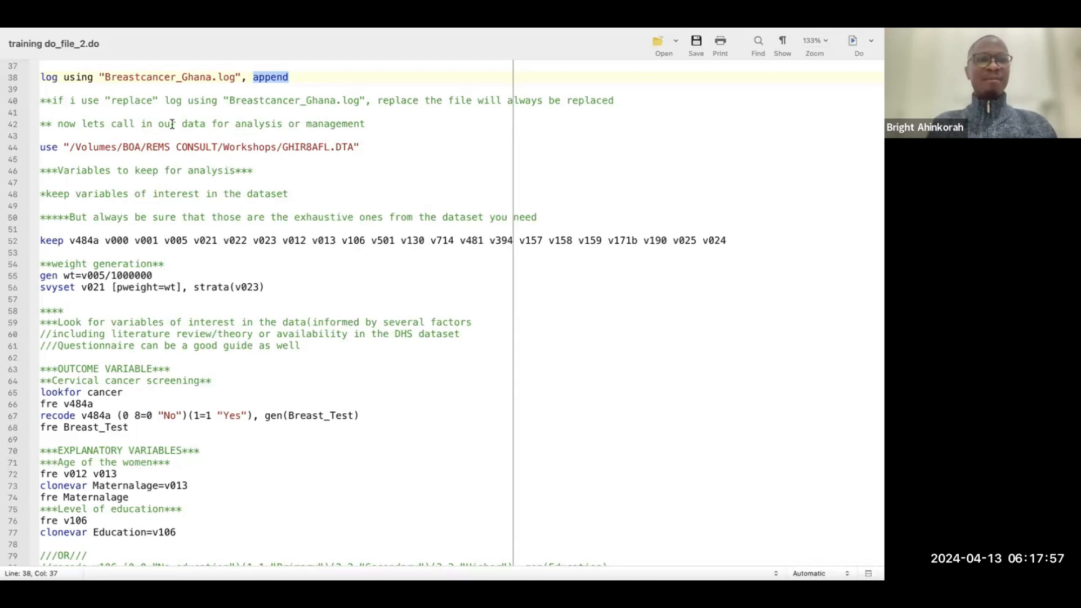
pyautogui.scroll(3, 172, 124)
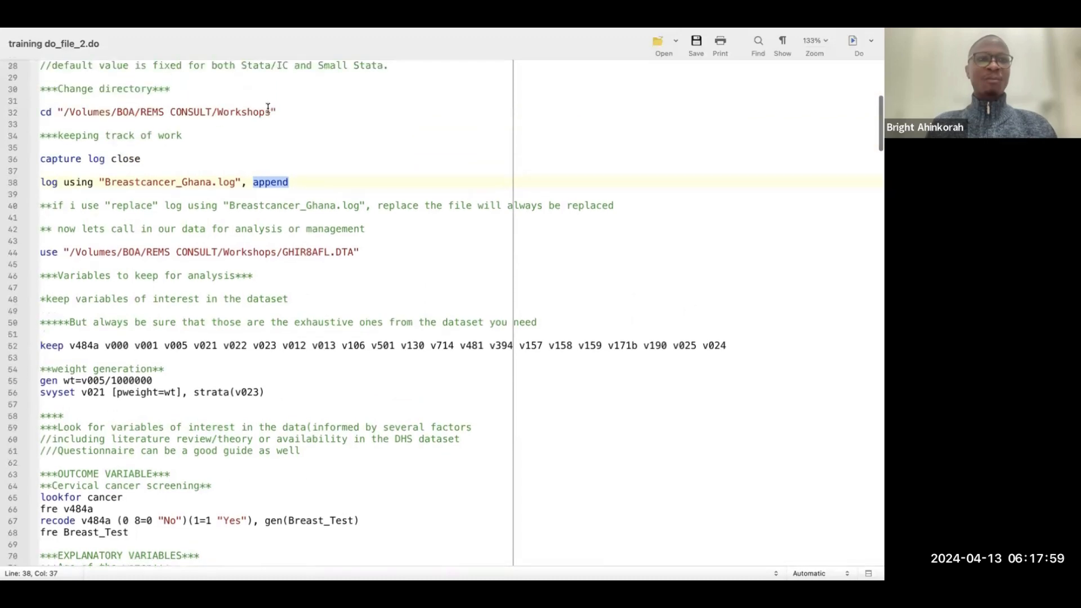
pyautogui.moveTo(277, 112); pyautogui.dragTo(57, 112)
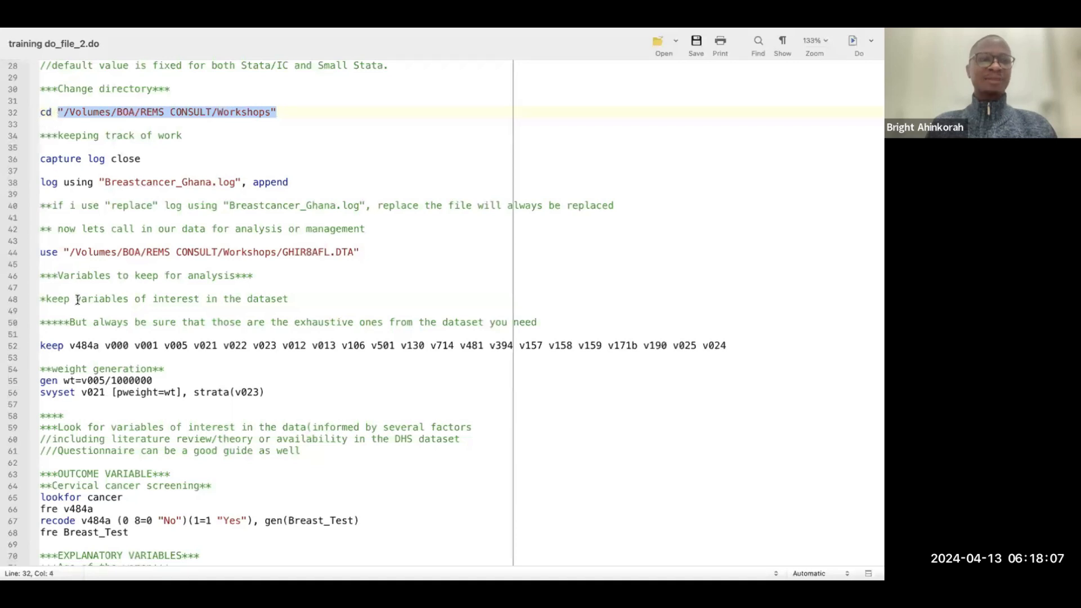
pyautogui.click(76, 267)
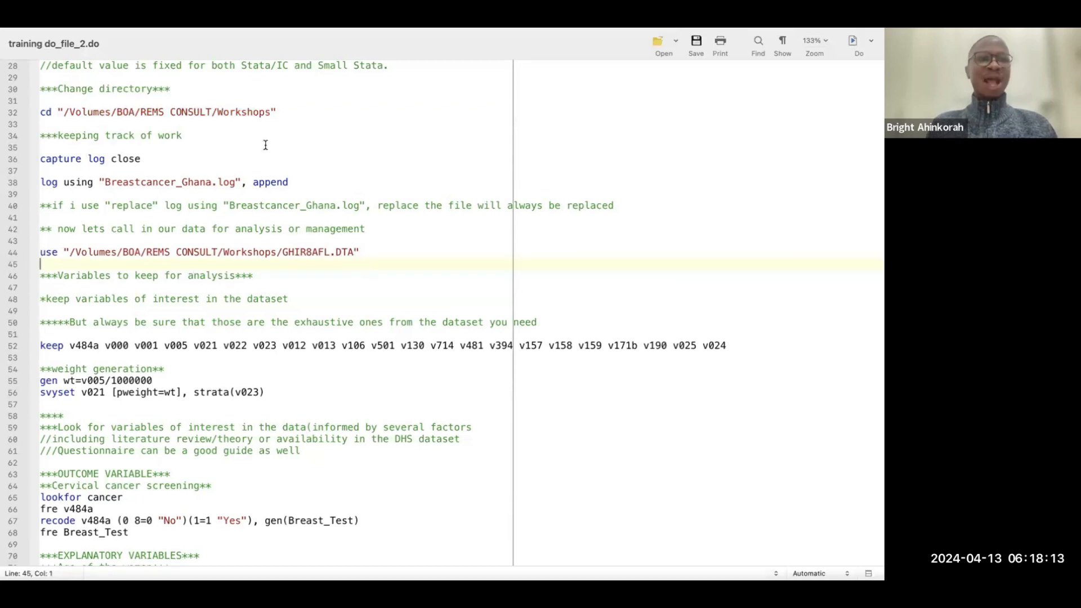
pyautogui.tripleClick(304, 112)
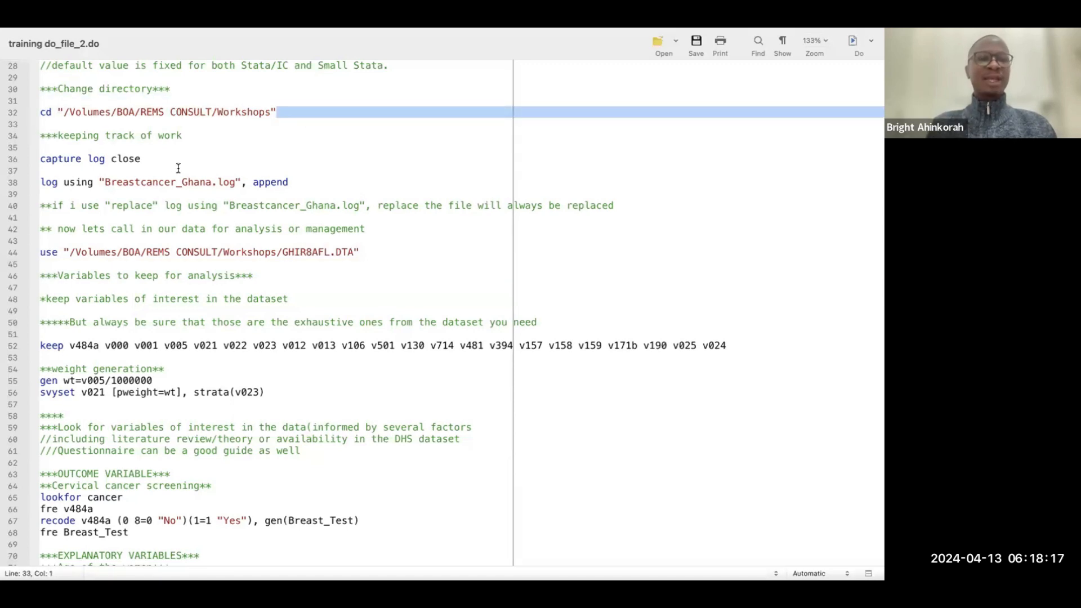
pyautogui.click(364, 251)
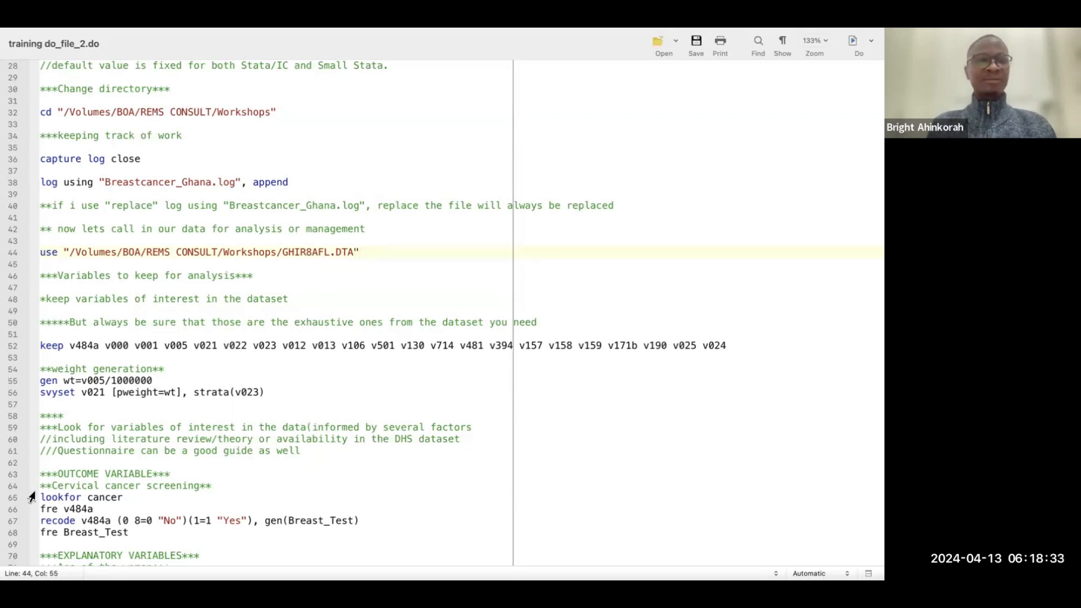
# Switch to Finder, copy the pathname of GHIR8AFL.DTA in the Workshops folder, and return to the do-file in Stata.
pyautogui.moveTo(23, 575)
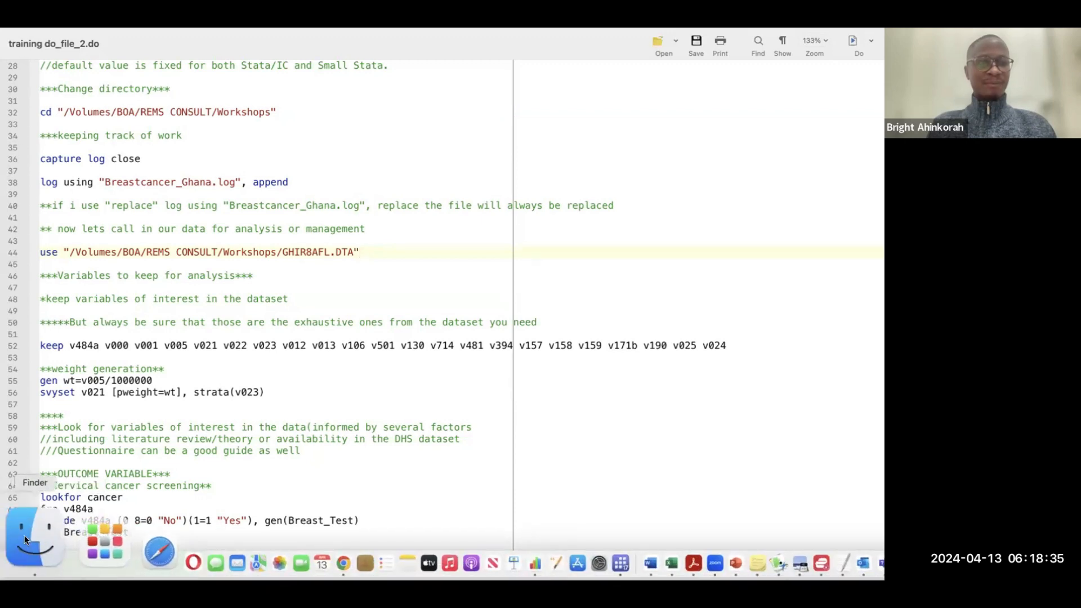
pyautogui.click(31, 538)
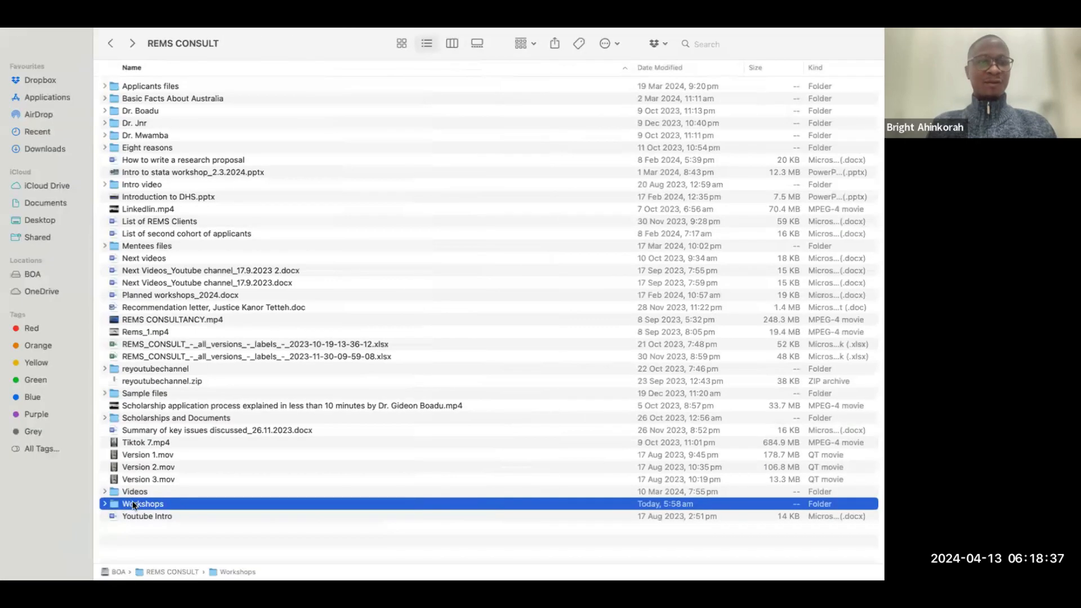
pyautogui.doubleClick(130, 502)
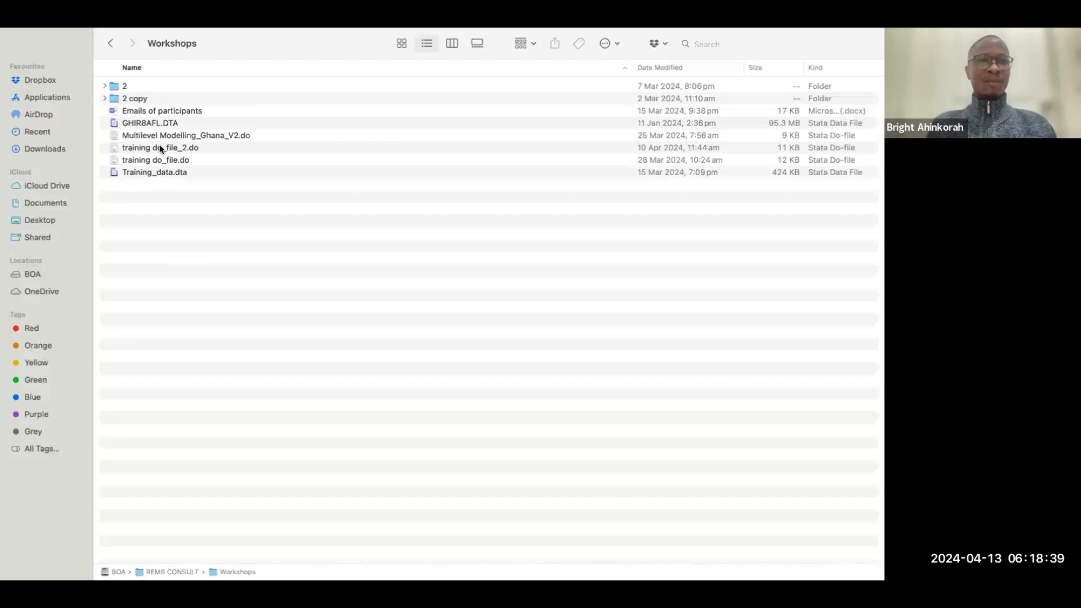
pyautogui.click(165, 123)
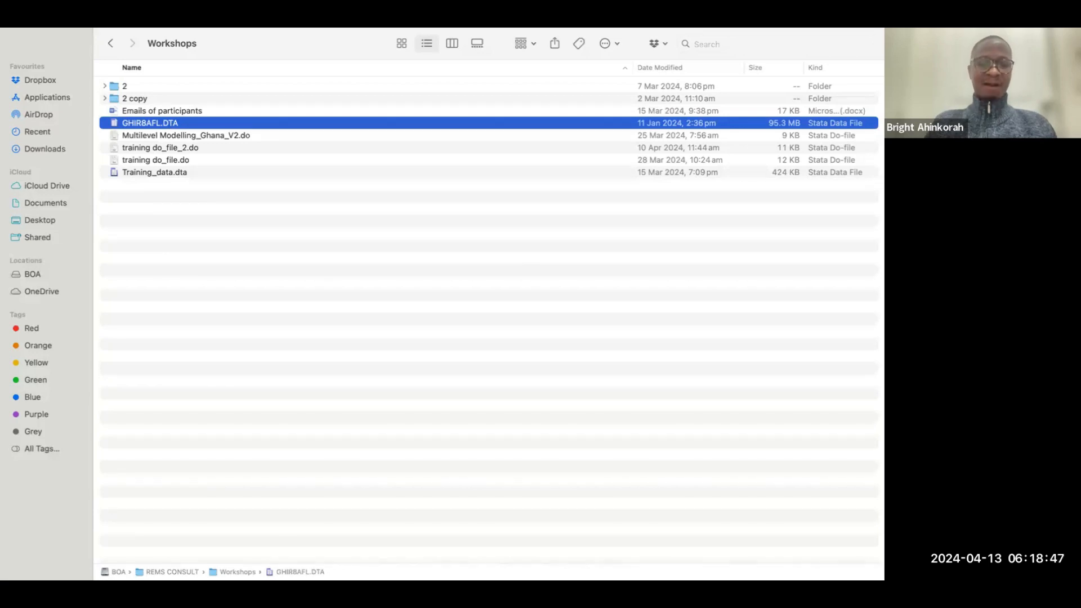
pyautogui.rightClick(282, 572)
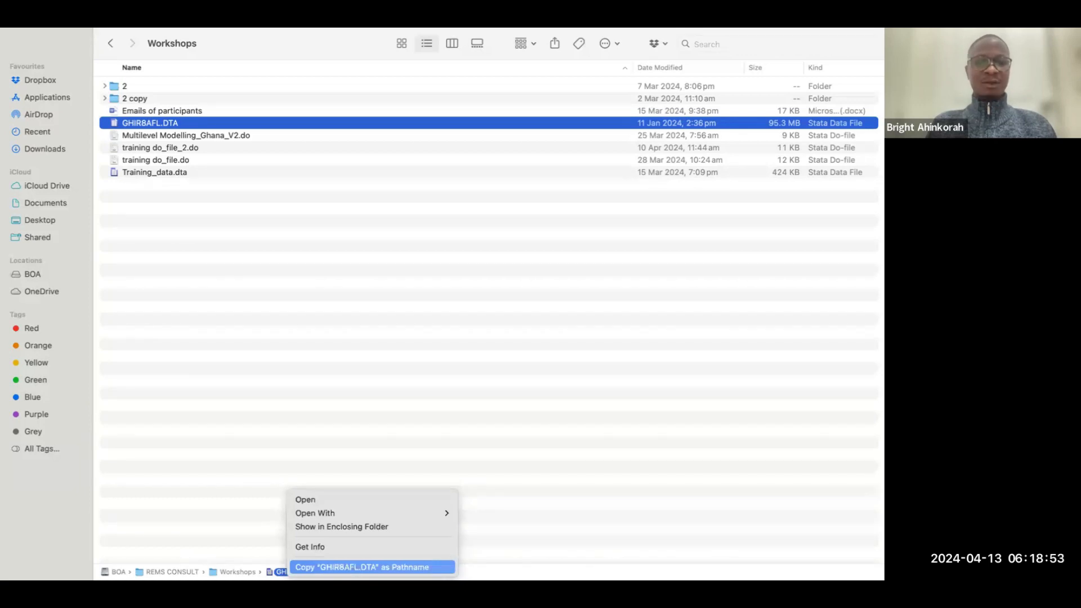
pyautogui.click(353, 564)
pyautogui.moveTo(449, 557)
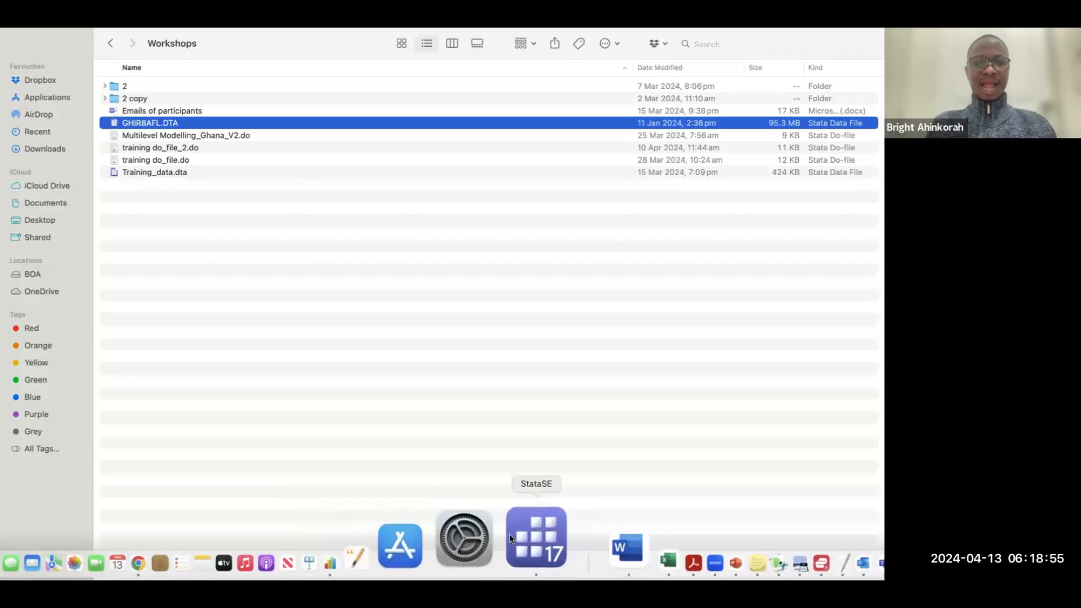
pyautogui.click(527, 539)
# Replace the quoted path of the use command on line 44 with the copied pathname /Volumes/BOA/REMS CONSULT/Workshops/GHIR8AFL.DTA.
pyautogui.click(353, 252)
pyautogui.moveTo(353, 252); pyautogui.dragTo(74, 254)
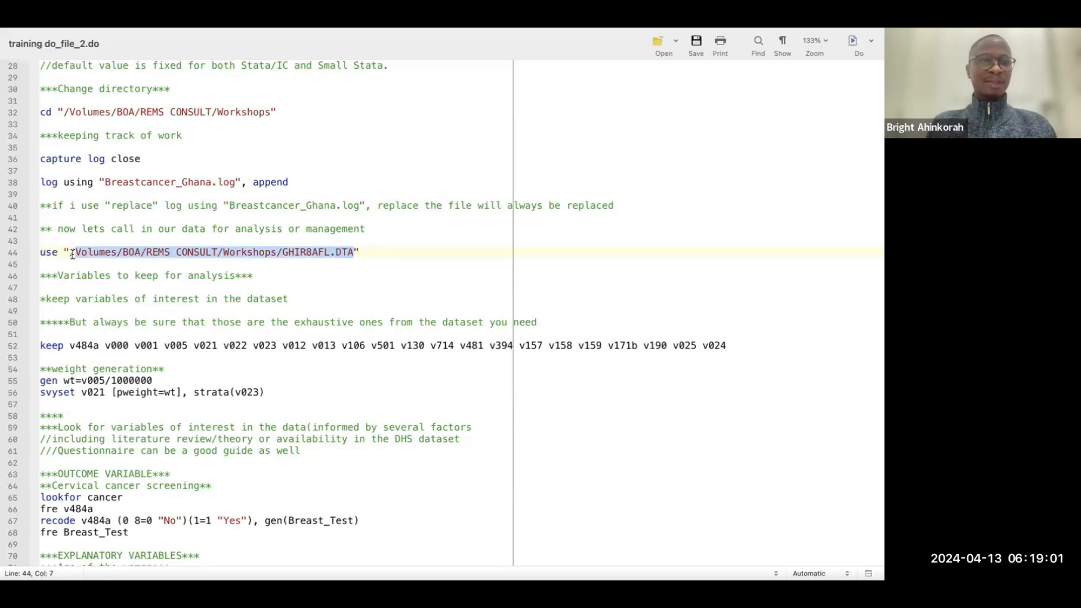
pyautogui.press('BackSpace')
pyautogui.press('BackSpace')
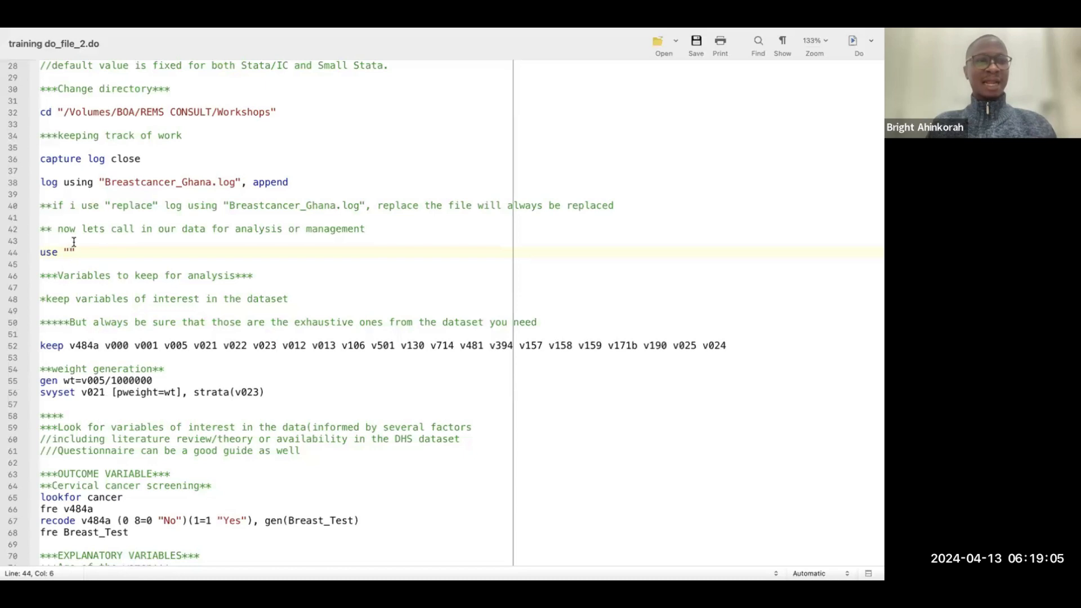
pyautogui.press('super+v')
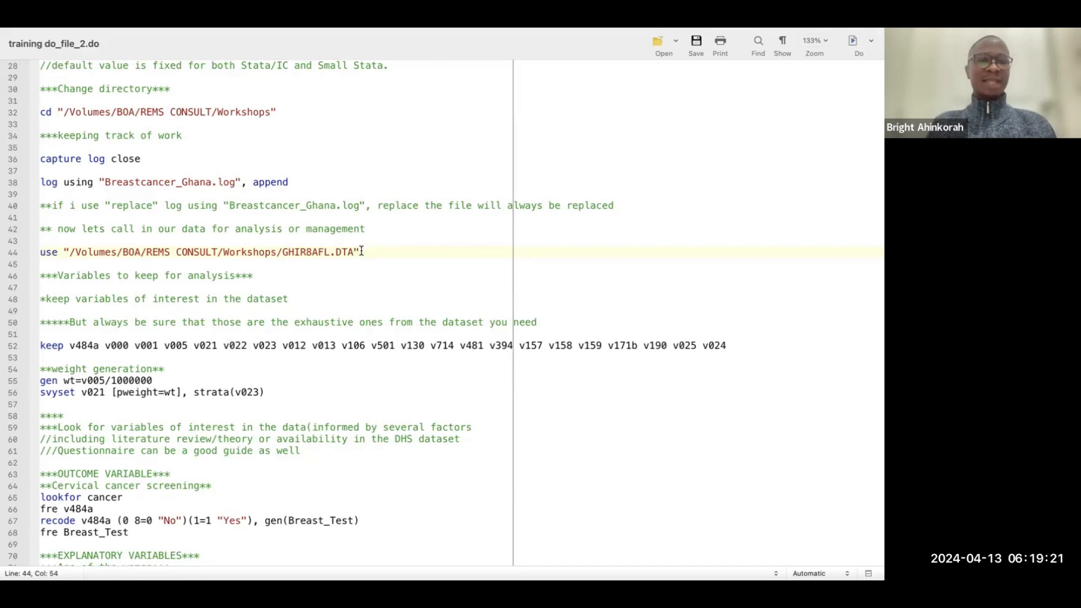
# Examine the full use command on line 44, the setup lines above it and the variables-to-keep section below it.
pyautogui.moveTo(360, 252); pyautogui.dragTo(34, 255)
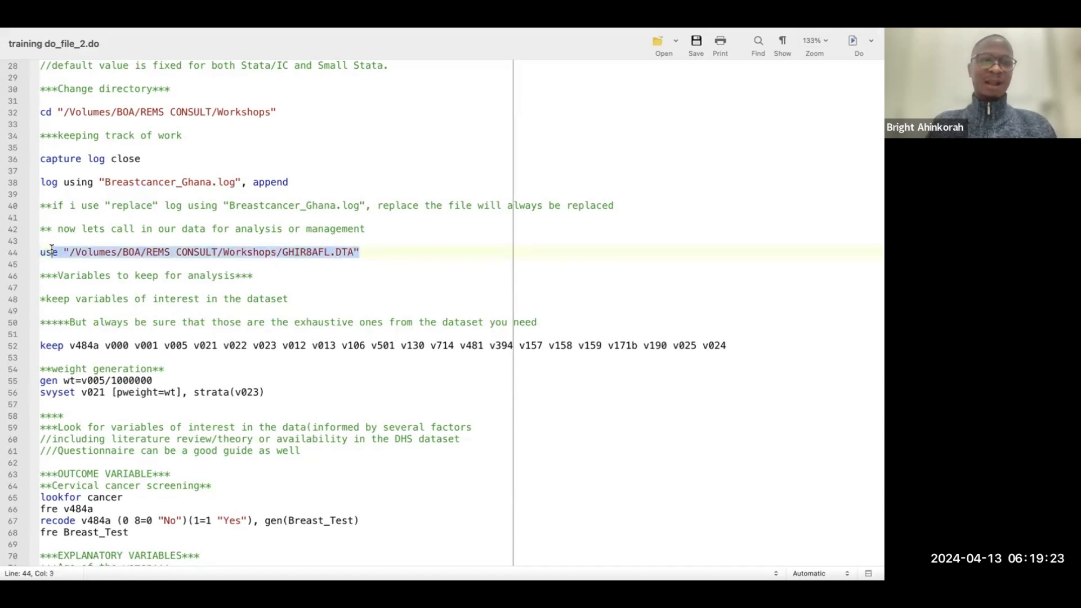
pyautogui.scroll(-7, 160, 313)
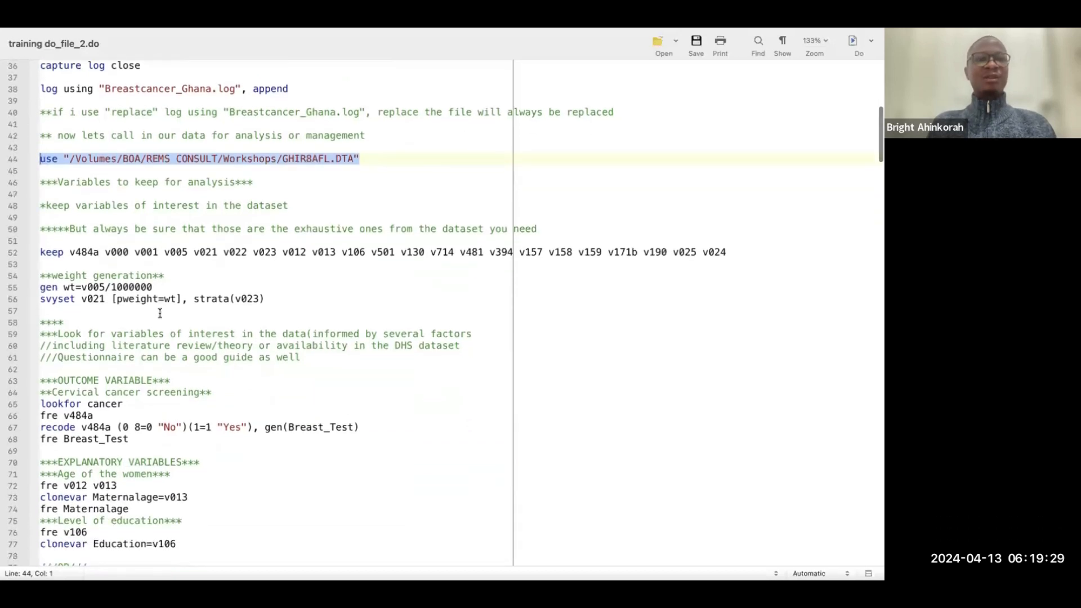
pyautogui.click(259, 196)
pyautogui.scroll(3, 260, 197)
pyautogui.scroll(10, 260, 197)
pyautogui.scroll(-7, 247, 241)
pyautogui.scroll(-4, 248, 241)
pyautogui.moveTo(375, 217); pyautogui.dragTo(24, 218)
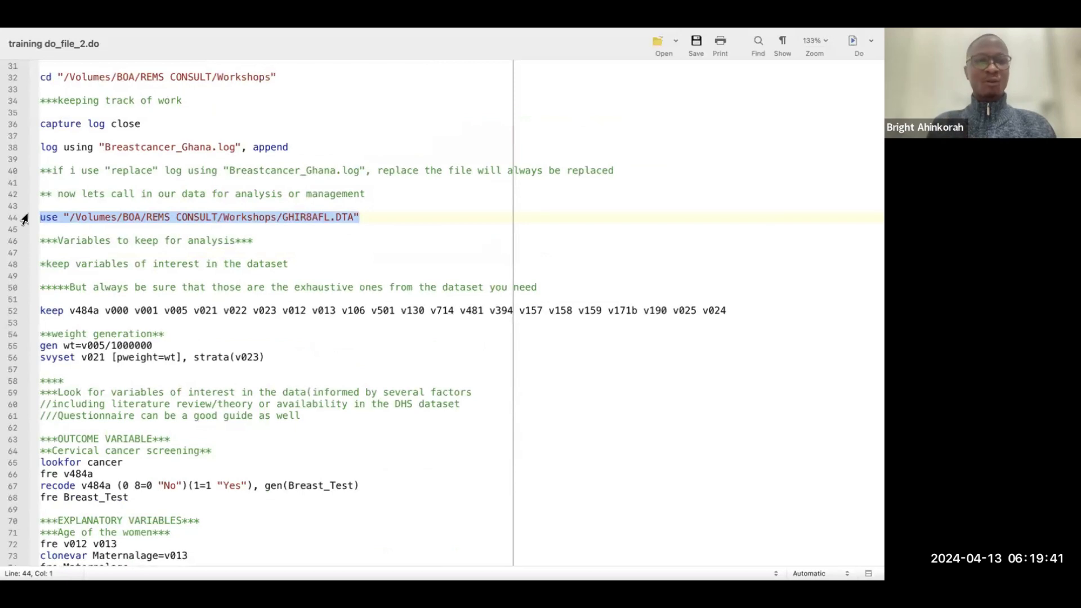
pyautogui.scroll(-4, 124, 312)
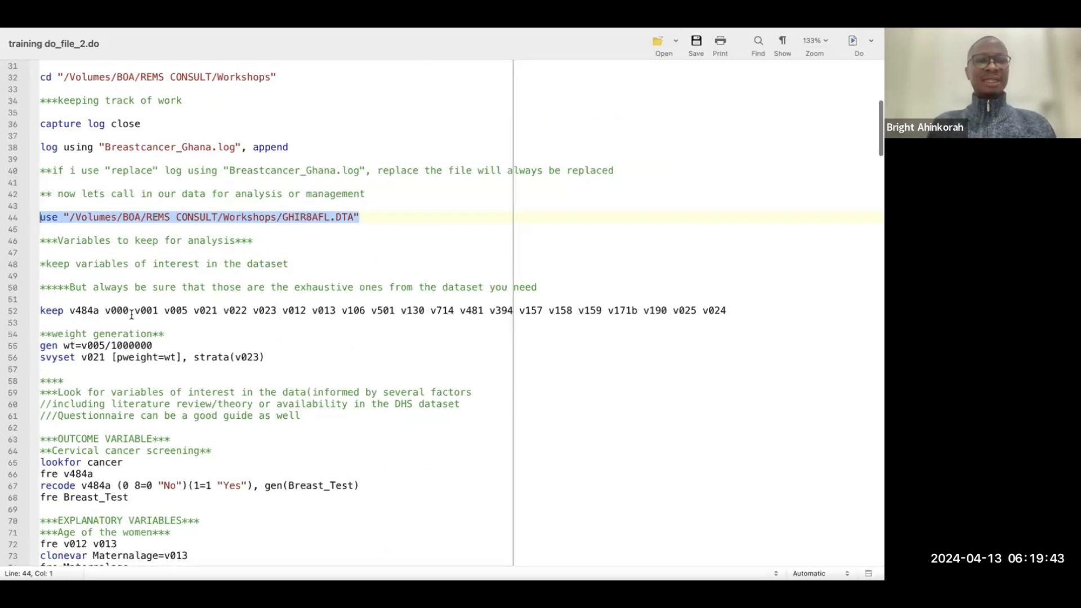
pyautogui.scroll(-2, 132, 314)
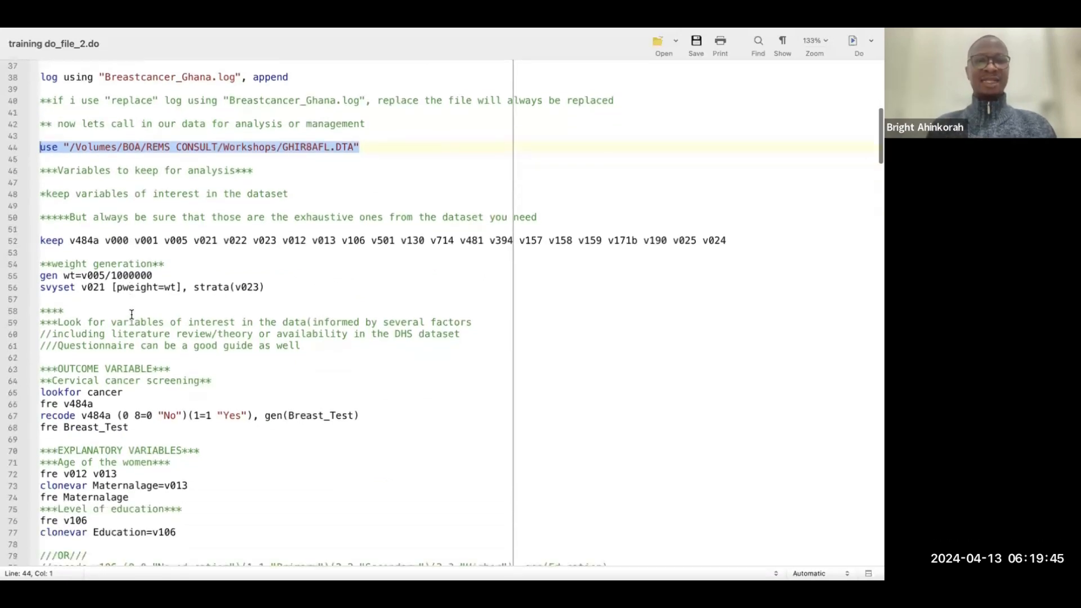
pyautogui.scroll(-1, 132, 314)
pyautogui.scroll(-1, 131, 314)
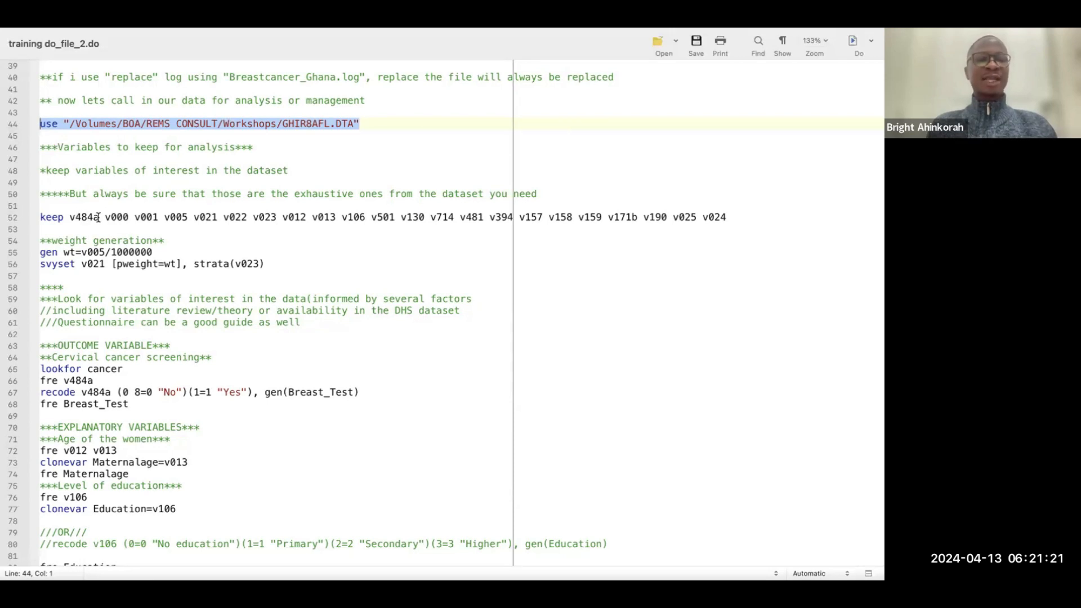
# Examine the variables v484a, v000, v005, v021, v022 and v023 one by one in the keep command on line 52.
pyautogui.moveTo(98, 218); pyautogui.dragTo(71, 217)
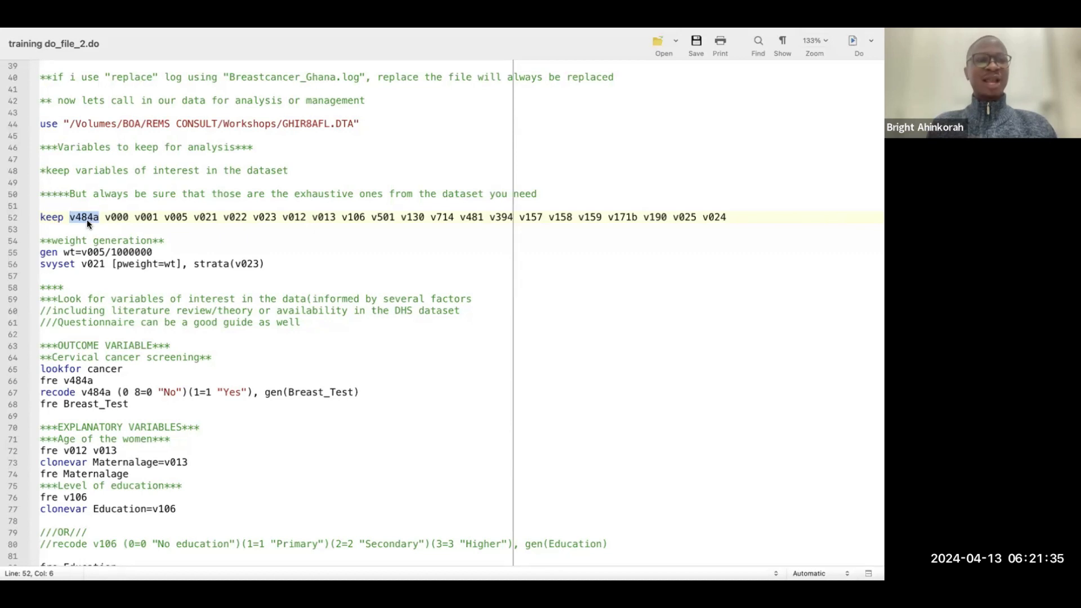
pyautogui.click(99, 218)
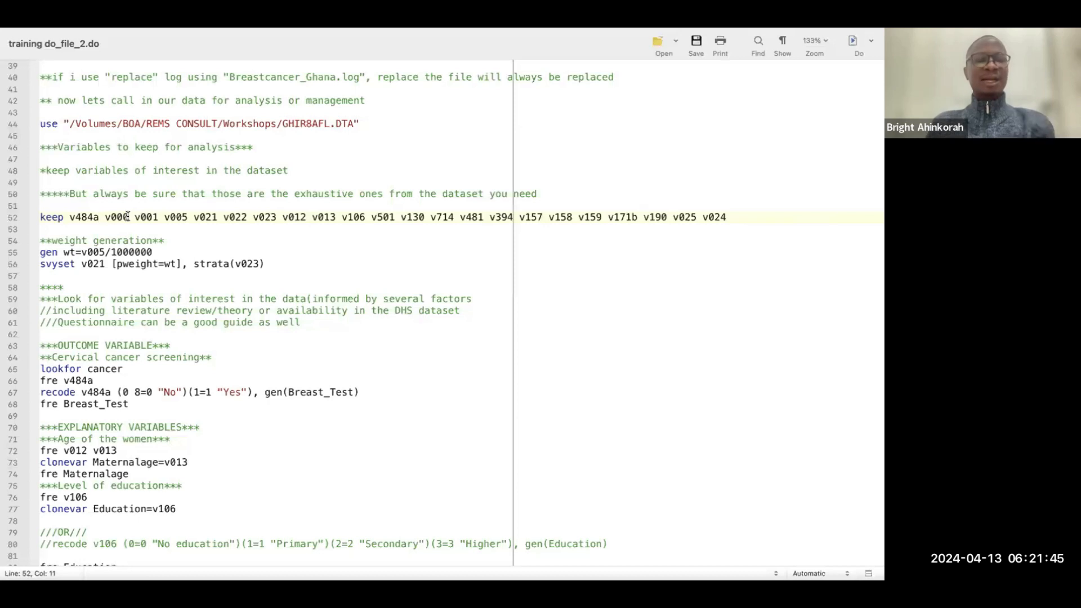
pyautogui.moveTo(128, 217); pyautogui.dragTo(104, 217)
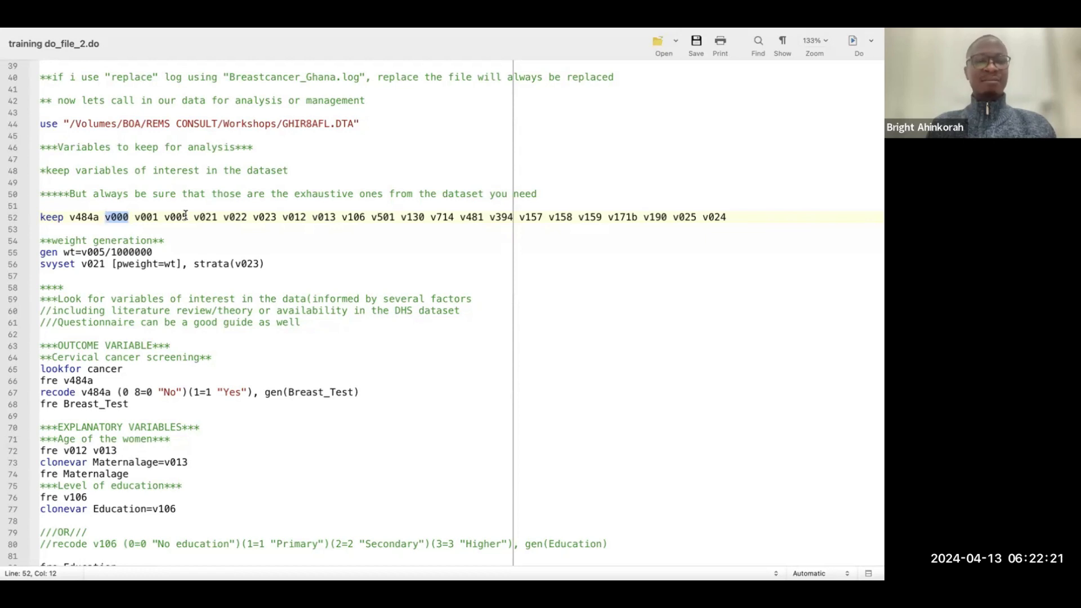
pyautogui.moveTo(185, 216); pyautogui.dragTo(163, 215)
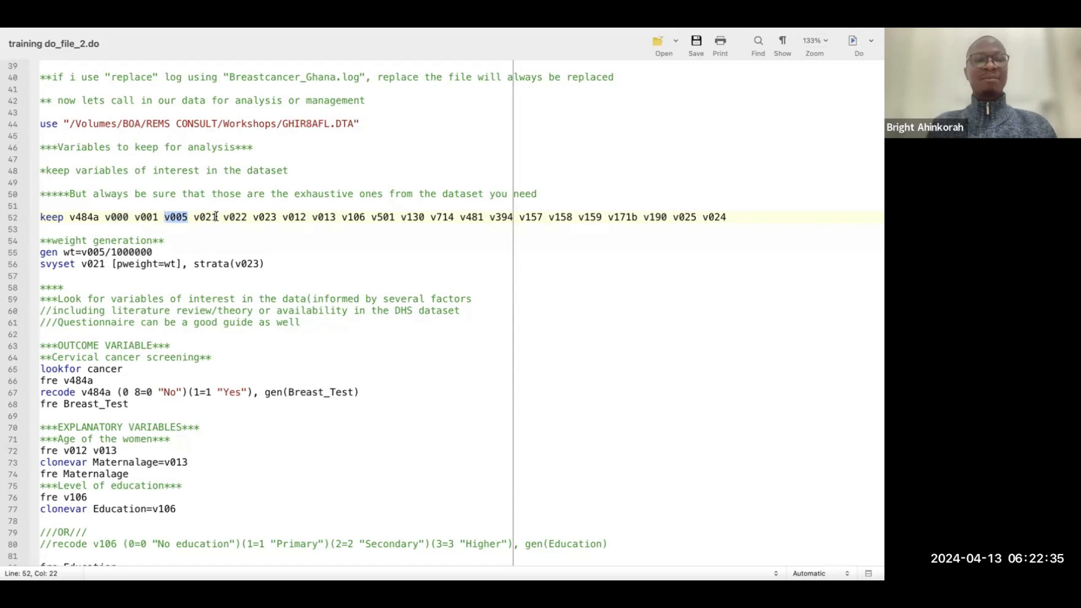
pyautogui.moveTo(217, 217); pyautogui.dragTo(195, 218)
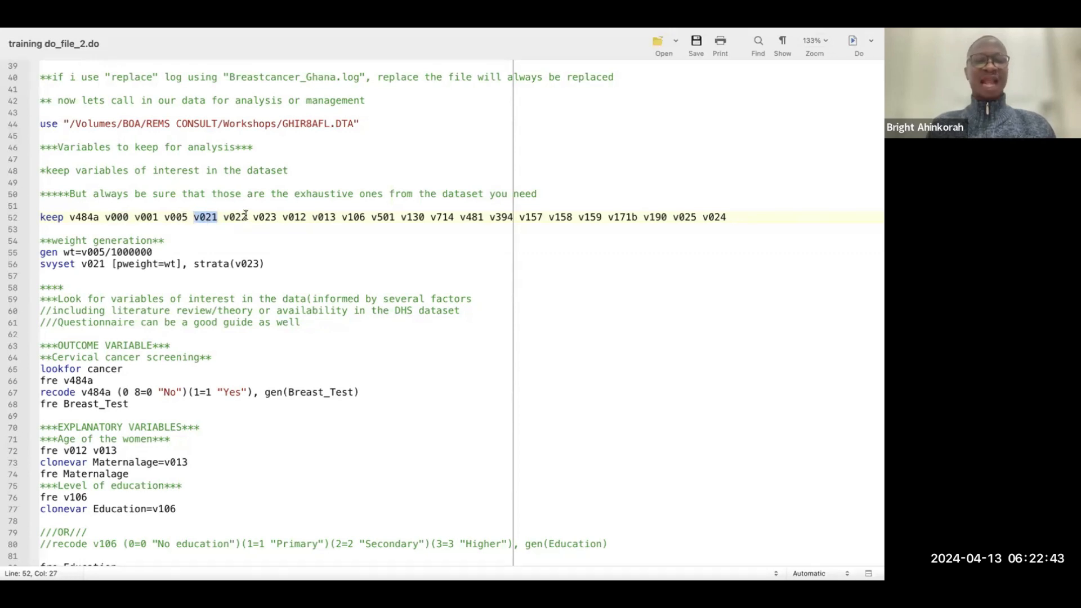
pyautogui.moveTo(249, 216); pyautogui.dragTo(223, 217)
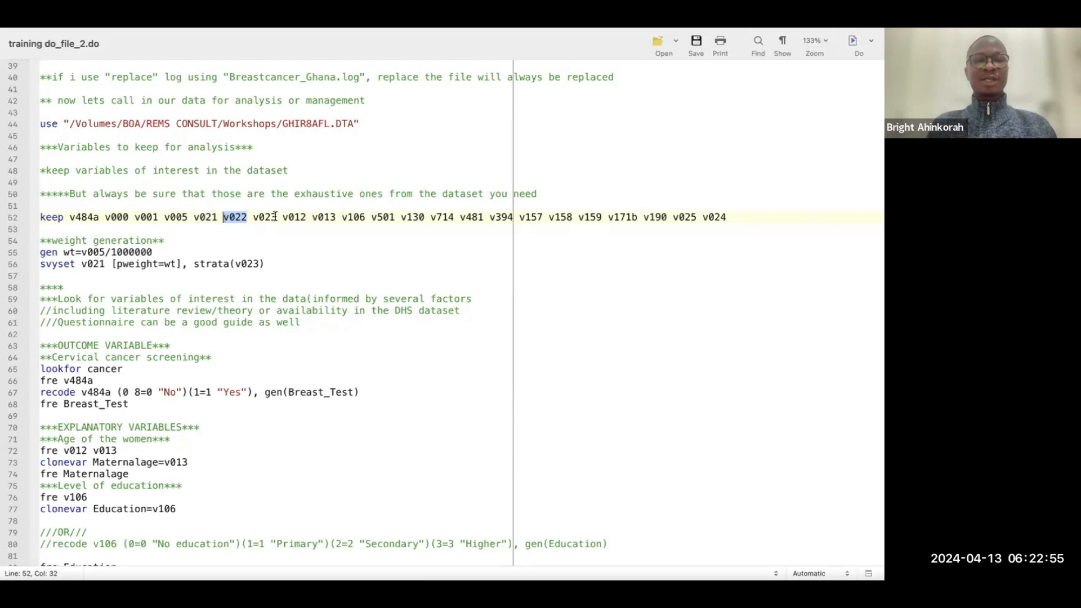
pyautogui.moveTo(277, 217); pyautogui.dragTo(254, 216)
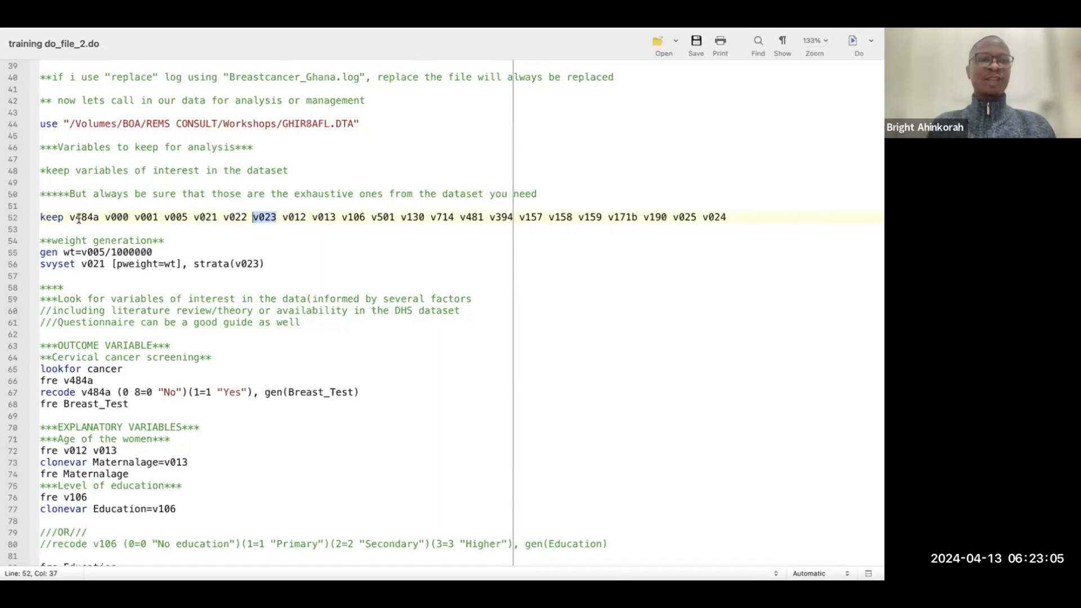
# Examine the keep command's variable groups on line 52: v484a, then v000 through v023, and v012 through v024.
pyautogui.moveTo(102, 217); pyautogui.dragTo(73, 217)
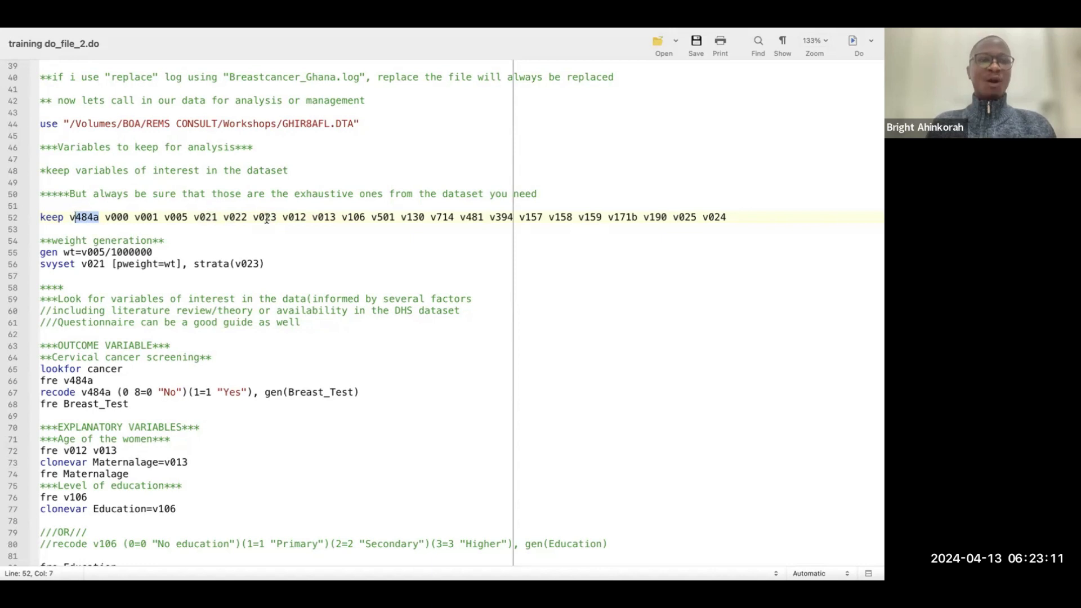
pyautogui.moveTo(276, 218); pyautogui.dragTo(105, 215)
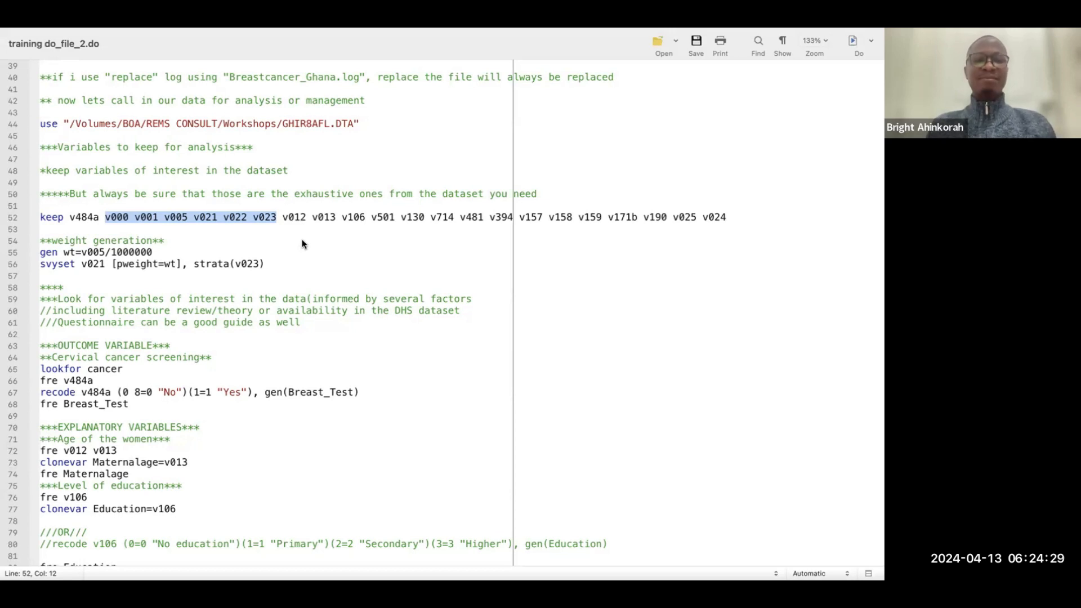
pyautogui.scroll(-2, 304, 244)
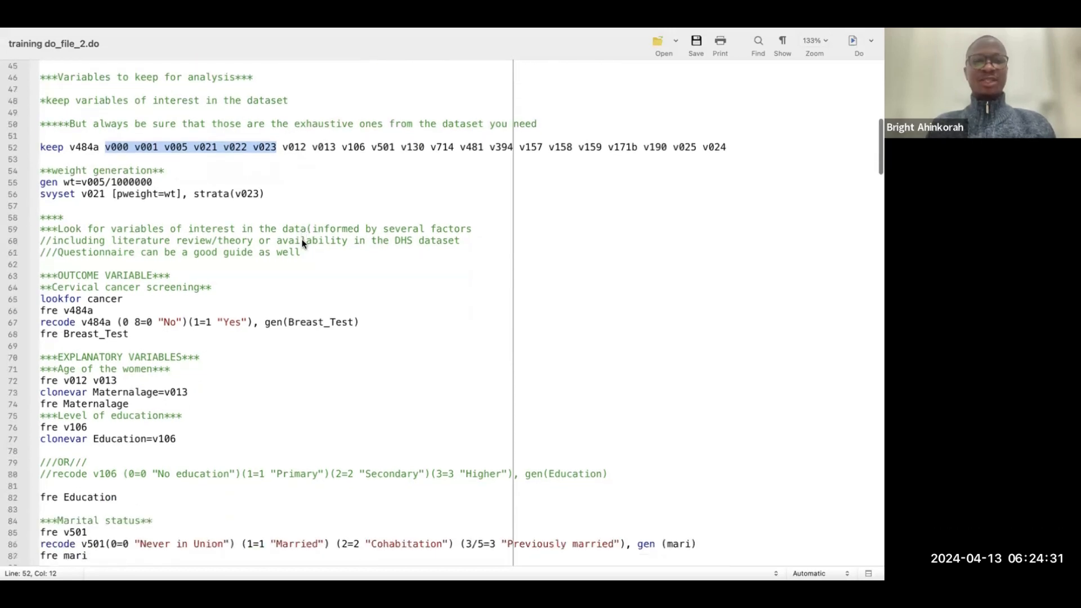
pyautogui.scroll(-1, 304, 244)
pyautogui.scroll(-1, 304, 244)
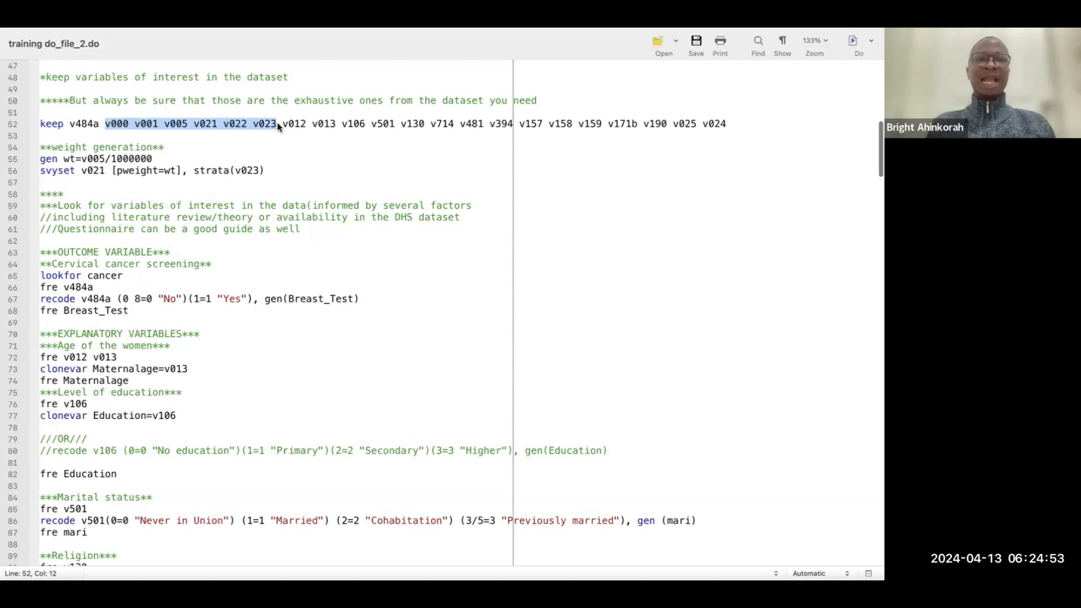
pyautogui.moveTo(282, 124); pyautogui.dragTo(672, 137)
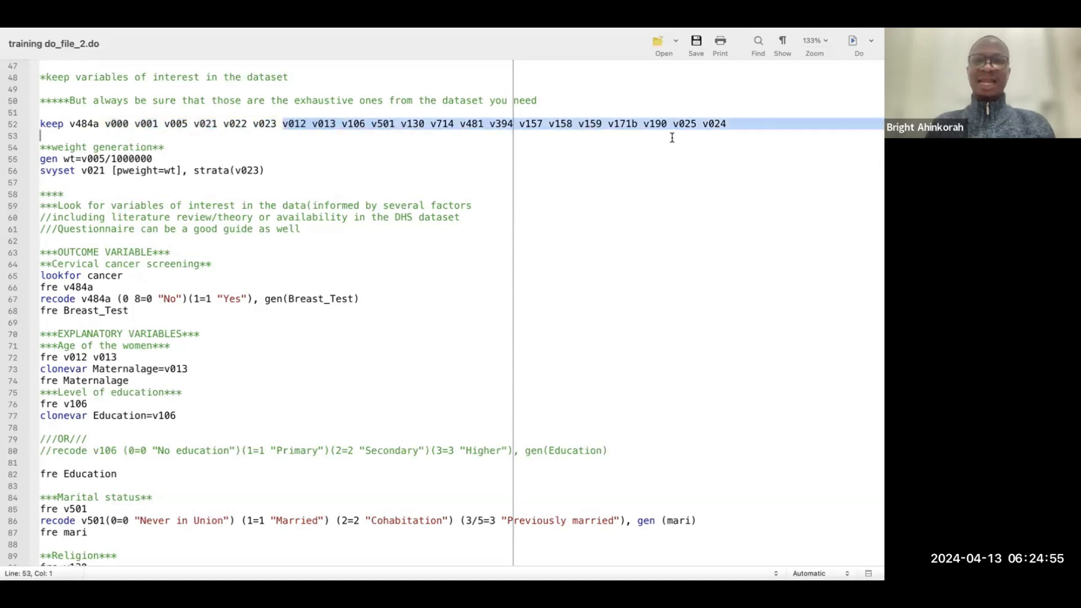
# Examine the explanatory variables v012 through v024 in the keep command on line 52.
pyautogui.click(466, 148)
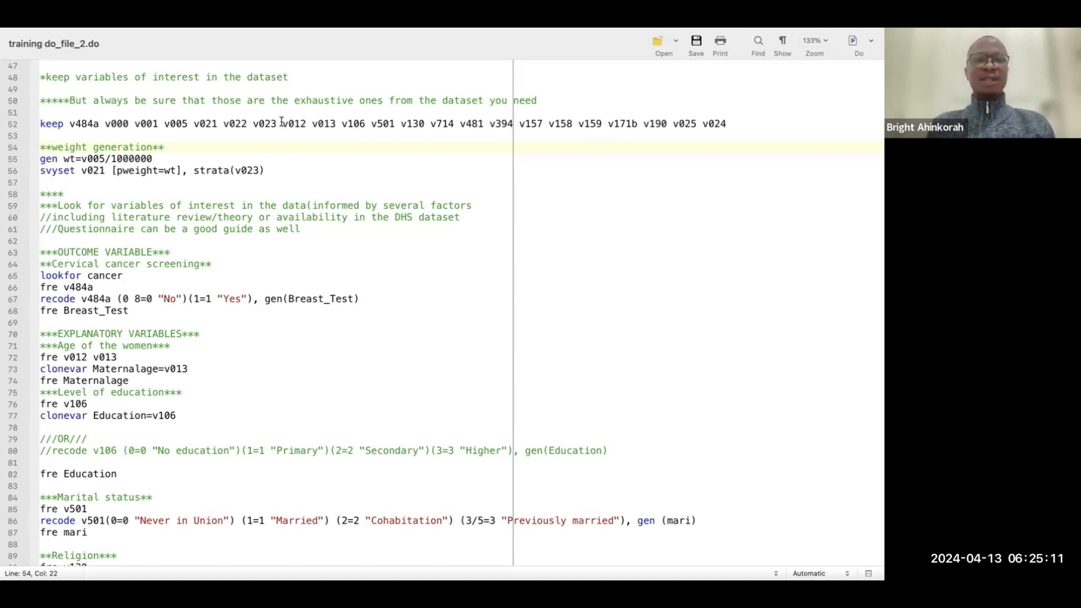
pyautogui.moveTo(729, 124); pyautogui.dragTo(286, 124)
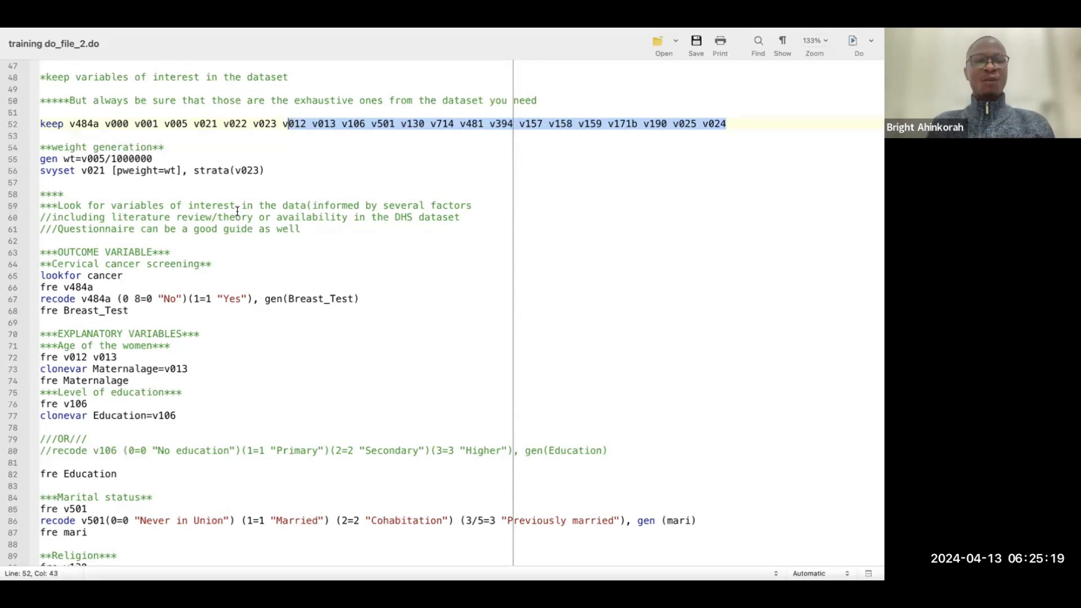
pyautogui.moveTo(283, 123); pyautogui.dragTo(724, 125)
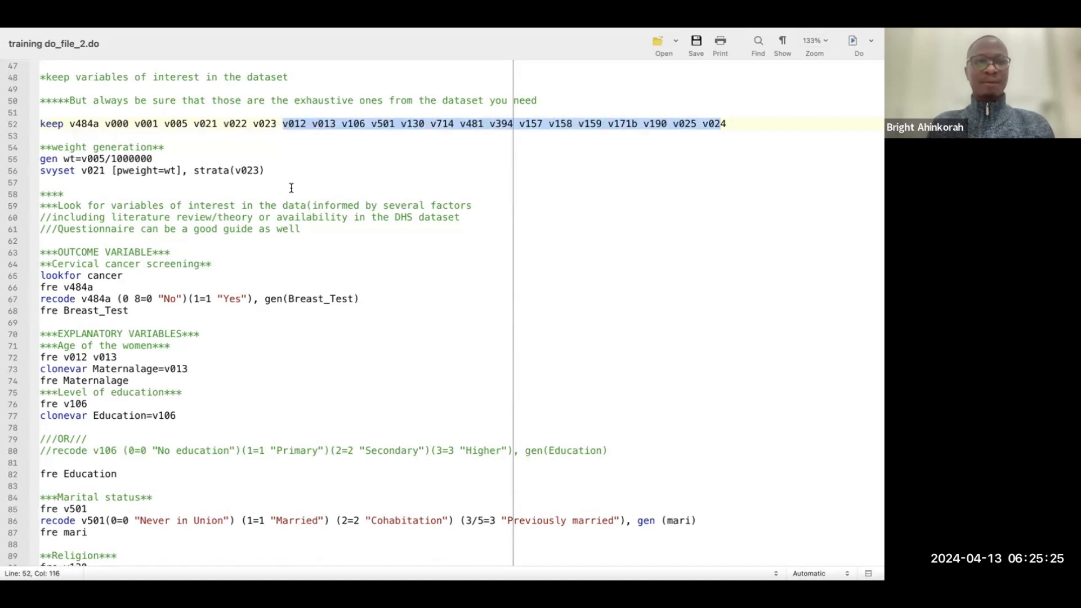
pyautogui.click(262, 147)
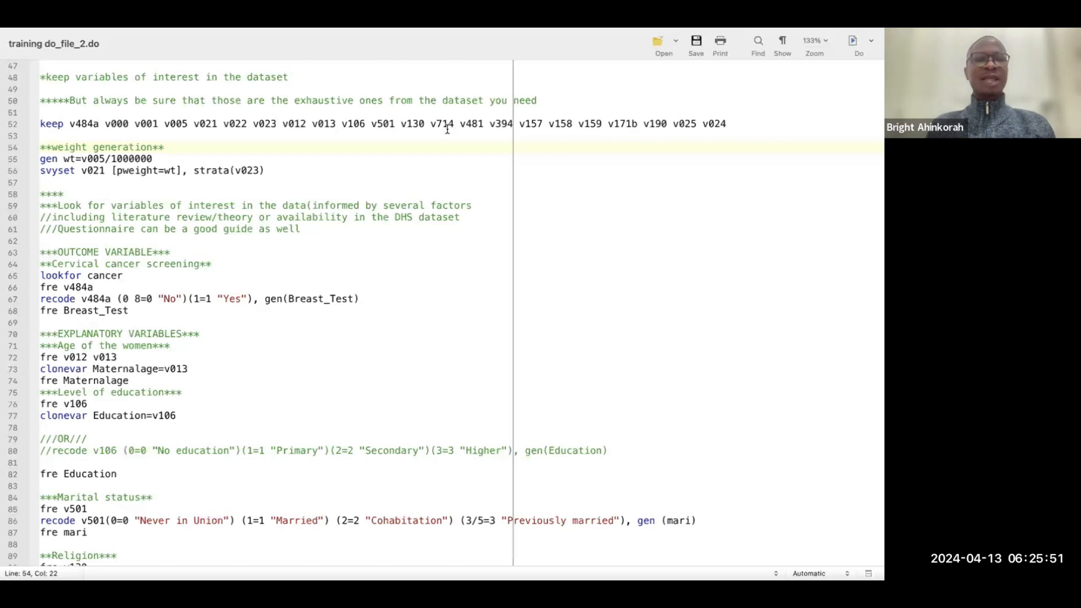
# Review the use command on line 44 that loads GHIR8AFL.DTA, together with the keep command on line 52.
pyautogui.scroll(5, 448, 130)
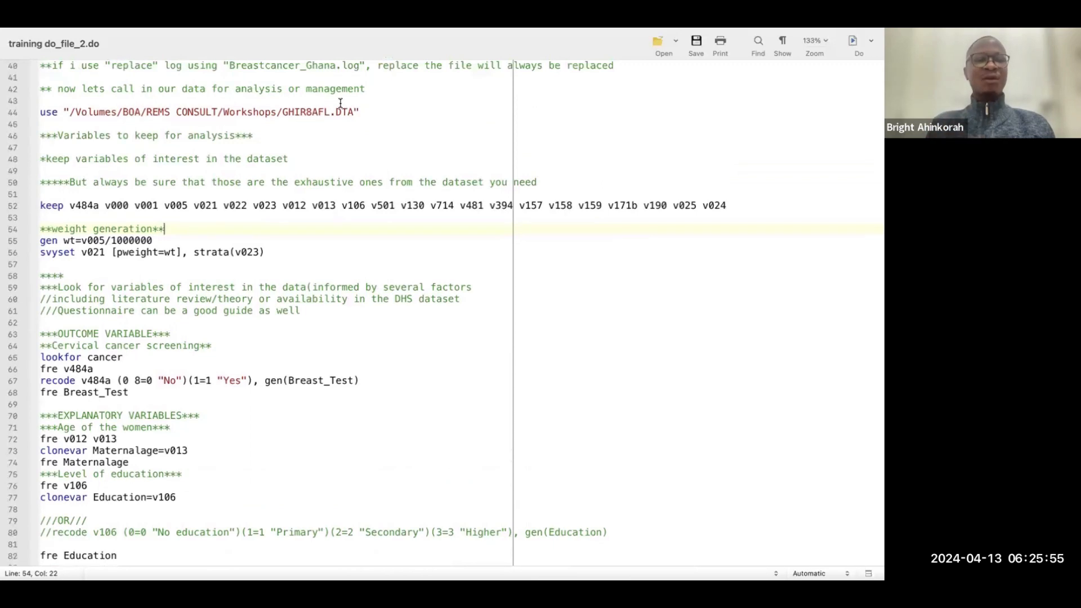
pyautogui.click(376, 110)
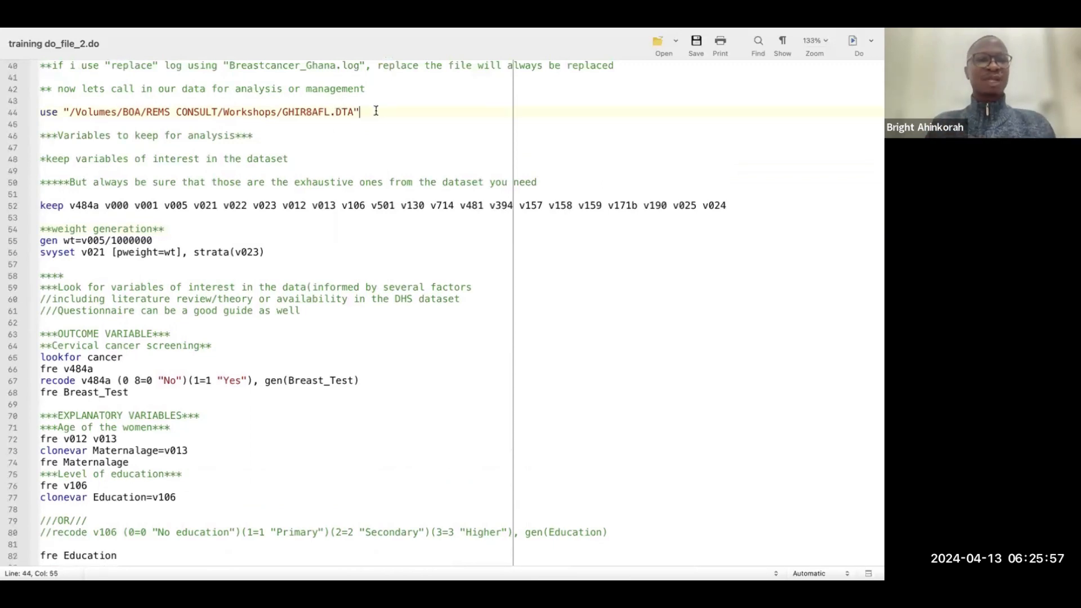
pyautogui.press('shift+super+Left')
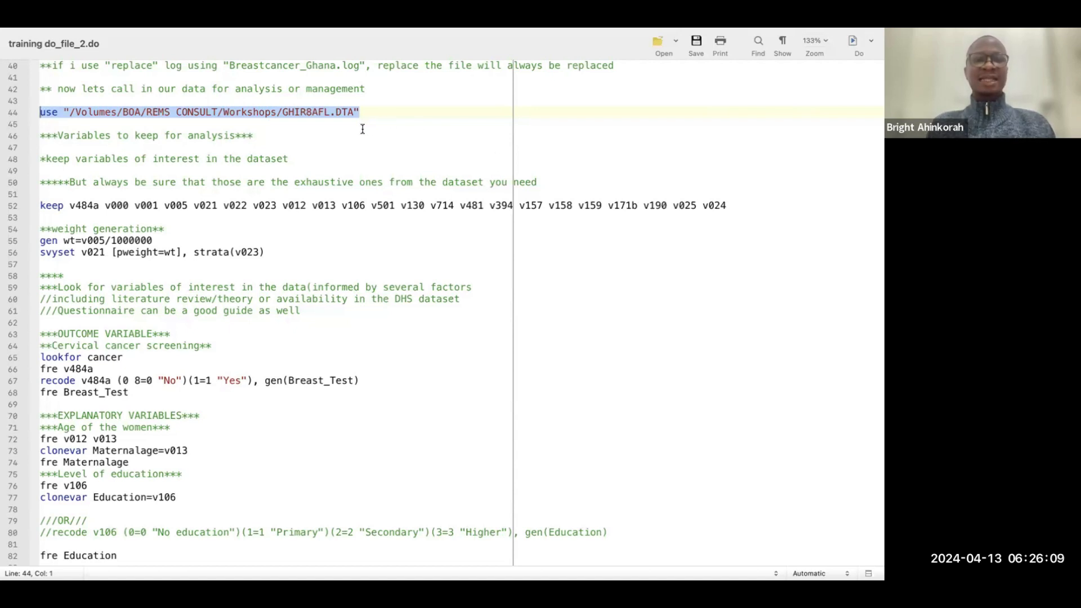
pyautogui.click(40, 204)
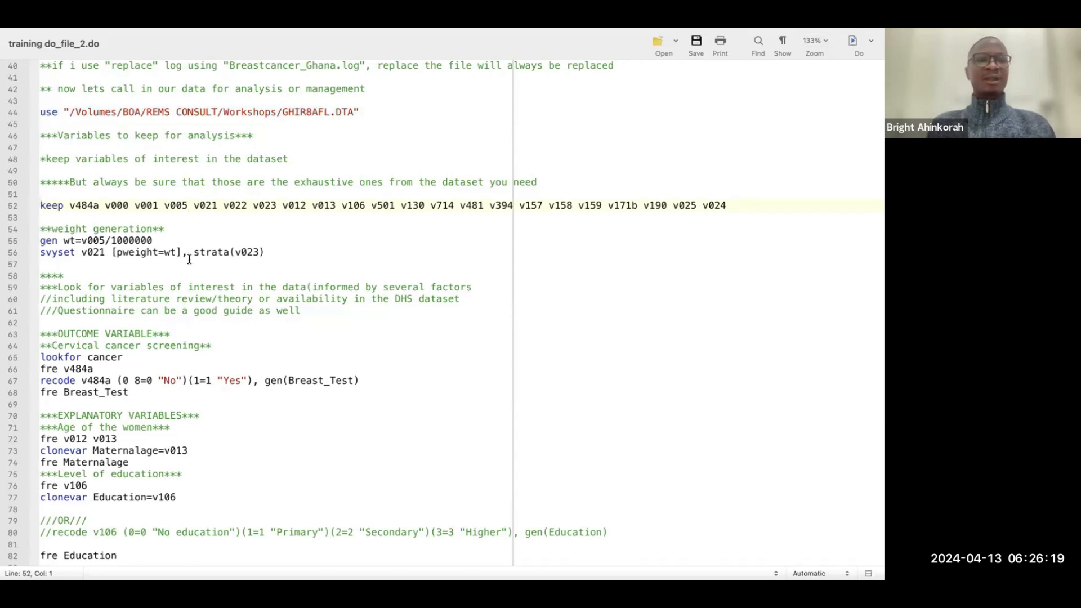
# Examine the weight command gen wt=v005/1000000 on line 55 and its source variable v005 in the keep command.
pyautogui.scroll(-3, 190, 259)
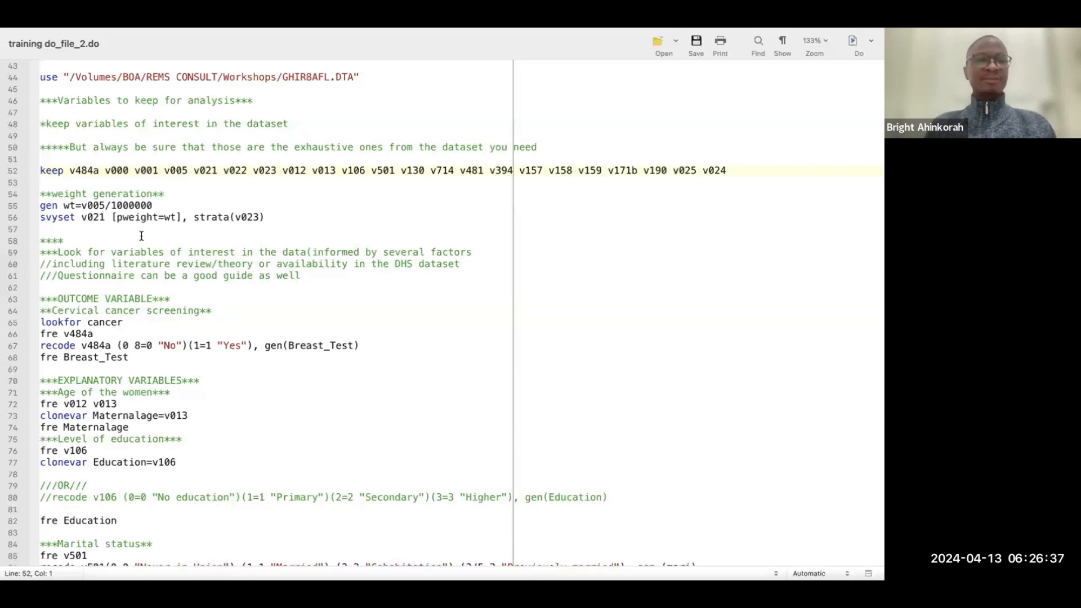
pyautogui.doubleClick(58, 205)
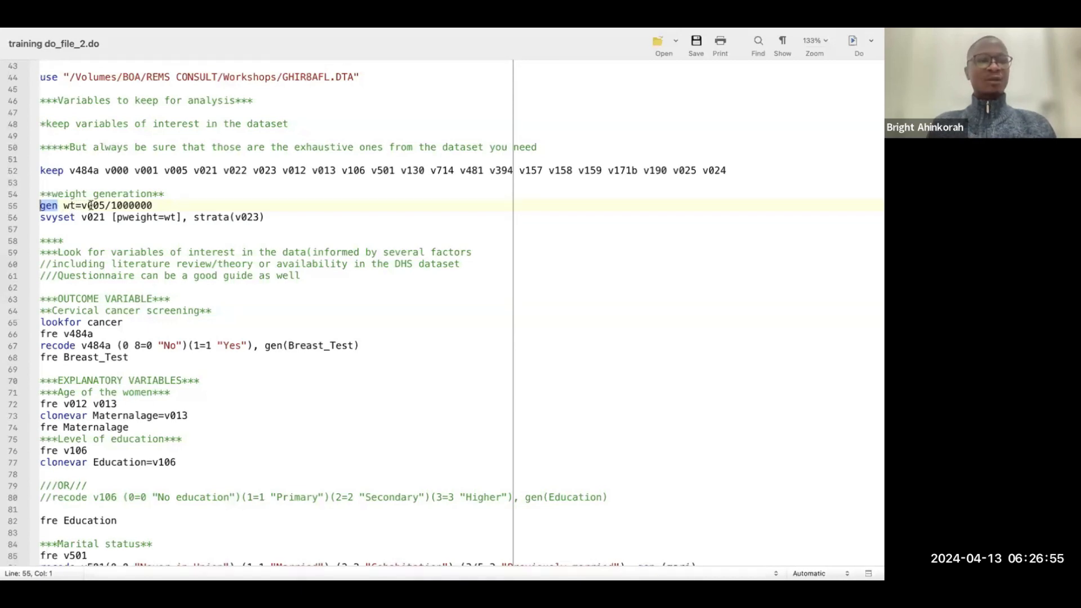
pyautogui.moveTo(189, 170); pyautogui.dragTo(162, 167)
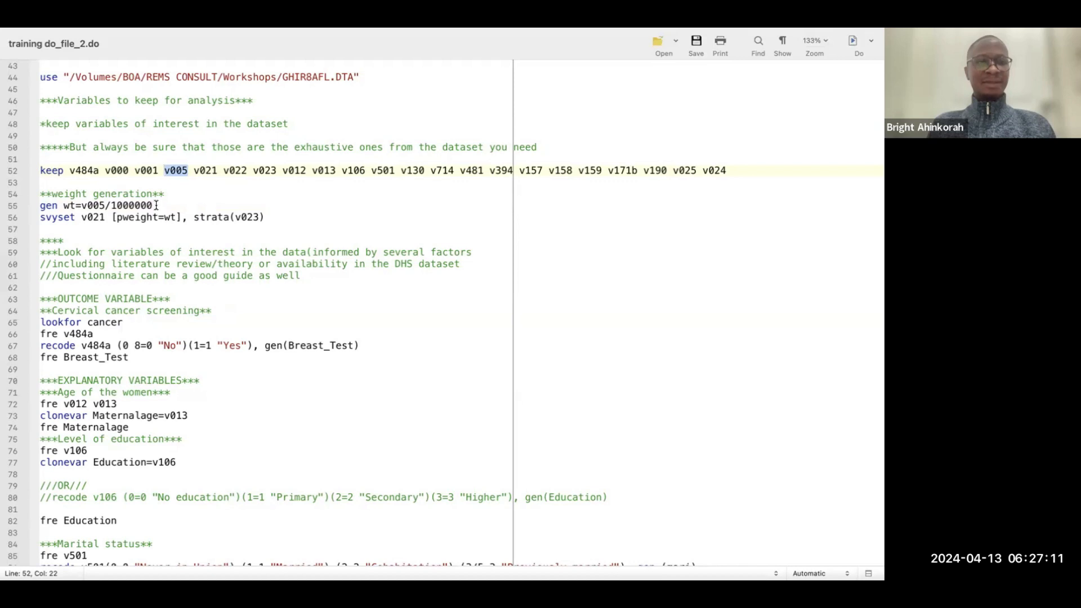
pyautogui.moveTo(156, 205); pyautogui.dragTo(33, 206)
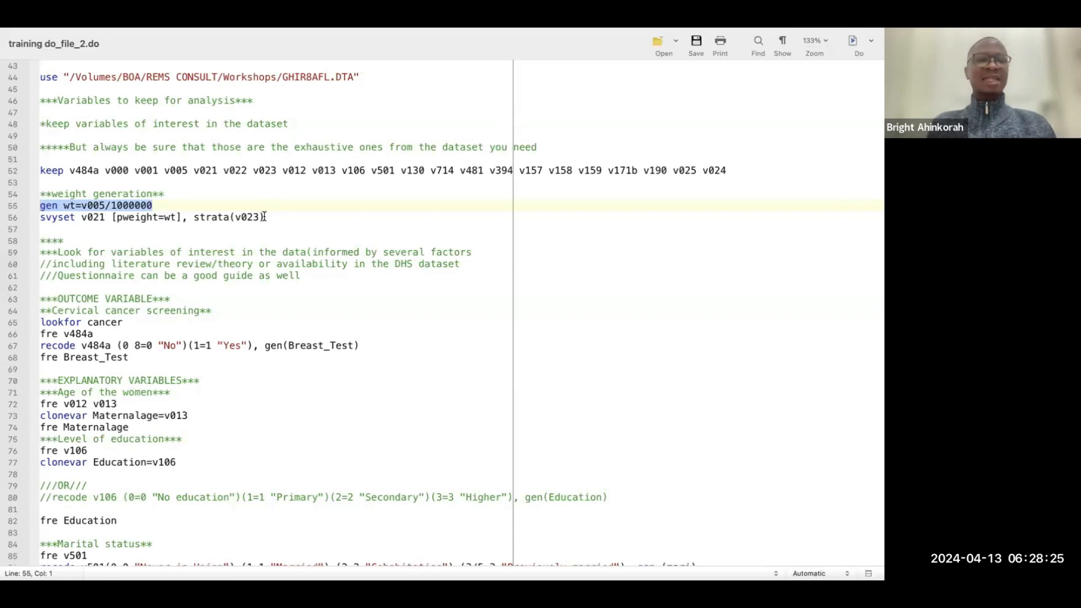
# Examine the svyset command on line 56, including the whole weight generation block on lines 54 to 56.
pyautogui.moveTo(267, 217); pyautogui.dragTo(19, 212)
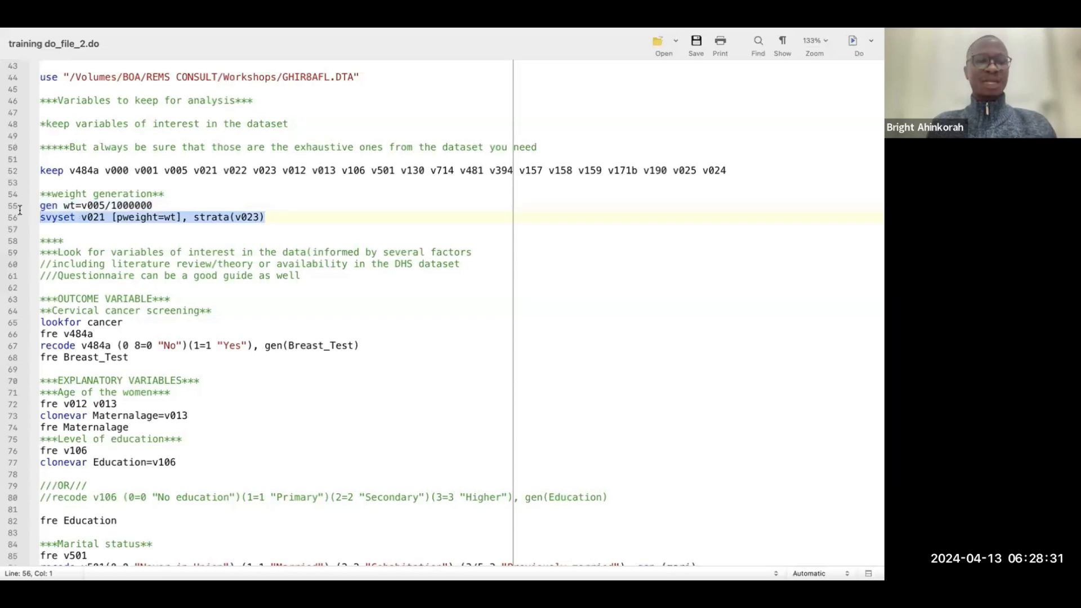
pyautogui.moveTo(20, 210); pyautogui.dragTo(19, 210)
pyautogui.click(88, 251)
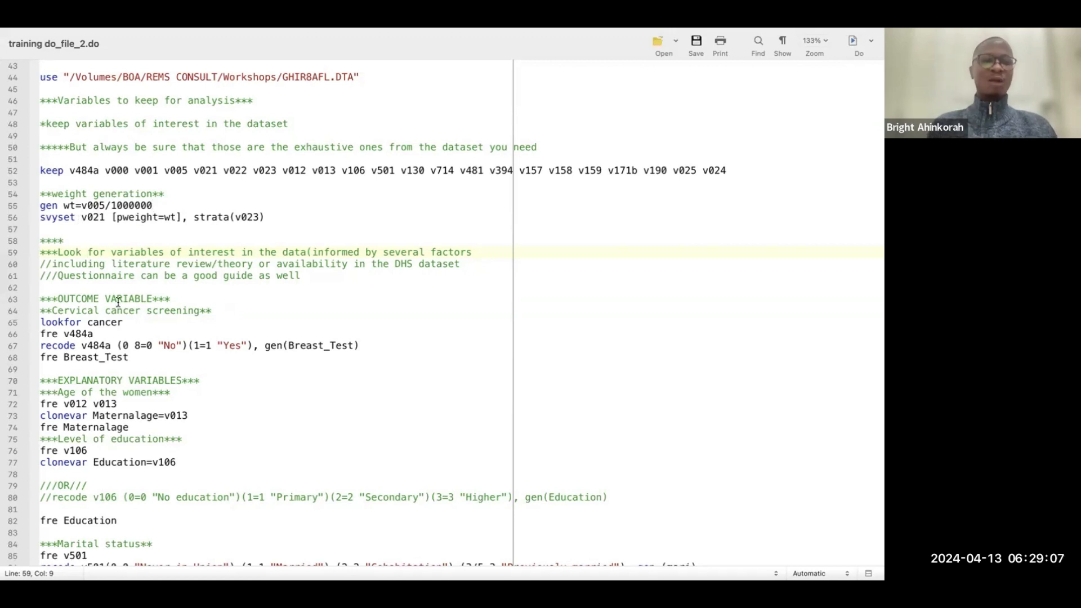
pyautogui.click(266, 217)
pyautogui.moveTo(43, 191); pyautogui.dragTo(35, 193)
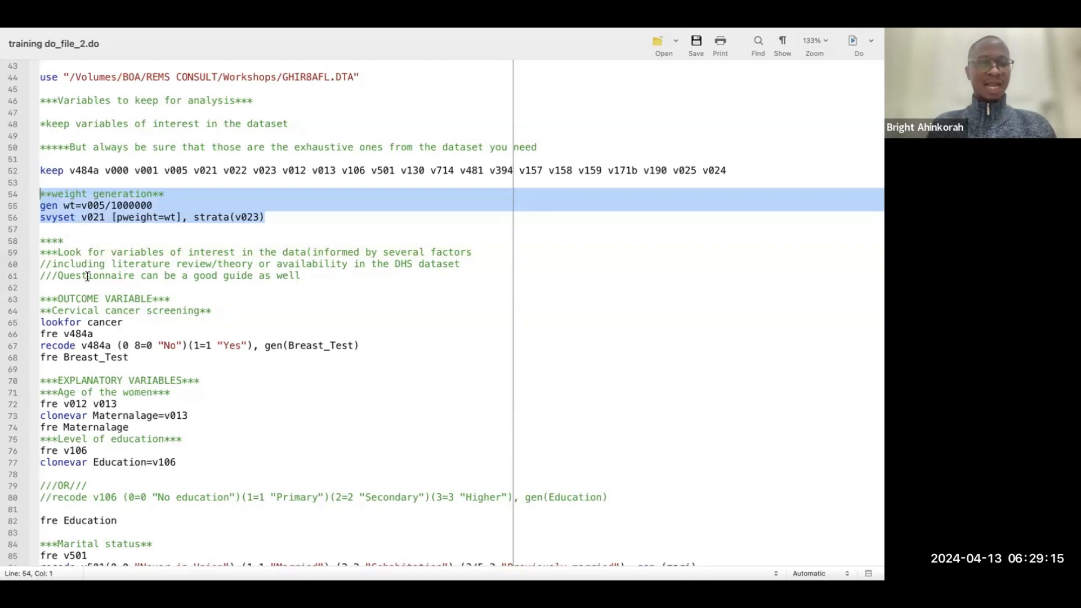
# Look through the do-file from the logging and data-loading lines to the outcome and explanatory variable sections below the weight block.
pyautogui.scroll(-3, 87, 276)
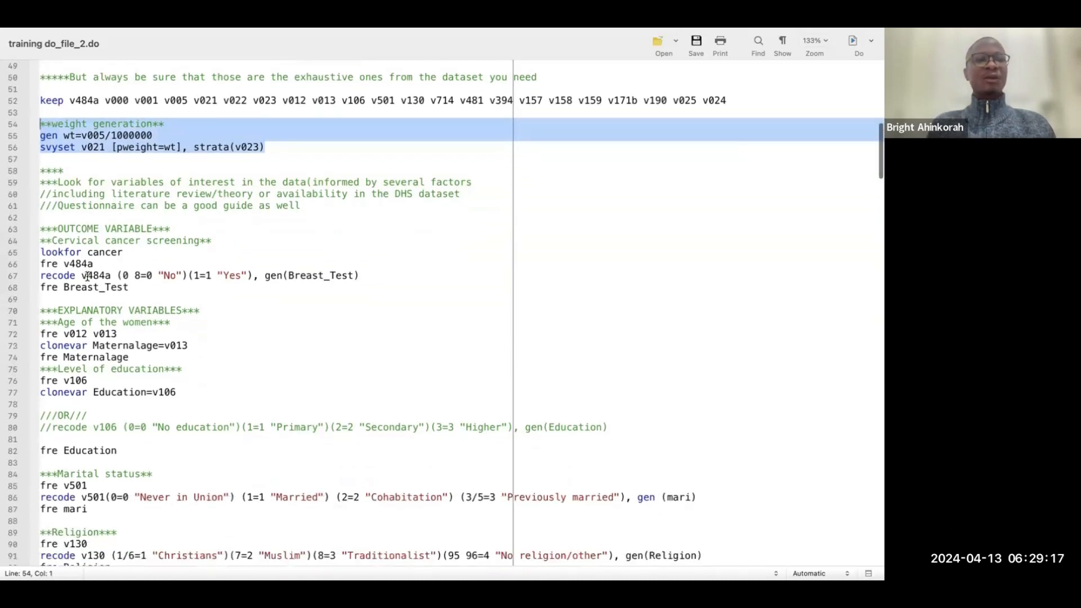
pyautogui.scroll(-3, 87, 276)
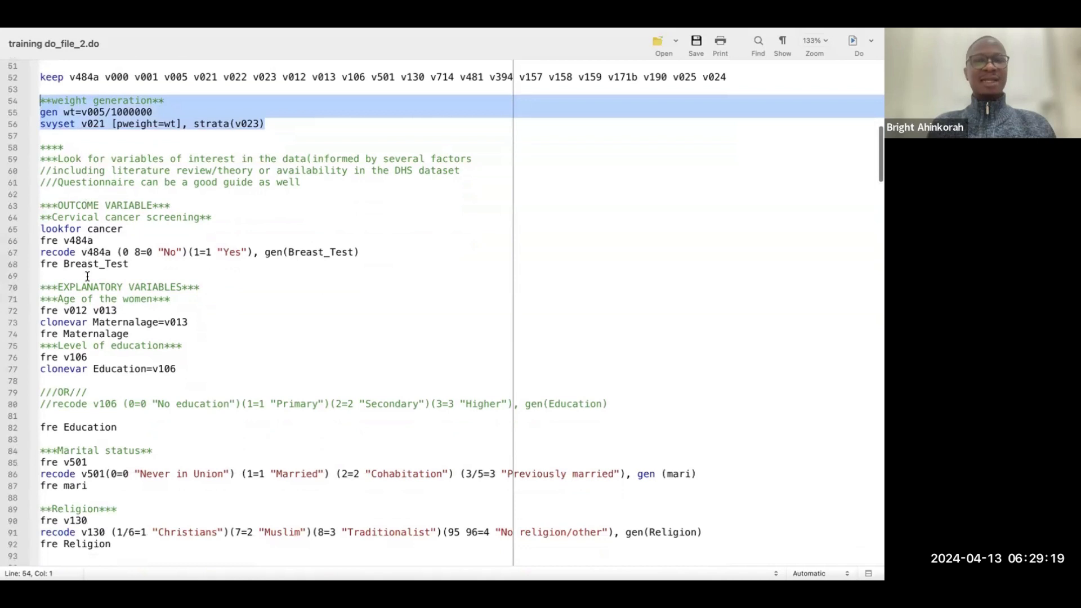
pyautogui.scroll(-1, 87, 276)
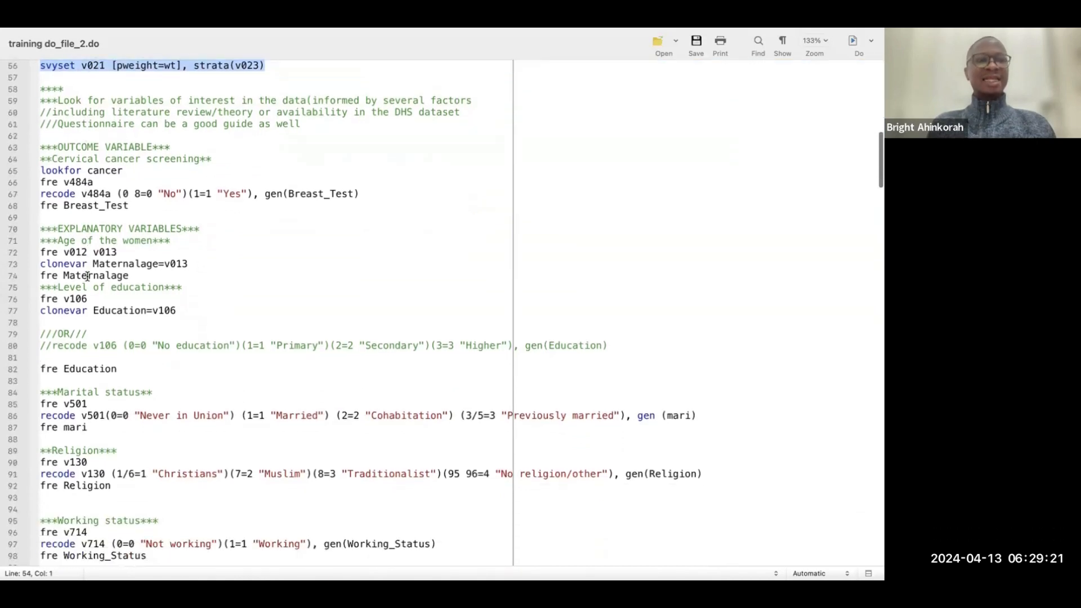
pyautogui.scroll(-3, 88, 276)
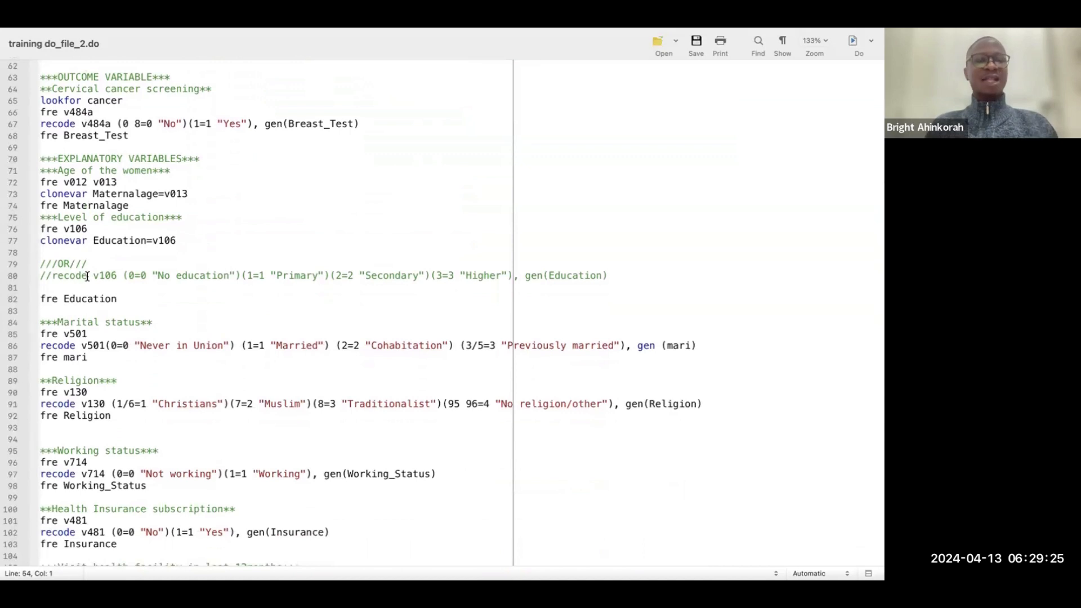
pyautogui.scroll(10, 87, 276)
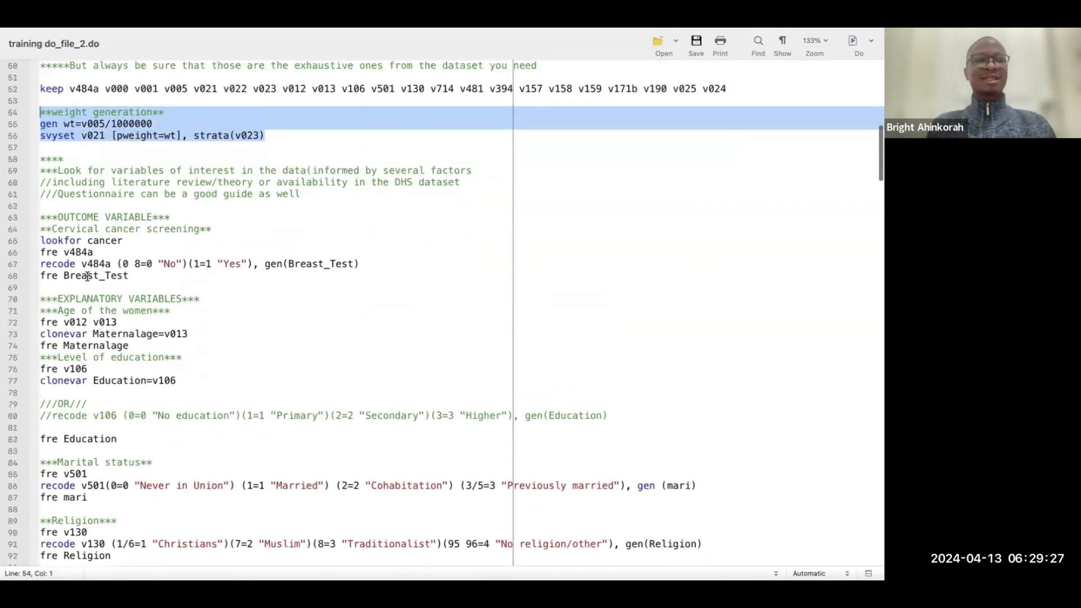
pyautogui.scroll(5, 88, 276)
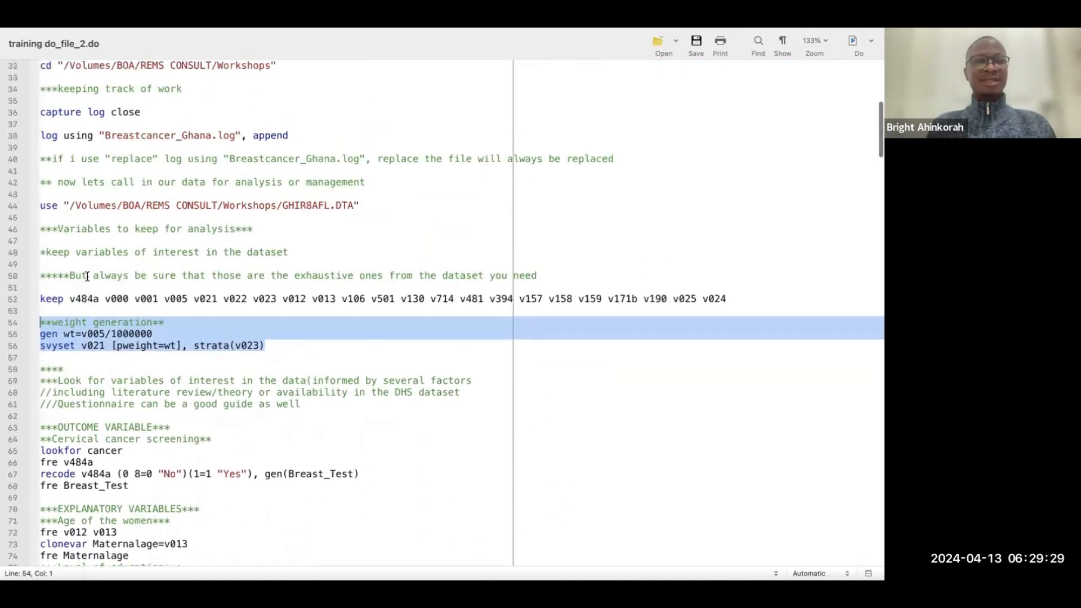
pyautogui.scroll(-5, 87, 276)
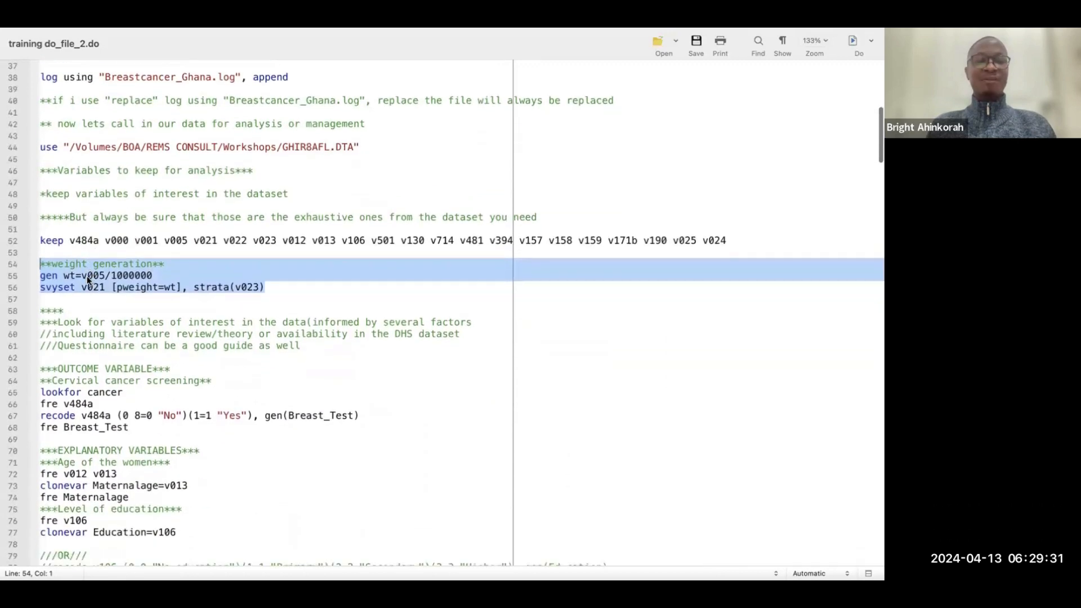
pyautogui.scroll(-5, 88, 276)
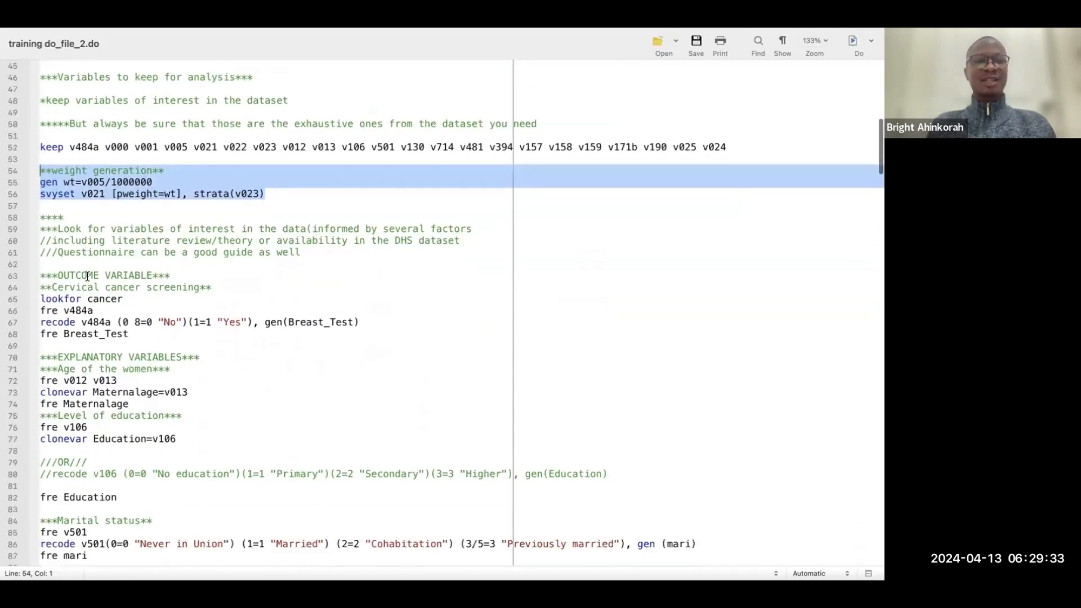
pyautogui.scroll(-3, 88, 276)
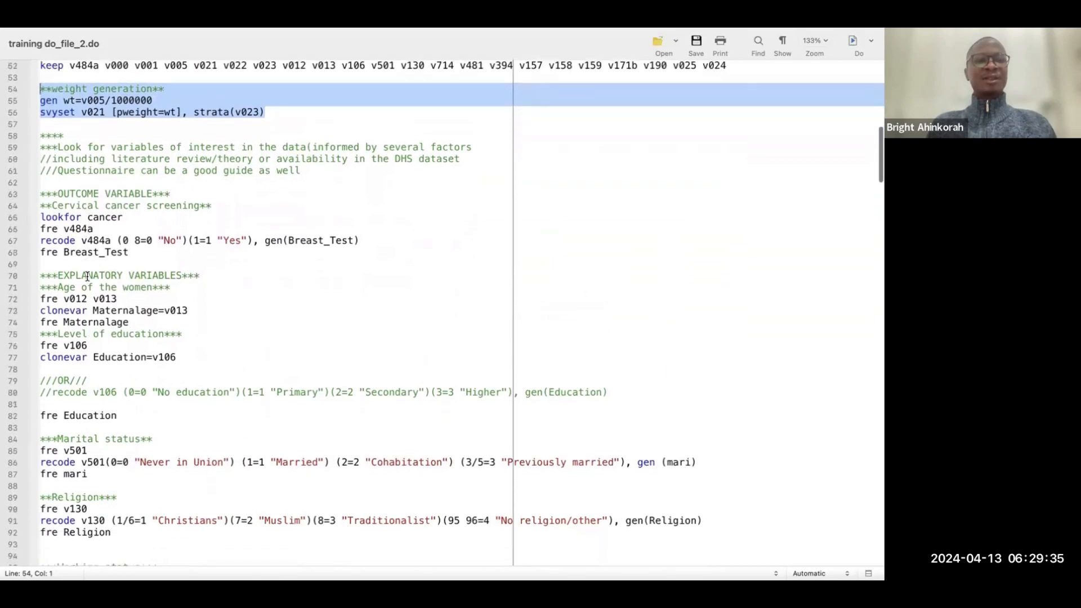
pyautogui.scroll(-3, 87, 276)
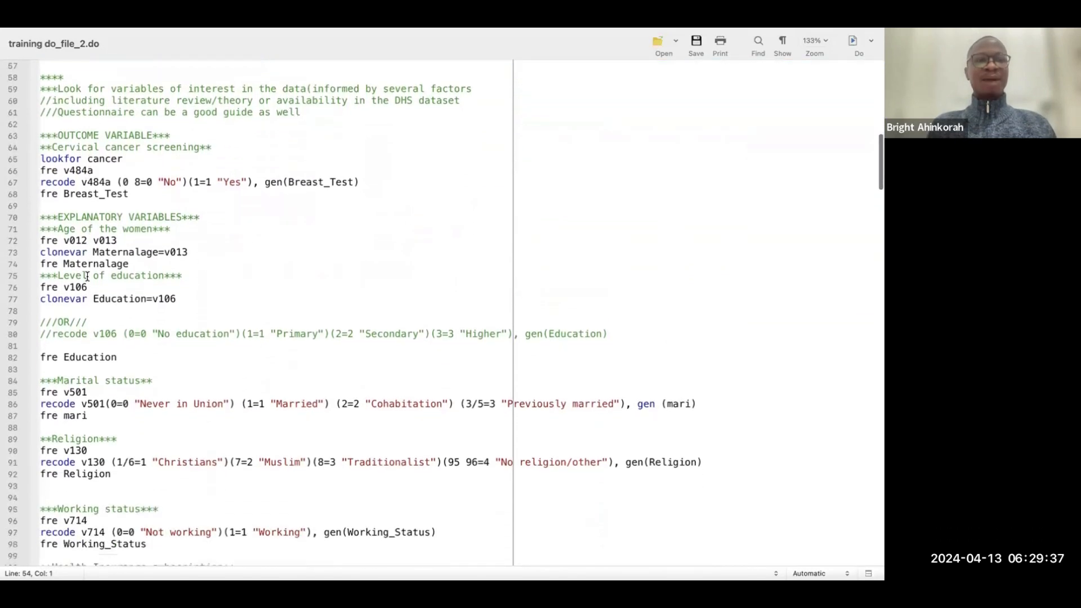
# Review the notes on finding variables of interest and the cervical cancer screening outcome commands on lines 58 to 68.
pyautogui.scroll(-2, 87, 277)
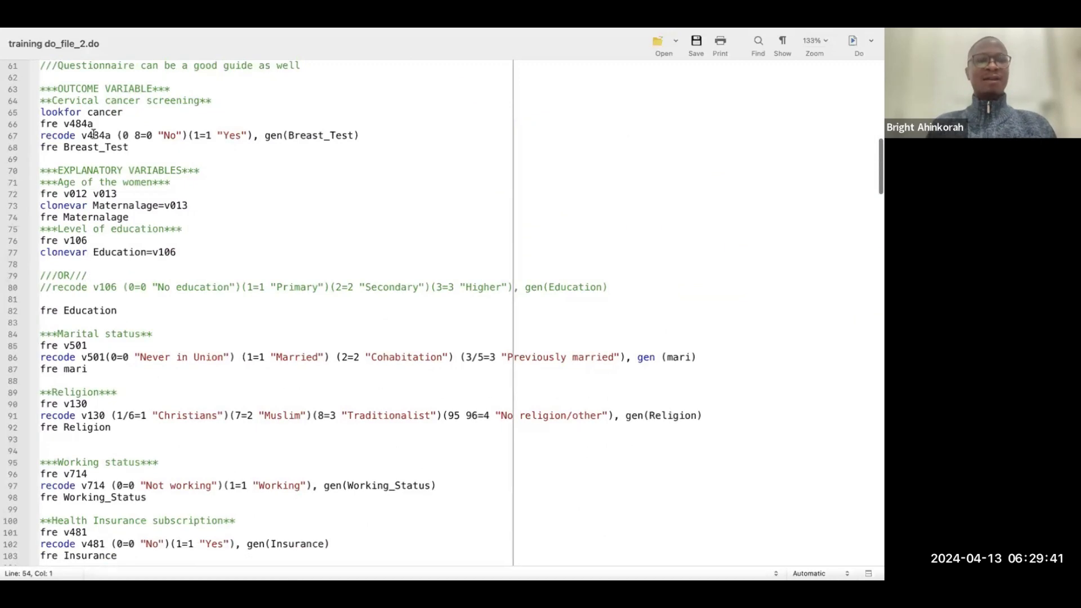
pyautogui.scroll(2, 93, 133)
pyautogui.scroll(2, 93, 133)
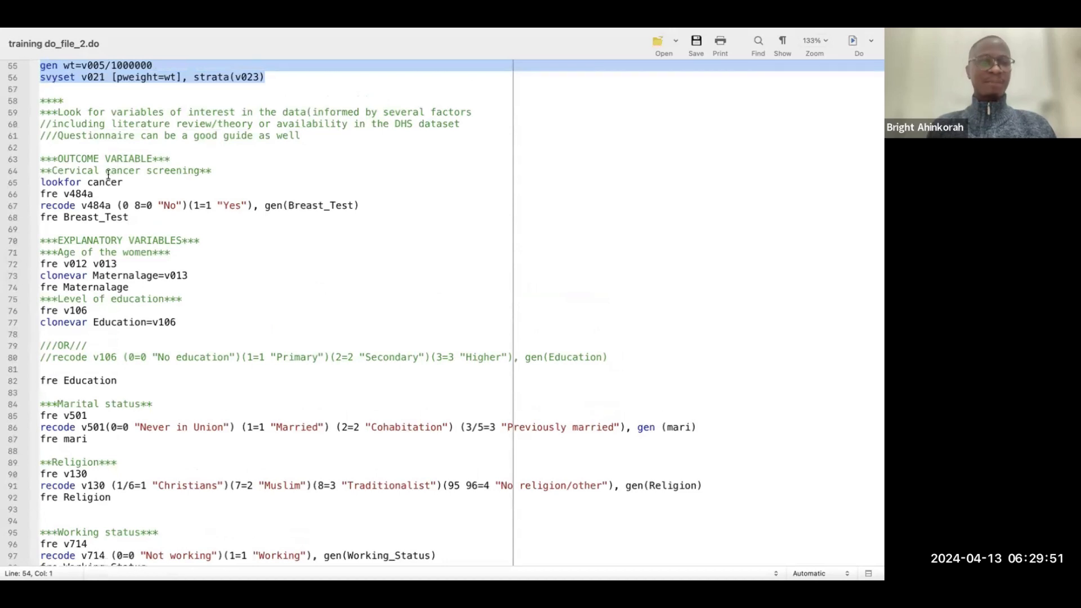
pyautogui.scroll(-3, 104, 164)
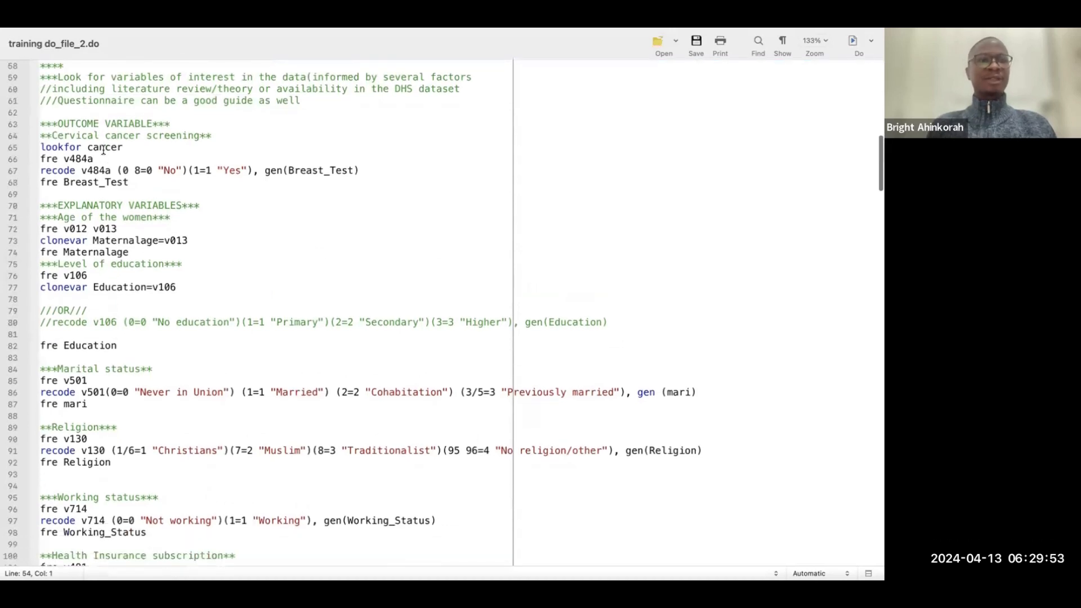
pyautogui.scroll(-6, 104, 148)
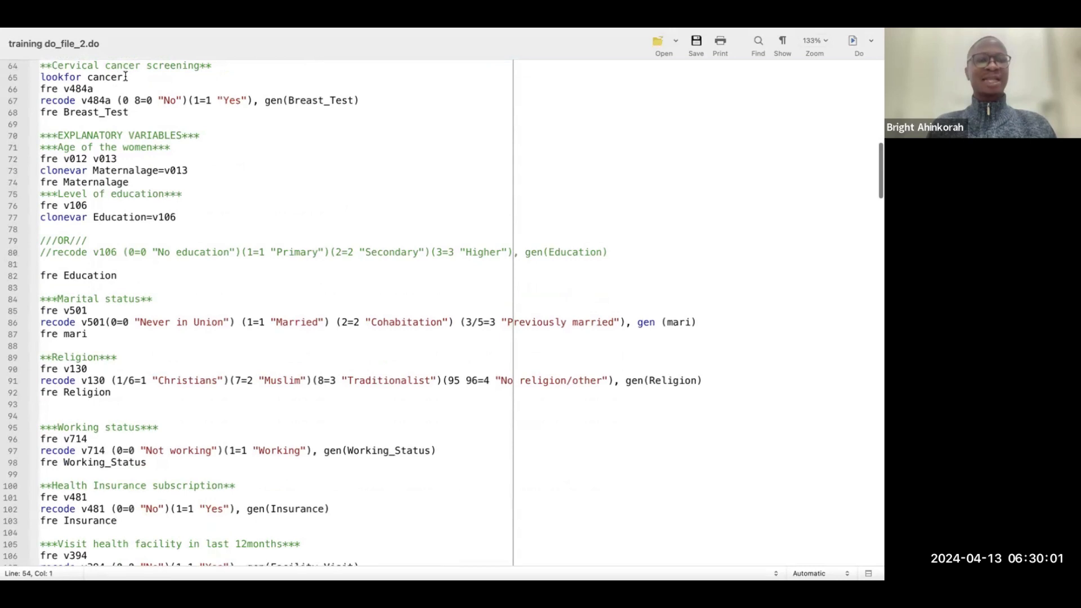
# Examine the lookfor cancer command on line 65 and the fre v484a command on line 66.
pyautogui.moveTo(125, 77); pyautogui.dragTo(28, 72)
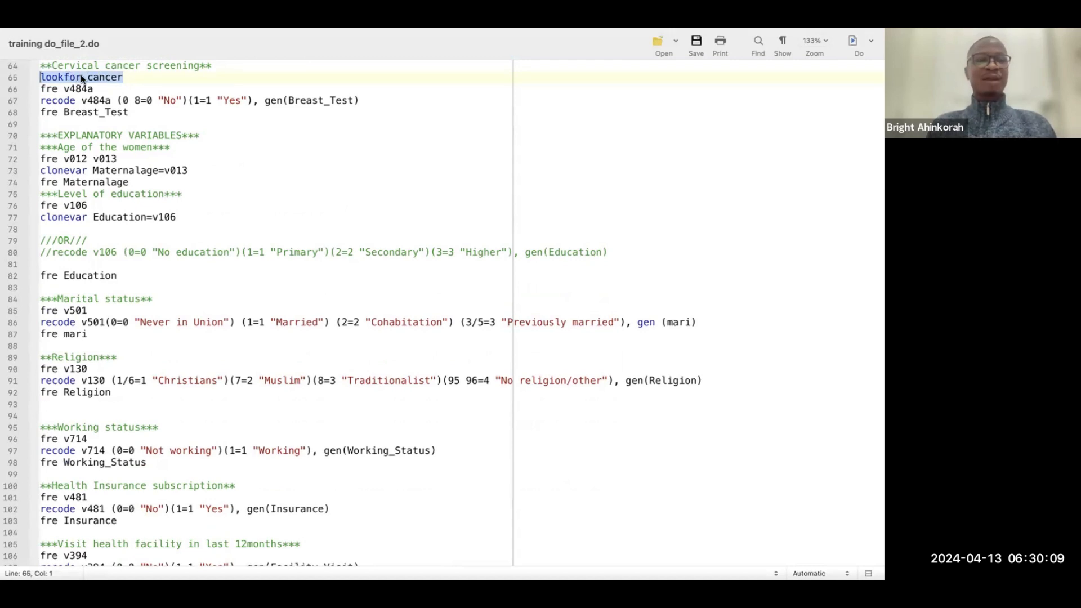
pyautogui.click(110, 90)
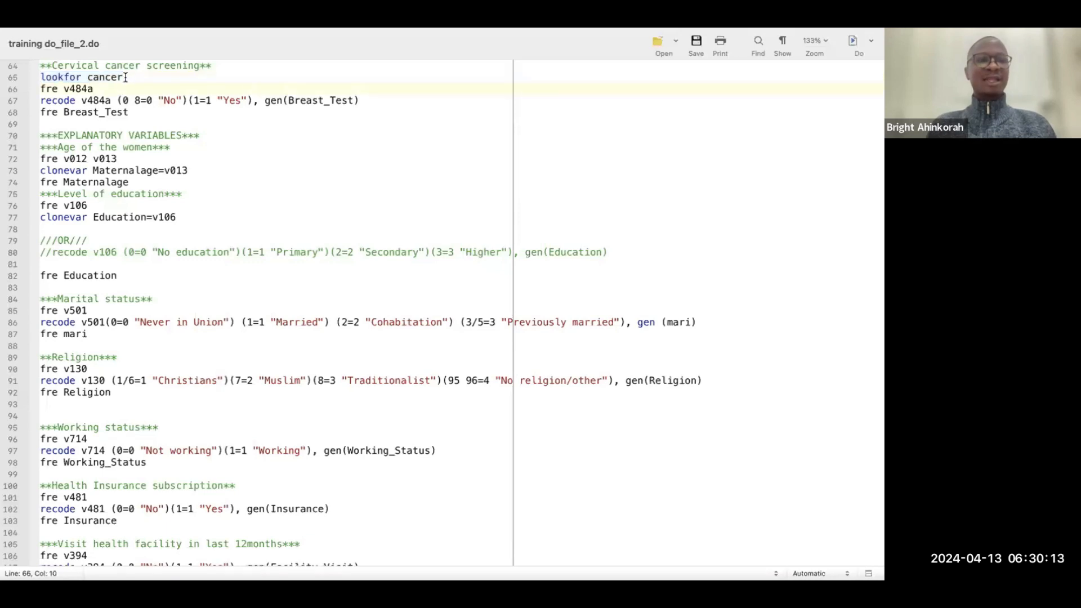
pyautogui.moveTo(126, 77); pyautogui.dragTo(30, 76)
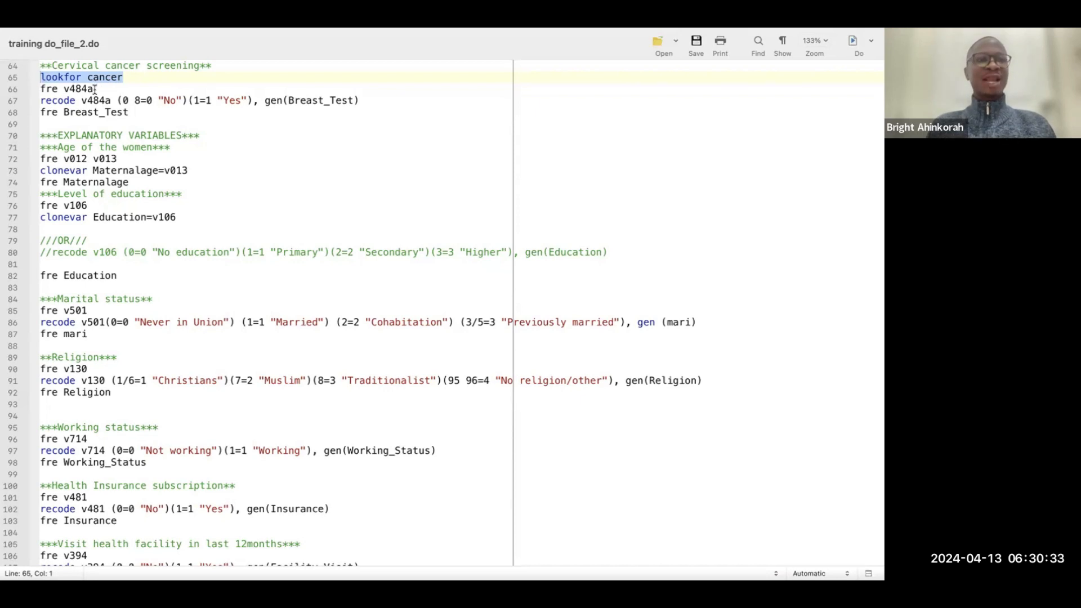
pyautogui.moveTo(95, 89); pyautogui.dragTo(33, 88)
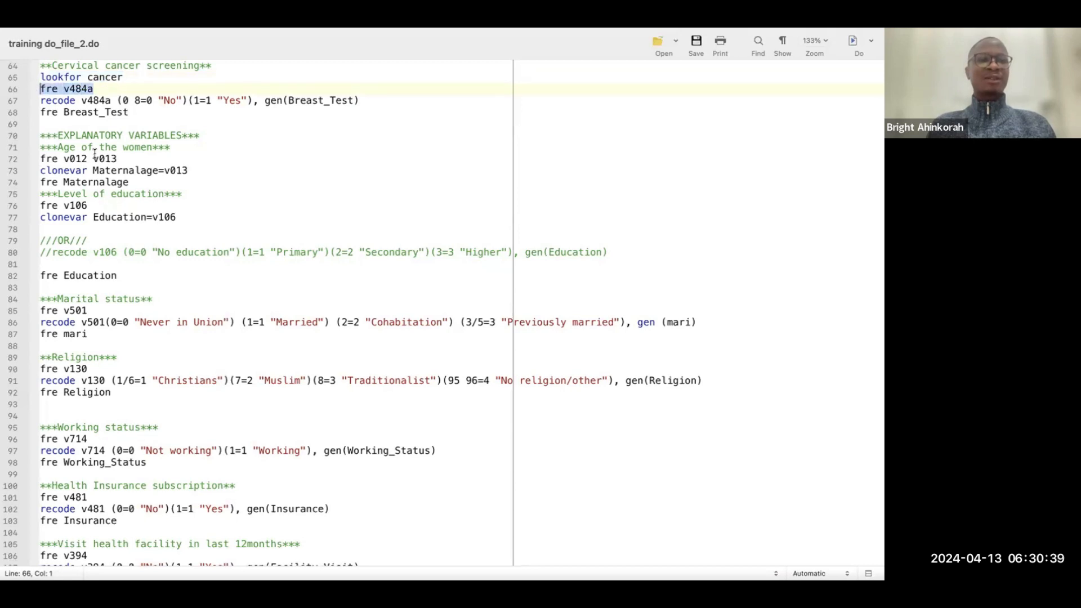
pyautogui.scroll(2, 108, 136)
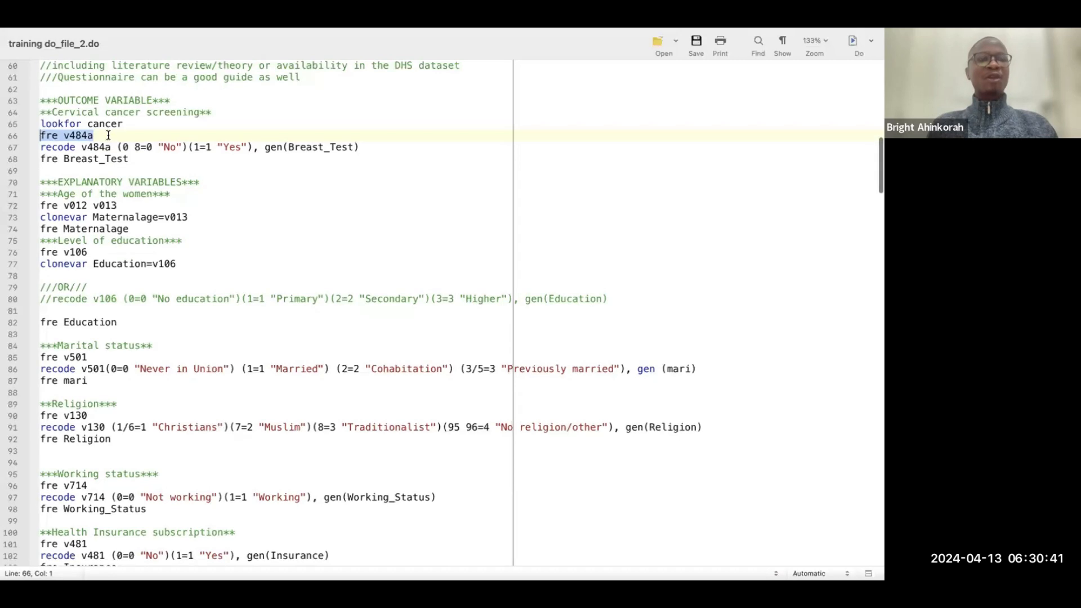
pyautogui.scroll(2, 108, 135)
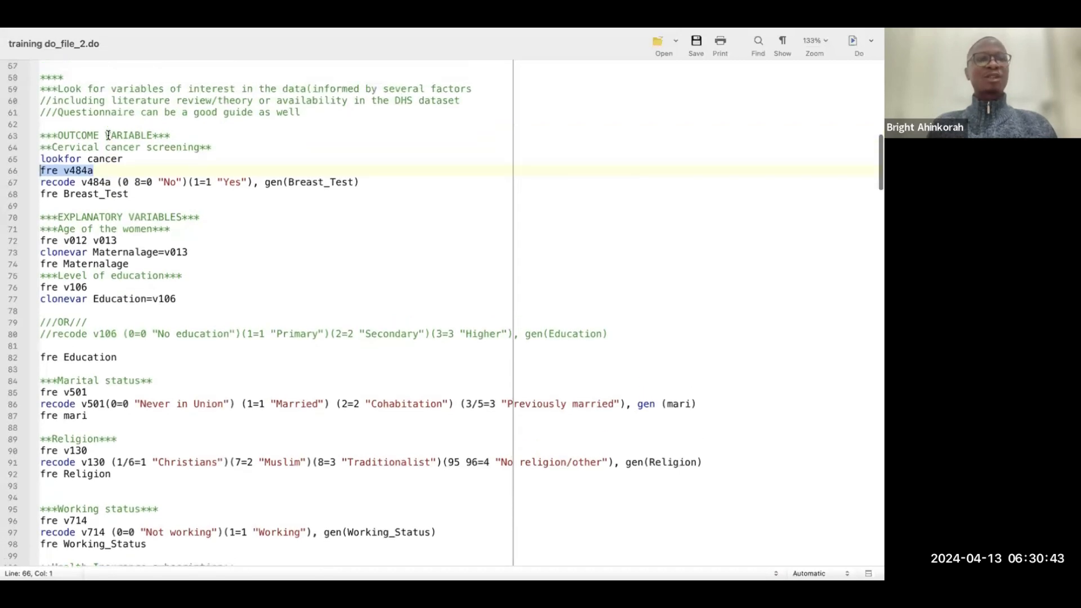
# Run the do-file commands from line 2 through the svyset command on line 56.
pyautogui.scroll(2, 108, 135)
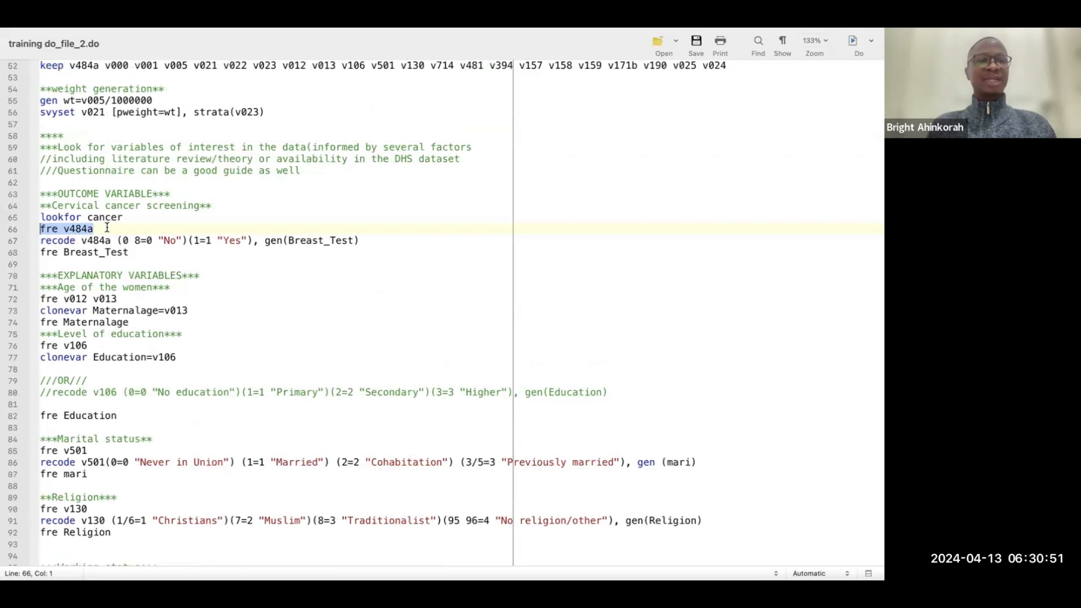
pyautogui.click(57, 123)
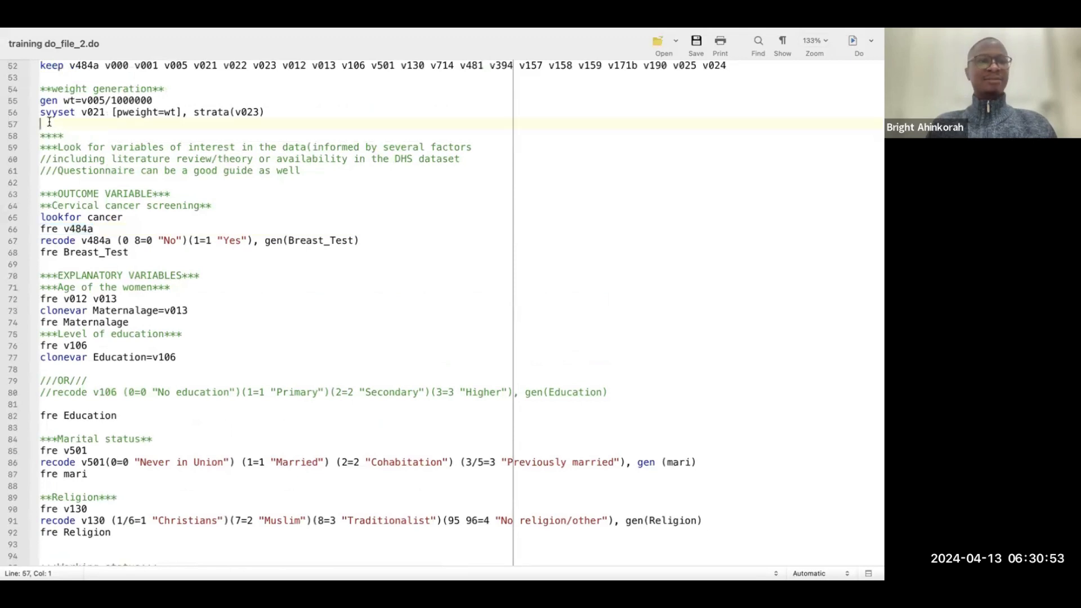
pyautogui.scroll(15, 51, 123)
pyautogui.click(41, 77)
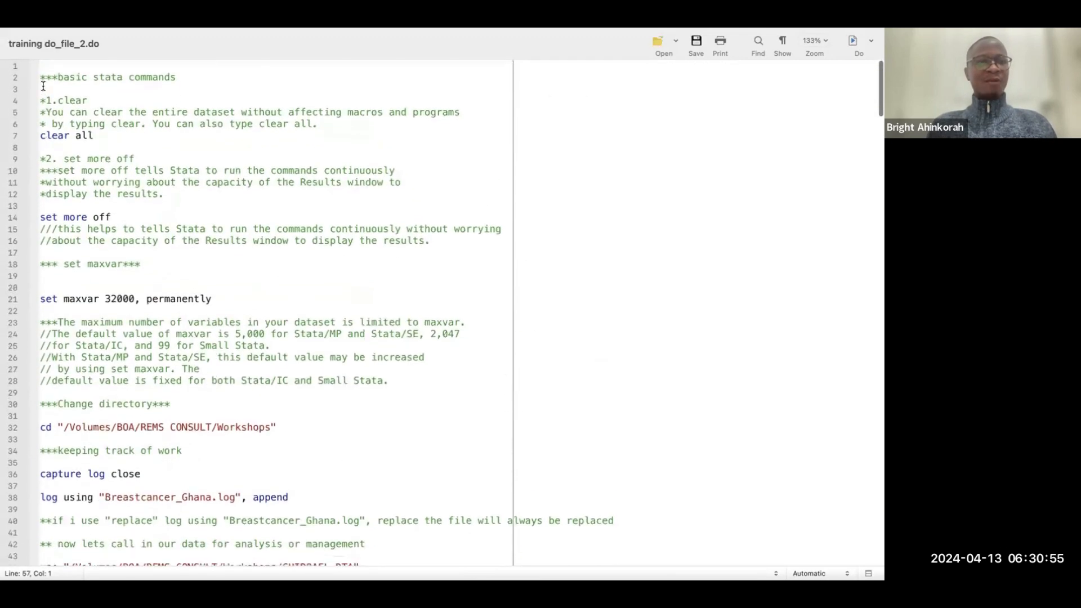
pyautogui.scroll(-2, 54, 203)
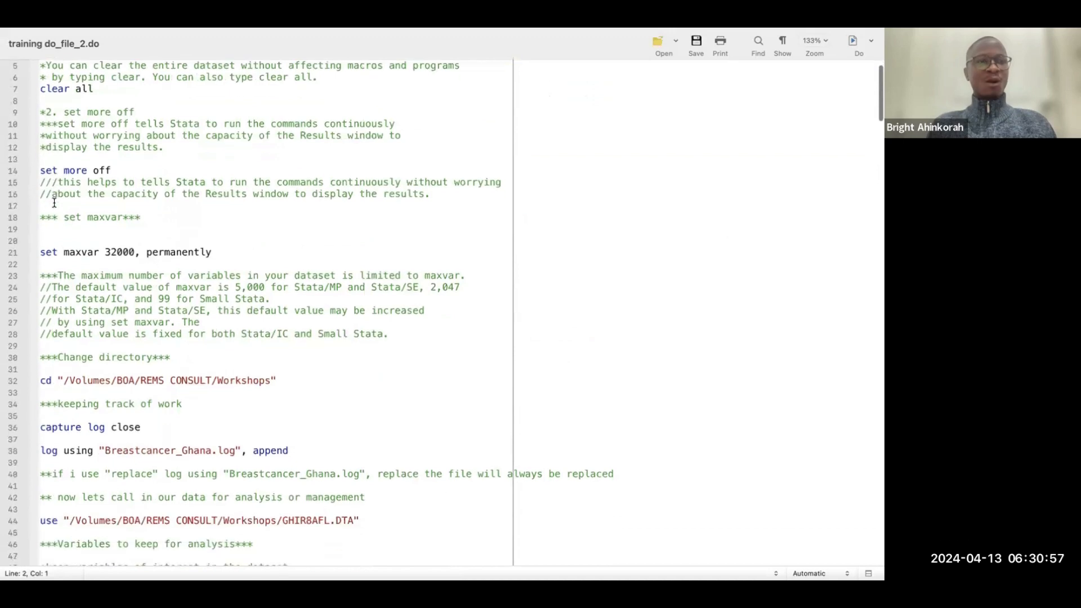
pyautogui.scroll(-4, 54, 202)
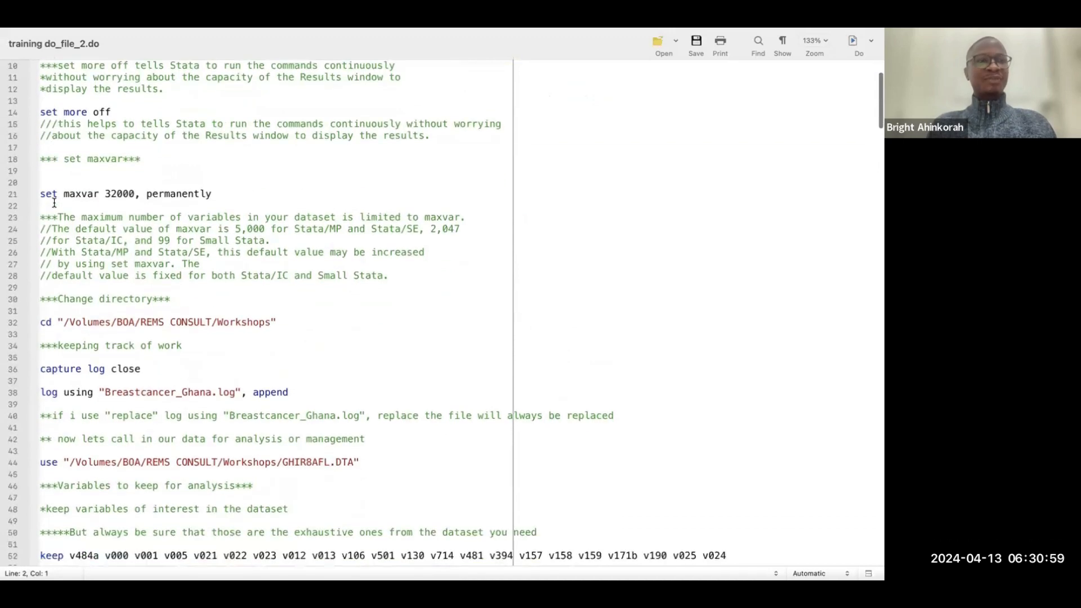
pyautogui.scroll(-5, 54, 203)
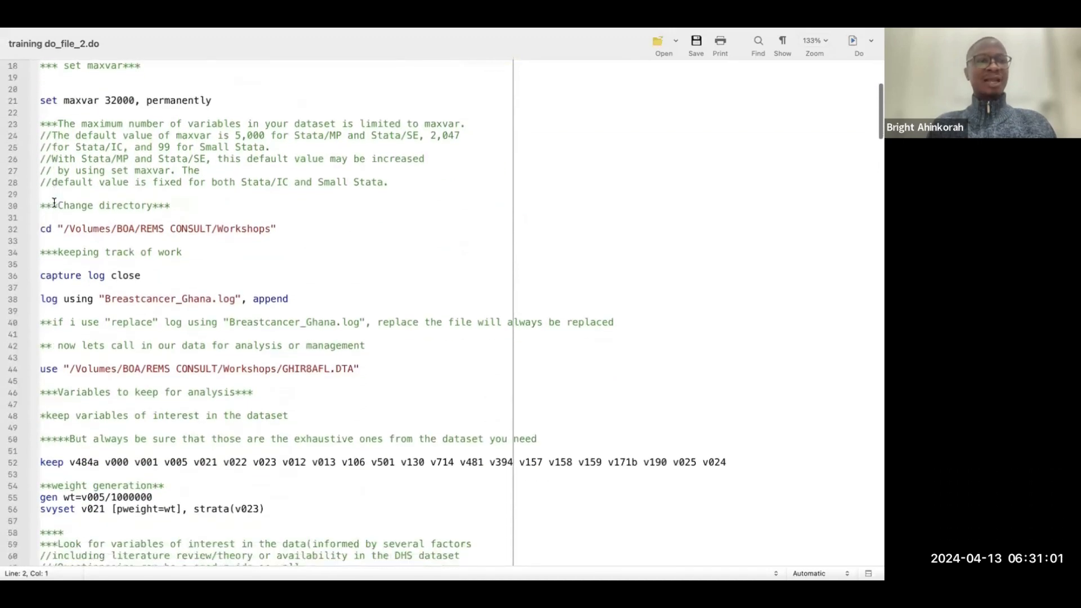
pyautogui.scroll(-3, 55, 203)
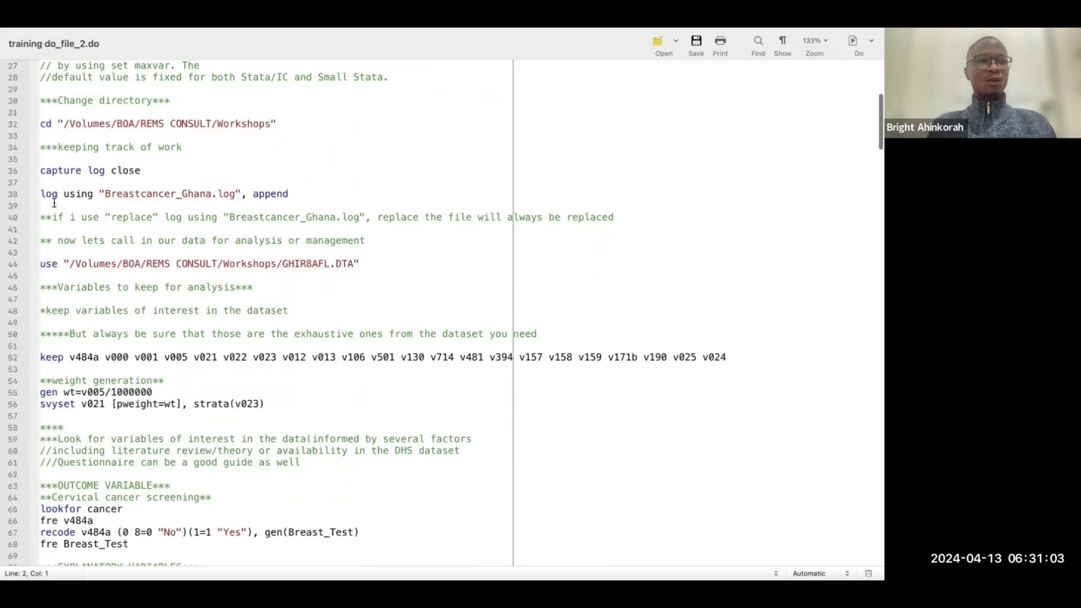
pyautogui.scroll(-3, 54, 203)
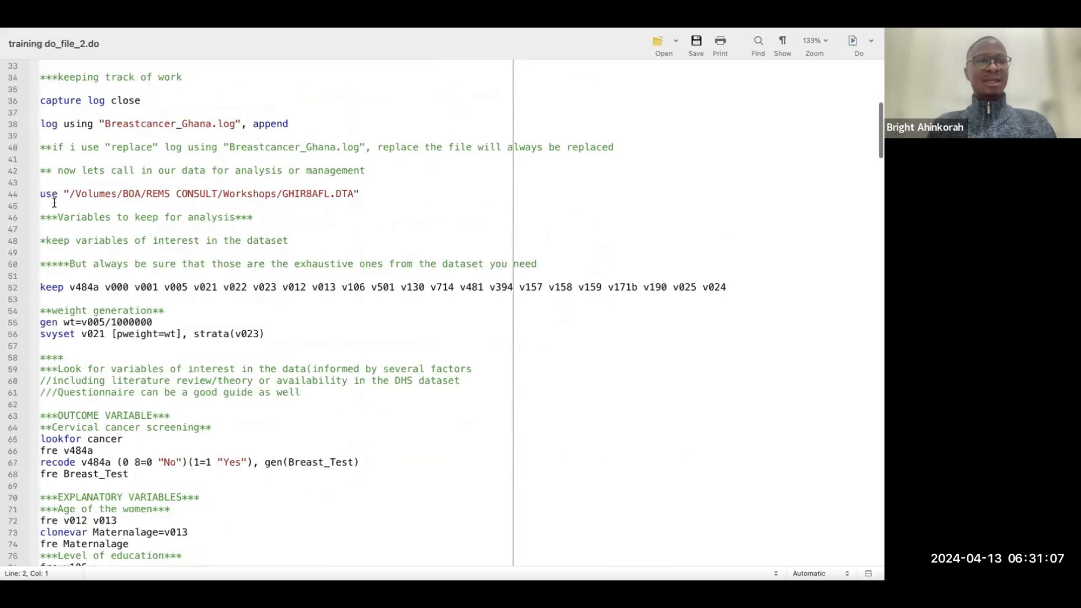
pyautogui.scroll(-1, 54, 202)
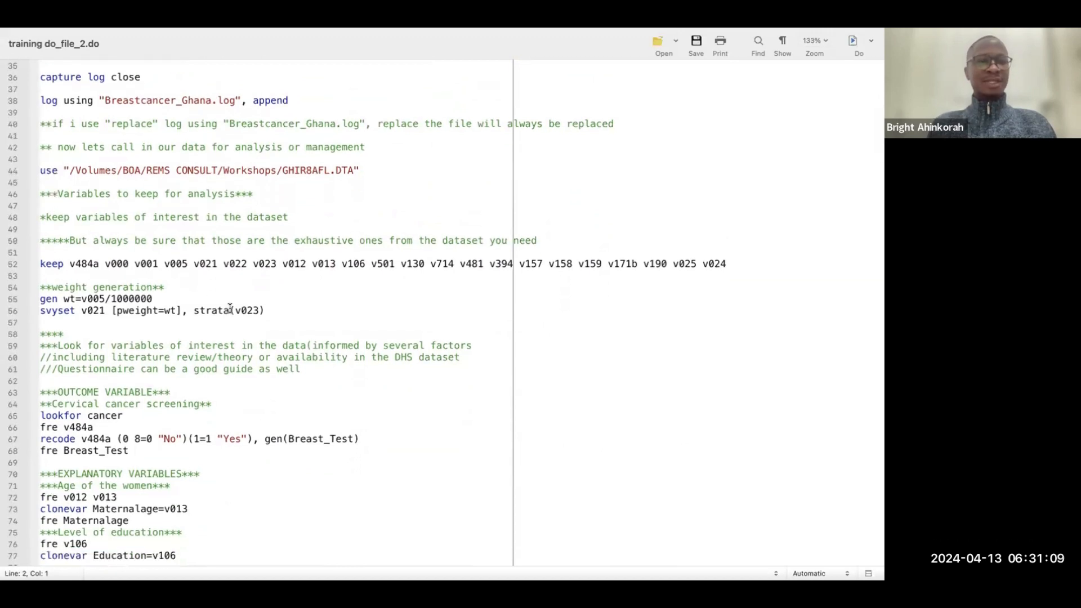
pyautogui.keyDown('shift'); pyautogui.click(265, 311); pyautogui.keyUp('shift')
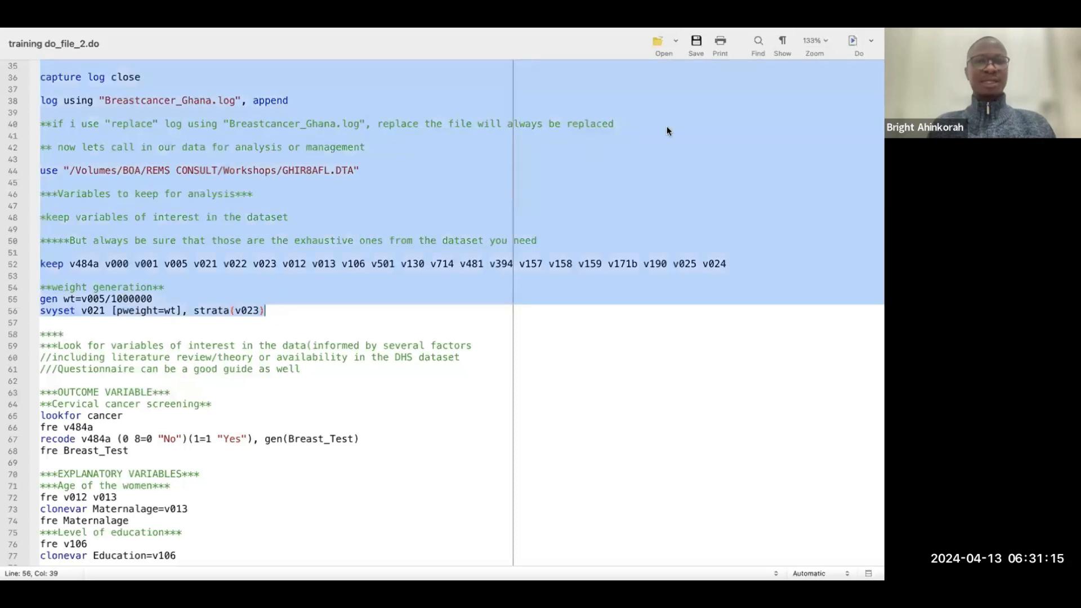
pyautogui.click(852, 39)
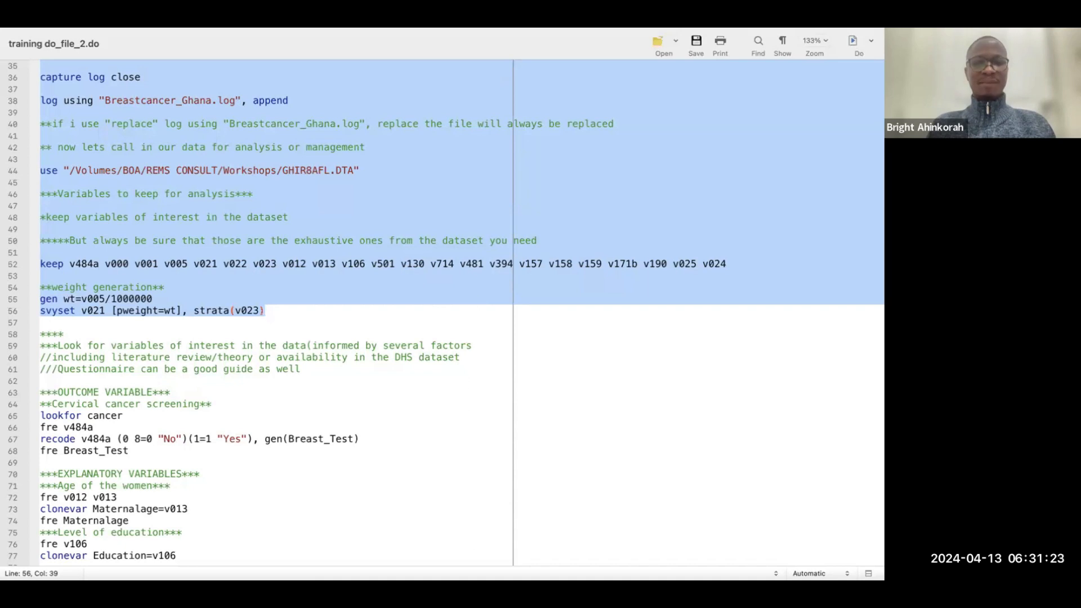
# Take the Stata results window and the do-file out of full screen and arrange them side by side.
pyautogui.click(516, 543)
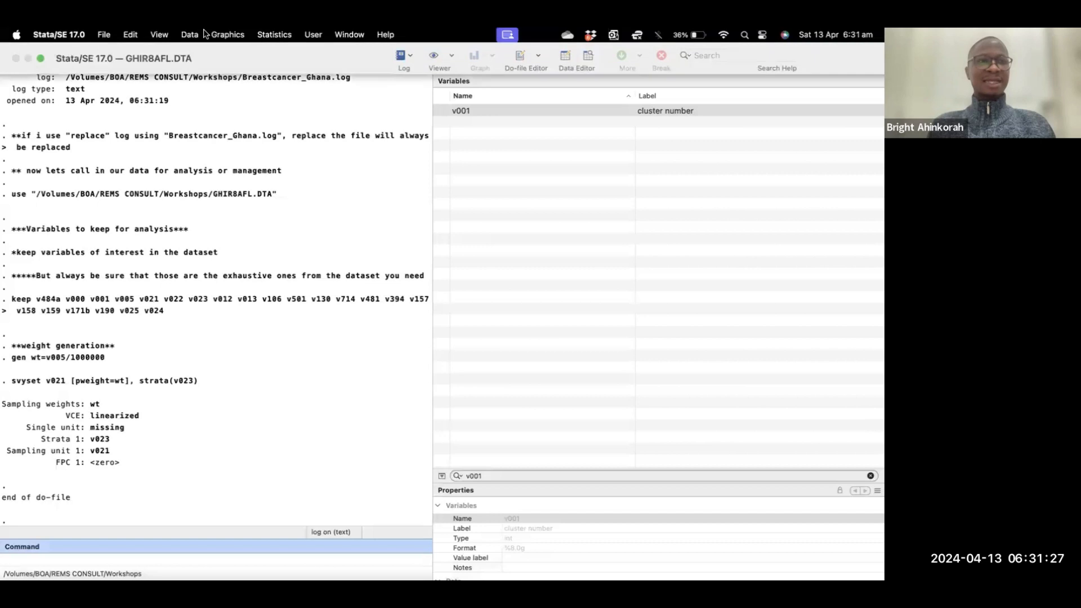
pyautogui.click(40, 59)
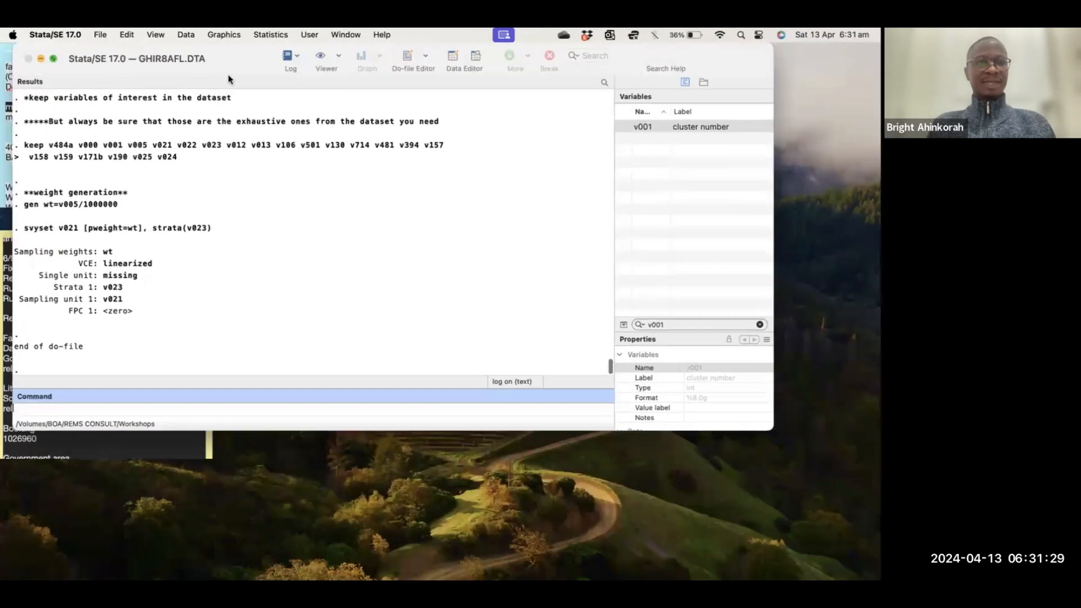
pyautogui.moveTo(219, 56); pyautogui.dragTo(650, 57)
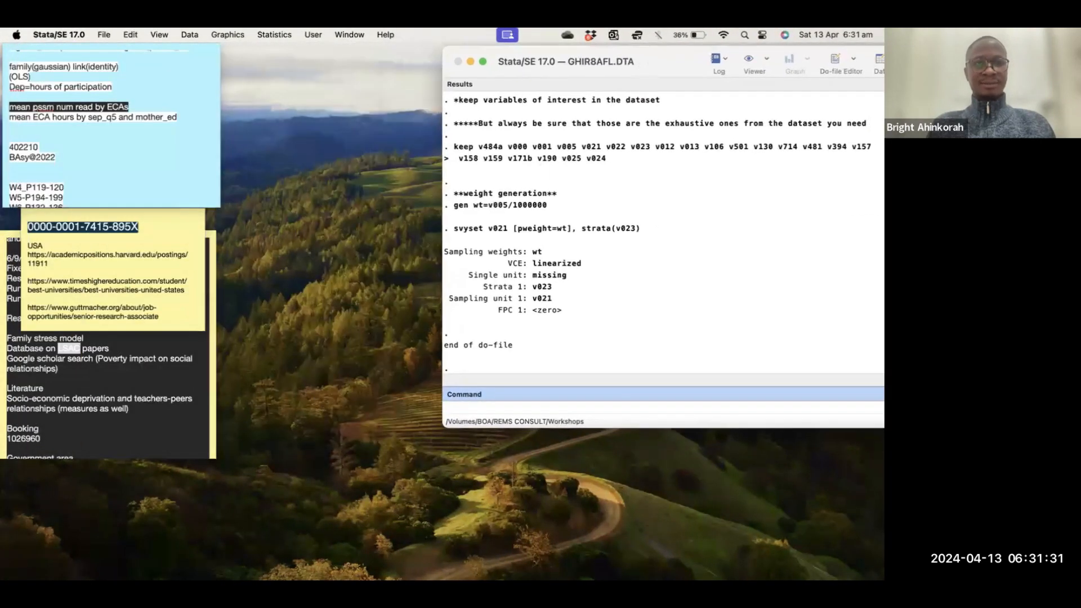
pyautogui.click(516, 539)
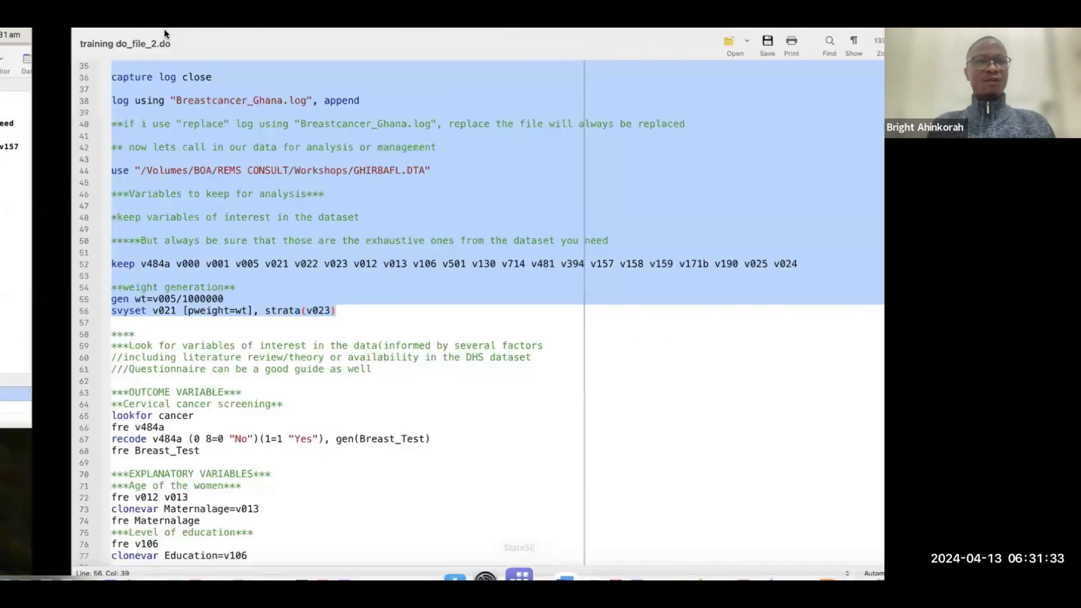
pyautogui.click(39, 56)
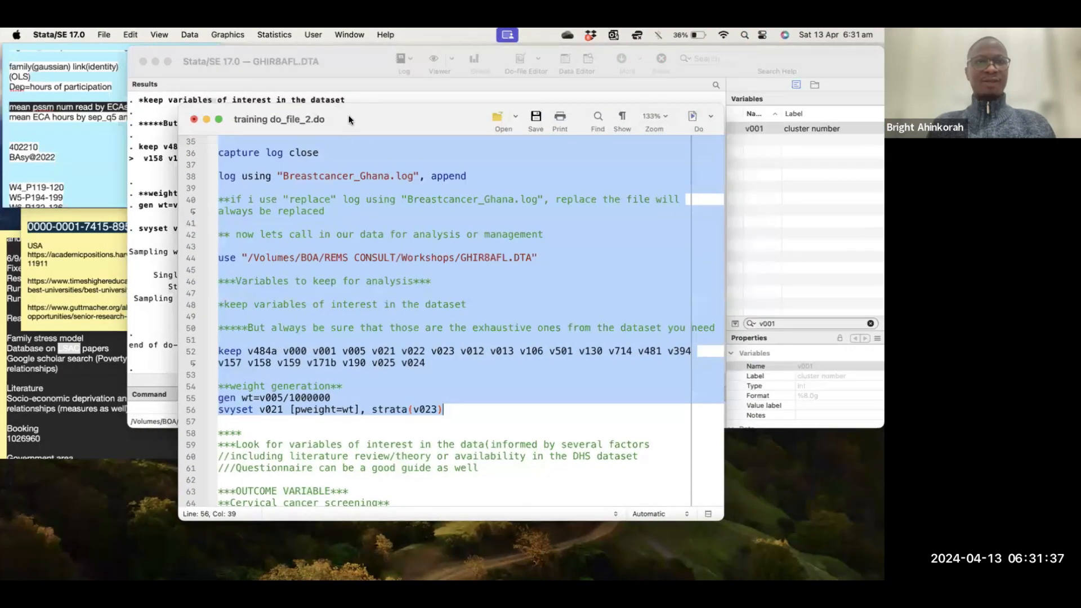
pyautogui.moveTo(412, 113); pyautogui.dragTo(203, 51)
pyautogui.click(586, 236)
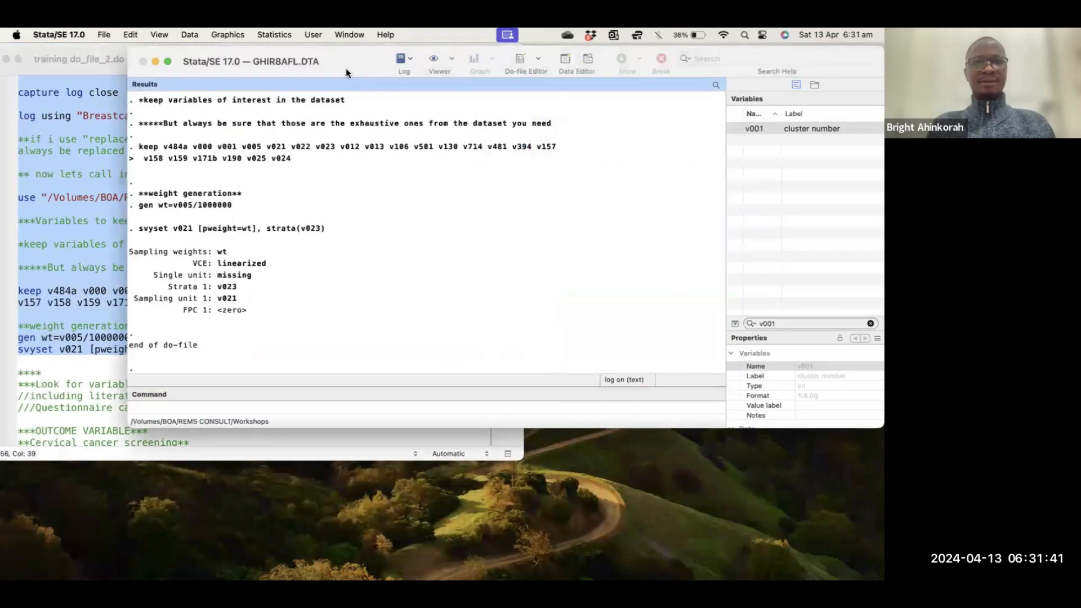
pyautogui.moveTo(322, 62); pyautogui.dragTo(525, 71)
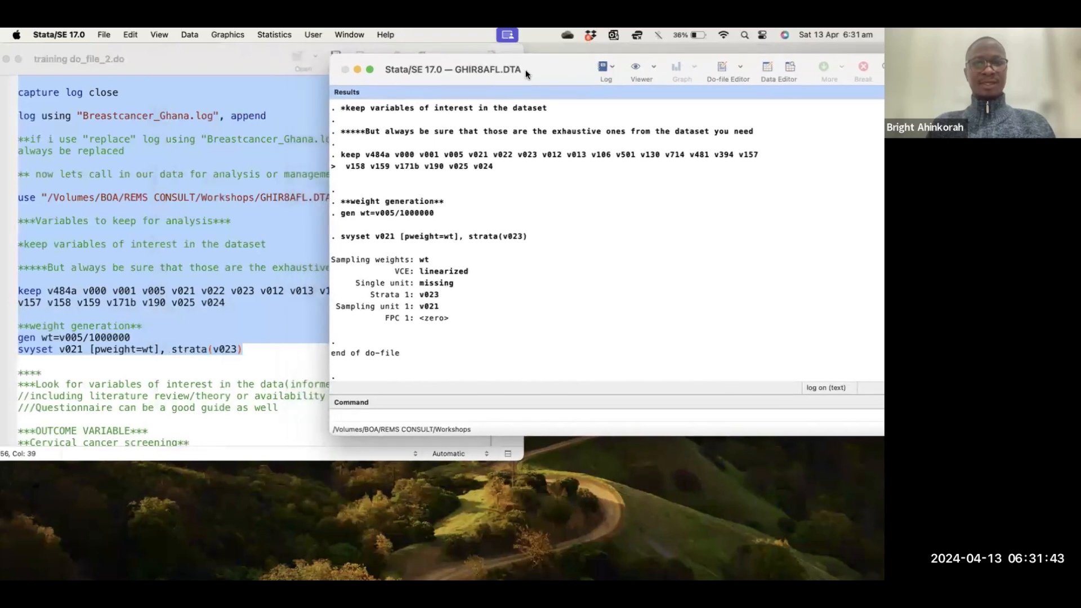
# Review the results output of the run, from the clear all command to the svyset weight summary.
pyautogui.scroll(5, 465, 196)
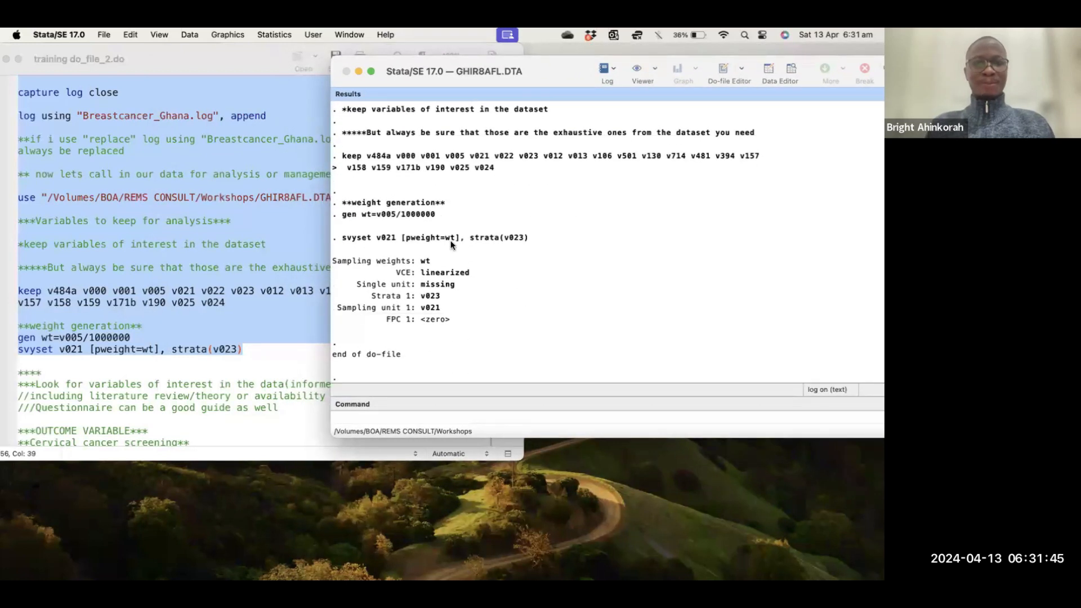
pyautogui.scroll(-5, 451, 248)
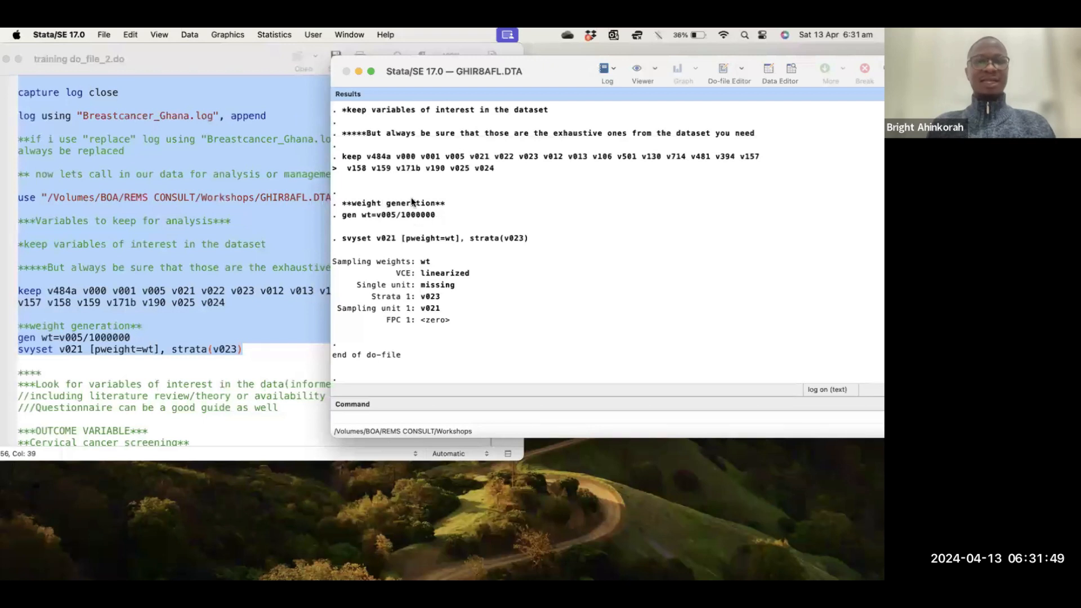
pyautogui.scroll(6, 411, 192)
pyautogui.scroll(15, 411, 192)
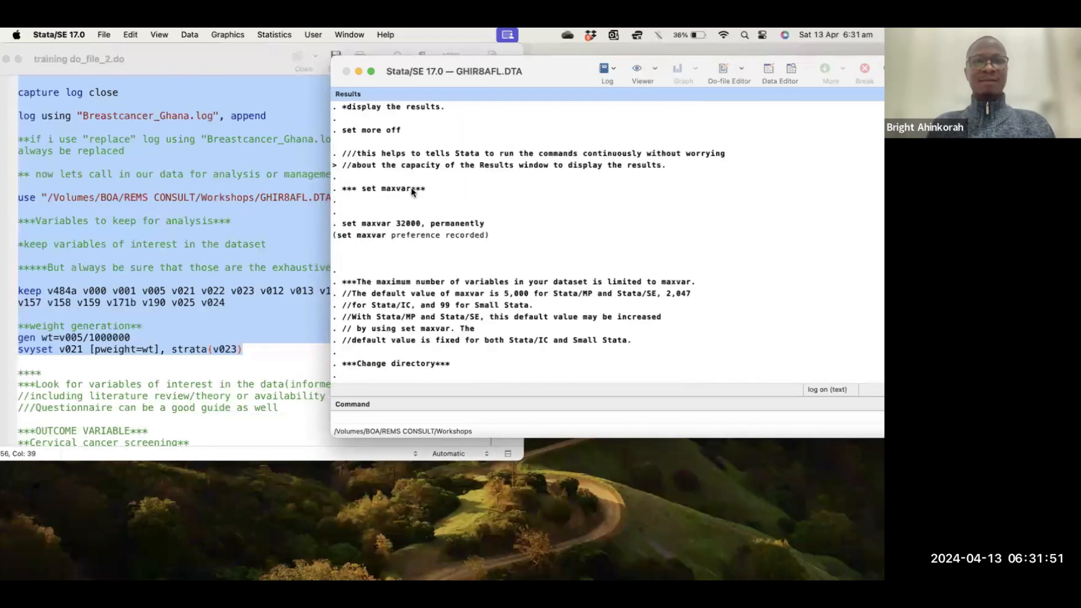
pyautogui.scroll(15, 412, 192)
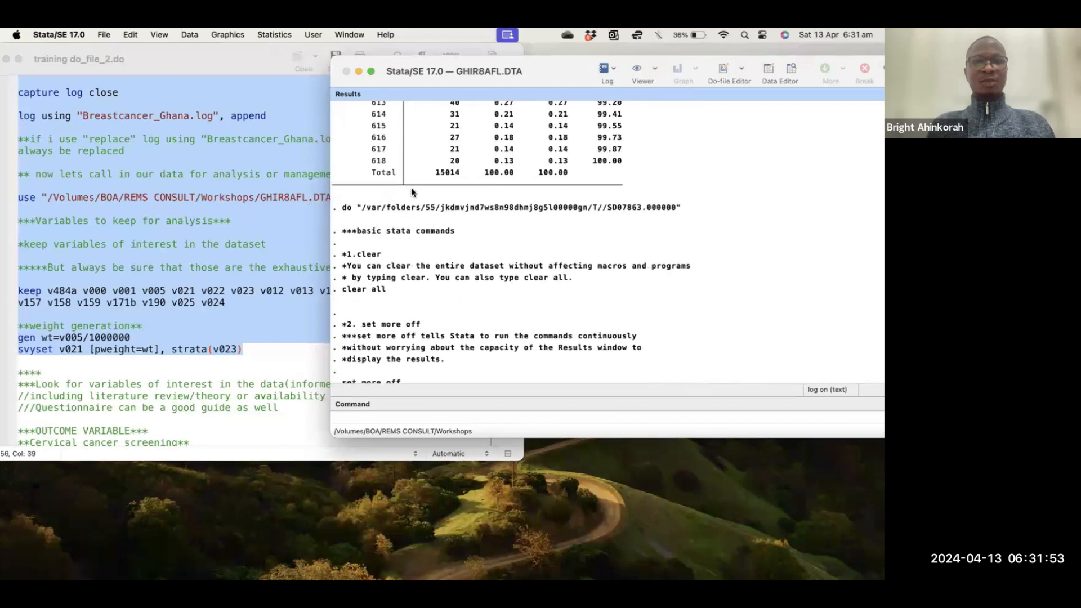
pyautogui.scroll(-4, 411, 188)
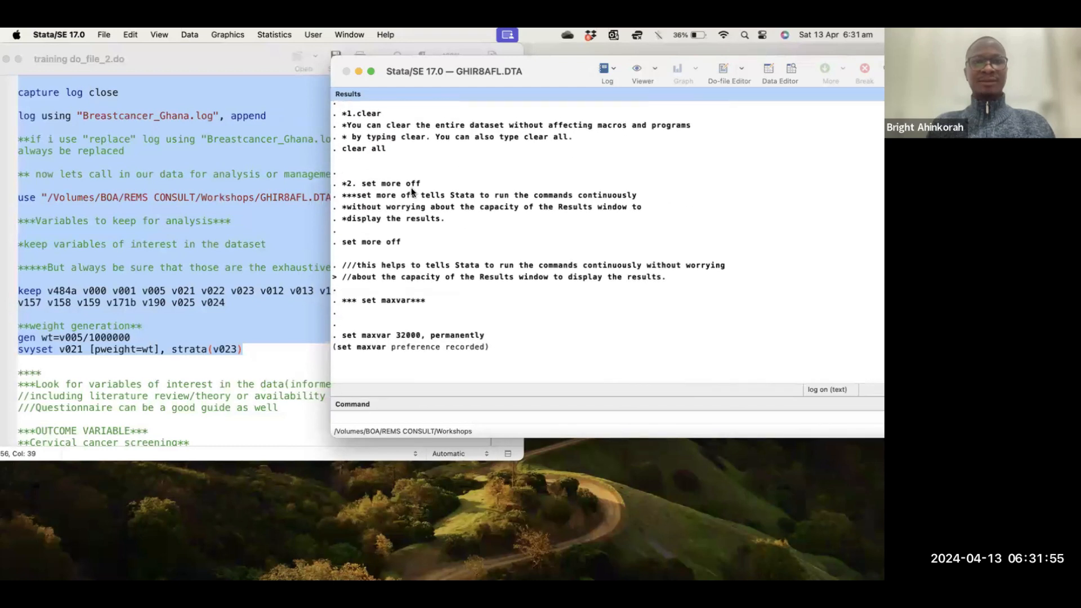
pyautogui.scroll(-10, 411, 191)
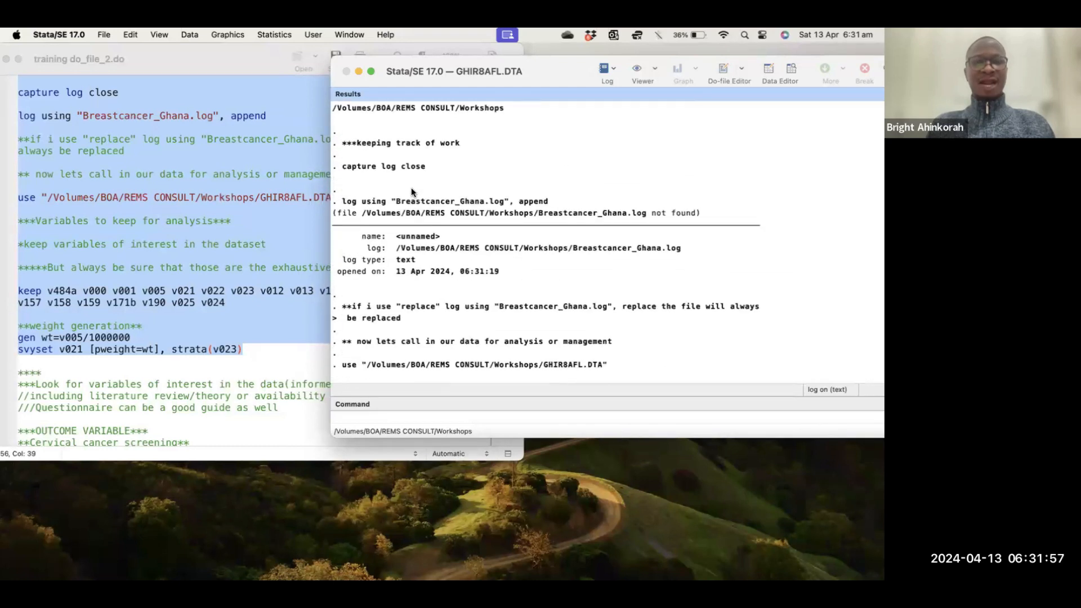
pyautogui.scroll(-8, 412, 192)
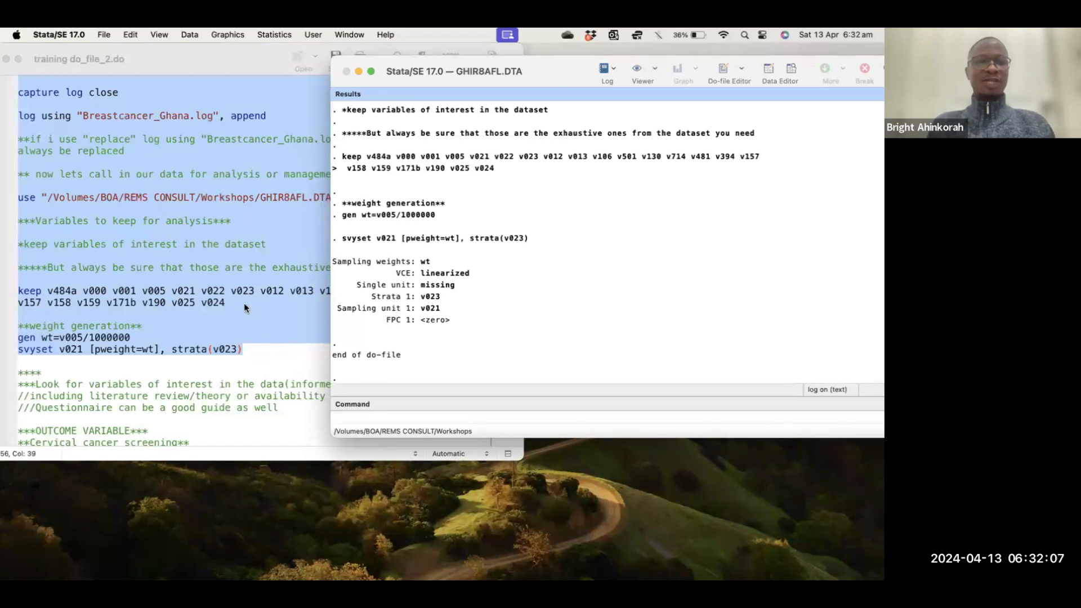
# Comment out the lookfor cancer command in the do-file's outcome variable section with an asterisk.
pyautogui.click(218, 277)
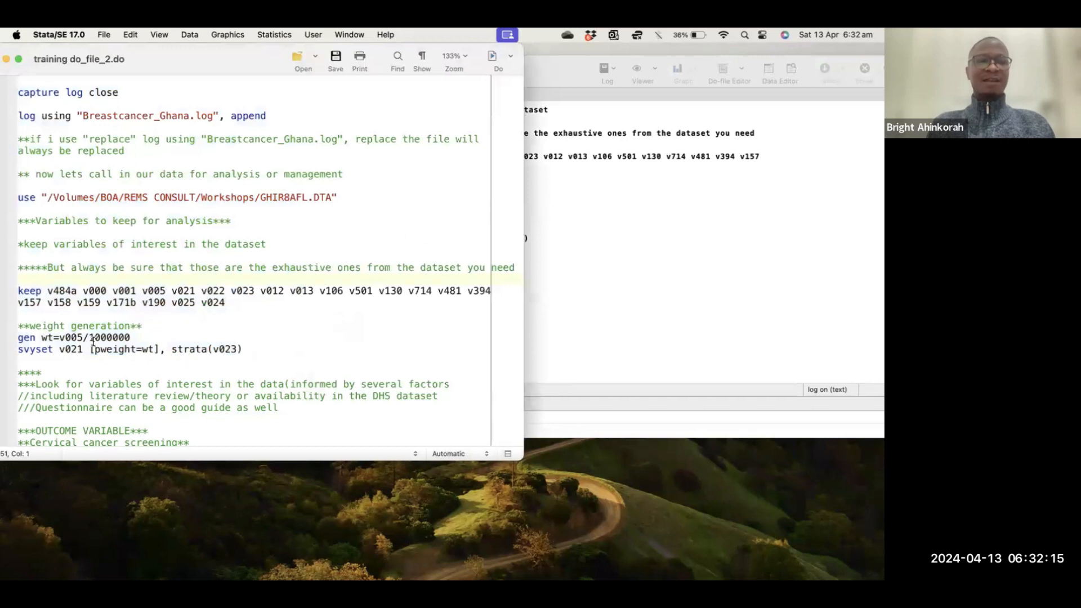
pyautogui.scroll(-10, 94, 341)
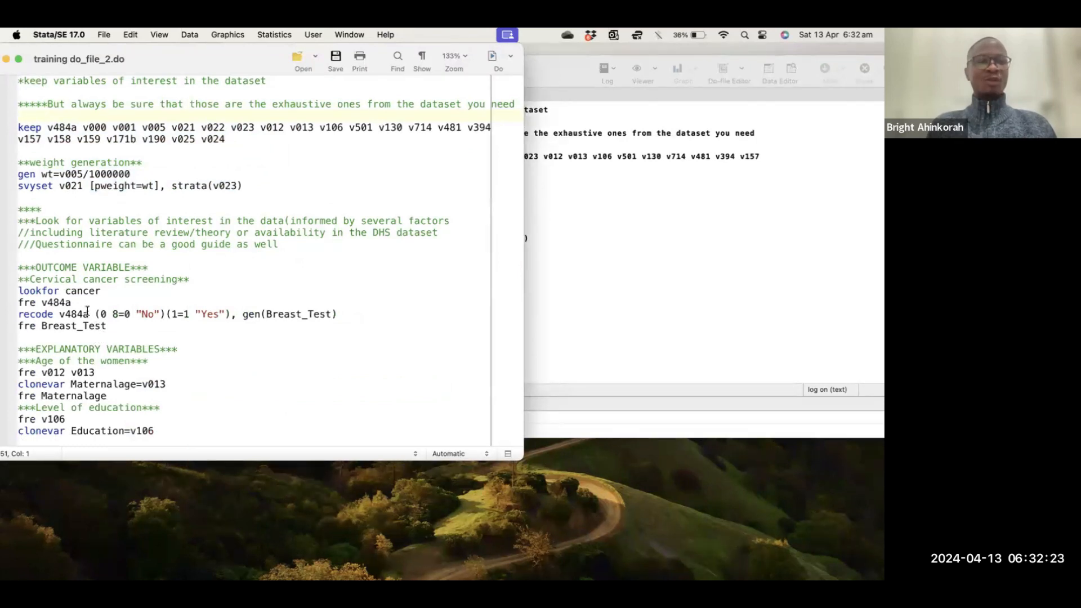
pyautogui.click(19, 291)
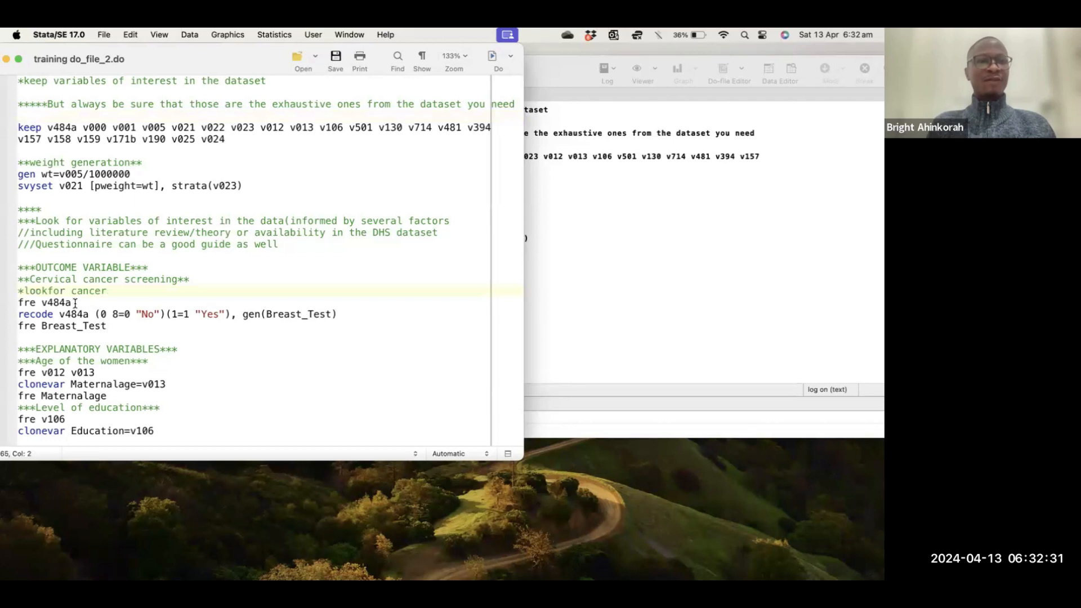
# Run only the fre v484a command and examine the Total row of its frequency table.
pyautogui.moveTo(75, 303); pyautogui.dragTo(11, 304)
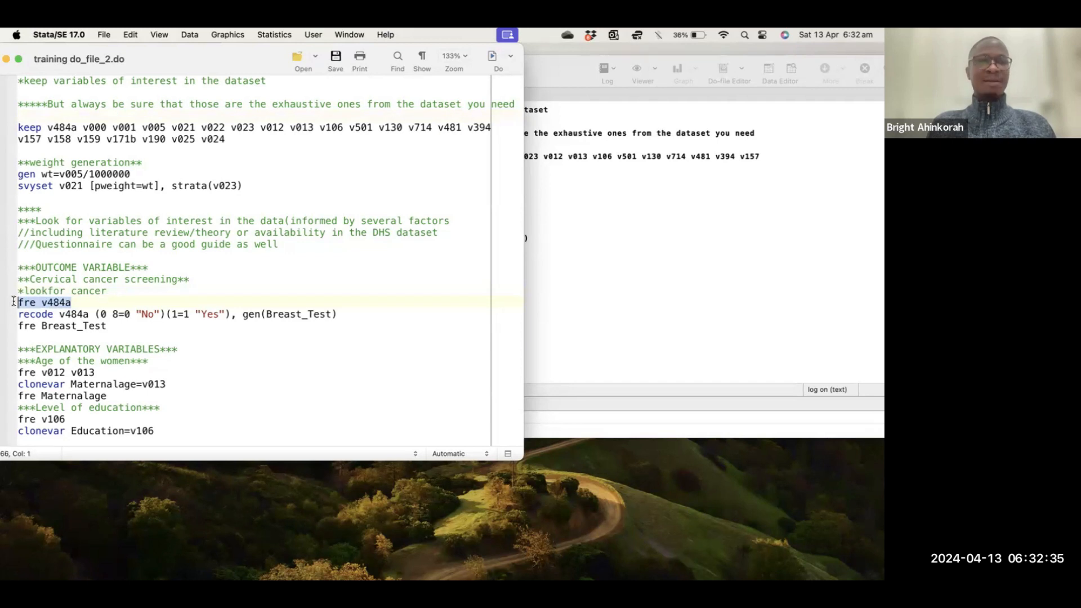
pyautogui.click(492, 56)
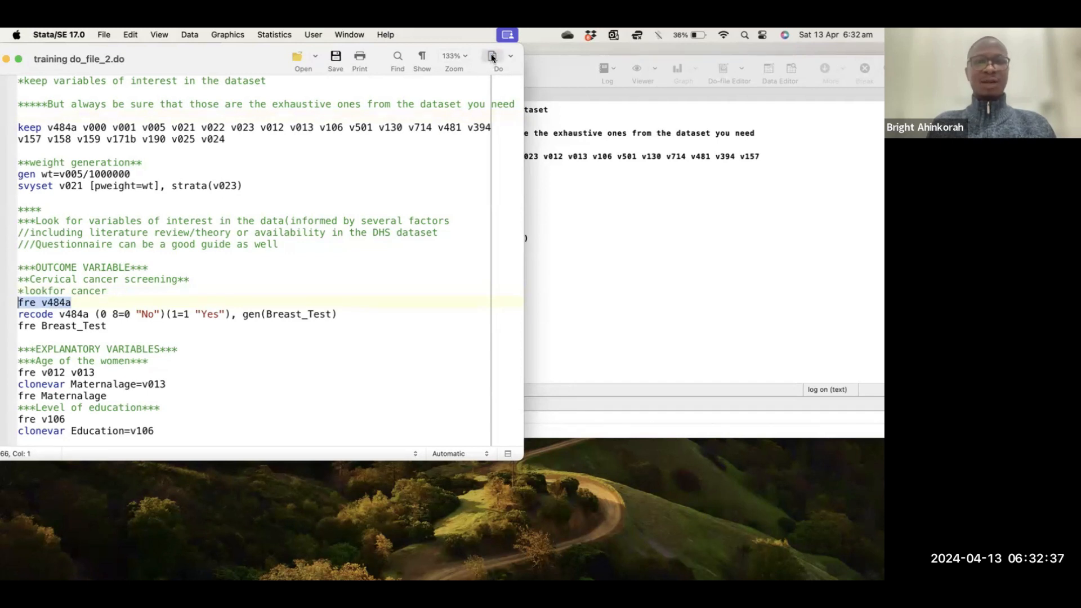
pyautogui.click(576, 240)
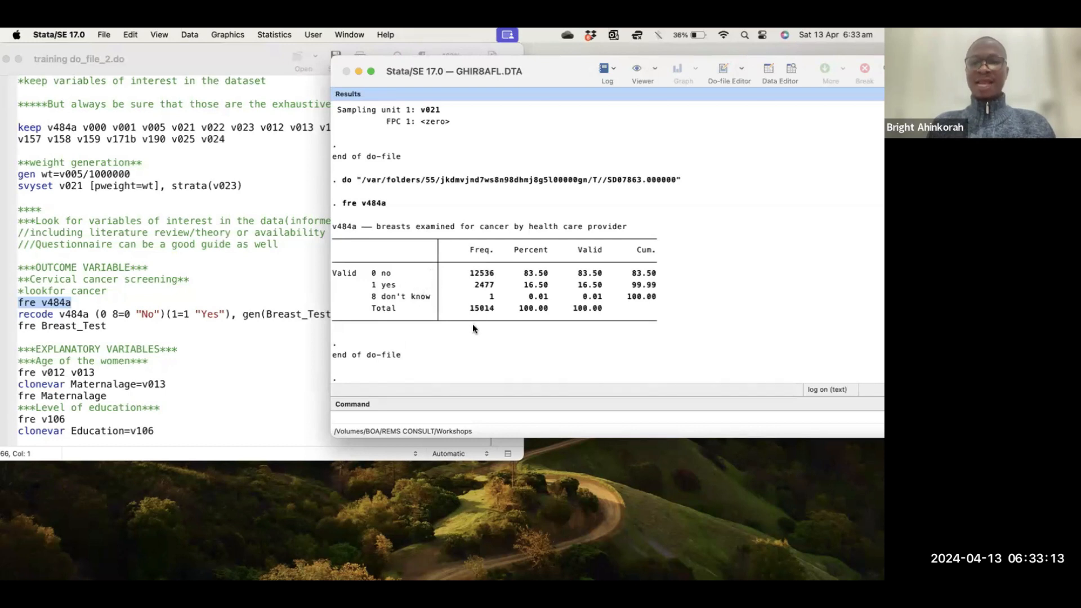
pyautogui.moveTo(467, 307); pyautogui.dragTo(588, 313)
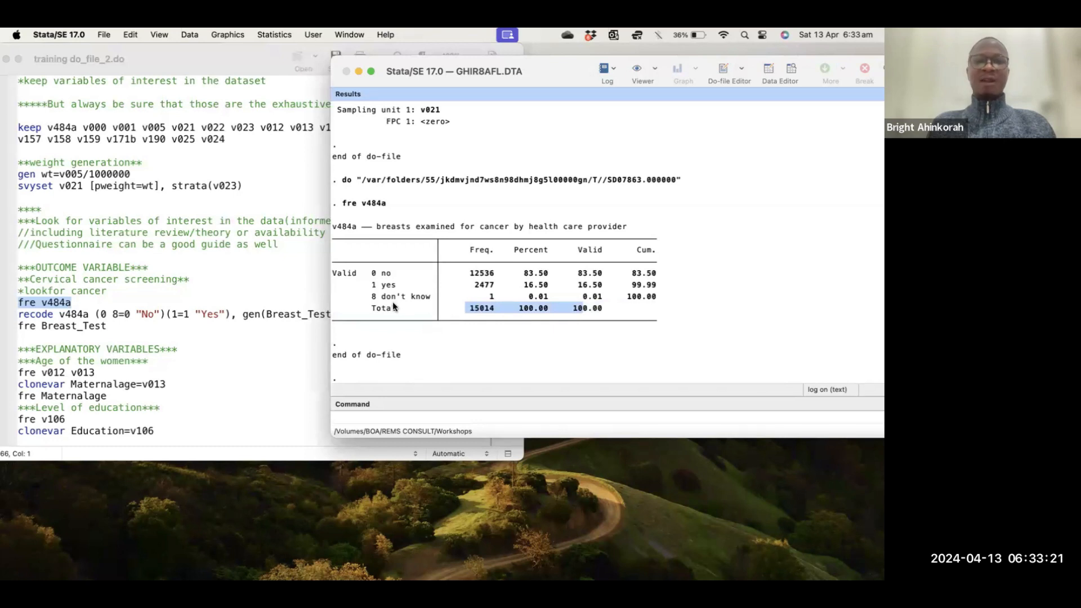
# Compare the recode v484a command in the do-file with the response categories in the v484a frequency table.
pyautogui.click(186, 326)
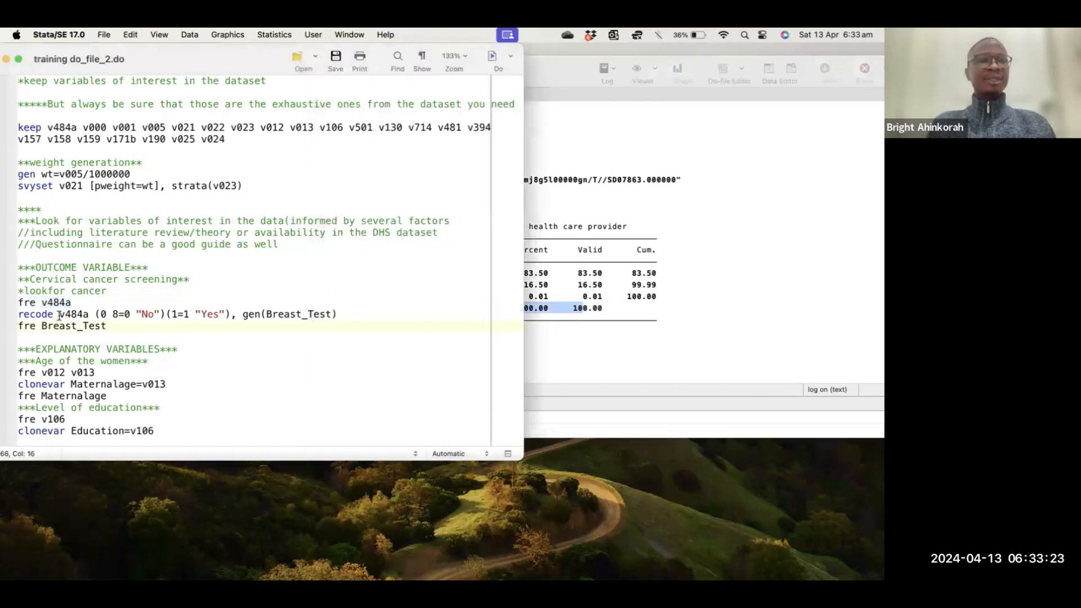
pyautogui.scroll(-5, 60, 315)
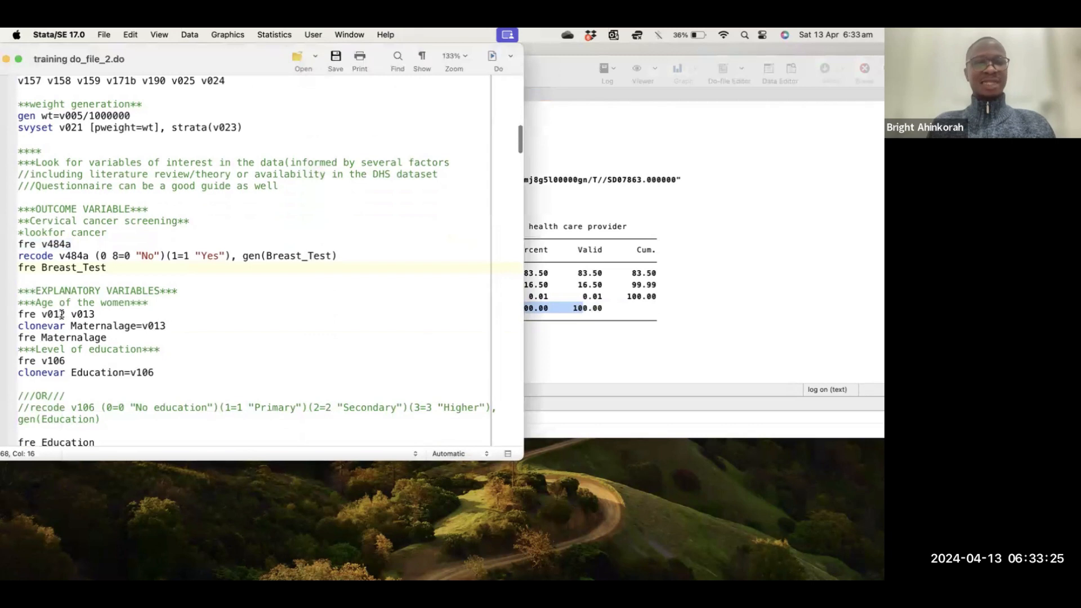
pyautogui.click(586, 283)
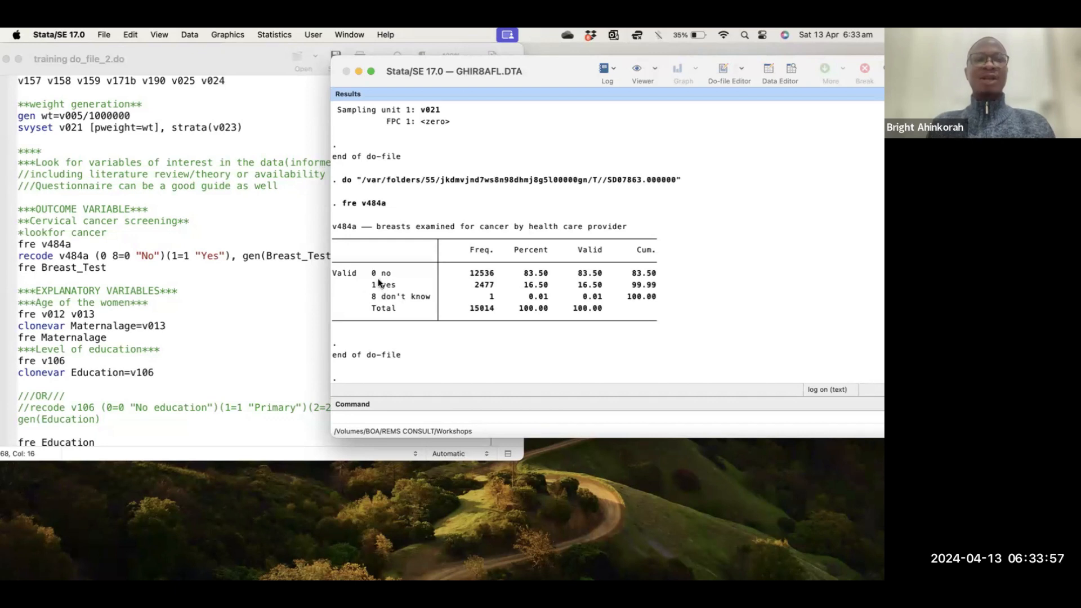
# Move the results window aside to uncover the full recode v484a command in the do-file.
pyautogui.click(64, 269)
pyautogui.moveTo(576, 72); pyautogui.dragTo(677, 68)
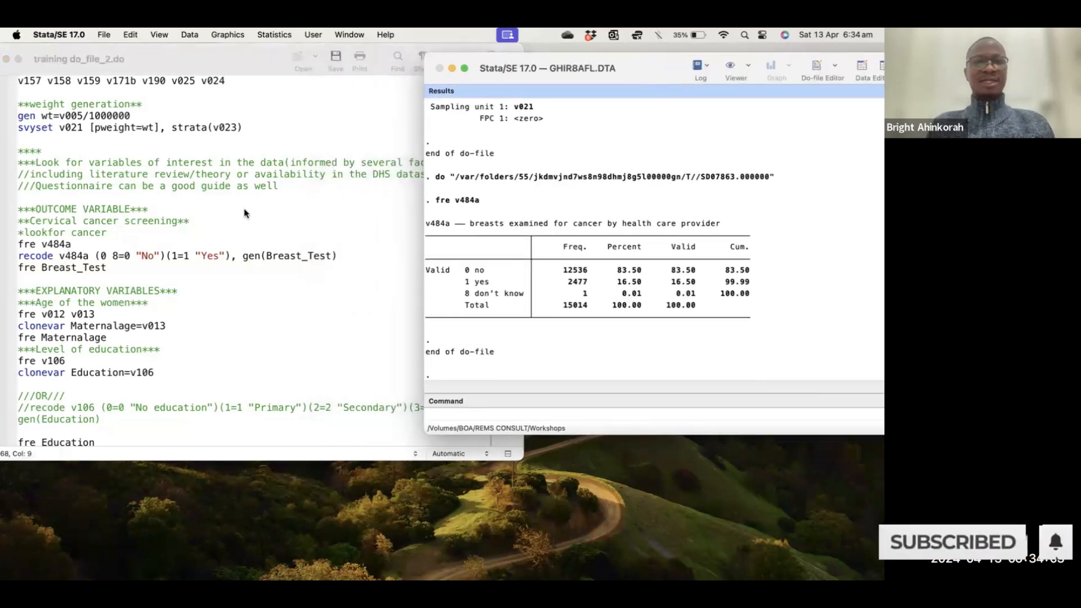
pyautogui.click(101, 267)
pyautogui.moveTo(586, 59); pyautogui.dragTo(643, 59)
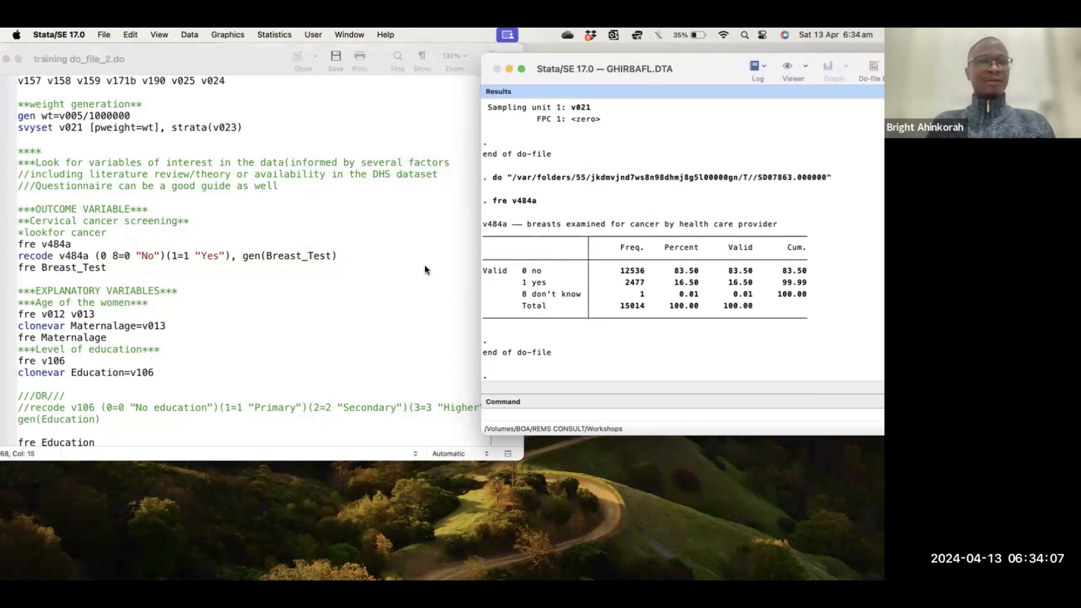
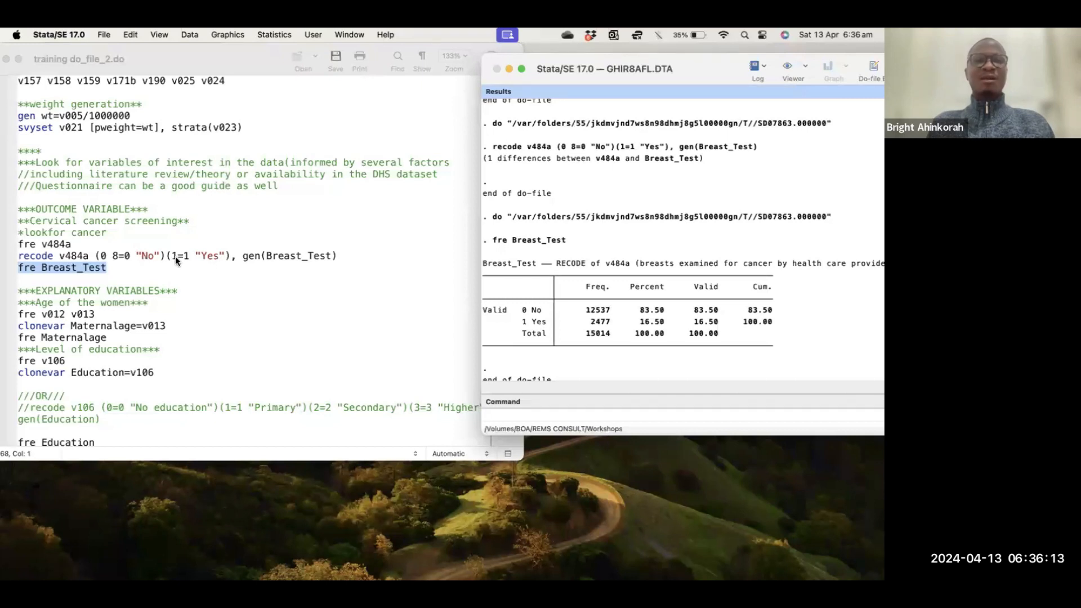
# Go to the do-file's explanatory variables section and tabulate the women's age with the single command fre v012.
pyautogui.scroll(-5, 184, 283)
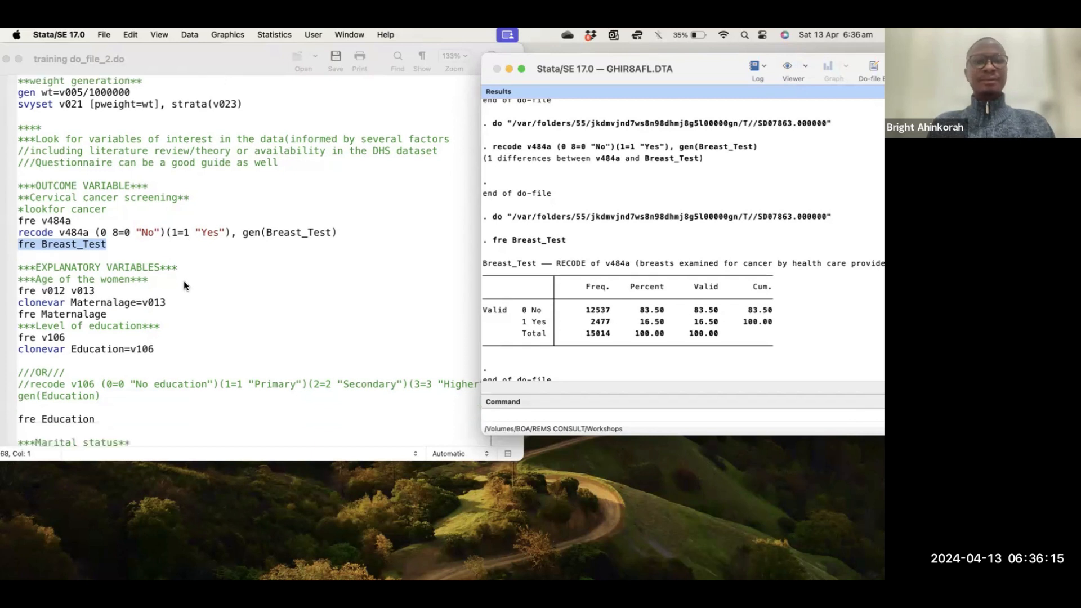
pyautogui.scroll(-2, 184, 286)
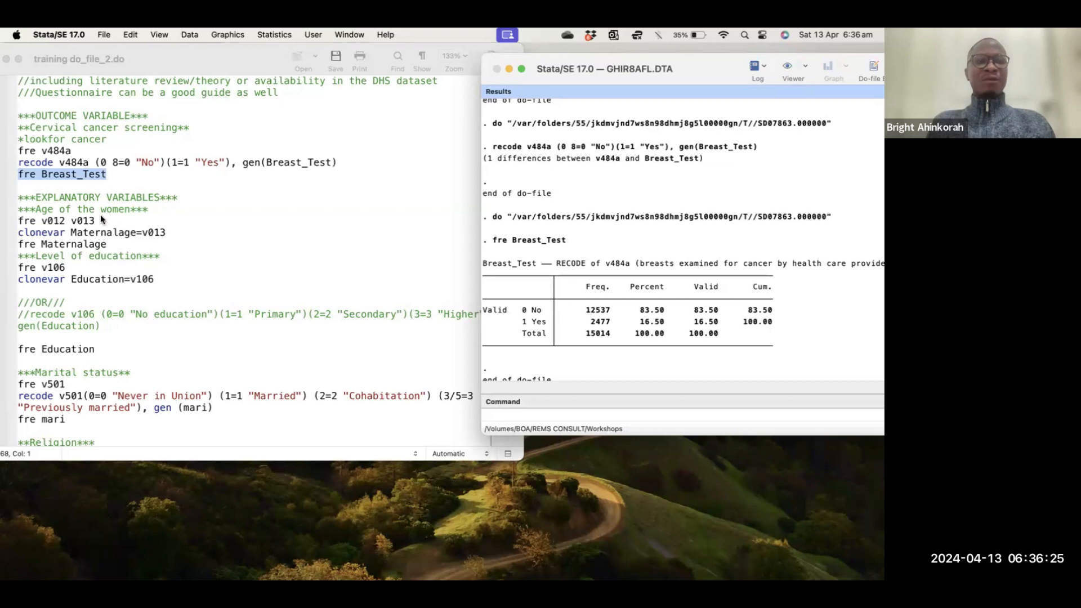
pyautogui.scroll(-5, 100, 214)
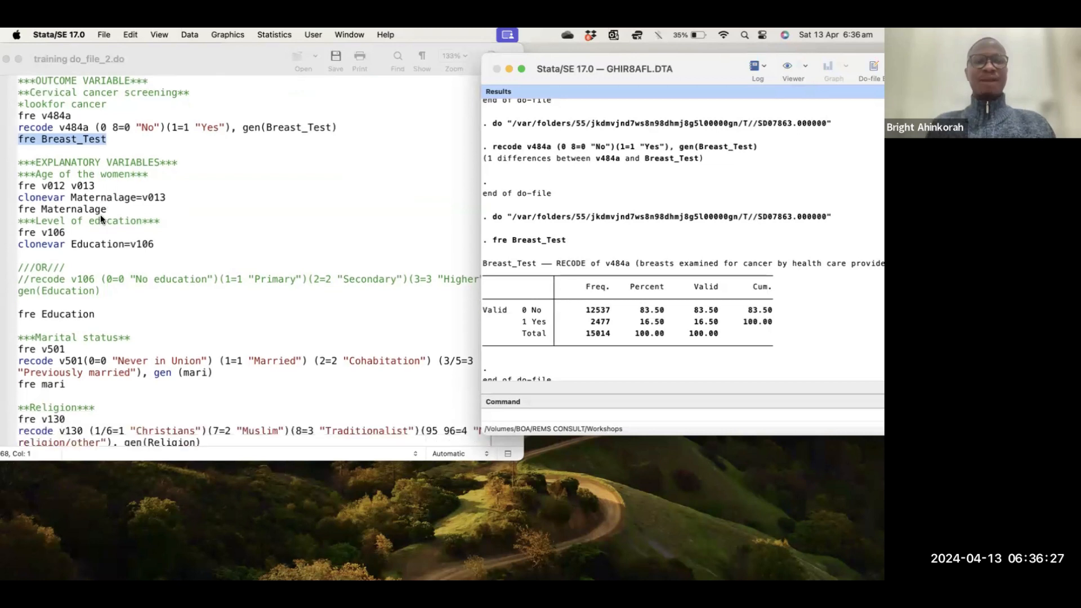
pyautogui.scroll(-1, 101, 219)
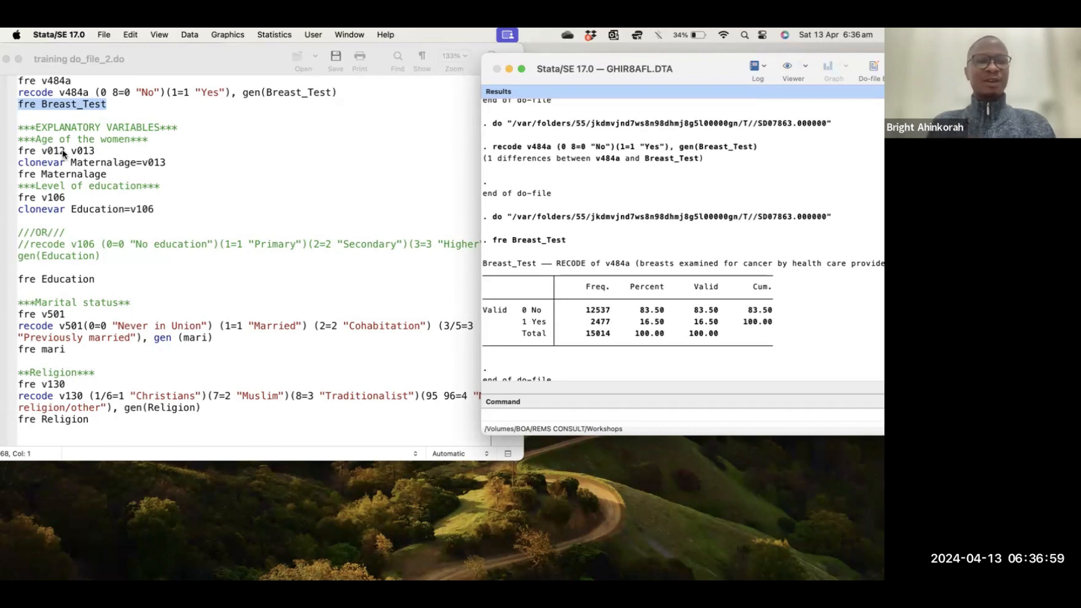
pyautogui.click(493, 415)
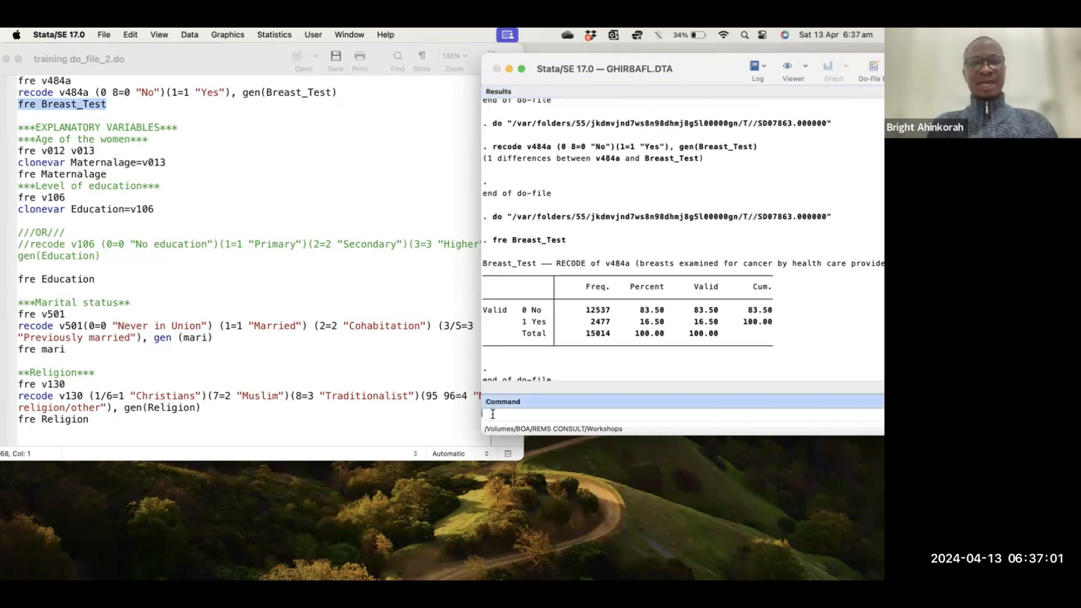
pyautogui.write('fre v012')
pyautogui.press('Return')
# Examine the v012 frequency table from the youngest to the oldest single-year age.
pyautogui.scroll(1, 615, 272)
pyautogui.scroll(5, 615, 272)
pyautogui.scroll(-2, 615, 272)
pyautogui.scroll(-5, 615, 273)
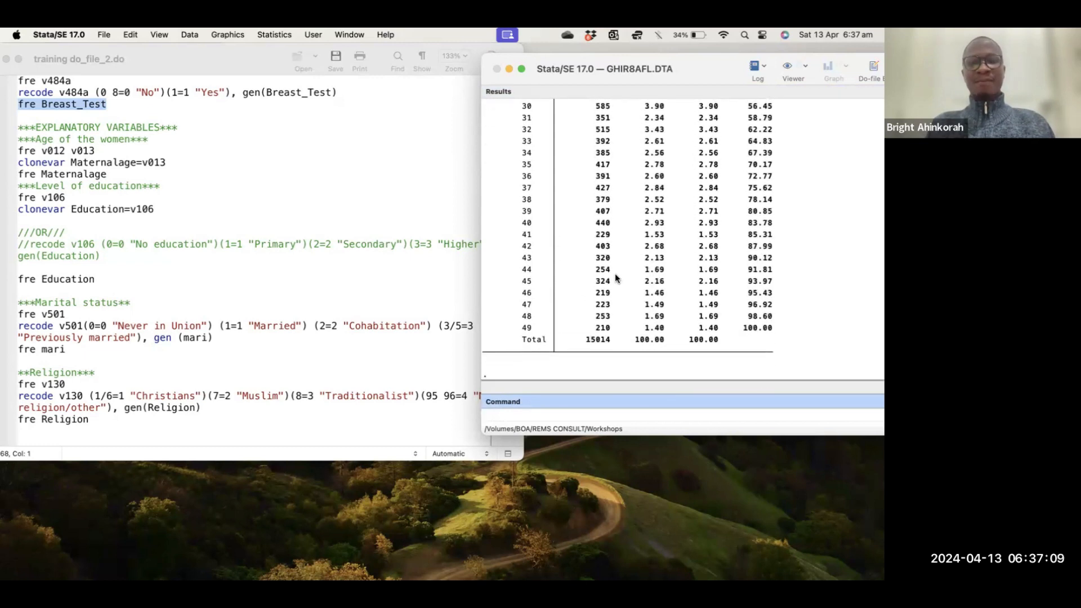
pyautogui.scroll(5, 615, 274)
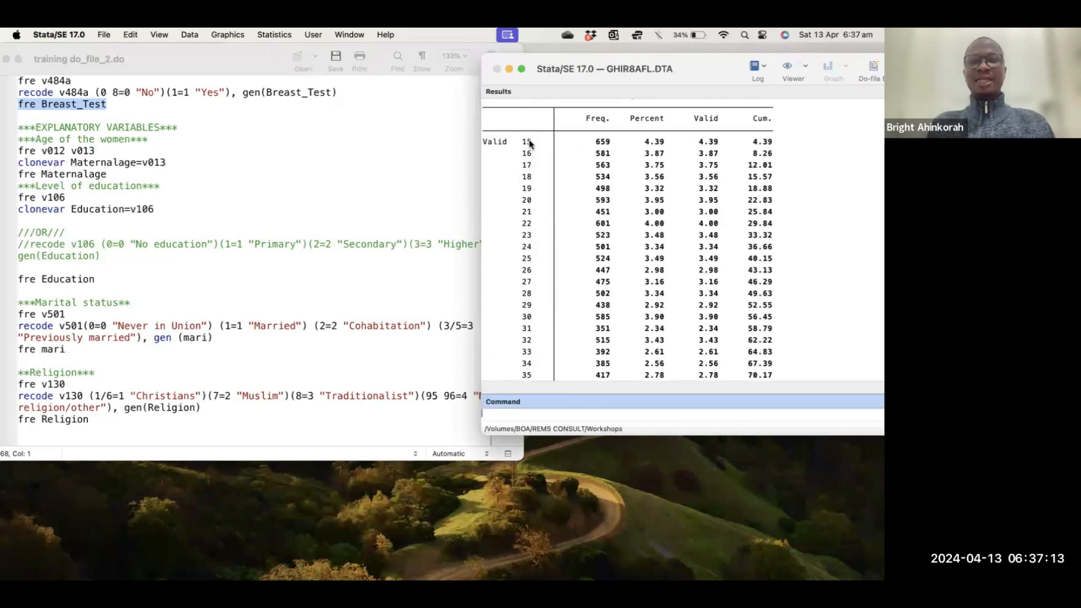
pyautogui.scroll(-5, 536, 200)
pyautogui.scroll(-2, 536, 199)
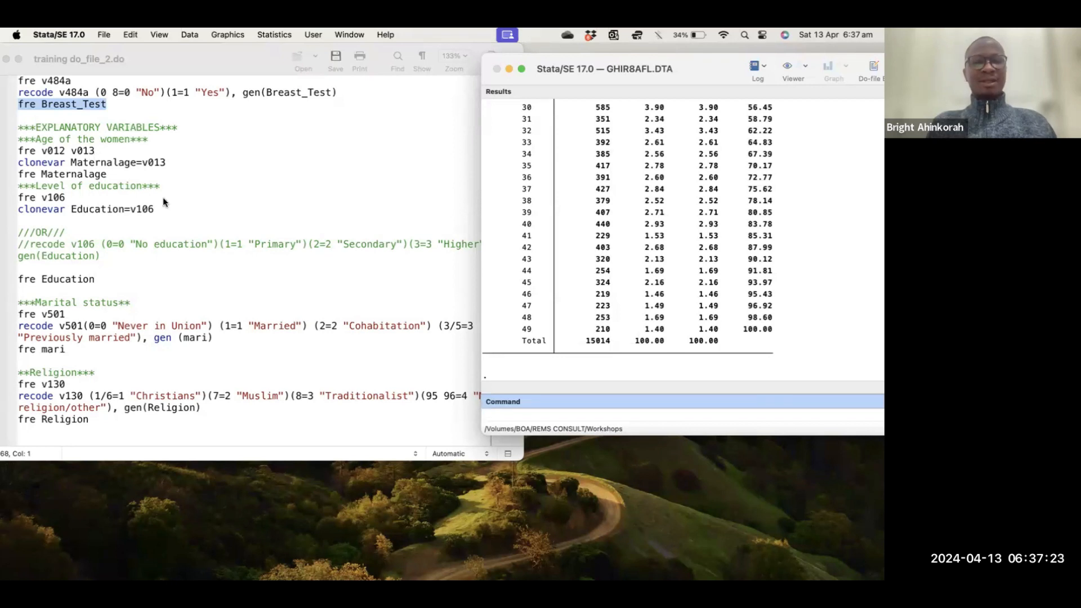
# Run fre v013 as a single command and compare its age groups with the single-year ages of v012.
pyautogui.write('fre v')
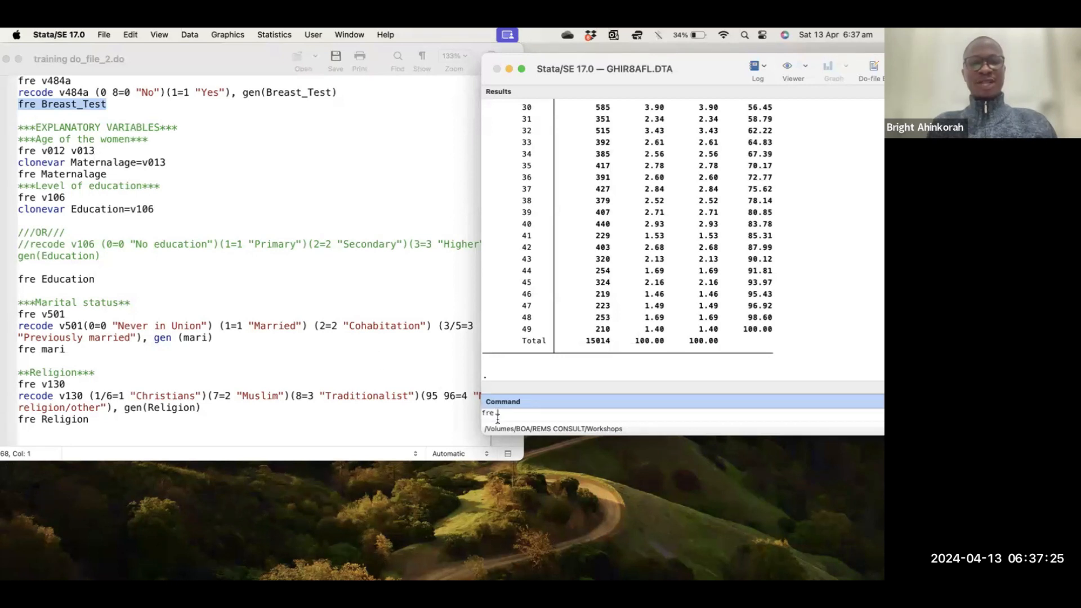
pyautogui.write('013')
pyautogui.press('Return')
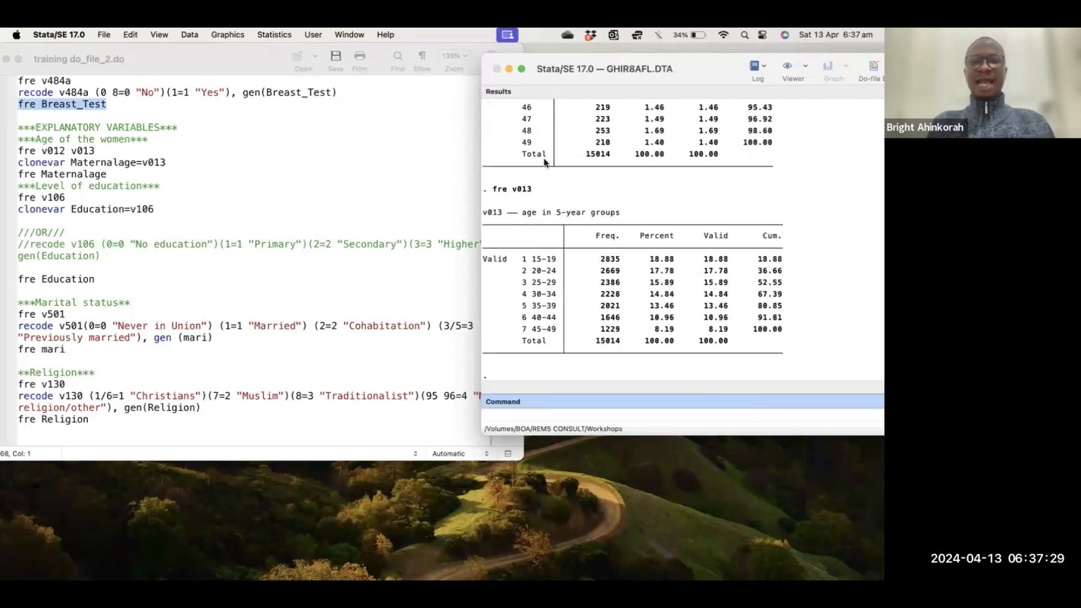
pyautogui.scroll(10, 543, 158)
pyautogui.scroll(-3, 543, 158)
pyautogui.scroll(-5, 543, 158)
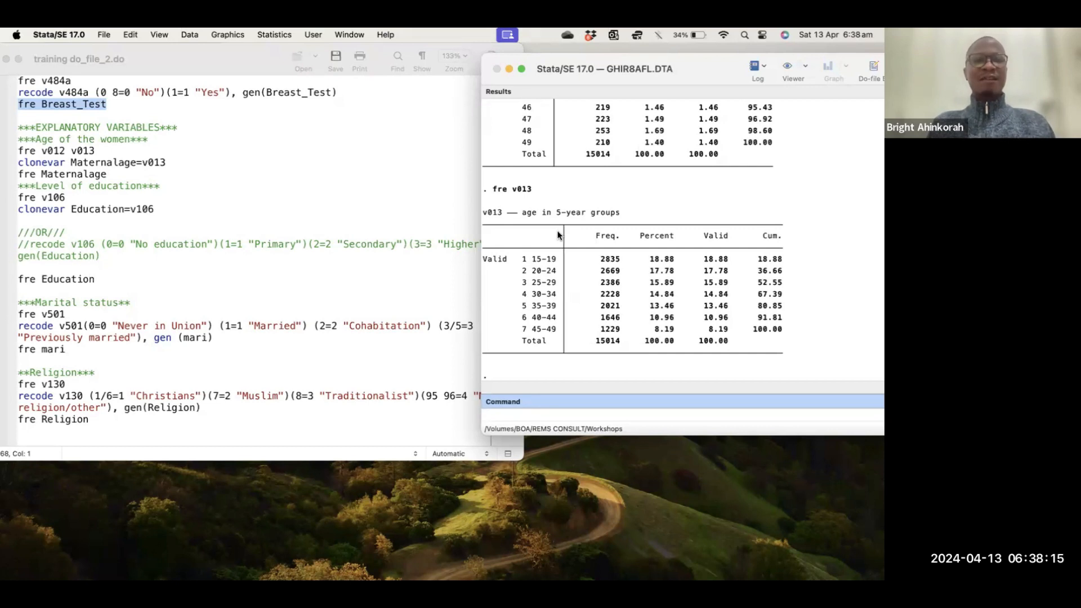
# Run only the do-file's clonevar Maternalage=v013 command and highlight the new variable name in the results.
pyautogui.moveTo(175, 162); pyautogui.dragTo(16, 163)
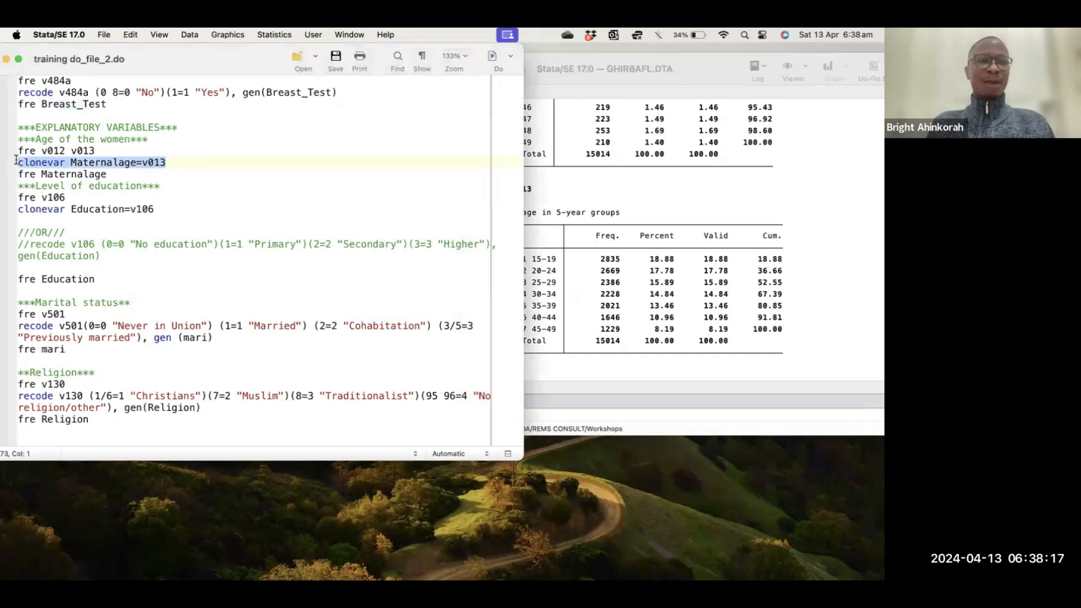
pyautogui.click(493, 55)
pyautogui.click(613, 304)
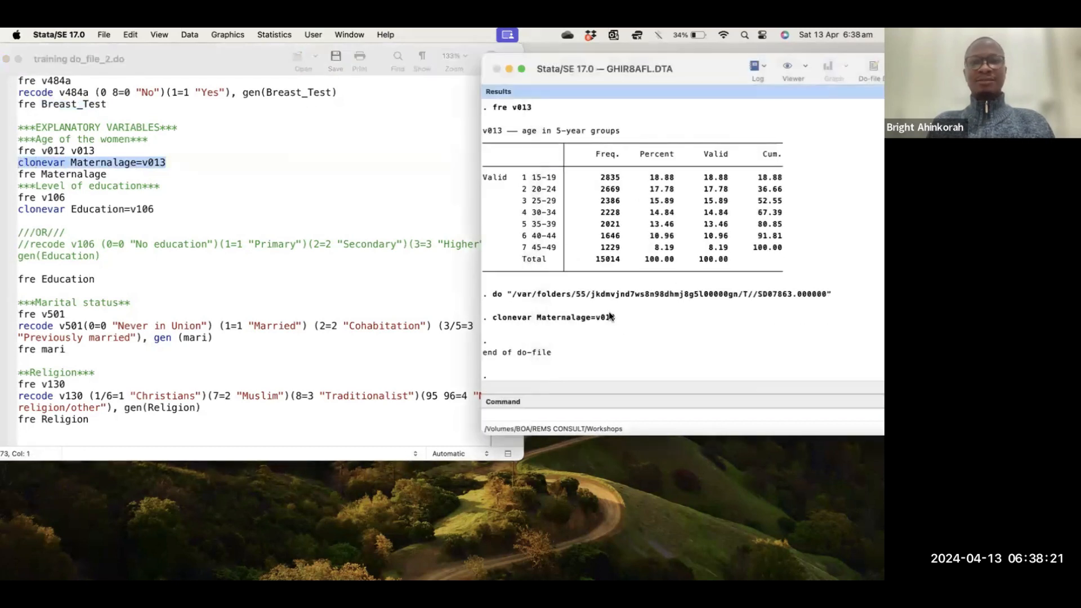
pyautogui.moveTo(566, 318); pyautogui.dragTo(593, 319)
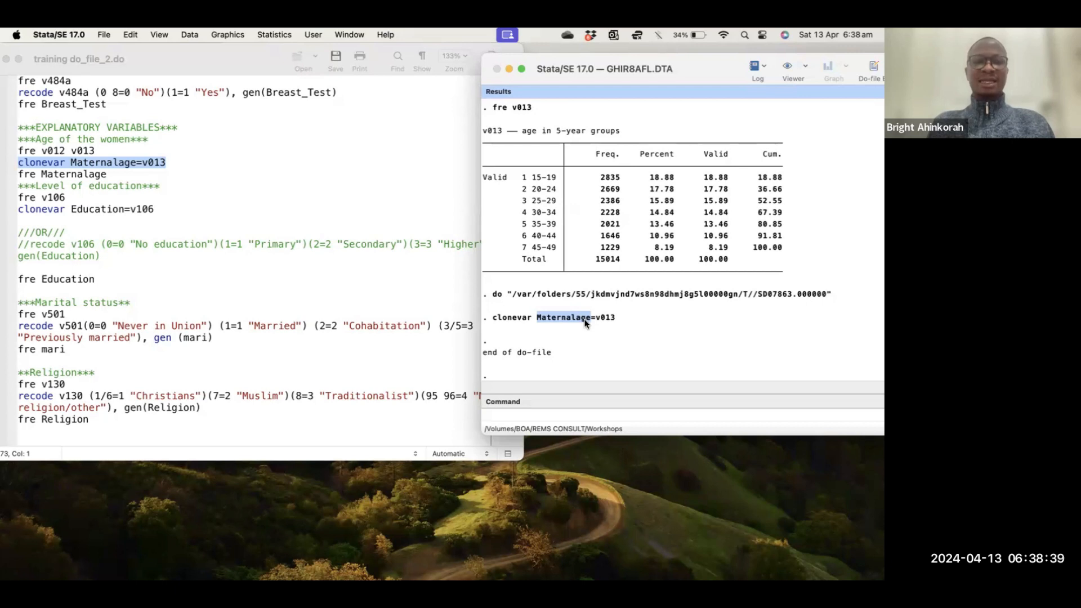
# Run only the fre Maternalage command, then highlight the three women's age commands in the do-file.
pyautogui.click(111, 175)
pyautogui.moveTo(111, 175); pyautogui.dragTo(4, 175)
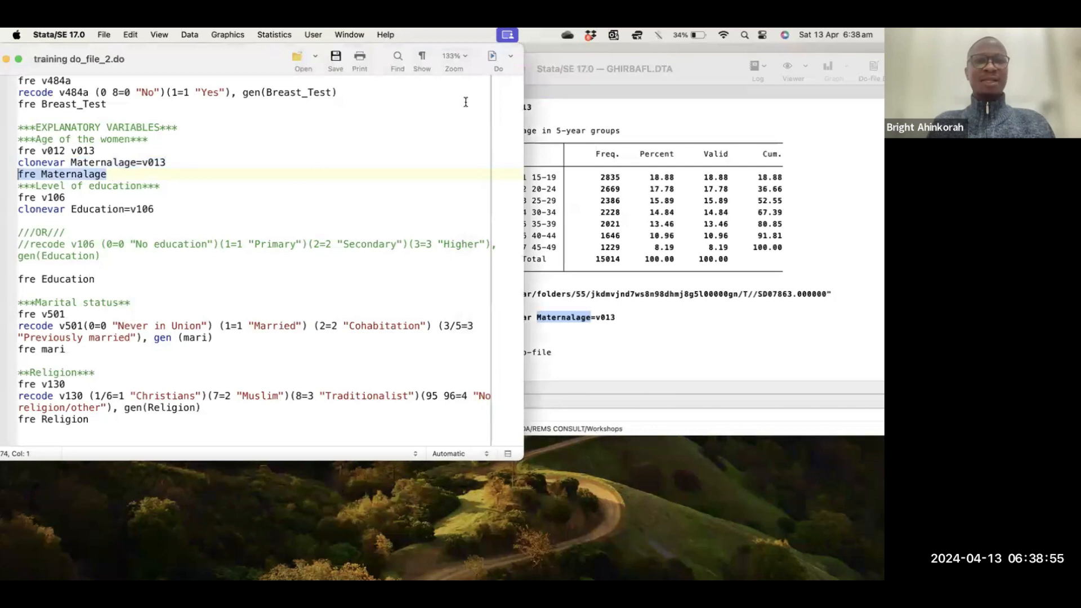
pyautogui.click(492, 55)
pyautogui.click(597, 285)
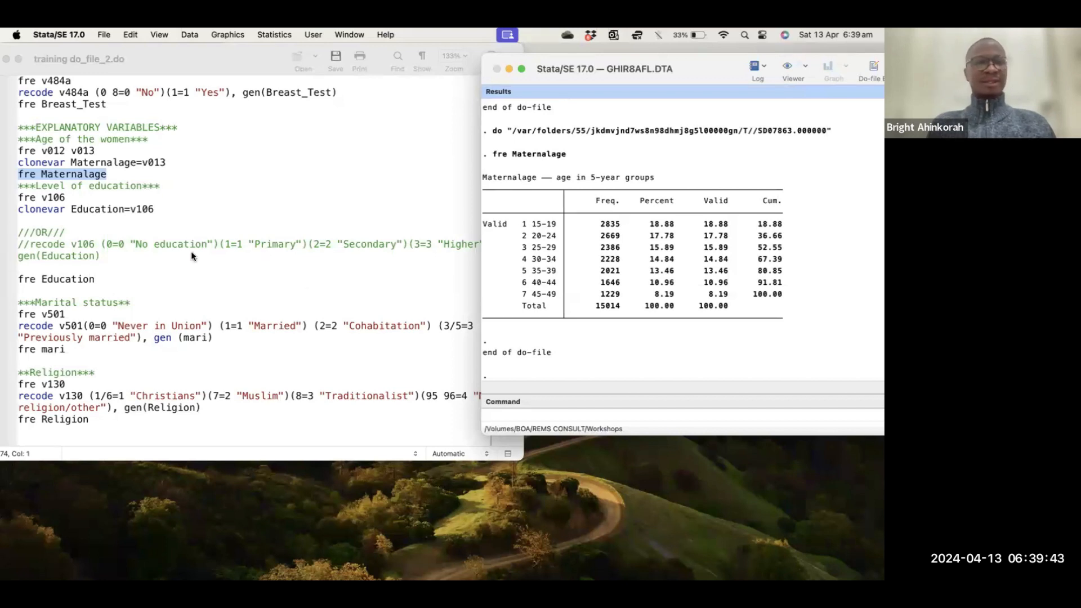
pyautogui.click(76, 196)
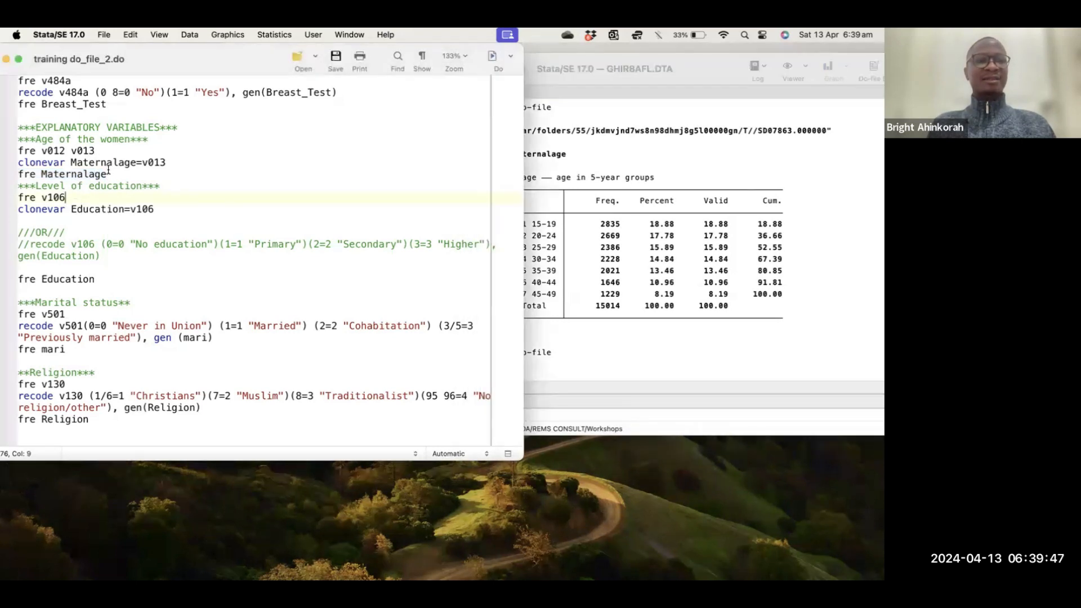
pyautogui.moveTo(109, 174); pyautogui.dragTo(16, 151)
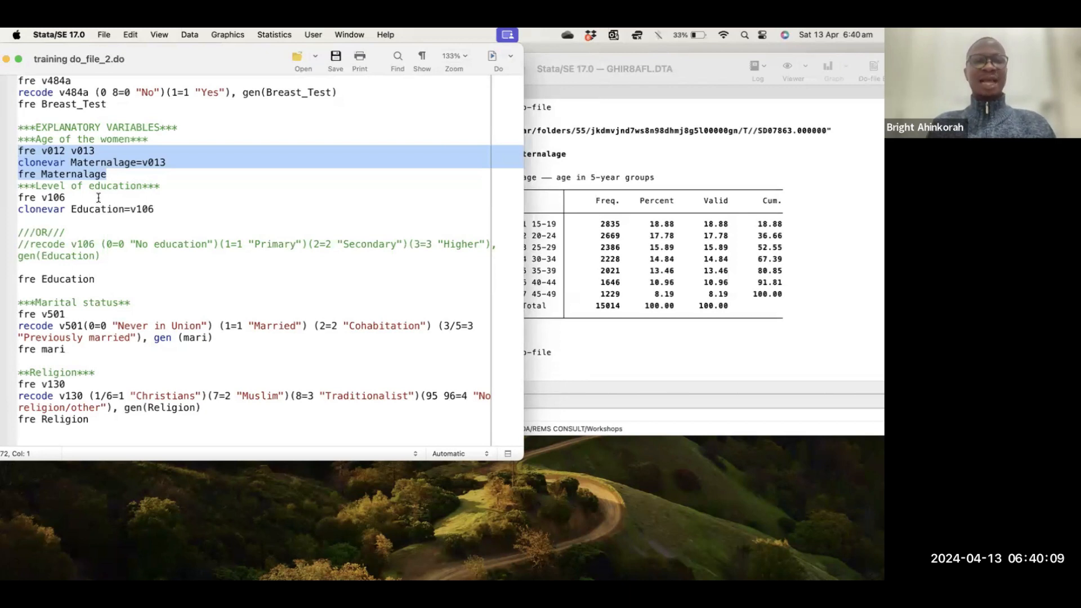
# Run only the fre v106 command under Level of education and bring its frequency table into view.
pyautogui.click(65, 196)
pyautogui.moveTo(65, 196); pyautogui.dragTo(6, 200)
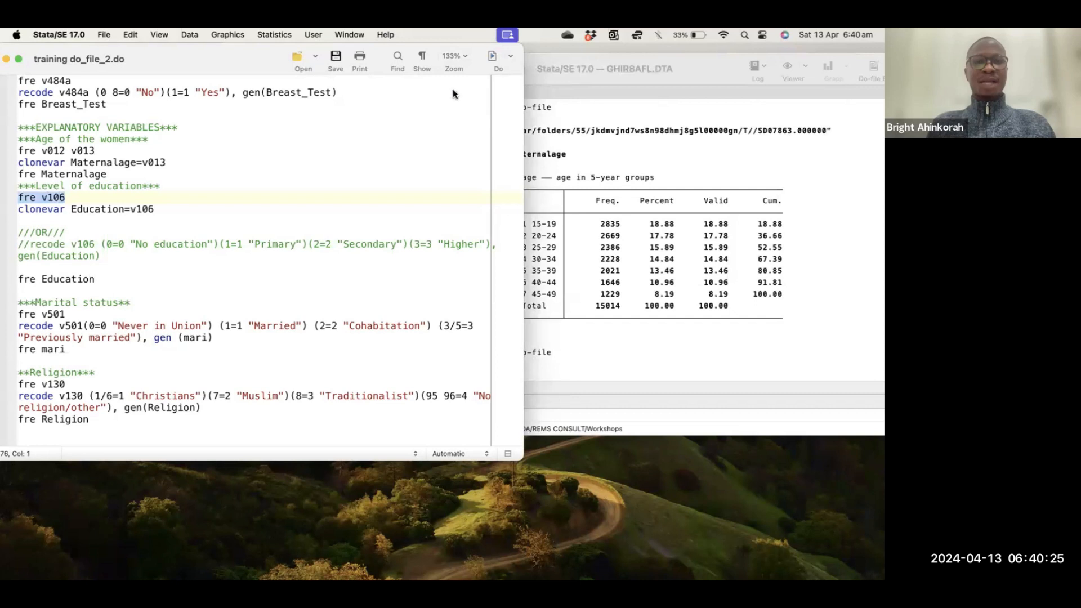
pyautogui.click(491, 59)
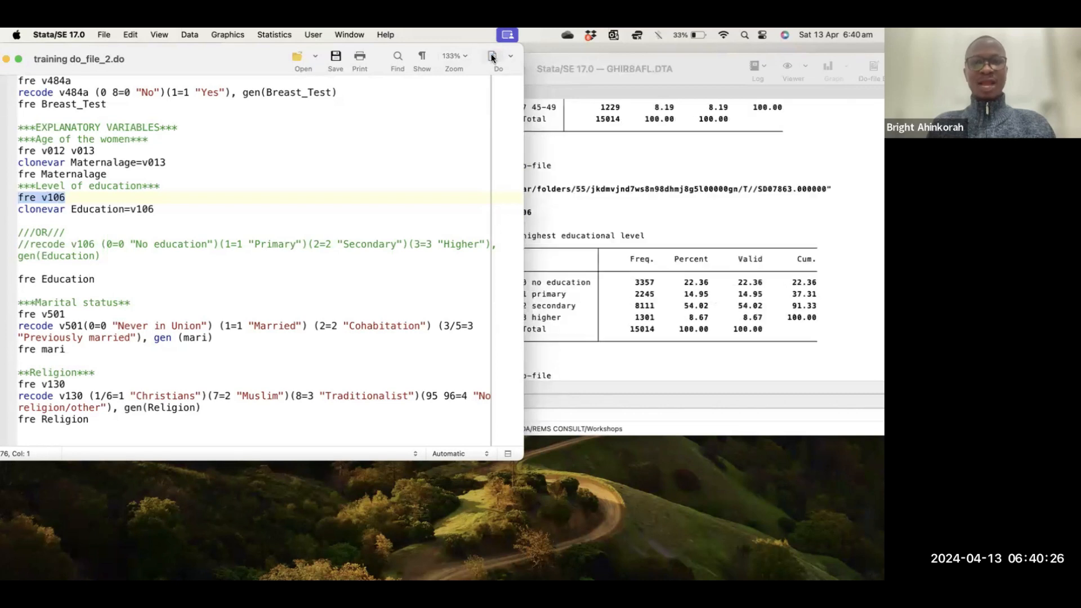
pyautogui.click(586, 337)
pyautogui.click(586, 337)
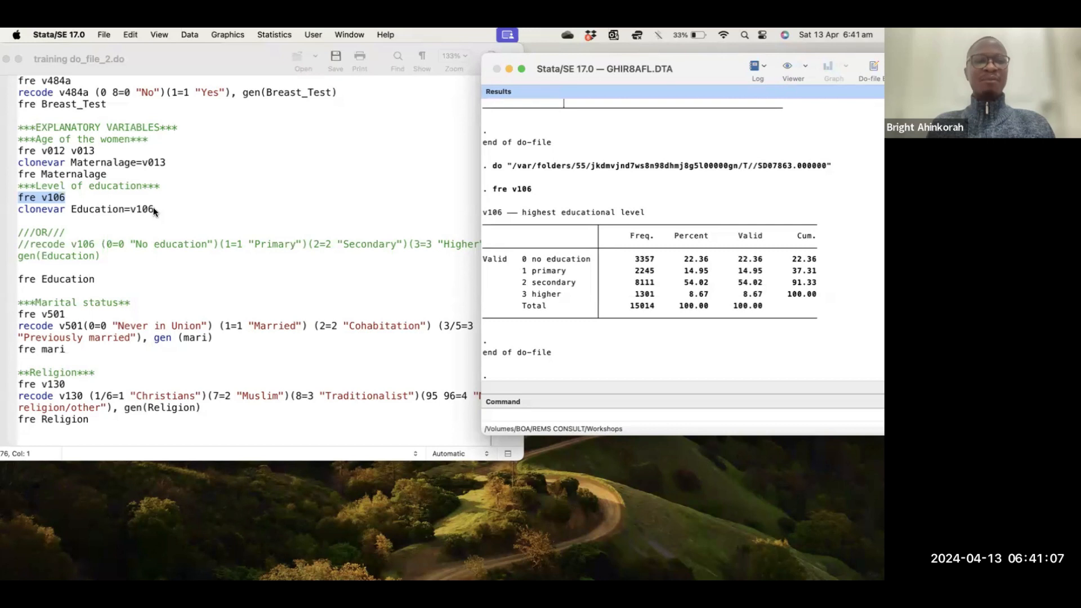
# Run only the clonevar Education=v106 command and highlight the new variable name in the results.
pyautogui.moveTo(155, 210); pyautogui.dragTo(15, 210)
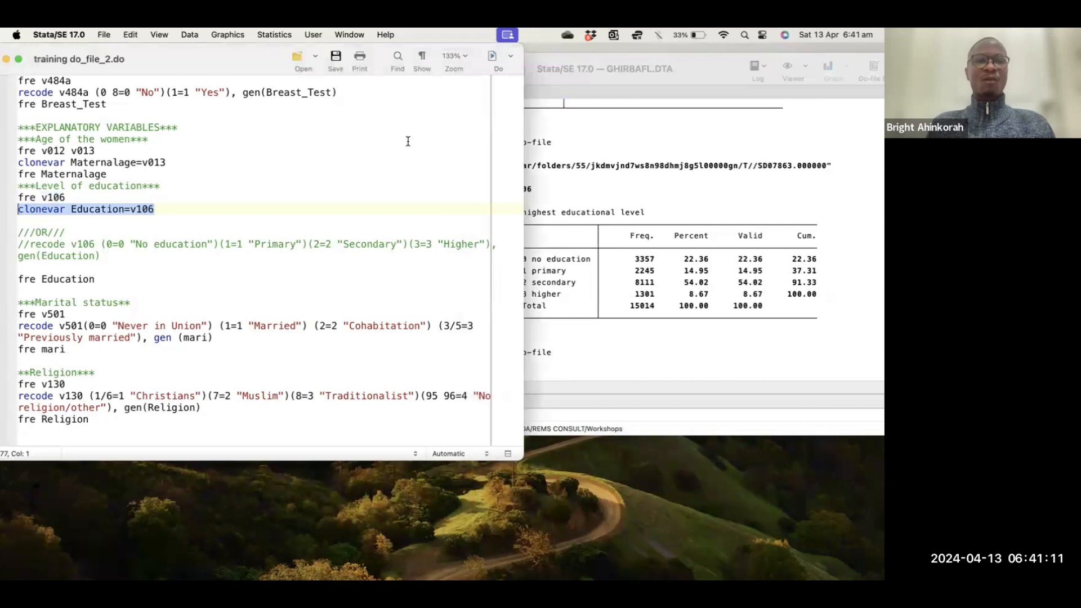
pyautogui.click(492, 56)
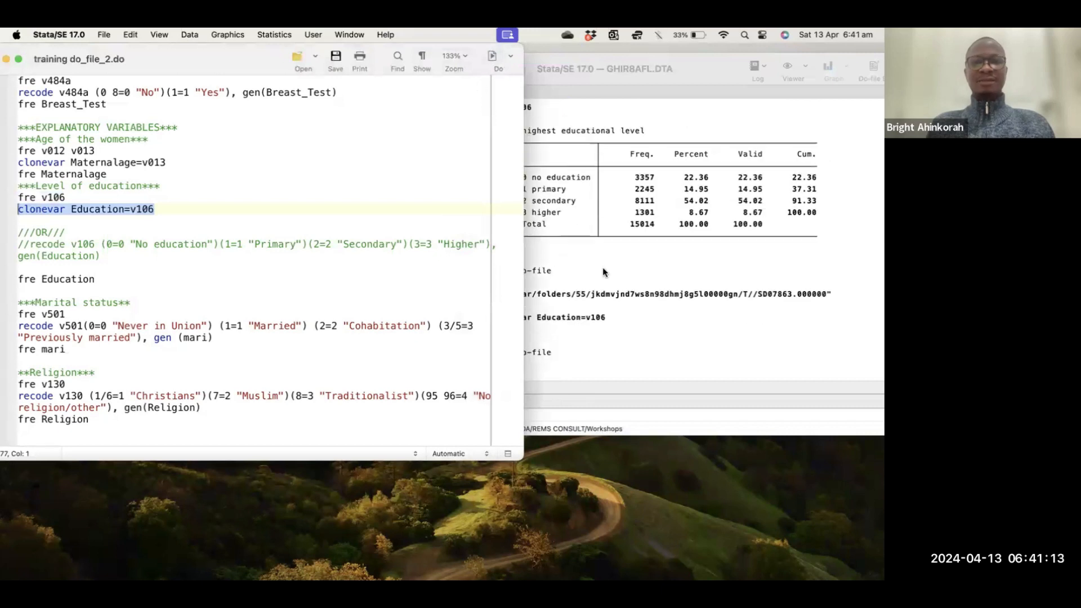
pyautogui.click(592, 297)
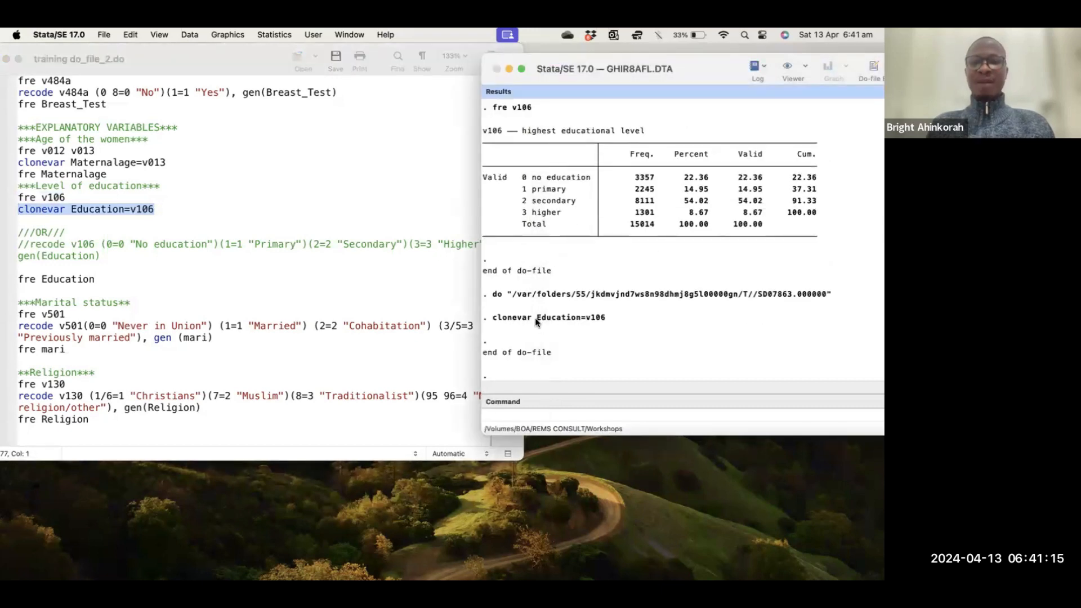
pyautogui.moveTo(574, 318); pyautogui.dragTo(577, 319)
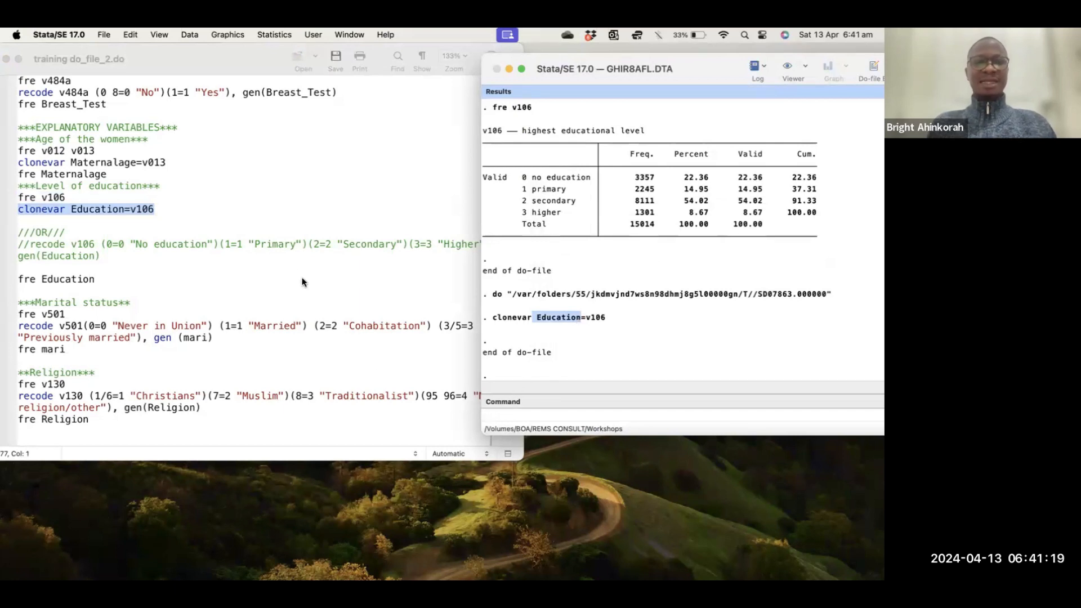
# Add the line fre Education directly below clonevar Education=v106 in the do-file, copying the variable name from that command.
pyautogui.click(165, 208)
pyautogui.press('Return')
pyautogui.write('fre')
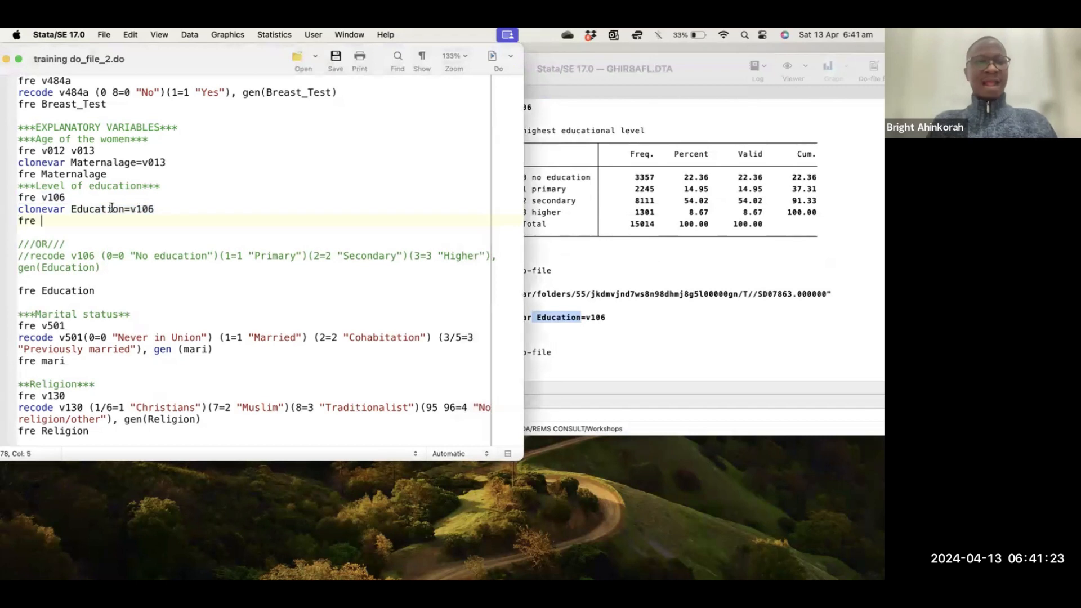
pyautogui.moveTo(71, 209); pyautogui.dragTo(124, 213)
pyautogui.press('super+c')
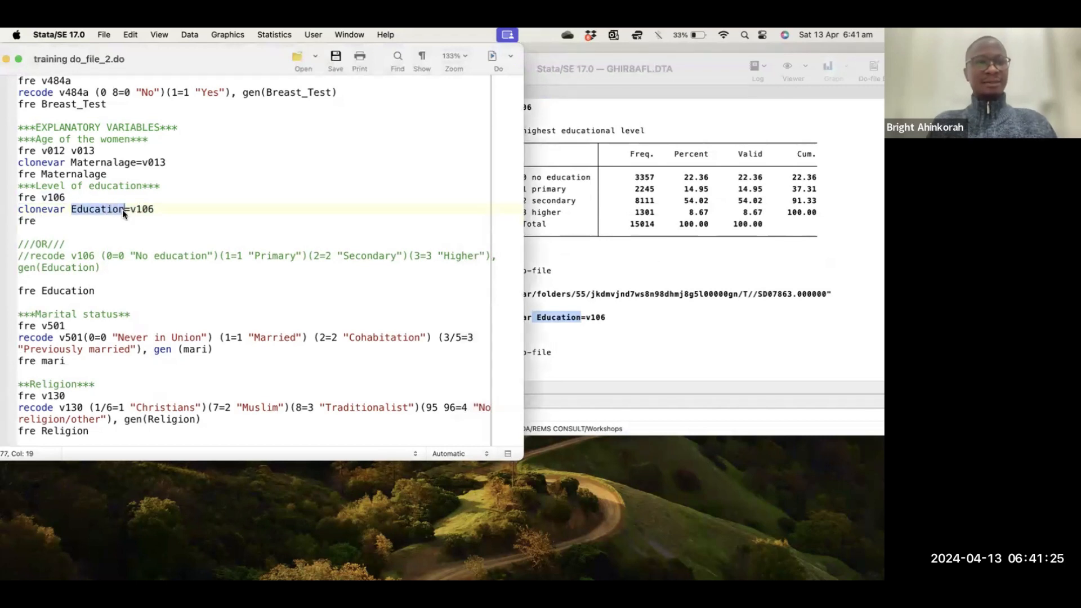
pyautogui.click(53, 220)
pyautogui.press('super+v')
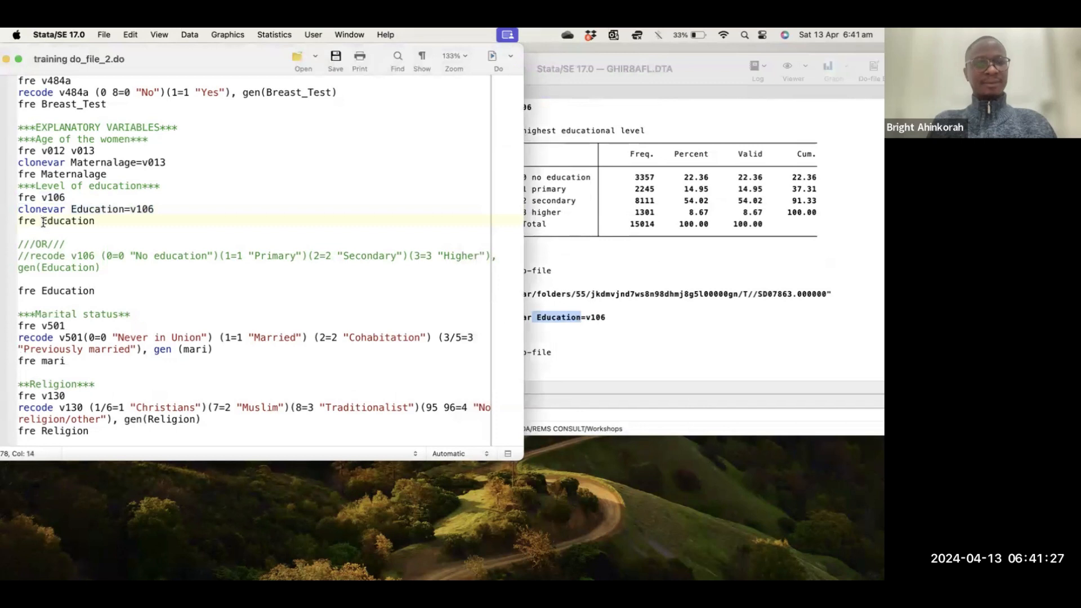
# Run only the newly added fre Education line, check the table's variable name, and return to the do-file's OR section.
pyautogui.moveTo(96, 222); pyautogui.dragTo(7, 225)
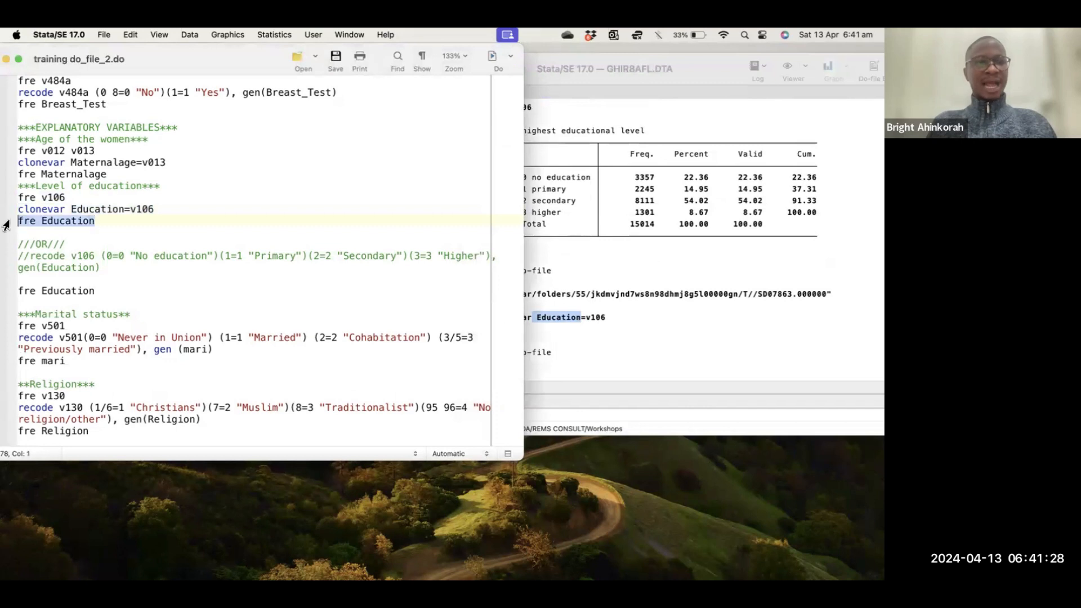
pyautogui.click(489, 55)
pyautogui.click(614, 337)
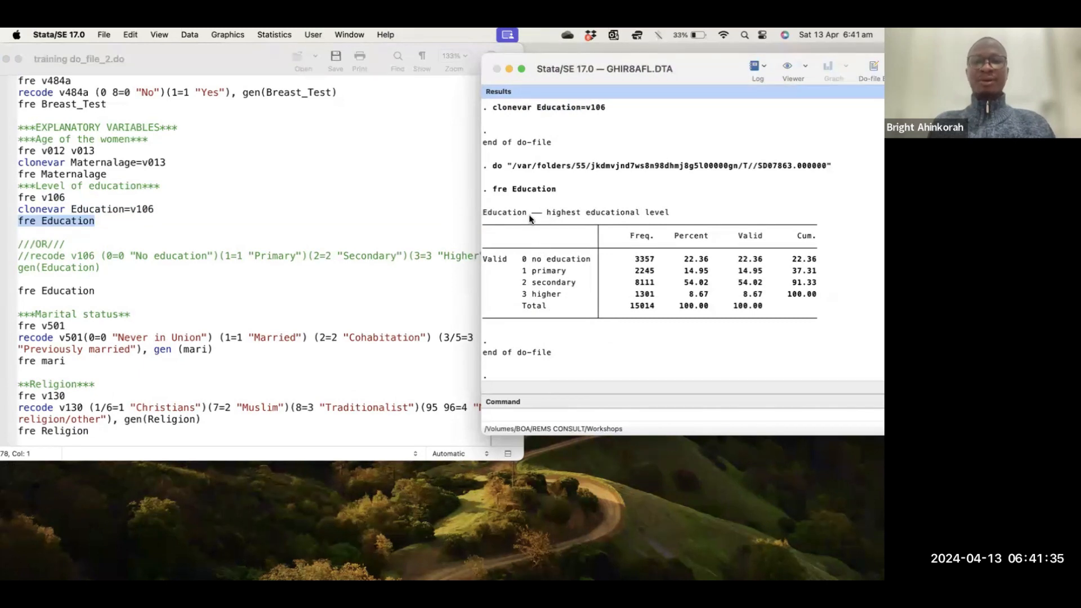
pyautogui.moveTo(528, 211); pyautogui.dragTo(498, 211)
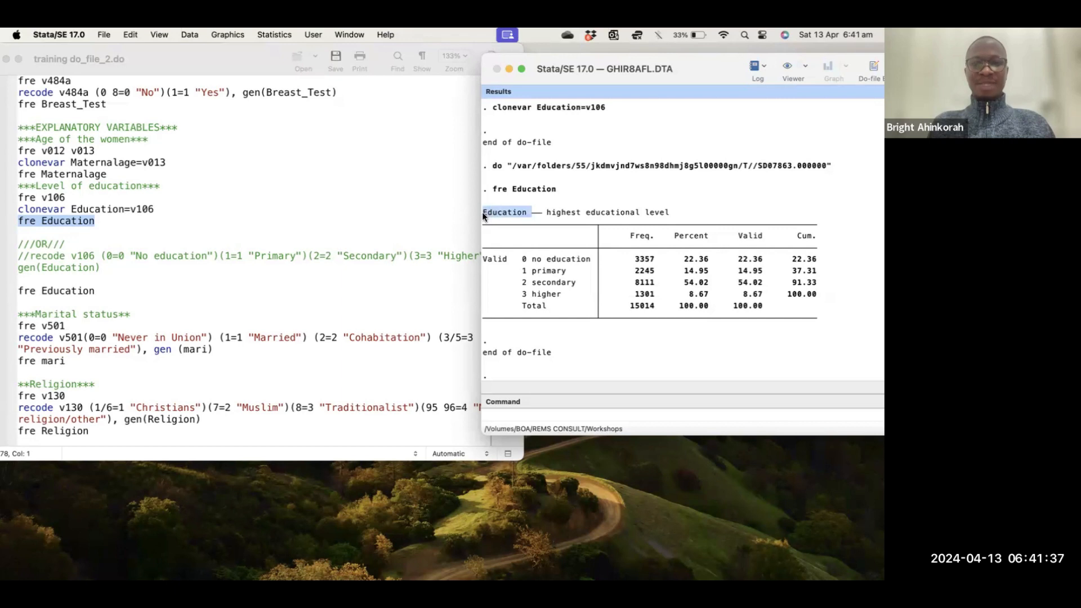
pyautogui.click(105, 247)
pyautogui.scroll(-3, 106, 248)
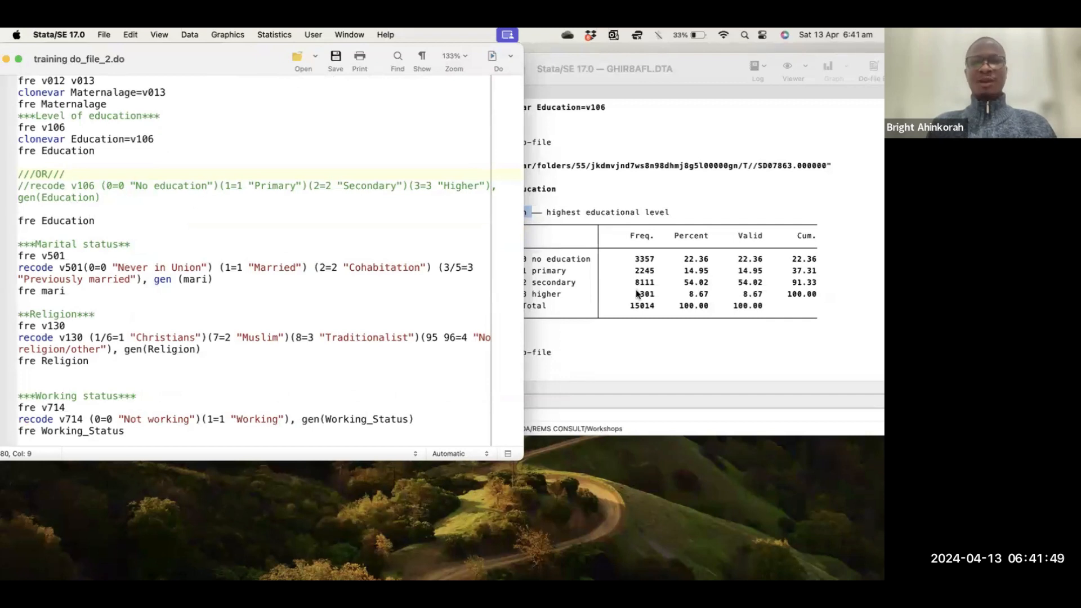
# Examine the Education frequency table in the results, highlighting the frequency of the higher category, and return to the do-file.
pyautogui.click(530, 293)
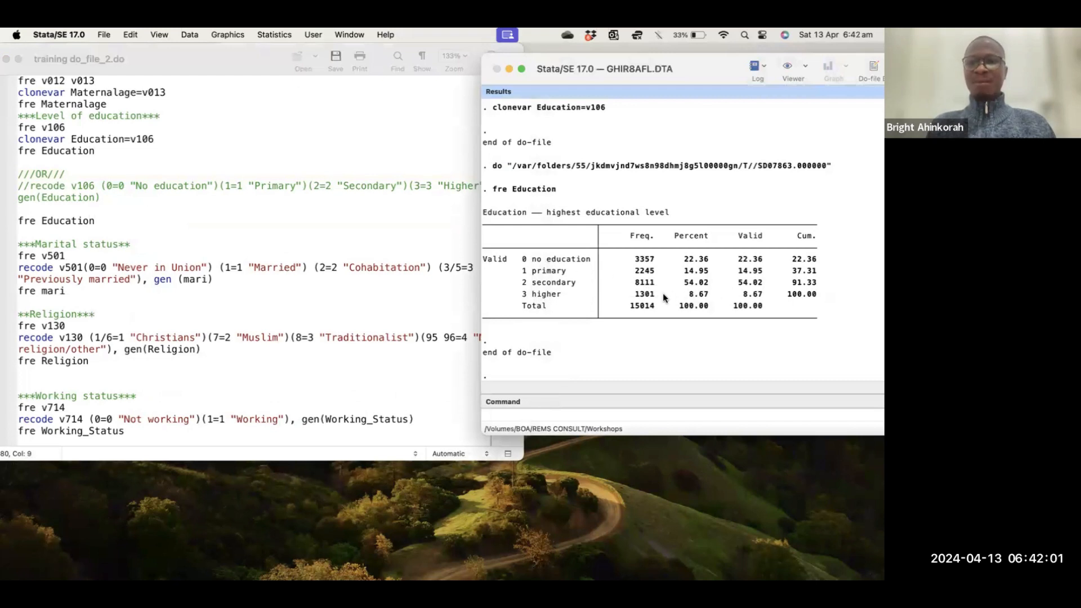
pyautogui.doubleClick(636, 294)
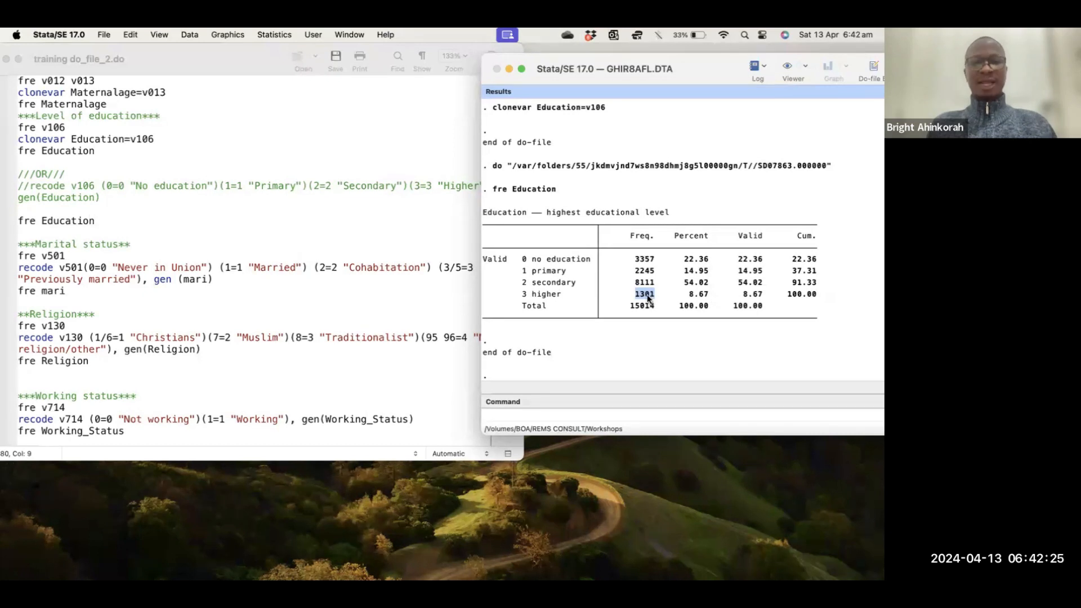
pyautogui.click(93, 302)
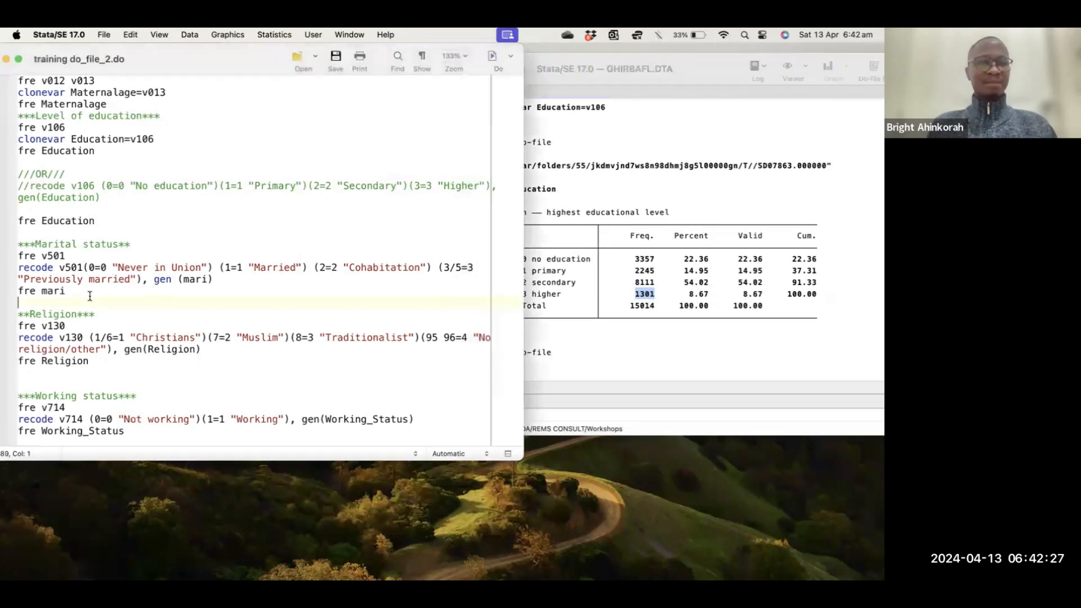
# Run only the fre v501 command under Marital status and bring its frequency table into view.
pyautogui.scroll(-3, 83, 238)
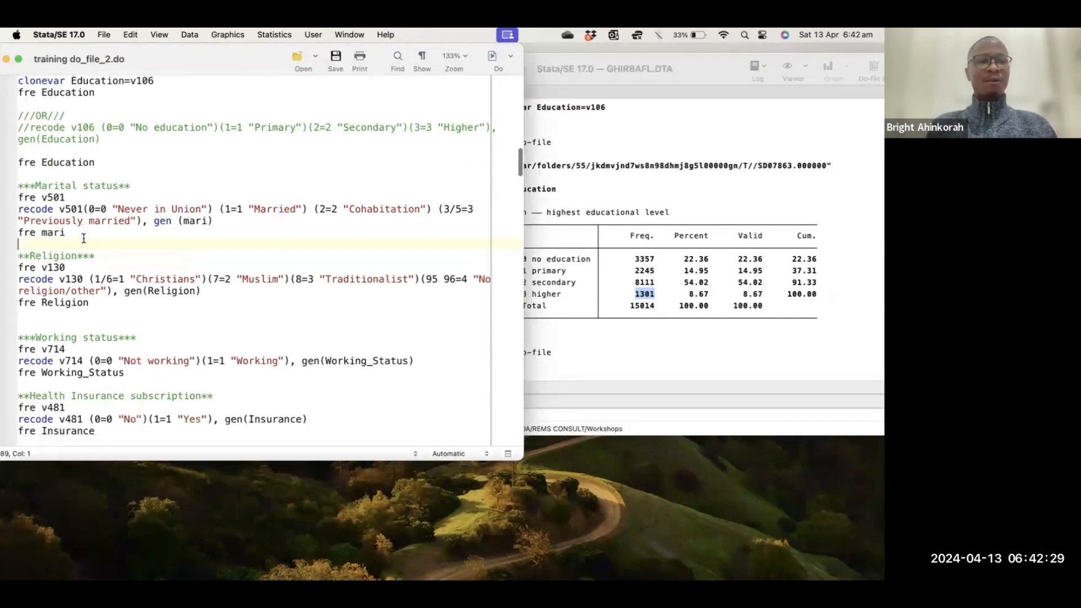
pyautogui.scroll(-1, 83, 238)
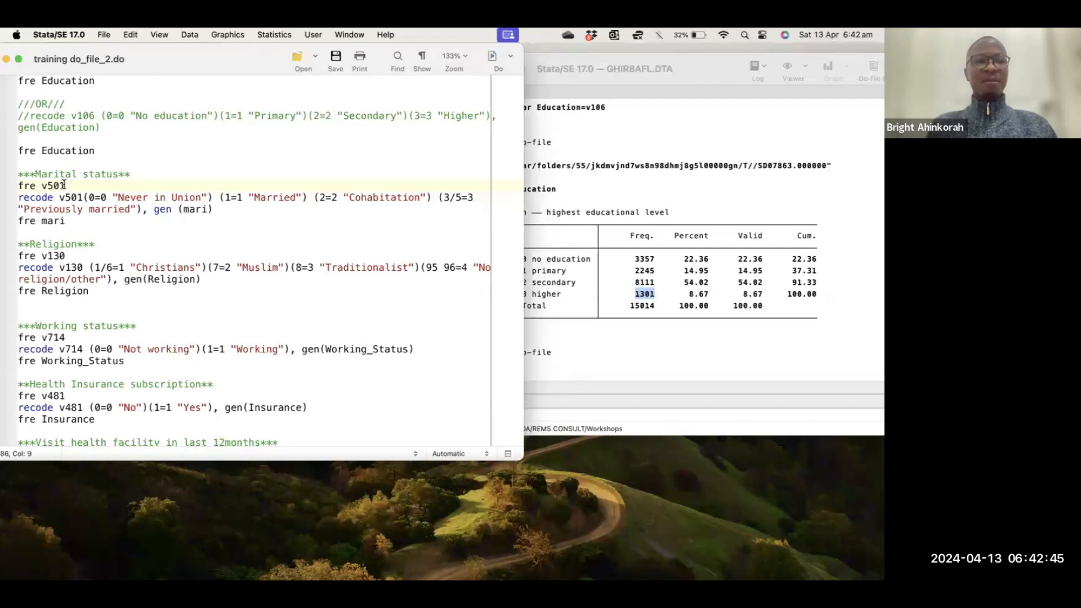
pyautogui.moveTo(66, 185); pyautogui.dragTo(6, 192)
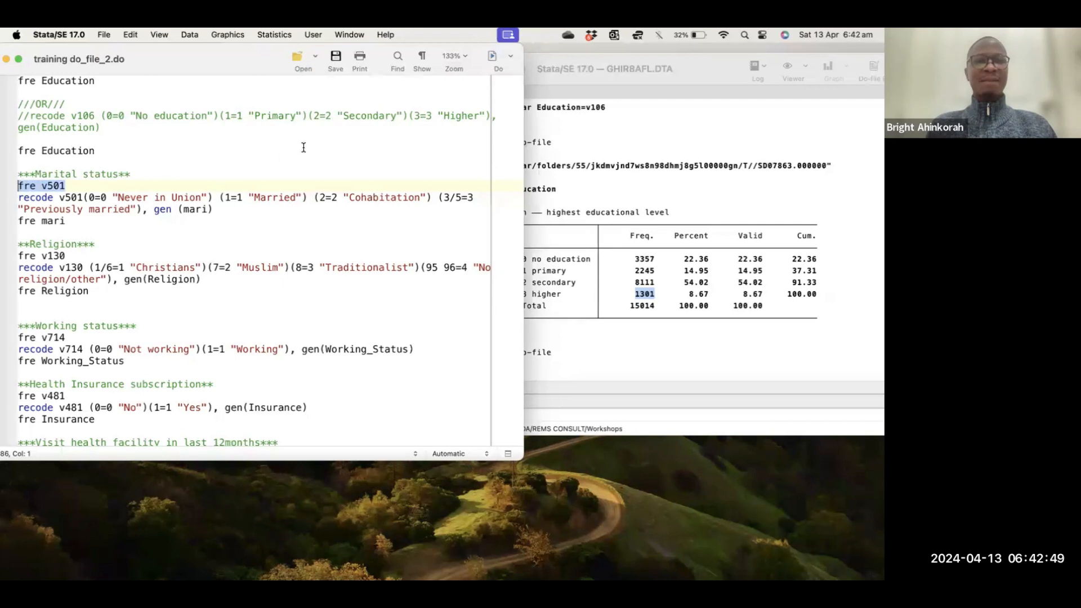
pyautogui.click(489, 56)
pyautogui.click(583, 240)
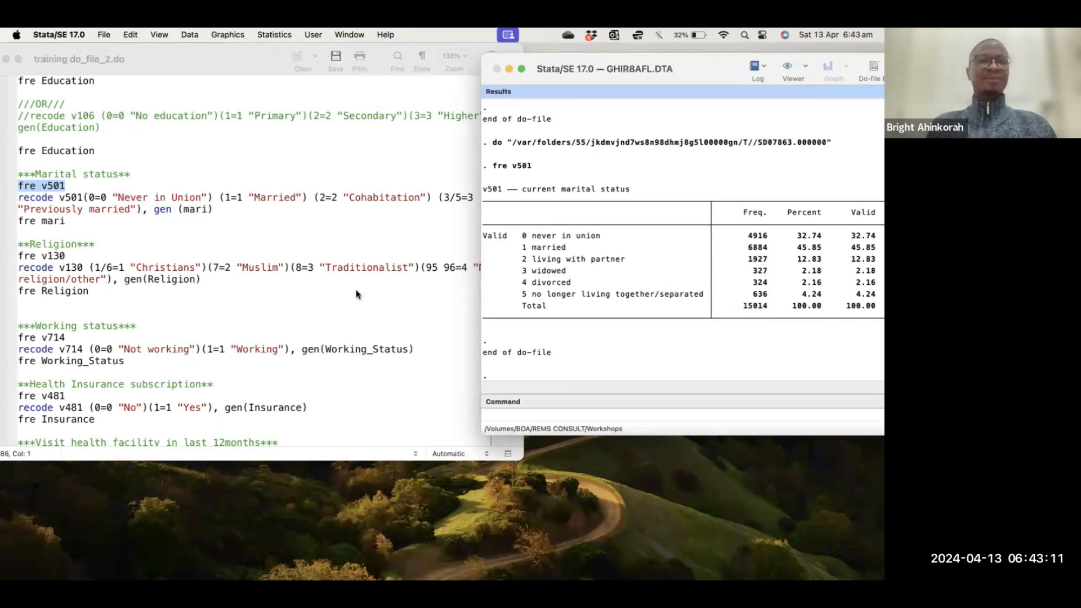
# Compare the v501 categories in the results table with the recode v501 command, moving the do-file window slightly aside.
pyautogui.scroll(-2, 214, 297)
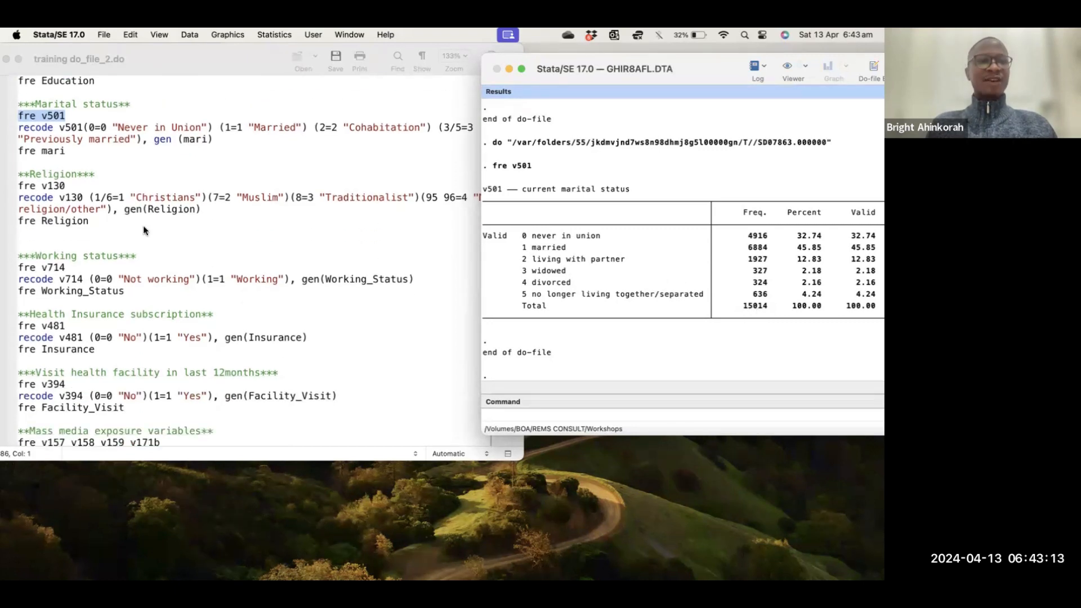
pyautogui.click(103, 210)
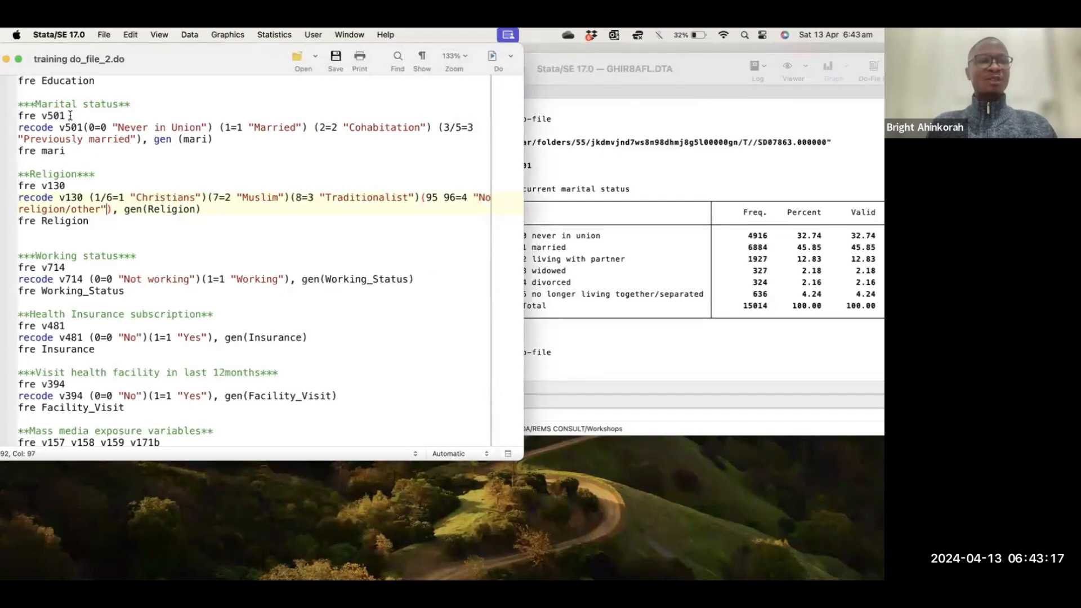
pyautogui.moveTo(70, 115); pyautogui.dragTo(11, 114)
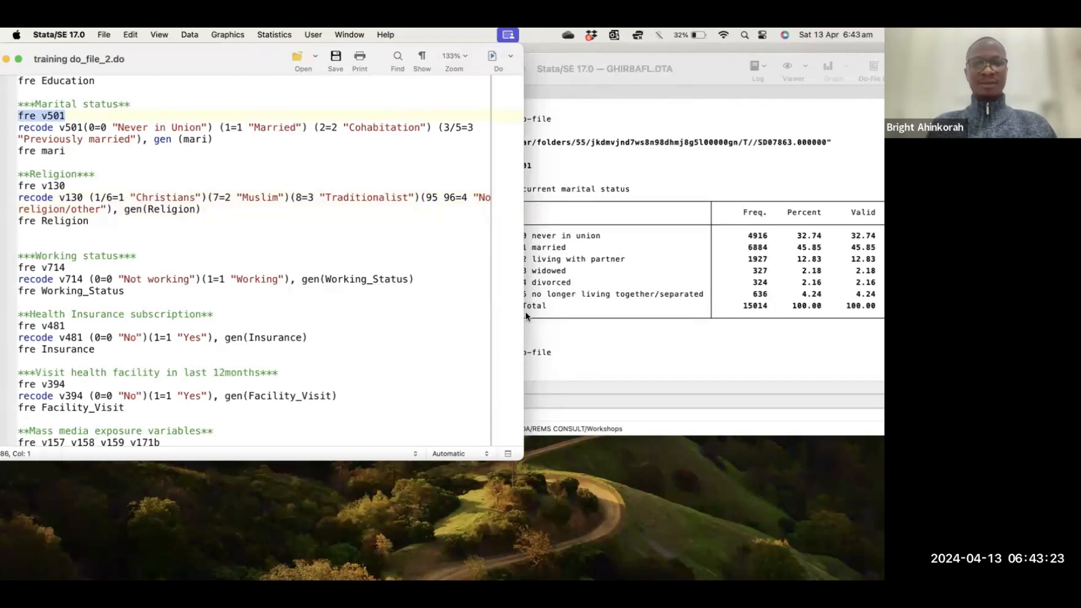
pyautogui.click(675, 299)
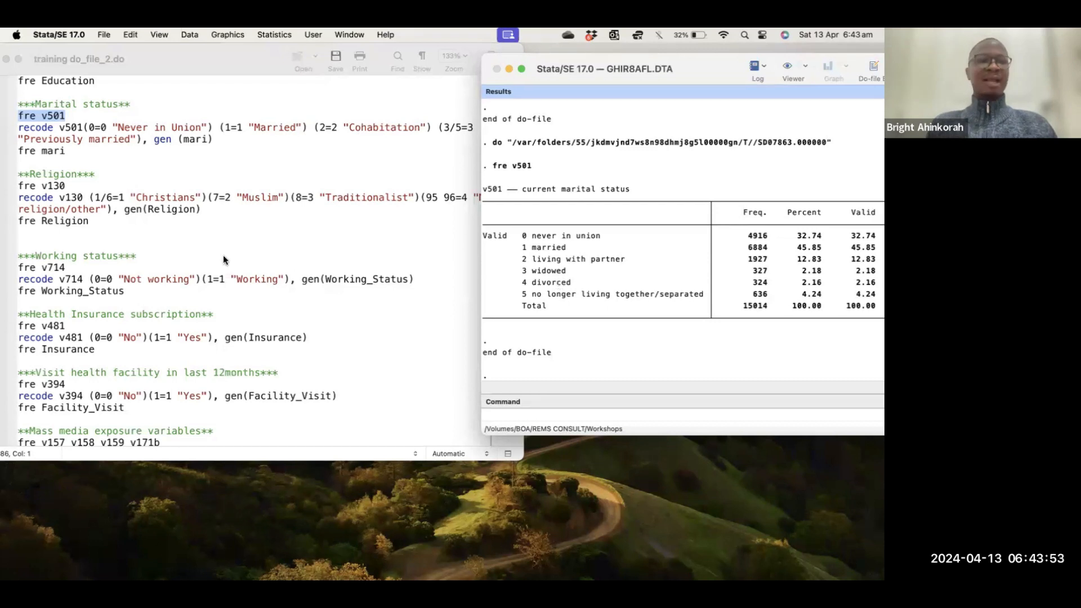
pyautogui.click(96, 212)
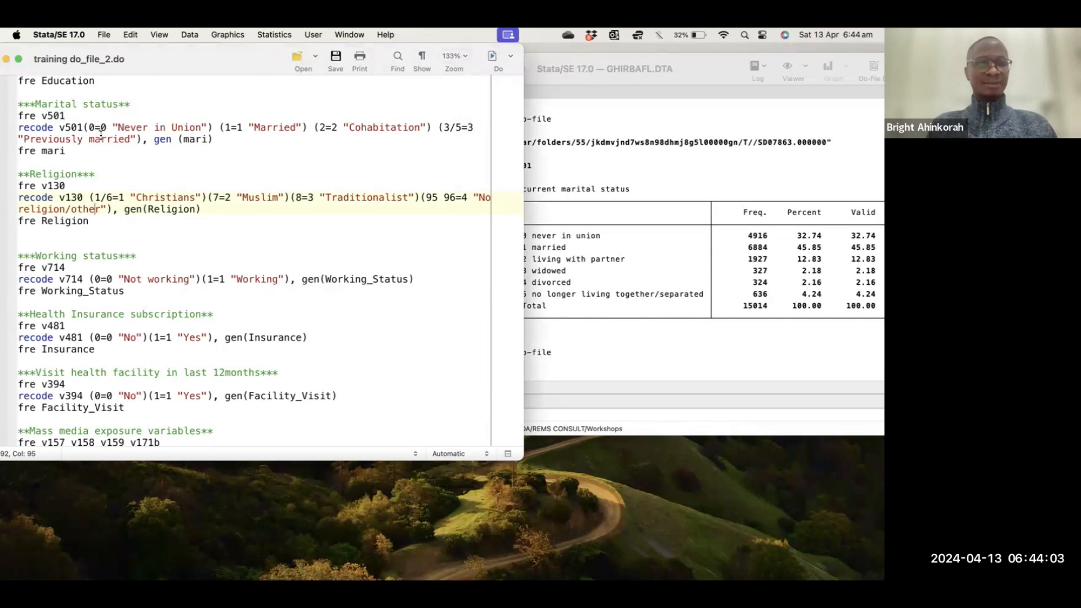
pyautogui.moveTo(246, 61); pyautogui.dragTo(234, 60)
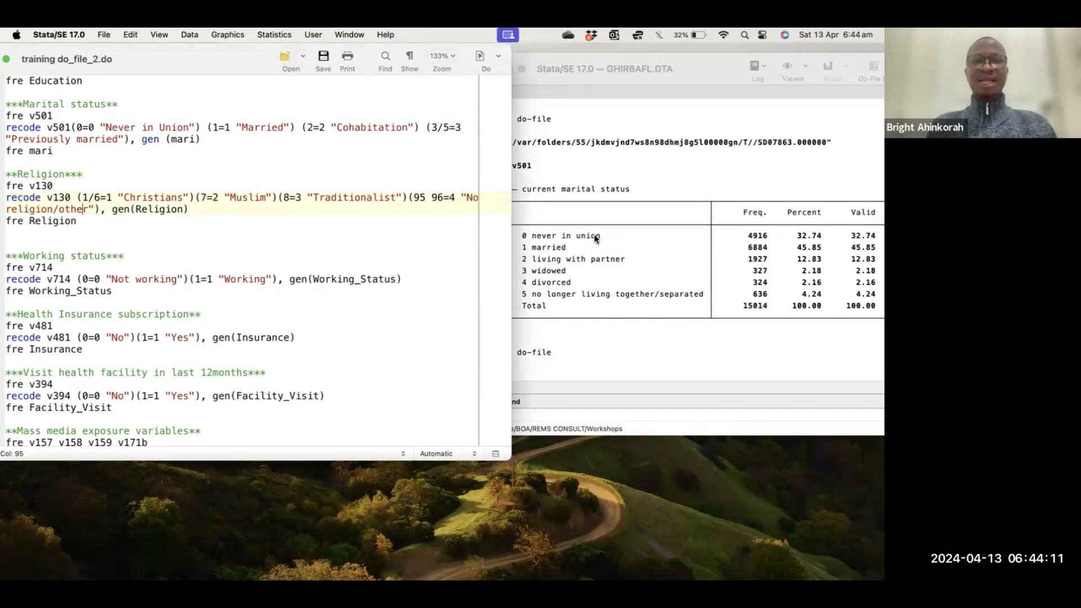
pyautogui.click(47, 139)
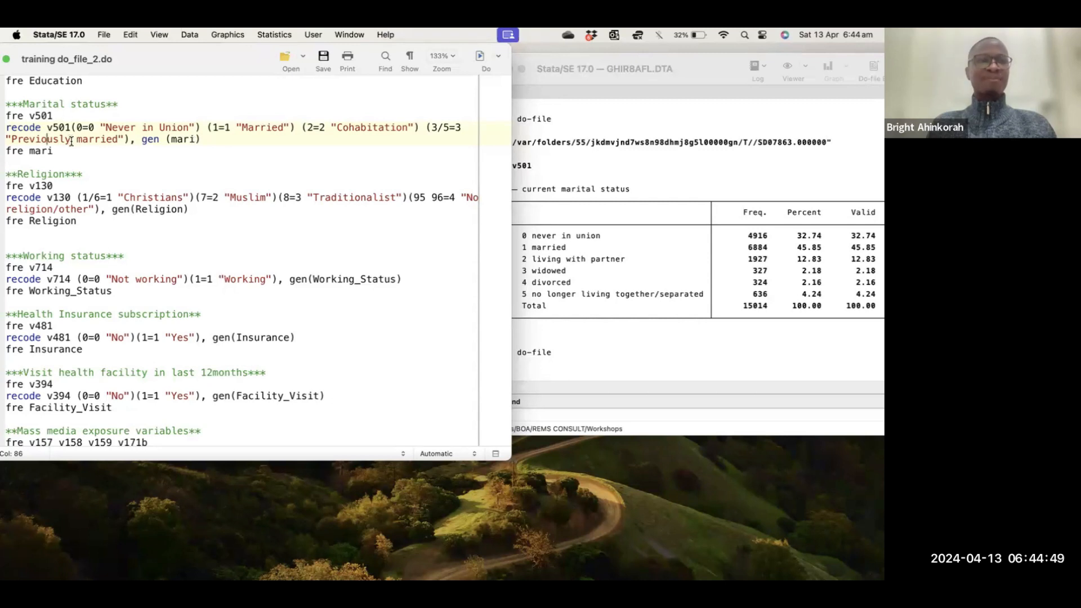
# Run only the recode v501 command that groups marital status into four labelled categories and generates mari.
pyautogui.moveTo(59, 151); pyautogui.dragTo(3, 130)
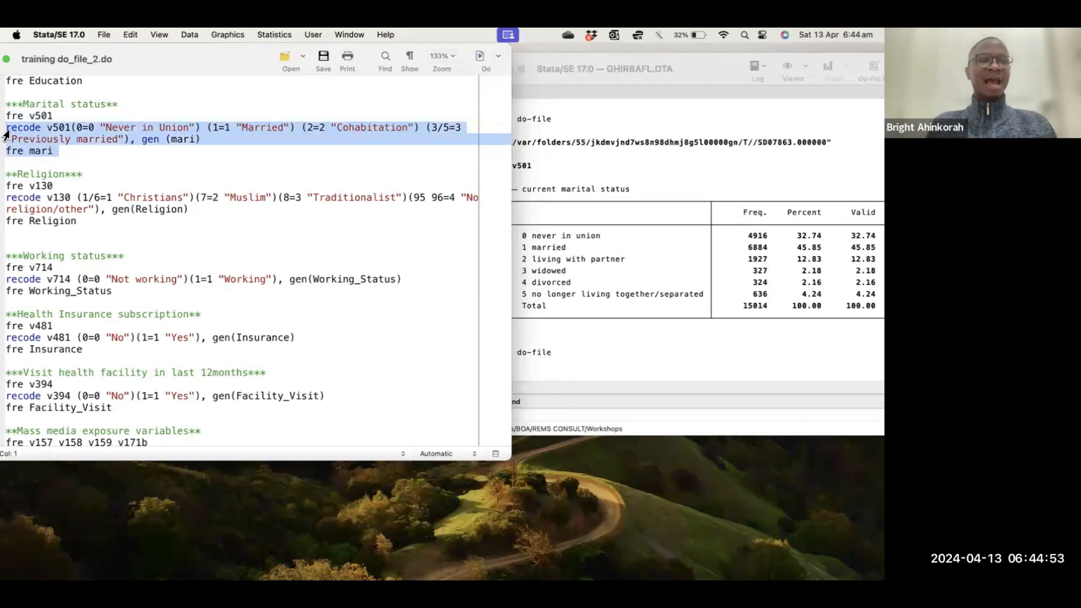
pyautogui.click(114, 151)
pyautogui.moveTo(203, 139); pyautogui.dragTo(5, 128)
pyautogui.click(480, 56)
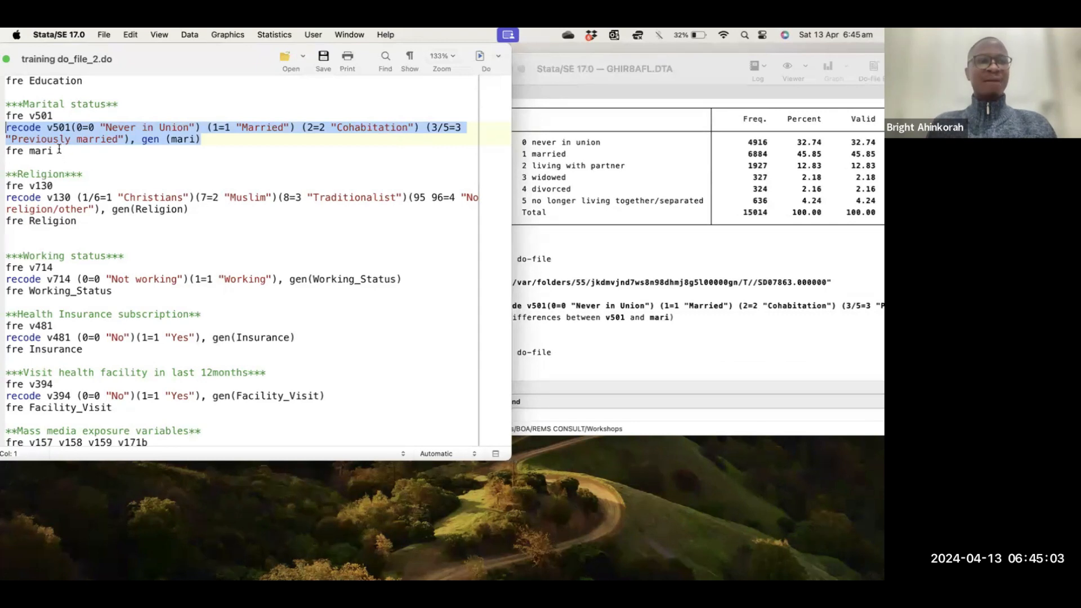
# Run only the fre mari command and bring the recoded marital status table into view.
pyautogui.moveTo(59, 151); pyautogui.dragTo(5, 151)
pyautogui.click(480, 58)
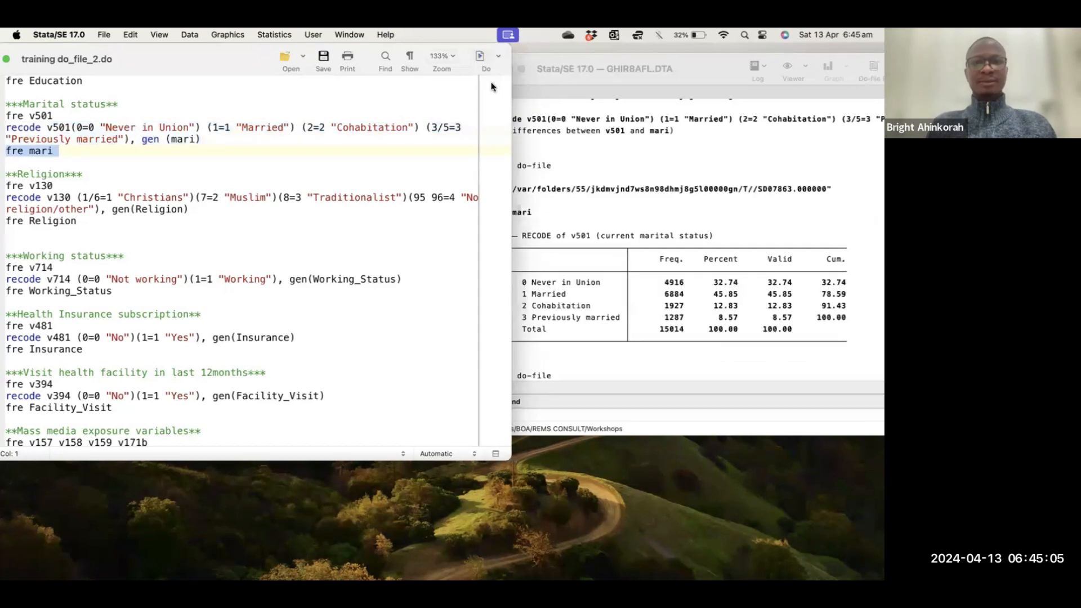
pyautogui.click(580, 276)
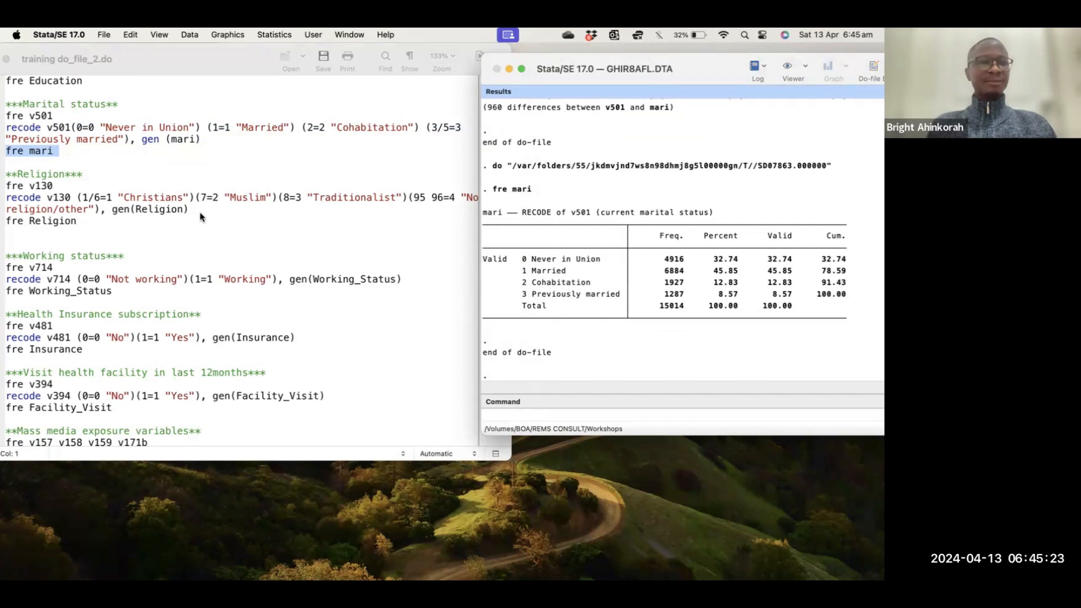
# Run only the fre v130 command under Religion and bring its frequency table into view.
pyautogui.scroll(-2, 201, 217)
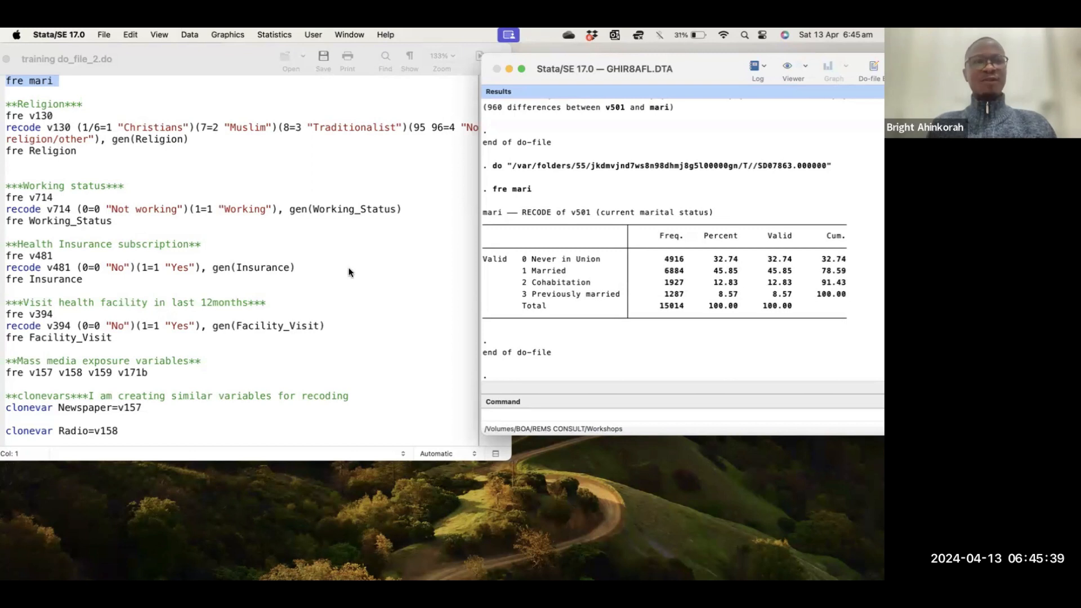
pyautogui.moveTo(53, 115); pyautogui.dragTo(6, 115)
pyautogui.click(26, 116)
pyautogui.click(480, 56)
pyautogui.click(559, 263)
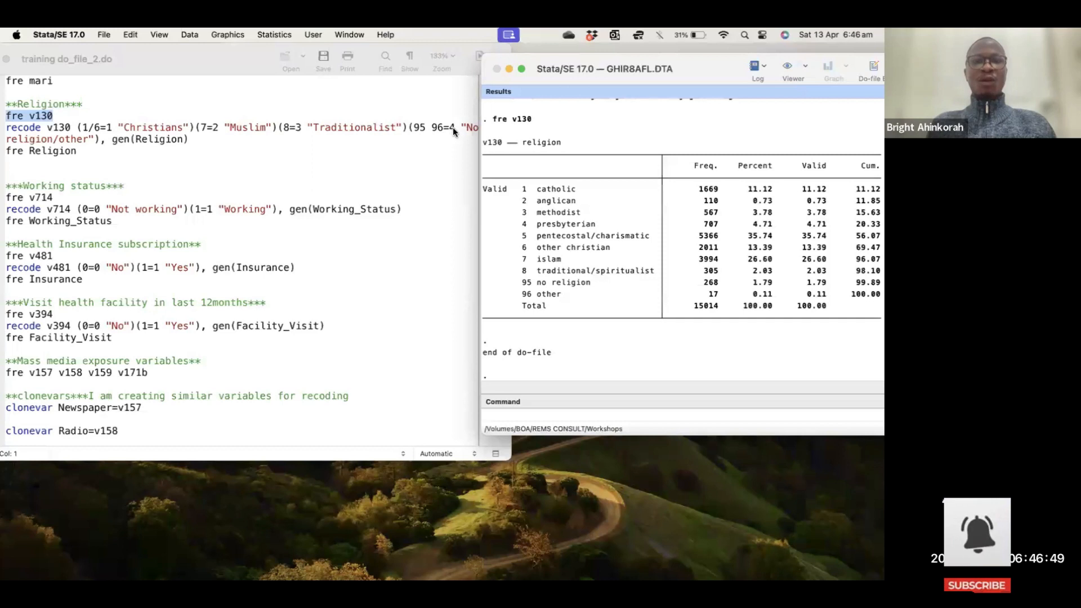
# Reposition the results and do-file windows, and run only the recode v130 command that generates Religion.
pyautogui.moveTo(539, 64); pyautogui.dragTo(570, 66)
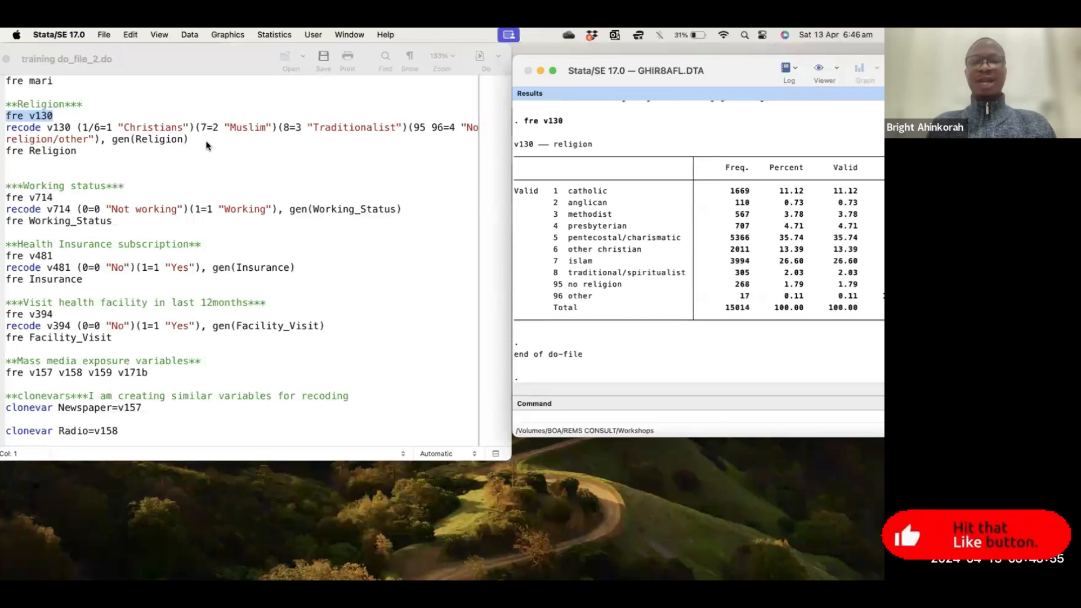
pyautogui.click(79, 149)
pyautogui.moveTo(190, 139); pyautogui.dragTo(2, 124)
pyautogui.moveTo(140, 62); pyautogui.dragTo(176, 61)
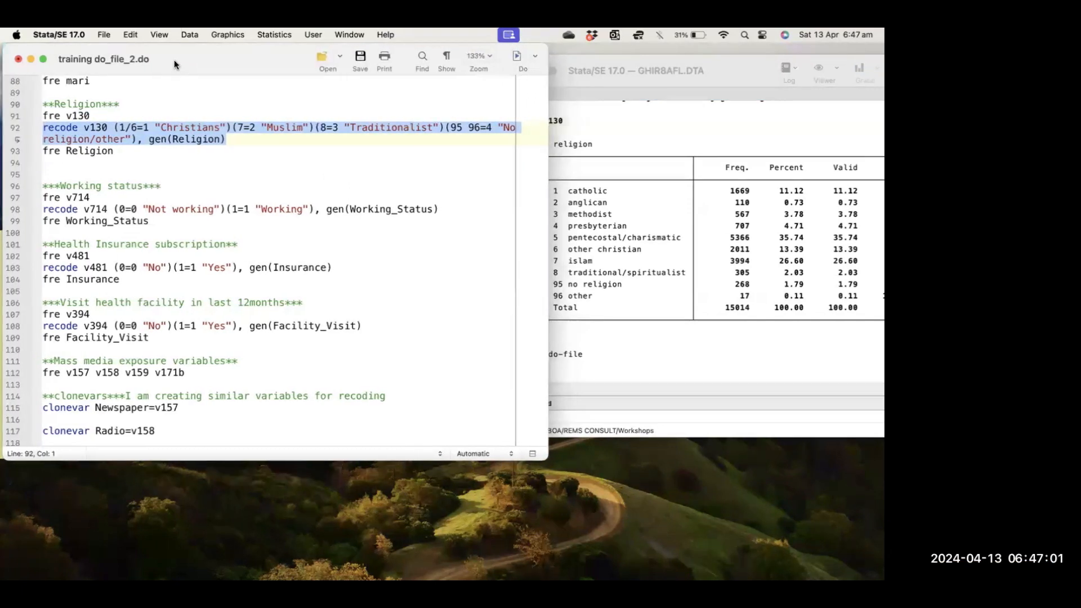
pyautogui.click(515, 53)
pyautogui.click(600, 295)
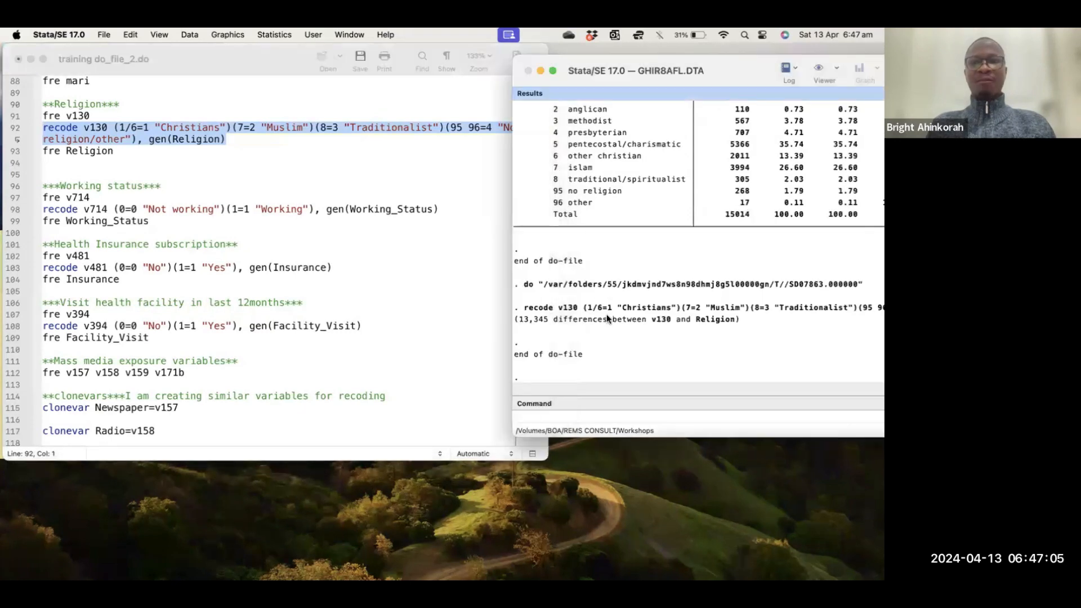
# Run only the fre Religion command and view the frequency table of the recoded religion variable.
pyautogui.click(235, 141)
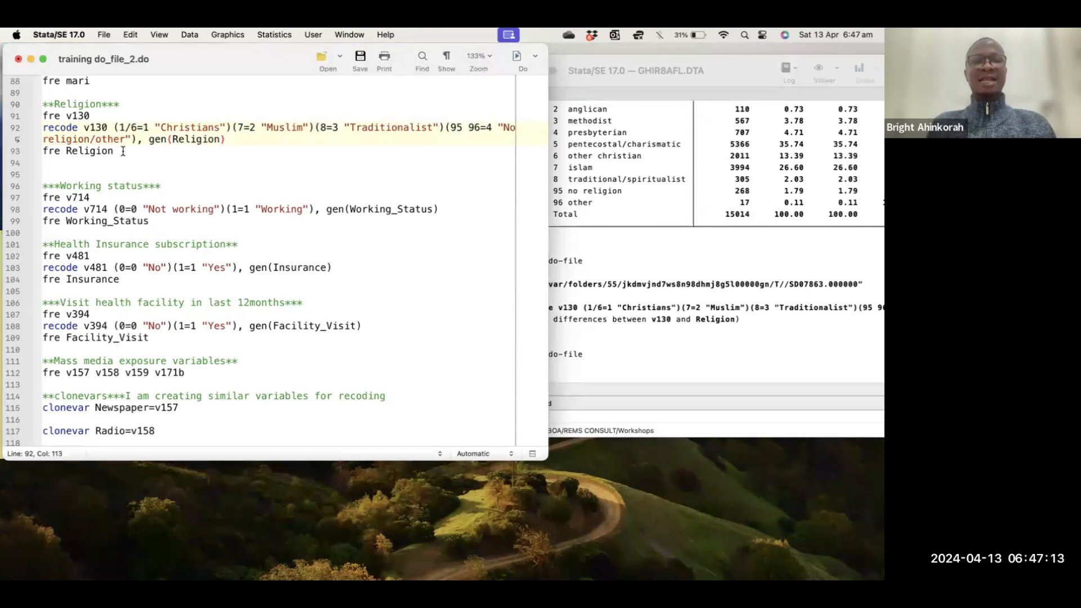
pyautogui.moveTo(115, 151); pyautogui.dragTo(40, 151)
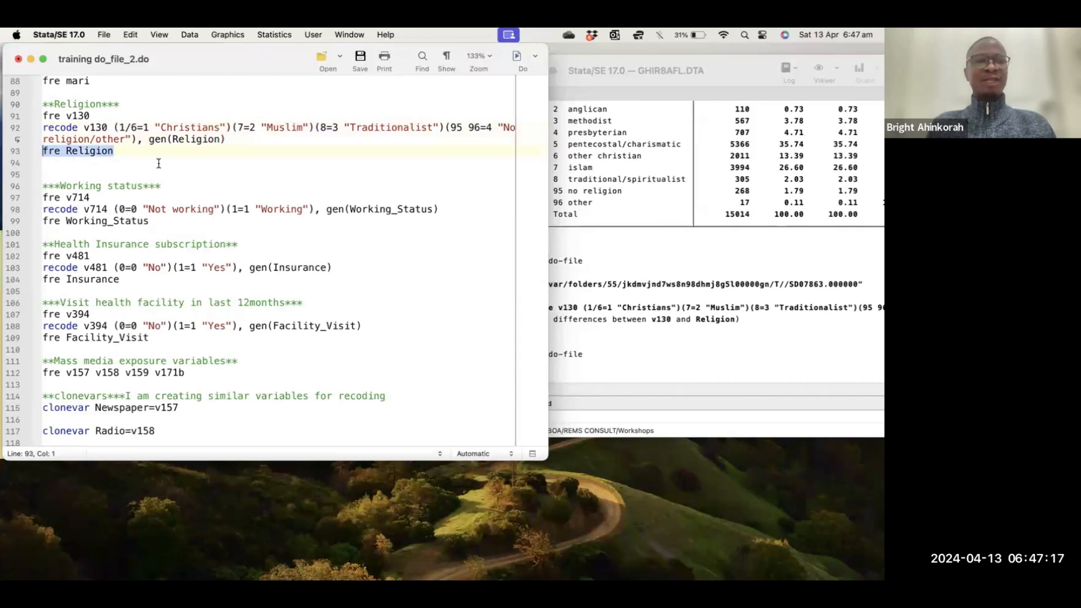
pyautogui.click(517, 56)
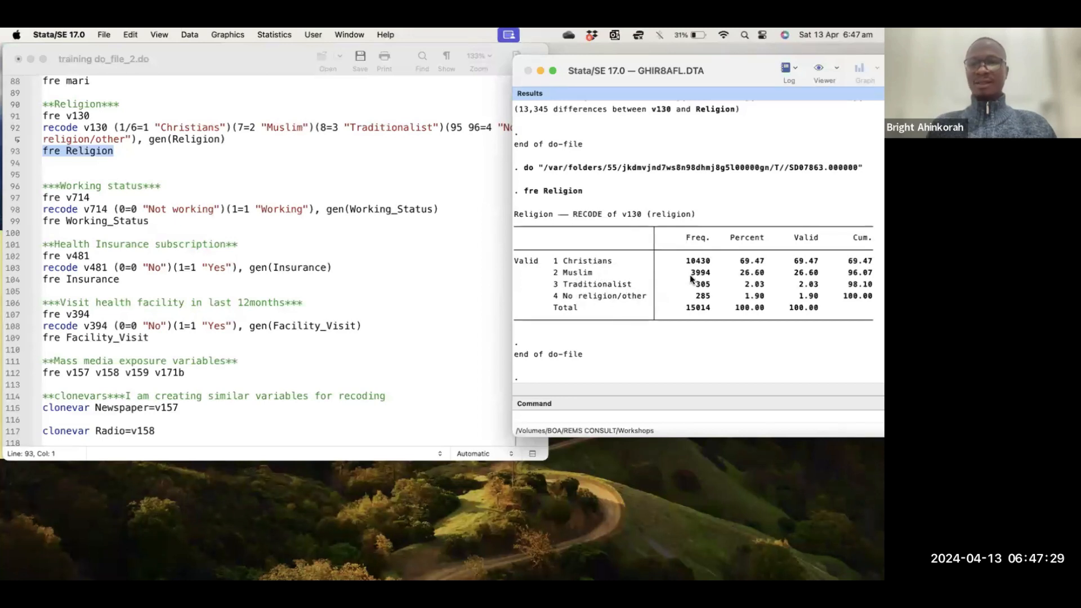
# Run only the fre v714 command under Working status and bring its frequency table into view.
pyautogui.click(146, 221)
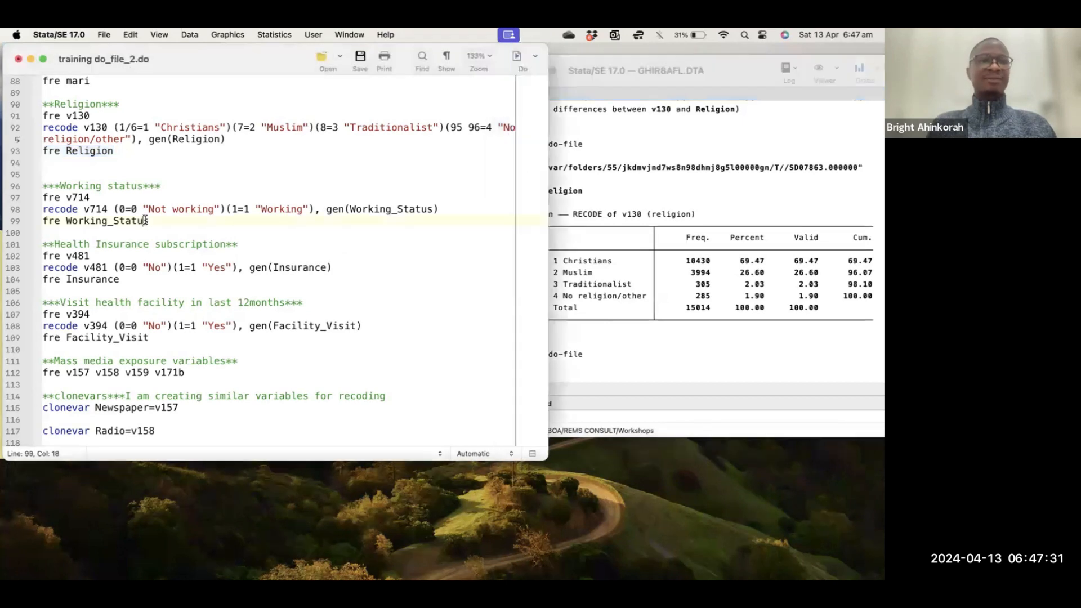
pyautogui.scroll(-2, 145, 219)
pyautogui.scroll(-3, 145, 221)
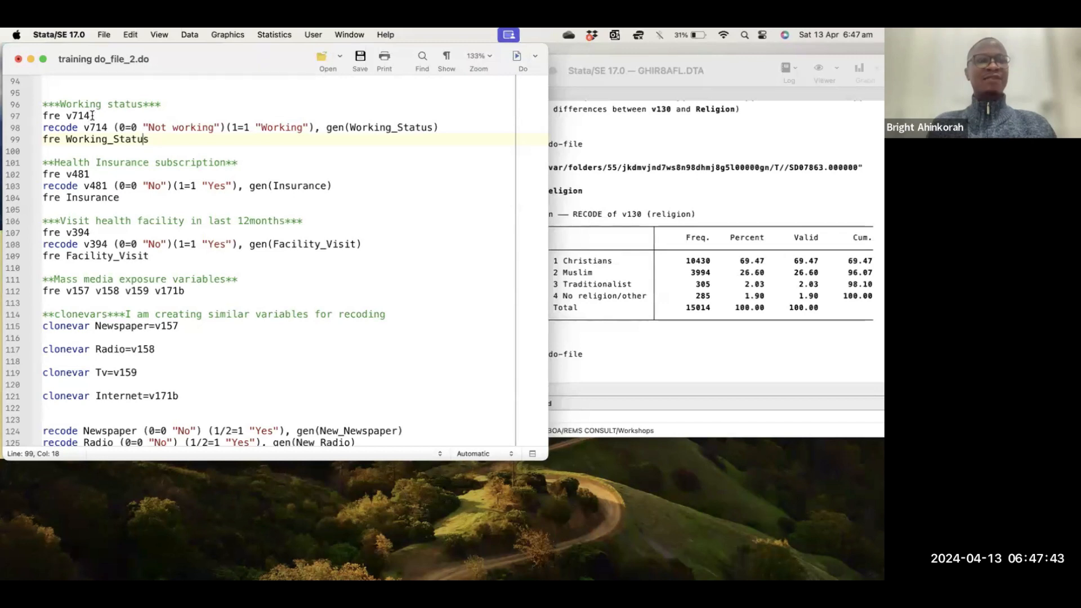
pyautogui.moveTo(92, 115); pyautogui.dragTo(38, 115)
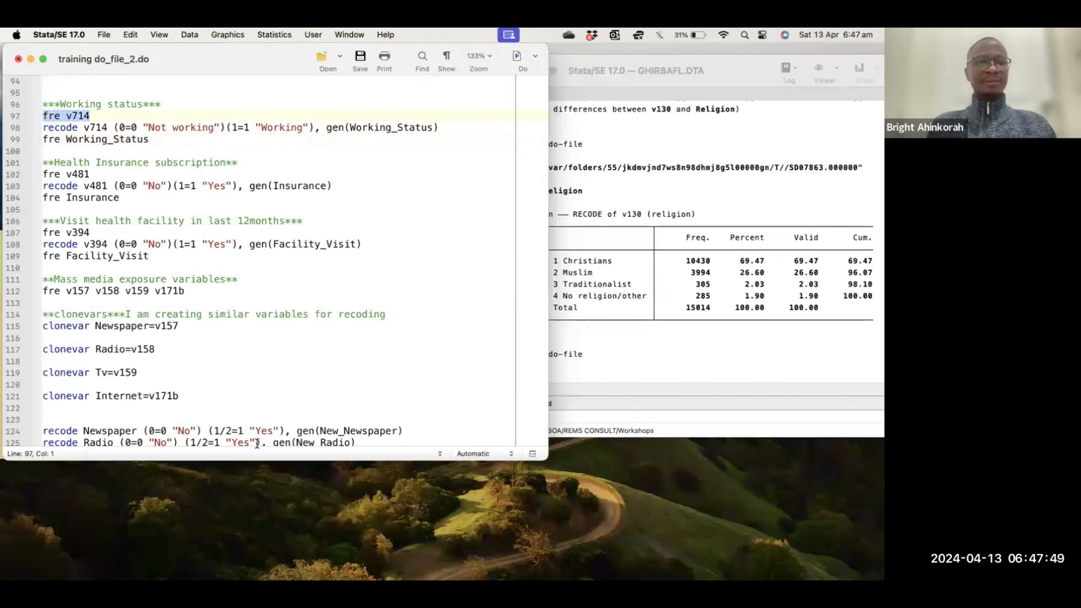
pyautogui.click(175, 151)
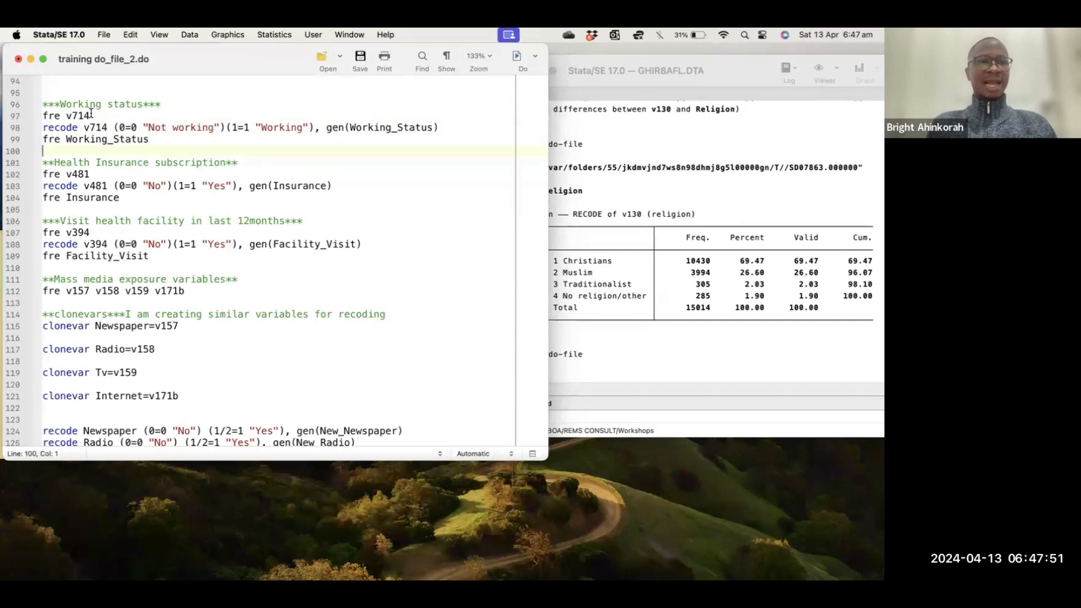
pyautogui.moveTo(91, 116); pyautogui.dragTo(43, 115)
pyautogui.click(516, 55)
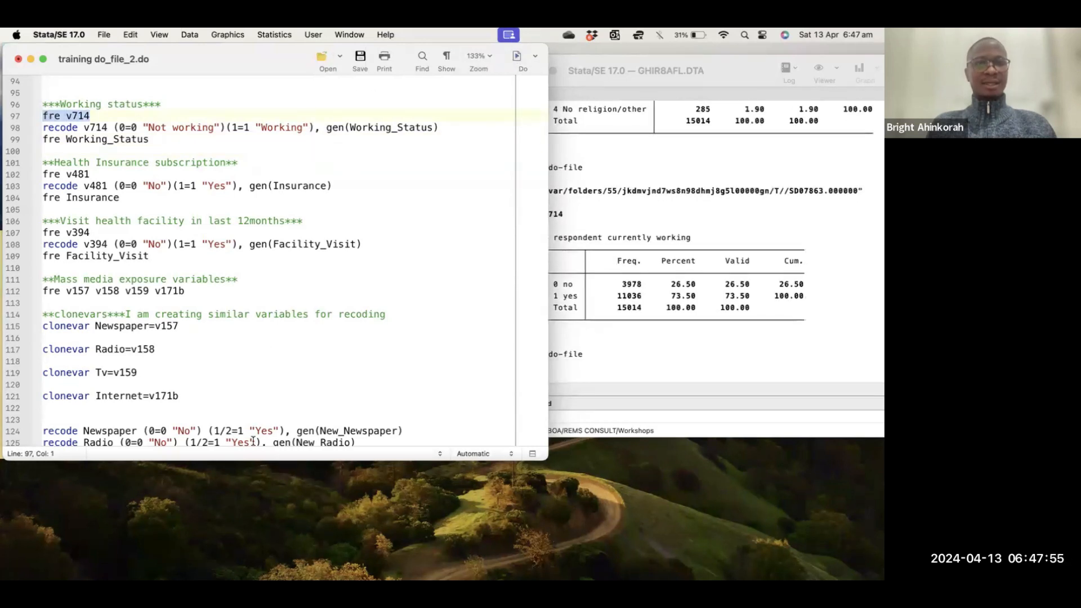
pyautogui.click(585, 307)
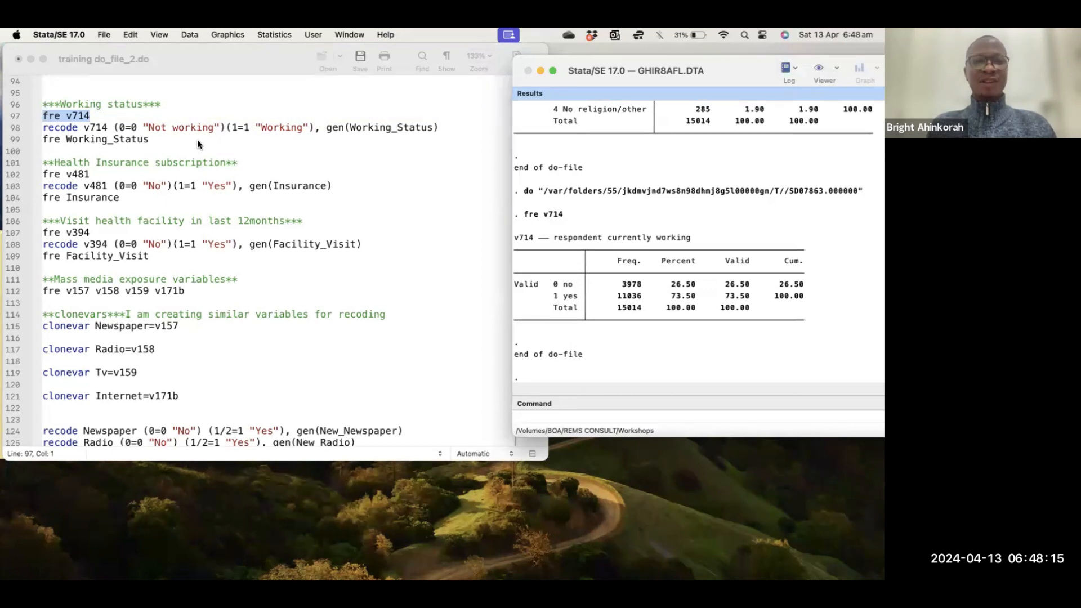
# Run only the recode v714 command labelling 0 "Not working" and 1 "Working" to generate Working_Status, and view its output.
pyautogui.click(152, 139)
pyautogui.moveTo(439, 127); pyautogui.dragTo(28, 130)
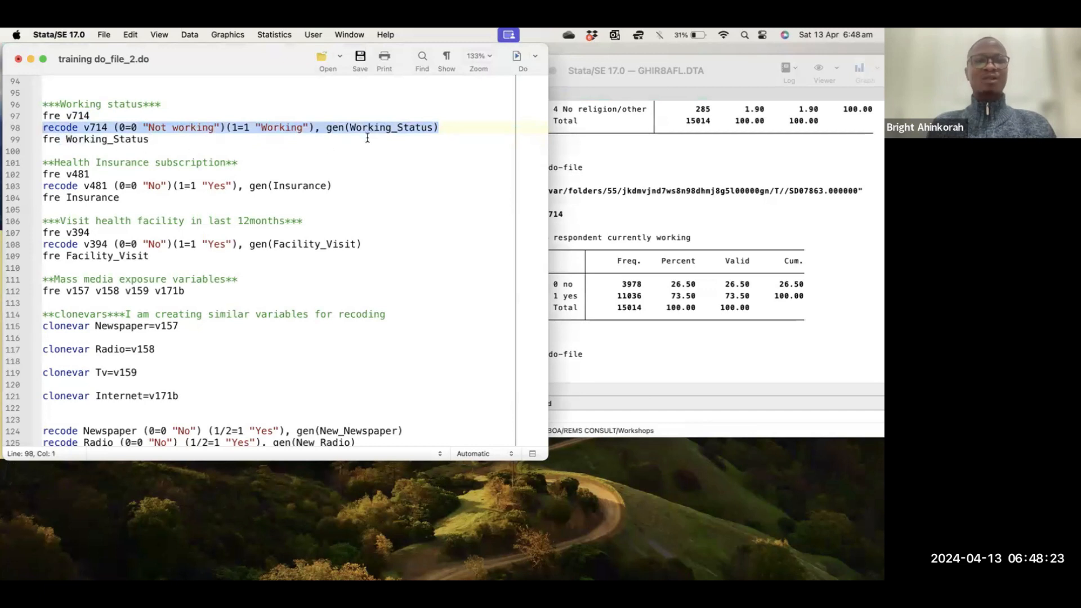
pyautogui.click(135, 126)
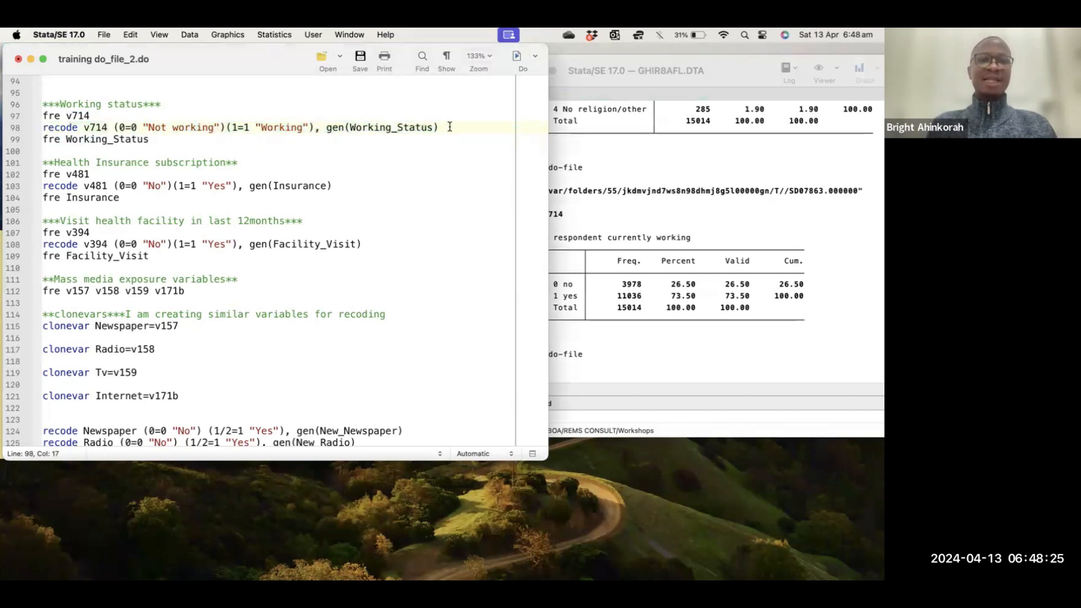
pyautogui.moveTo(449, 126); pyautogui.dragTo(4, 127)
pyautogui.click(516, 56)
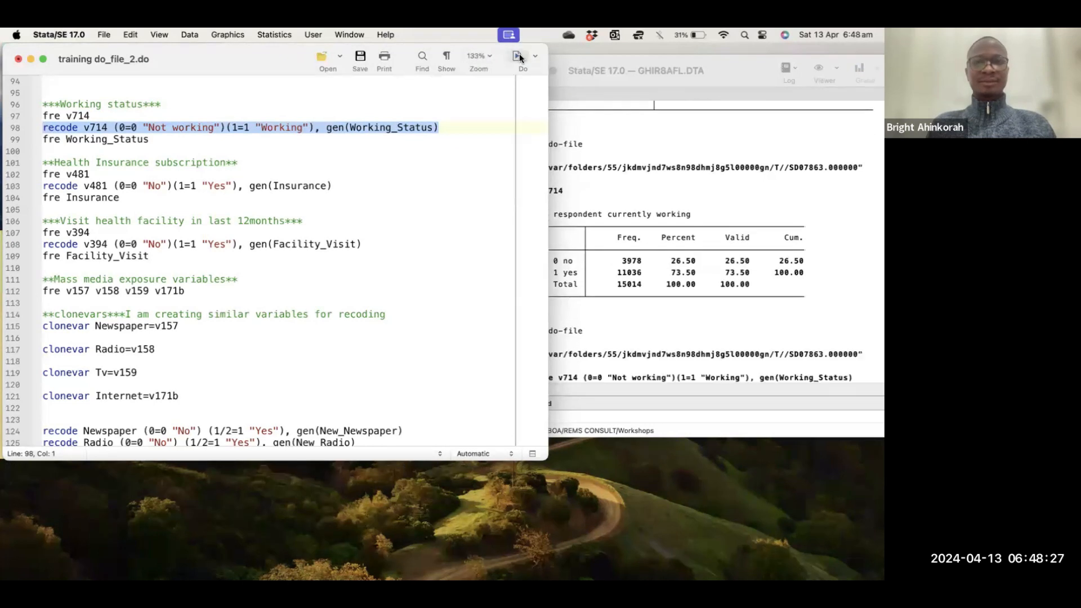
pyautogui.click(607, 311)
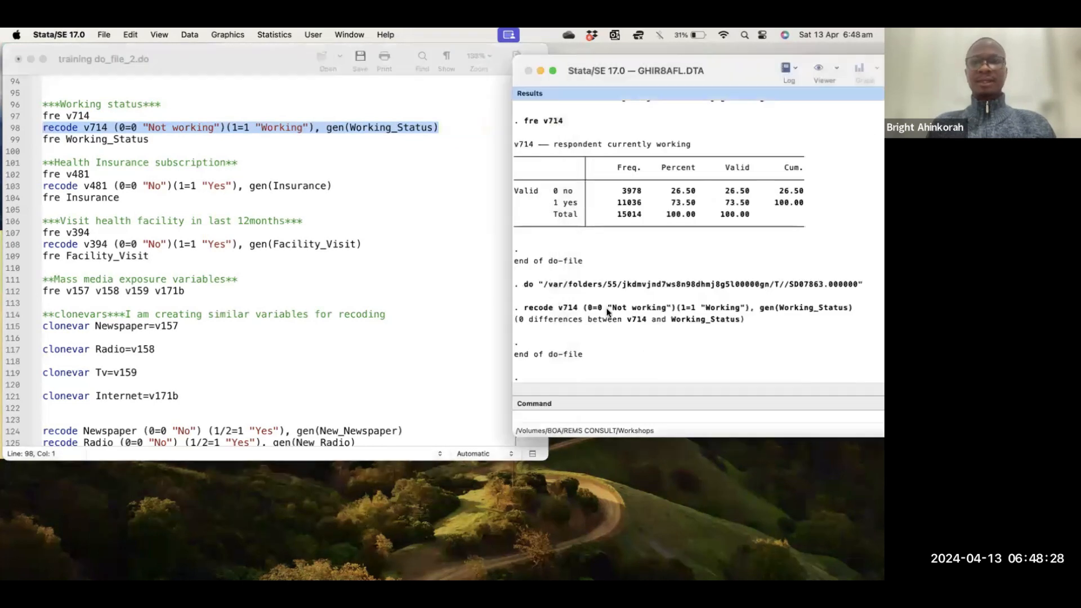
# Run the fre Working_Status command on line 99 to tabulate the recoded working status variable.
pyautogui.click(101, 141)
pyautogui.moveTo(155, 140); pyautogui.dragTo(6, 145)
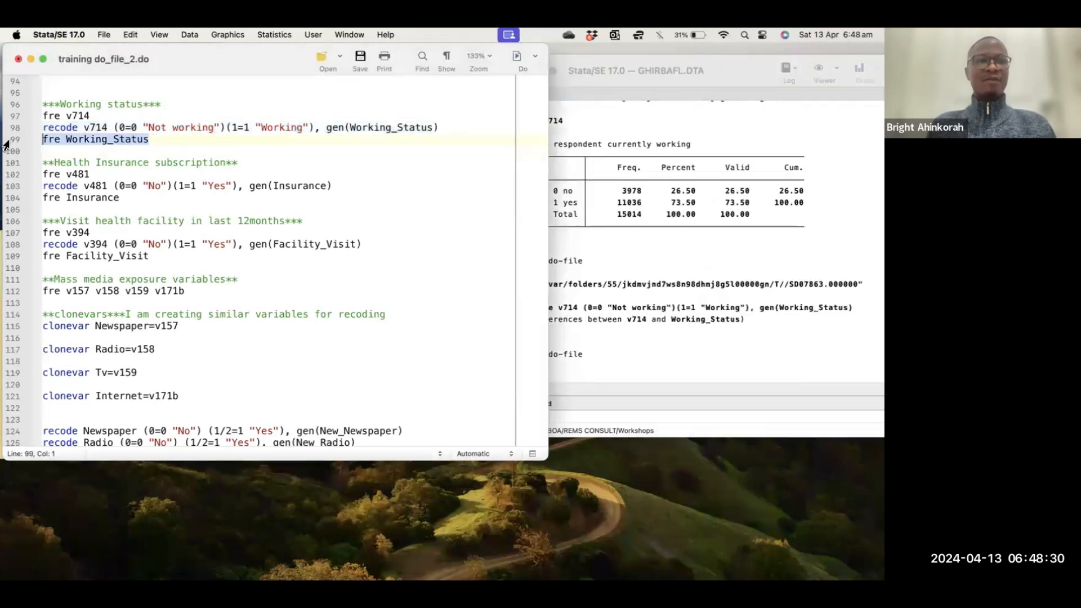
pyautogui.click(517, 57)
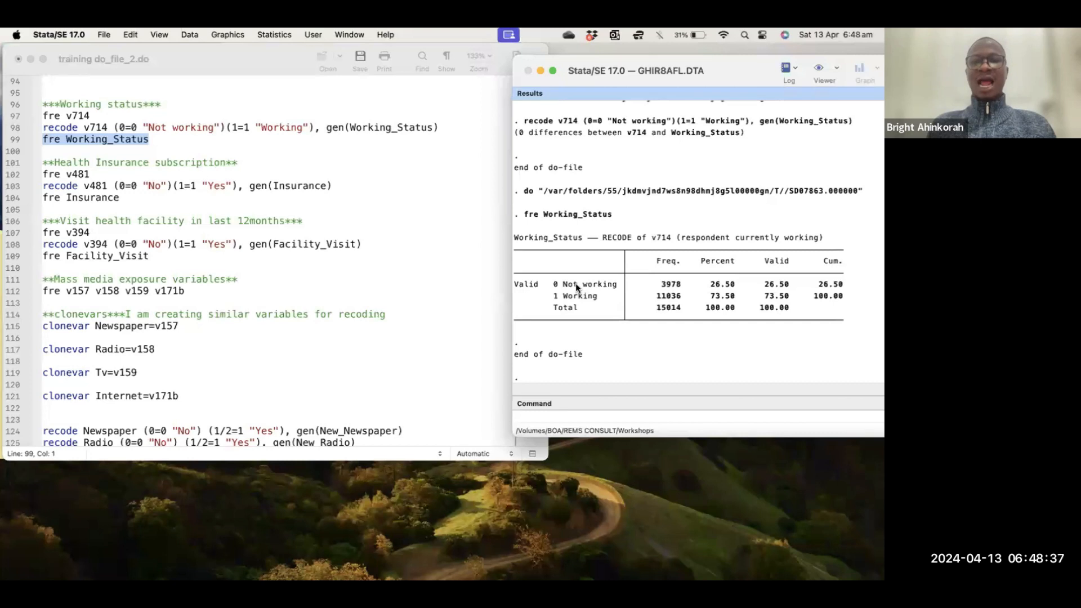
# Review the remaining recoding sections from health insurance to the regional zones, widening the do-file editor and highlighting the three zone comments.
pyautogui.click(264, 258)
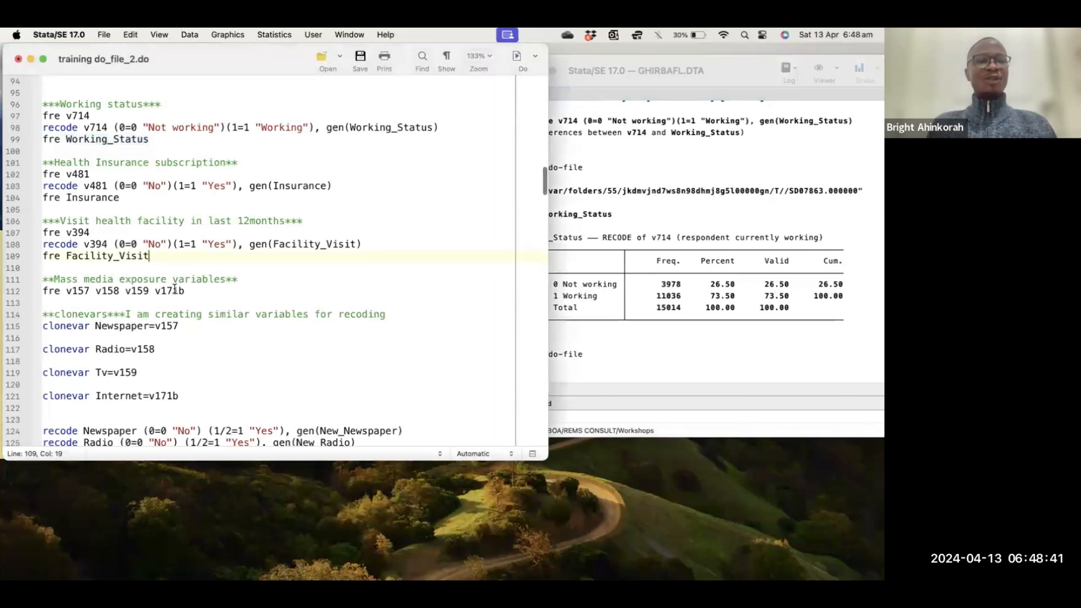
pyautogui.scroll(-2, 175, 289)
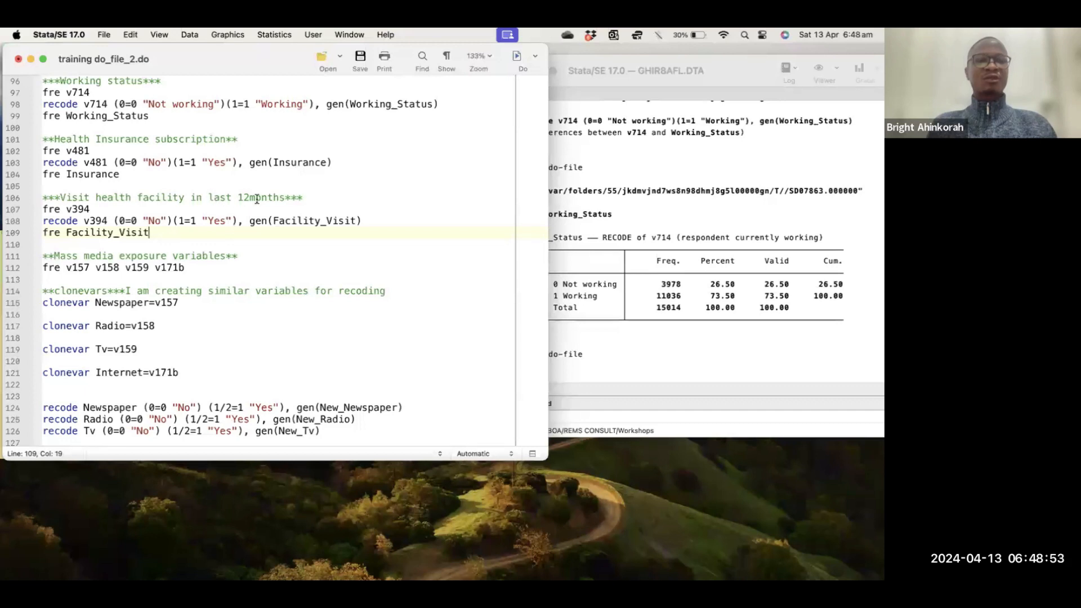
pyautogui.scroll(-4, 210, 249)
pyautogui.scroll(1, 210, 250)
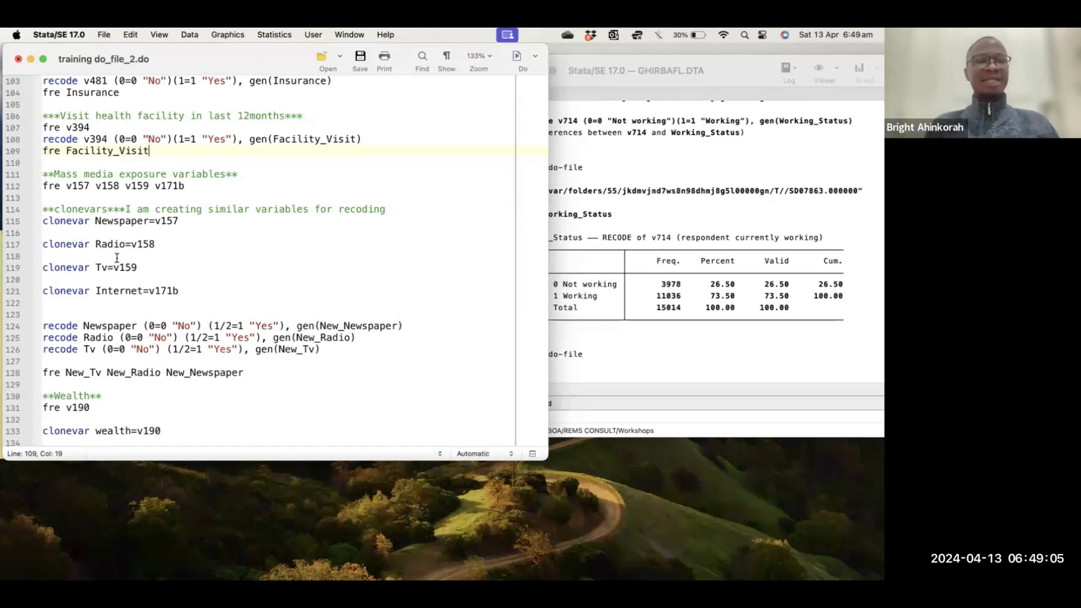
pyautogui.scroll(-5, 116, 258)
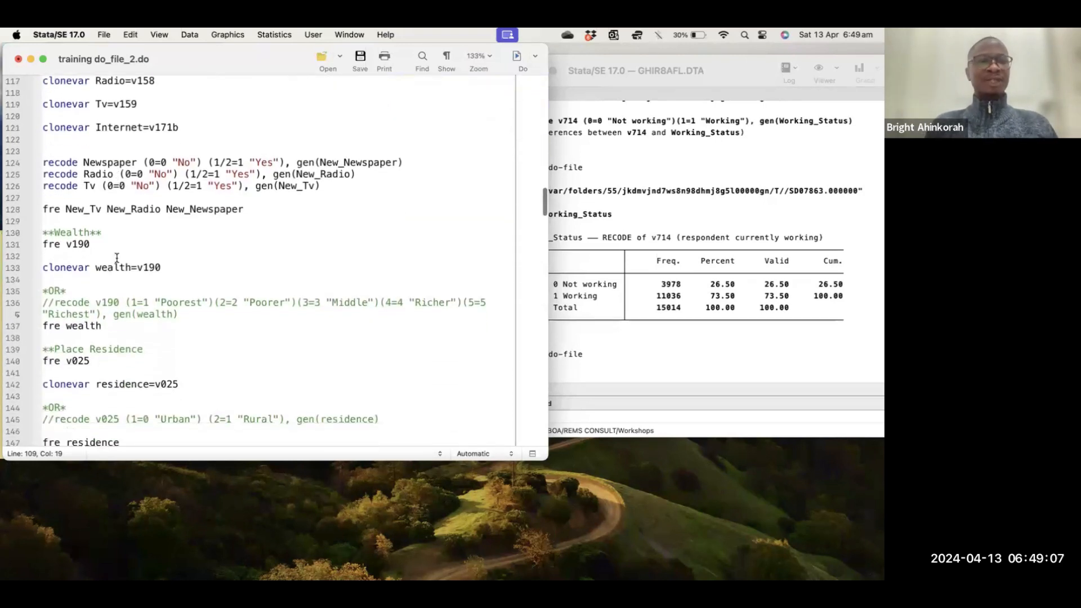
pyautogui.scroll(-3, 116, 258)
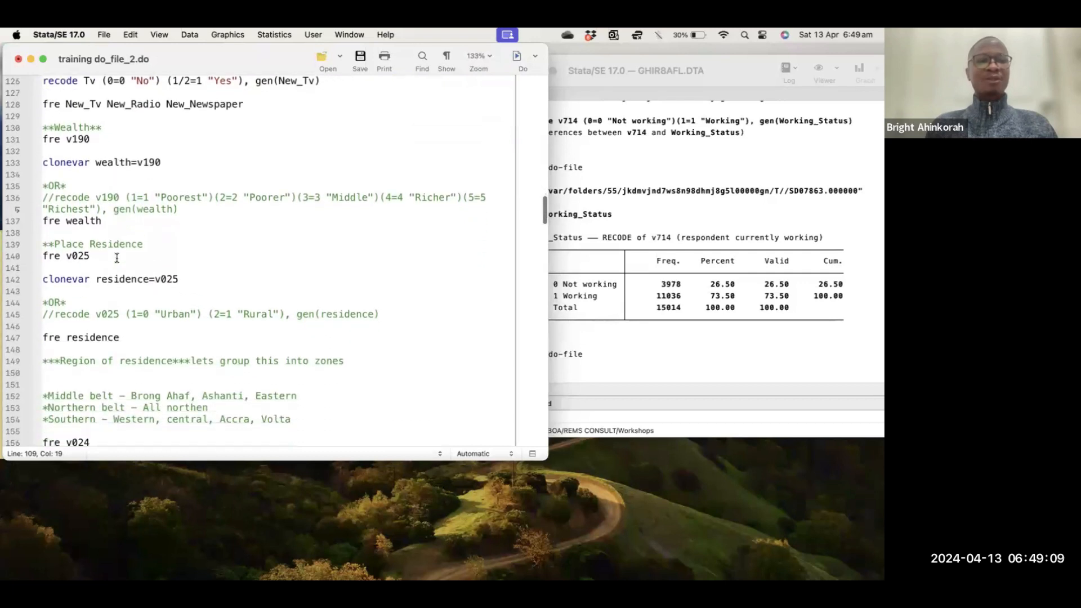
pyautogui.scroll(-3, 117, 258)
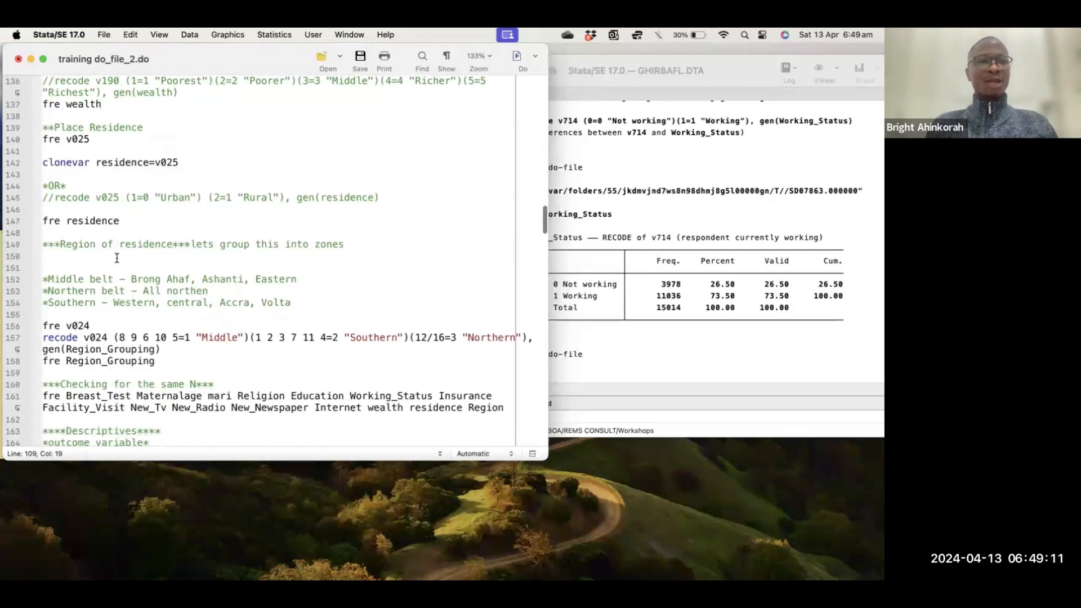
pyautogui.scroll(-2, 117, 258)
pyautogui.scroll(-1, 117, 258)
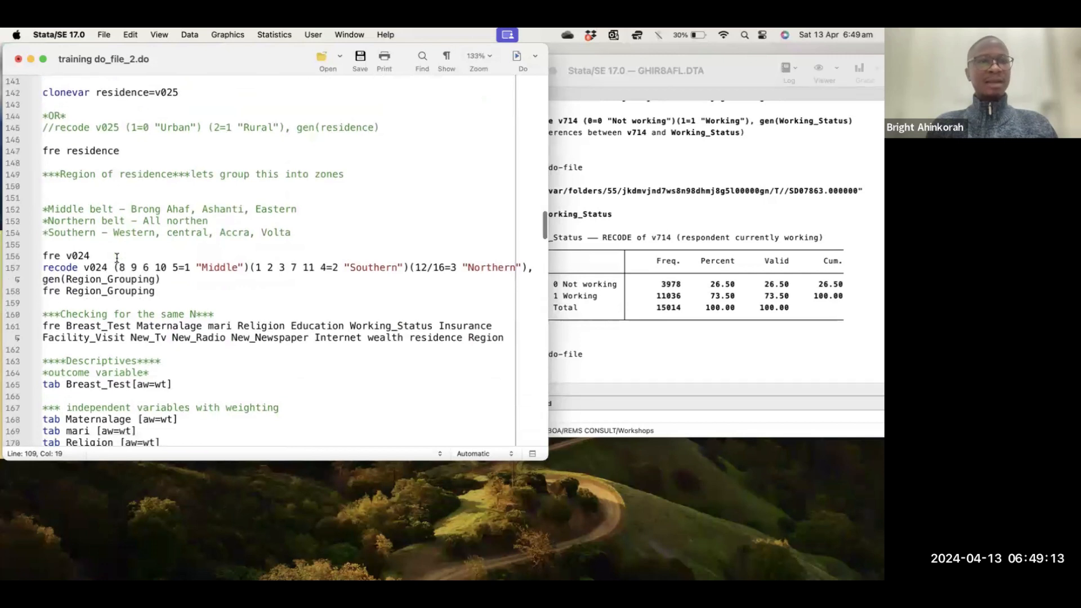
pyautogui.scroll(1, 121, 180)
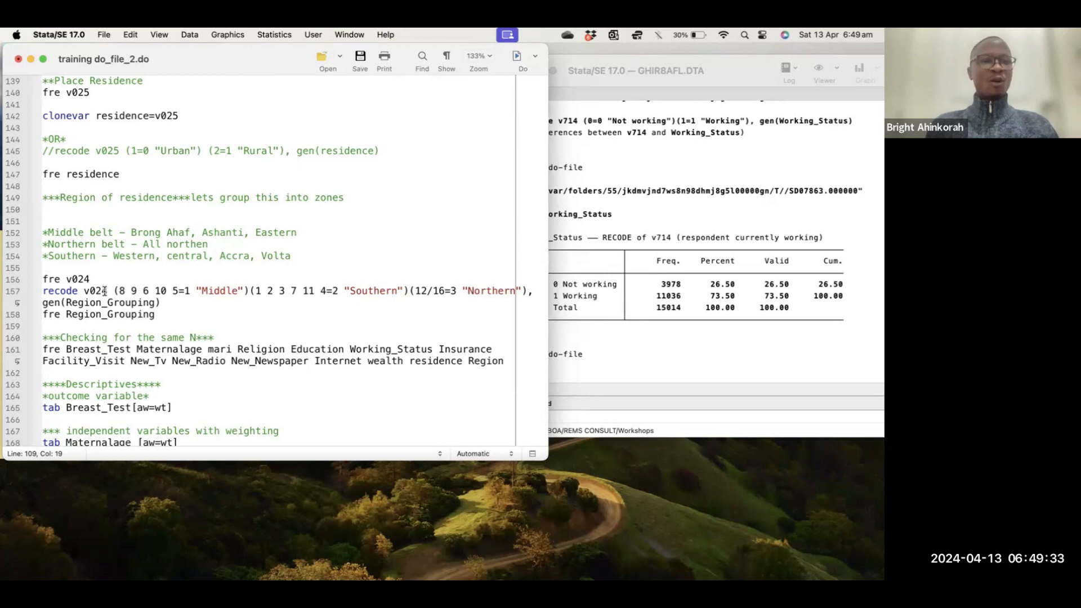
pyautogui.moveTo(549, 152); pyautogui.dragTo(630, 156)
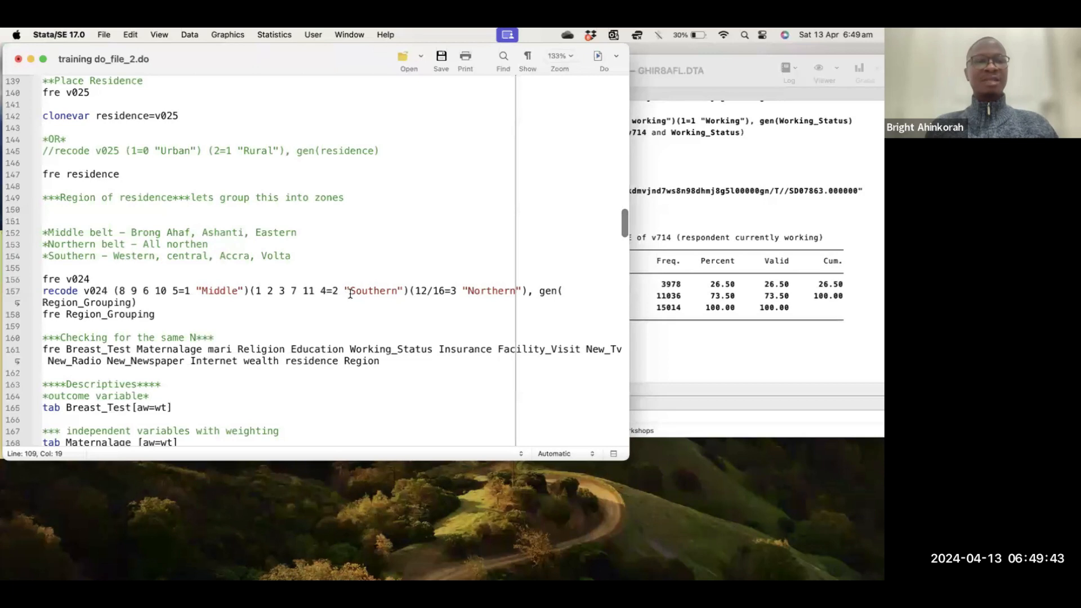
pyautogui.moveTo(290, 256); pyautogui.dragTo(32, 236)
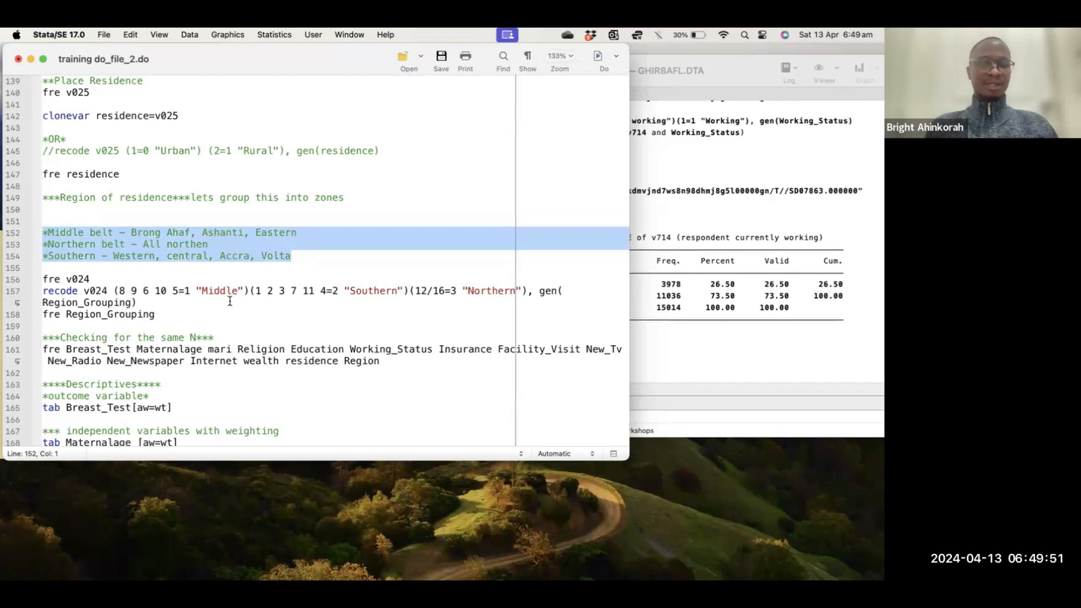
# Insert five blank lines between the fre Region_Grouping command and the "Checking for the same N" comment.
pyautogui.click(112, 325)
pyautogui.press('Return')
pyautogui.press('Return')
pyautogui.press('Return')
pyautogui.press('Return')
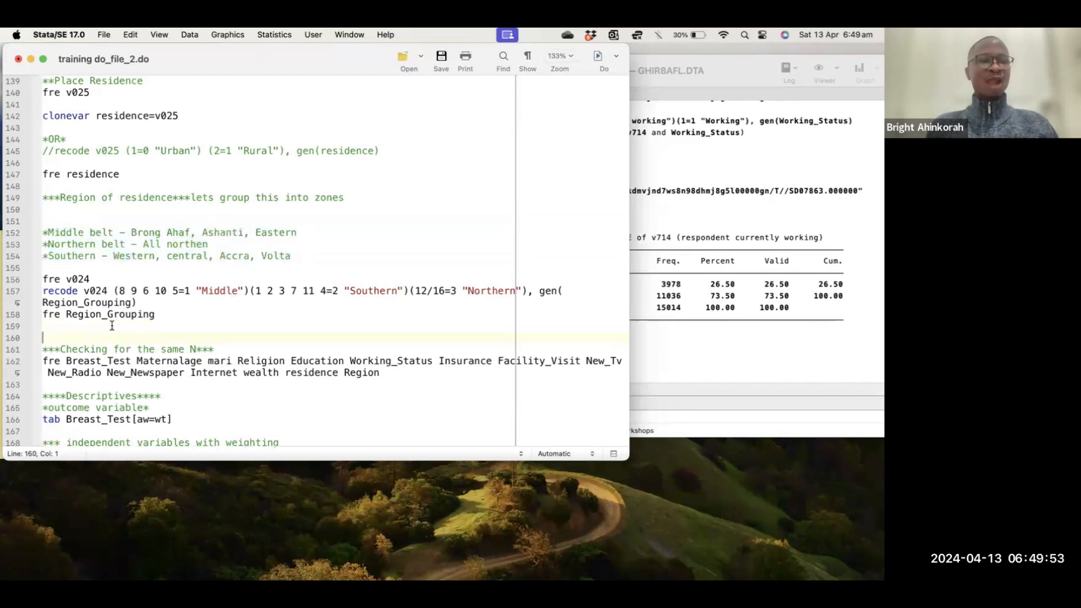
pyautogui.press('Return')
# Run the do-file from the "basic stata commands" comment on line 2 through fre Region_Grouping on line 158 and bring up the results.
pyautogui.click(52, 324)
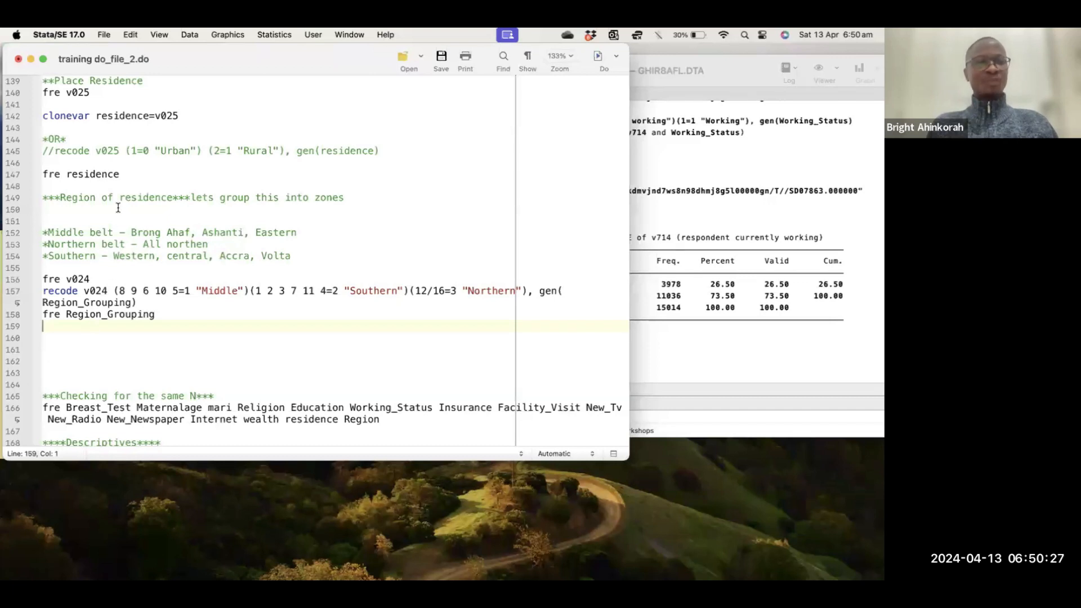
pyautogui.scroll(1, 117, 163)
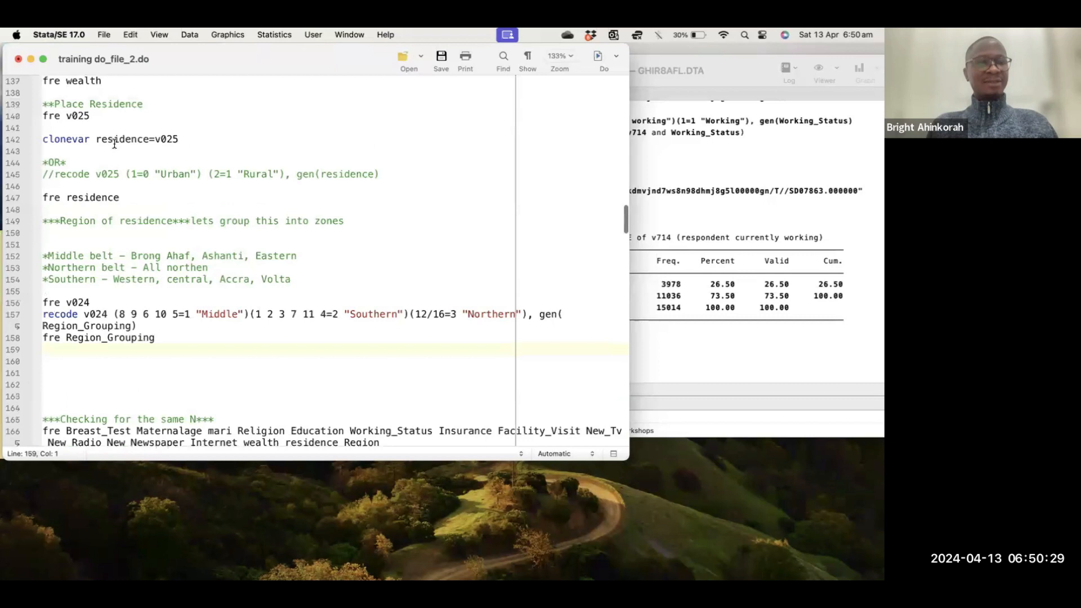
pyautogui.scroll(20, 114, 144)
pyautogui.keyDown('shift'); pyautogui.click(44, 92); pyautogui.keyUp('shift')
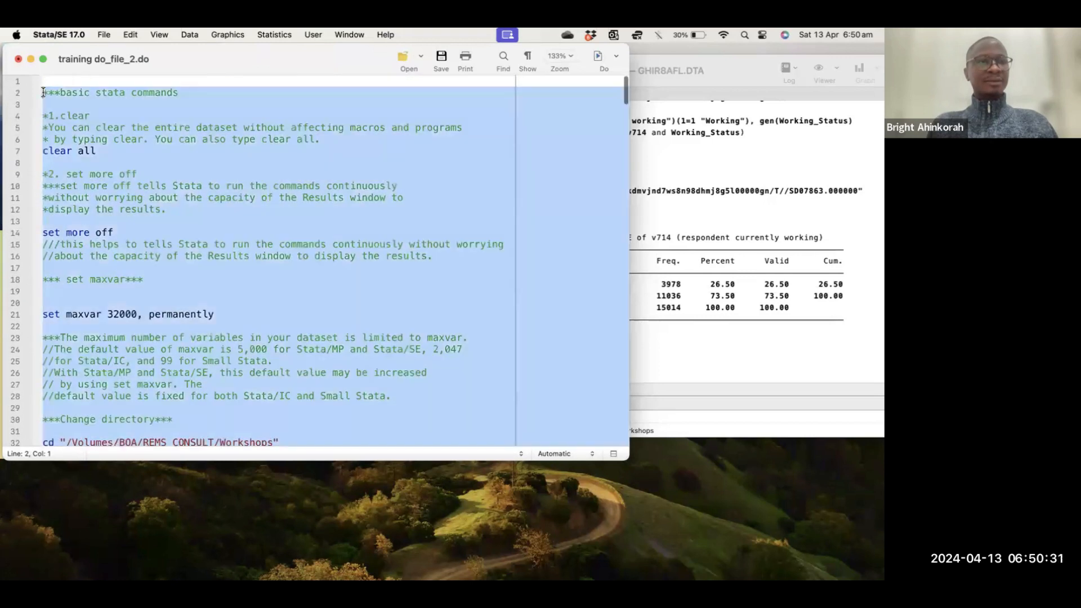
pyautogui.scroll(-20, 94, 192)
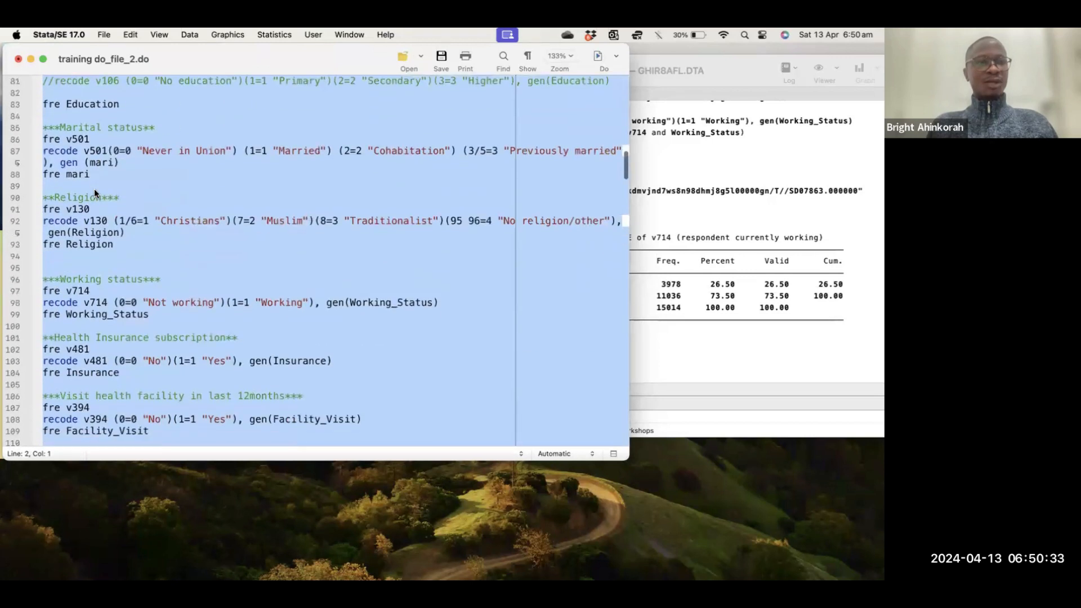
pyautogui.scroll(-9, 93, 188)
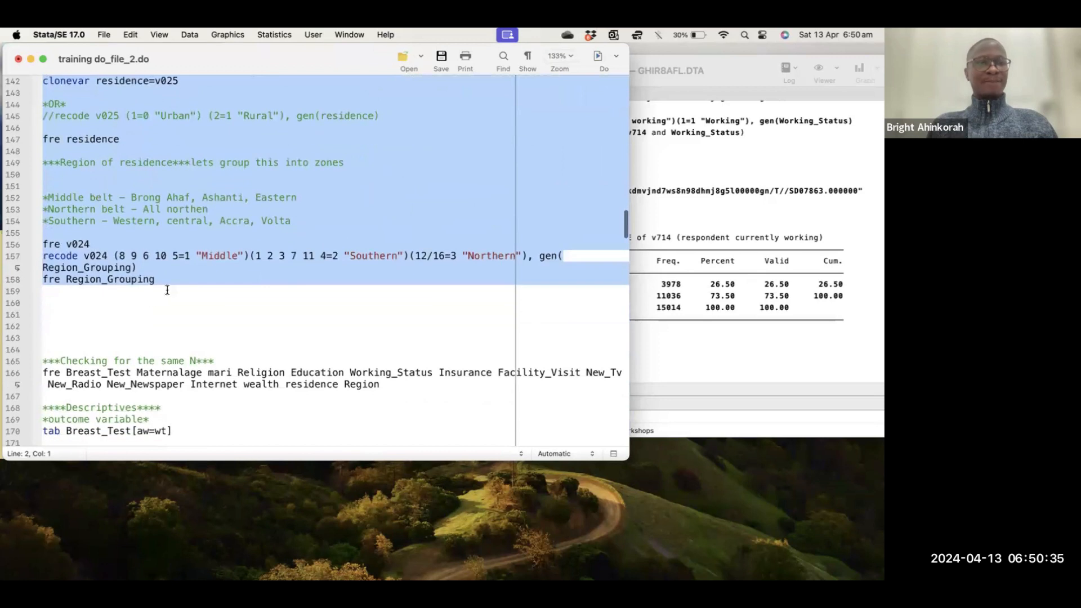
pyautogui.click(598, 55)
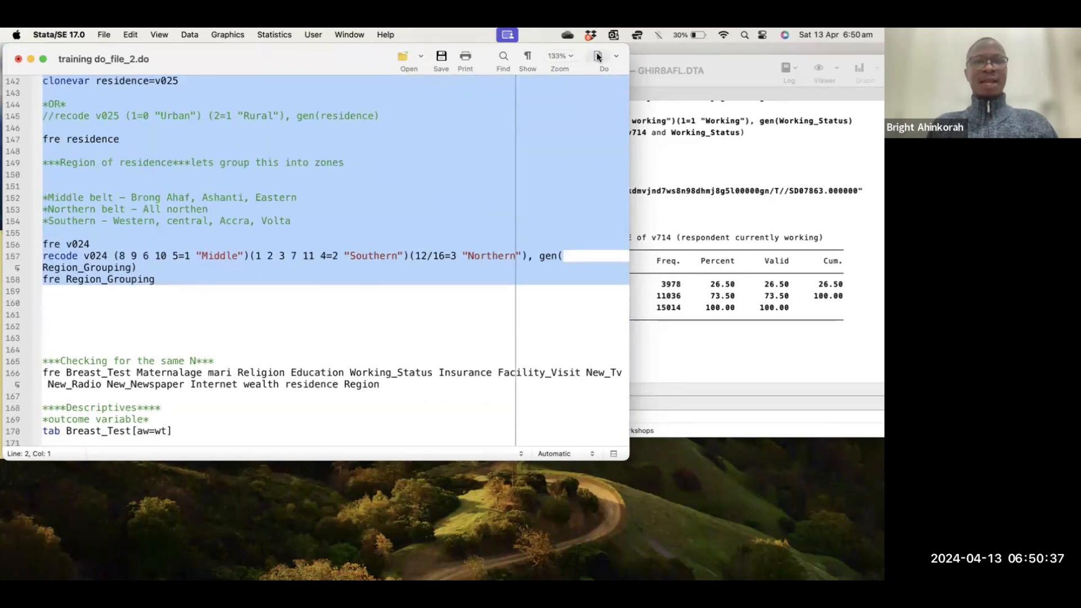
pyautogui.click(708, 223)
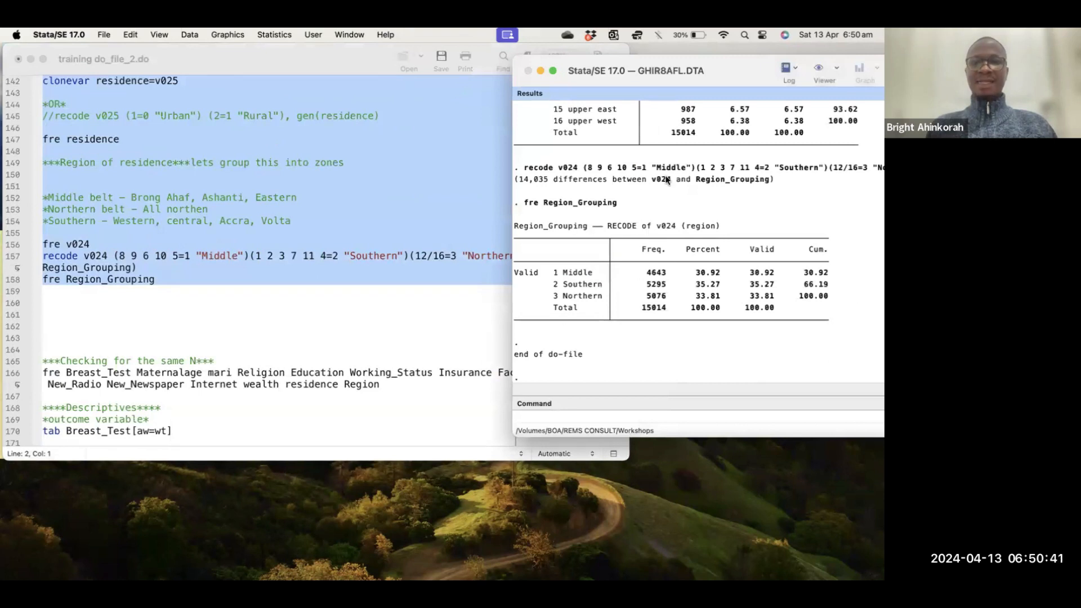
# Delete the five extra blank lines above the "Checking for the same N" comment.
pyautogui.click(260, 318)
pyautogui.click(68, 346)
pyautogui.press('BackSpace')
pyautogui.press('BackSpace')
pyautogui.press('BackSpace')
pyautogui.press('BackSpace')
pyautogui.press('BackSpace')
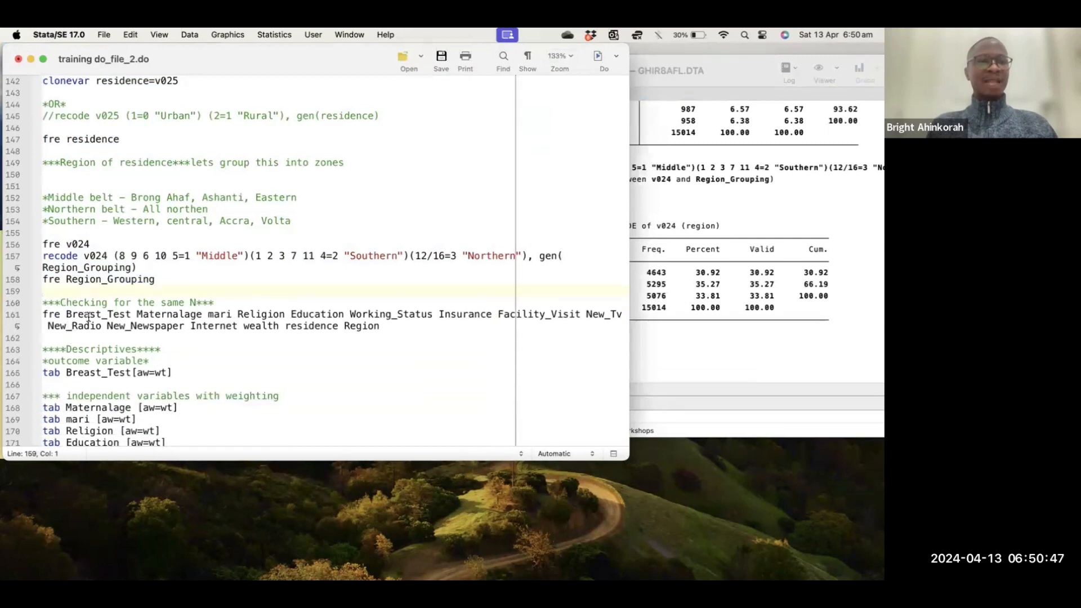
# Widen the do-file editor and run the "Checking for the same N" block, which tabulates all variables from Breast_Test to Region.
pyautogui.moveTo(629, 164); pyautogui.dragTo(717, 164)
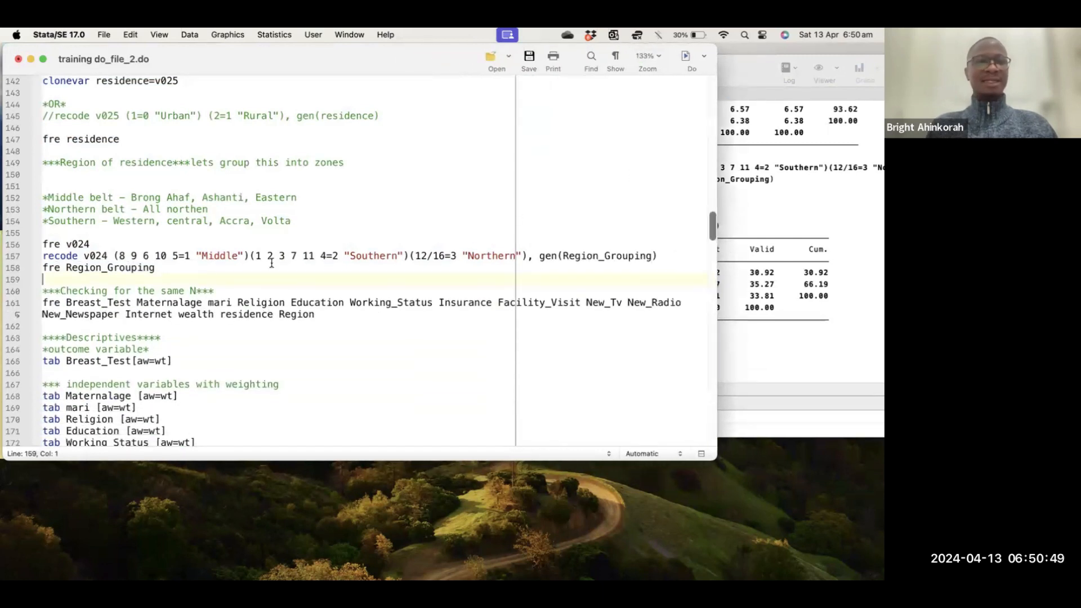
pyautogui.moveTo(325, 317); pyautogui.dragTo(35, 294)
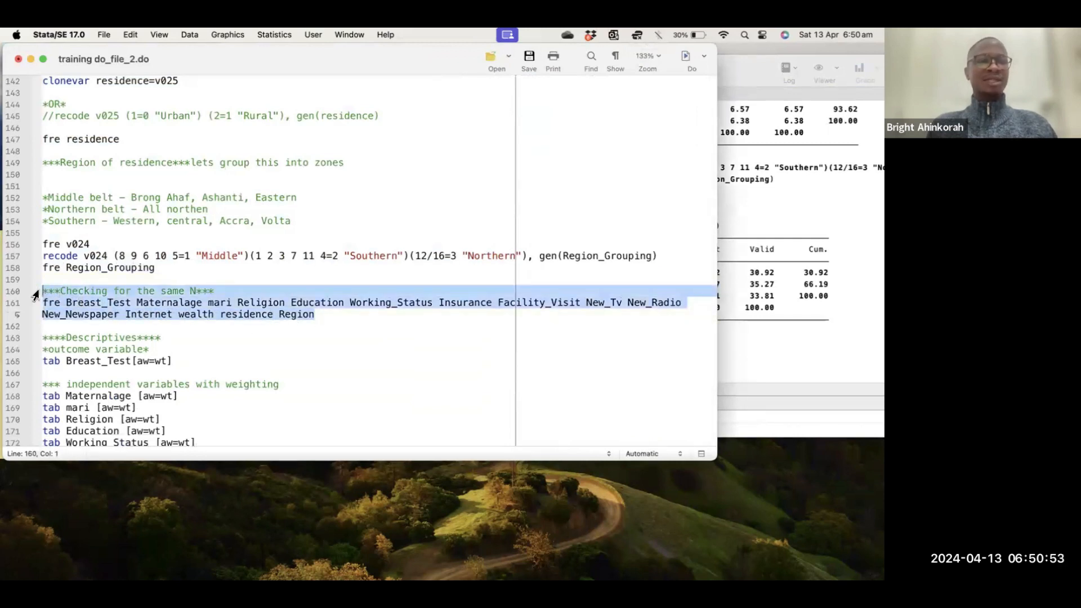
pyautogui.click(687, 57)
# Examine the frequency tables from Breast_Test through Region_Grouping and compare the total number of observations of each variable.
pyautogui.scroll(20, 641, 273)
pyautogui.scroll(20, 639, 277)
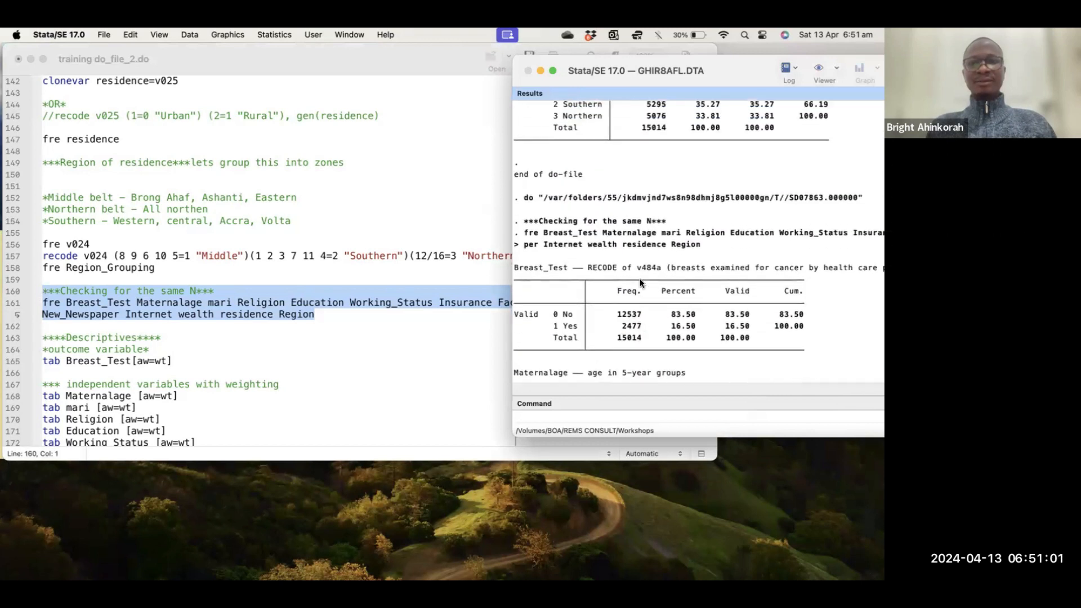
pyautogui.scroll(-3, 640, 282)
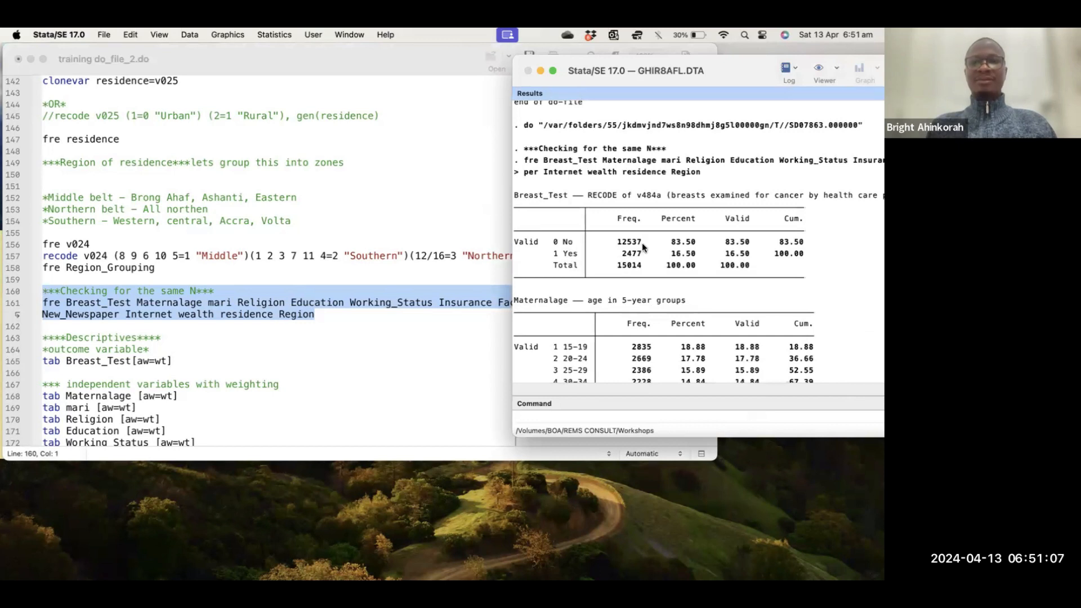
pyautogui.scroll(-3, 635, 258)
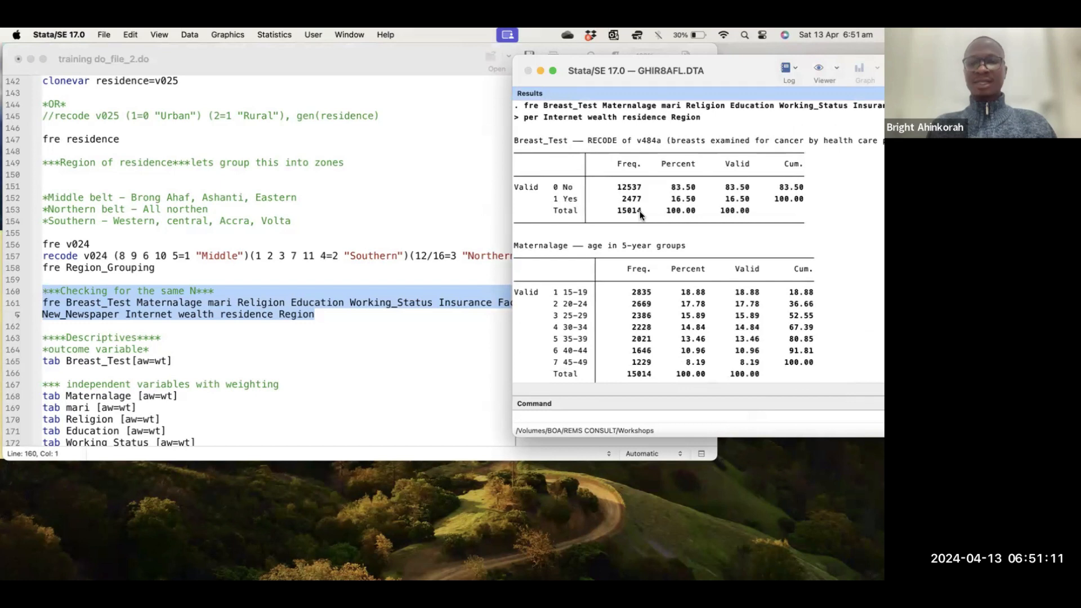
pyautogui.scroll(-5, 641, 215)
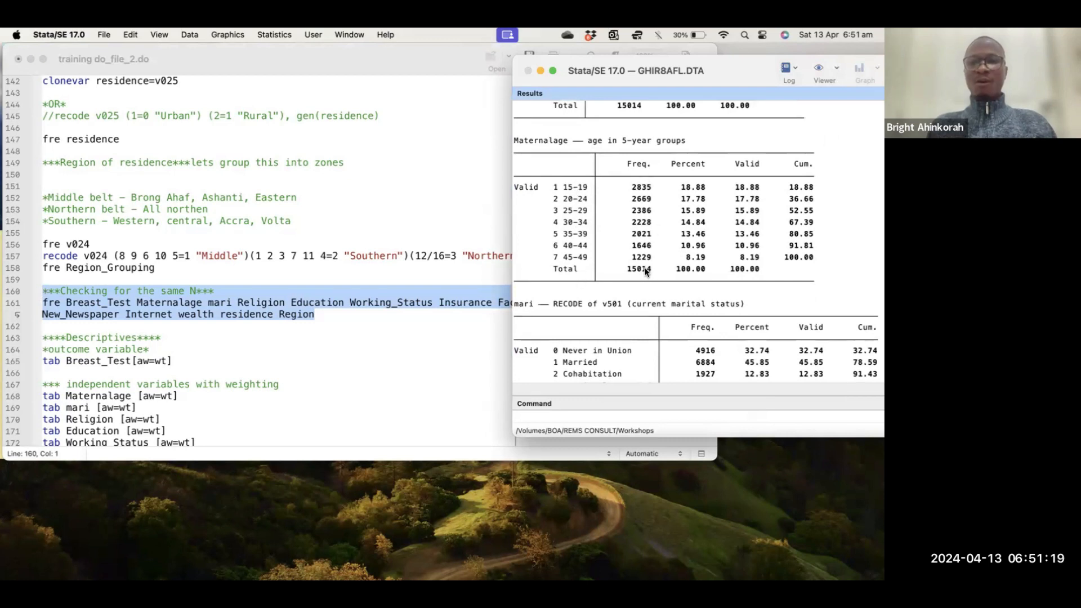
pyautogui.scroll(-5, 642, 267)
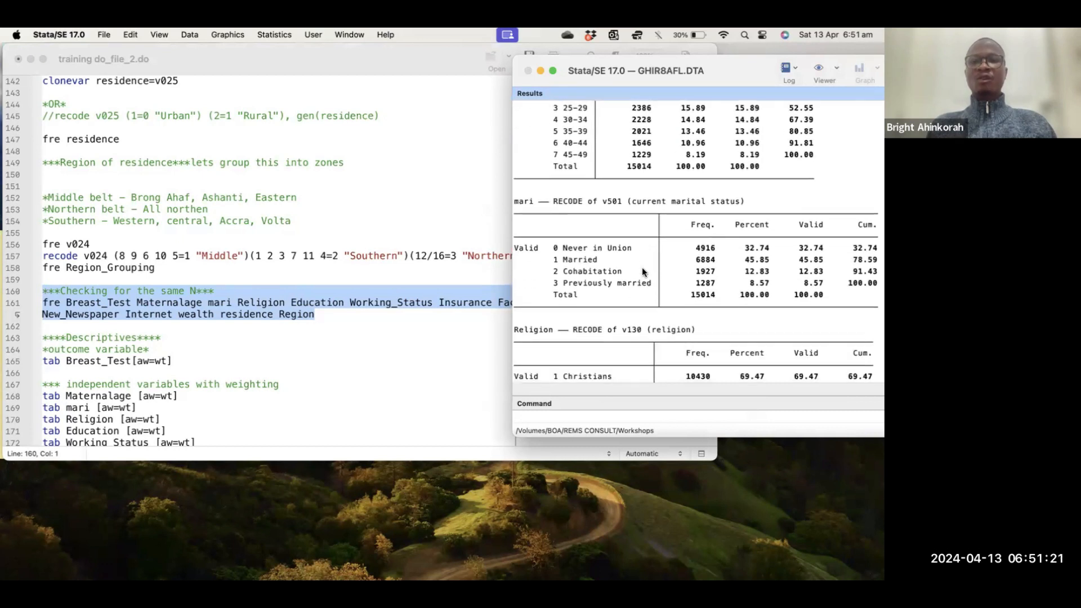
pyautogui.scroll(-2, 640, 265)
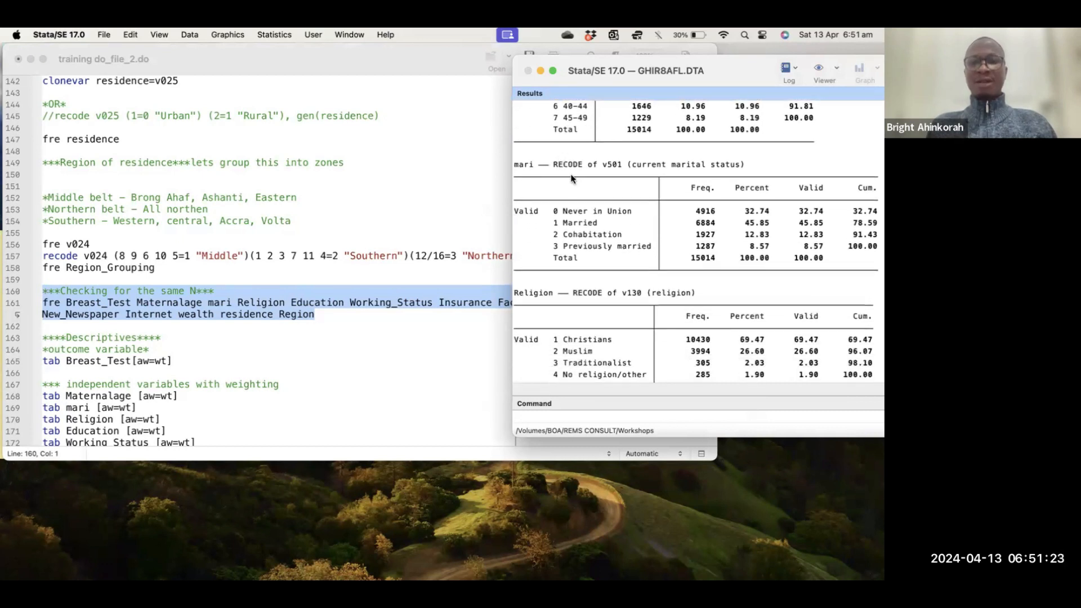
pyautogui.scroll(-3, 593, 239)
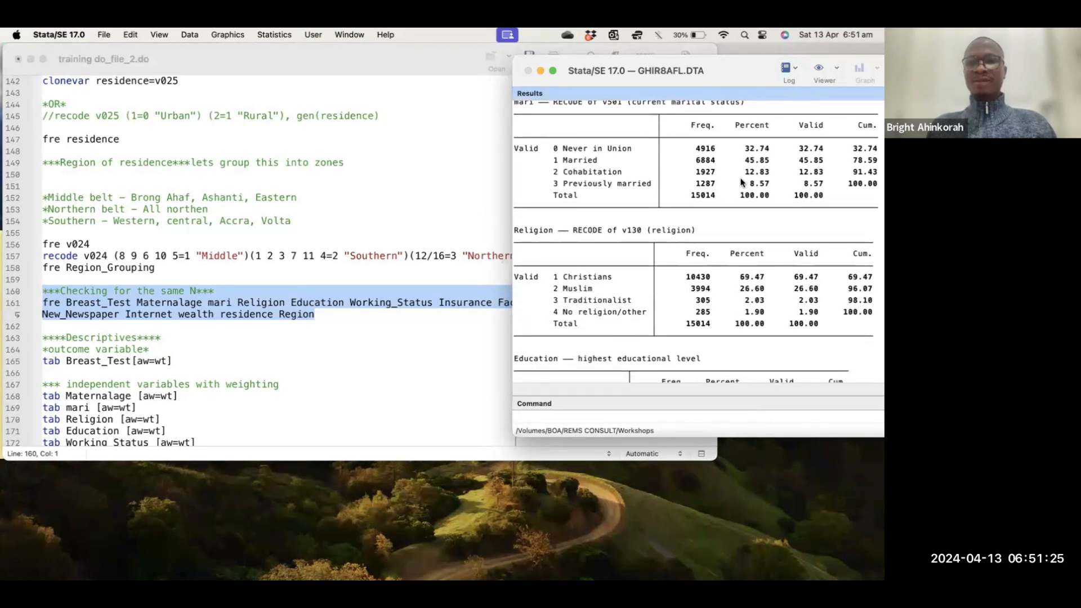
pyautogui.scroll(-3, 585, 299)
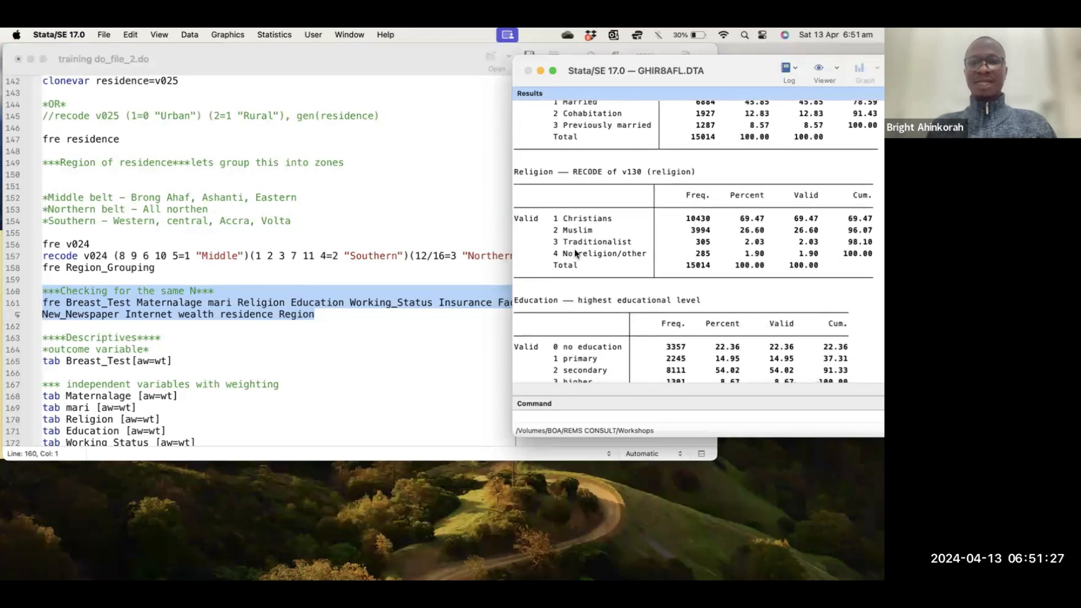
pyautogui.scroll(-5, 575, 249)
pyautogui.scroll(-8, 576, 288)
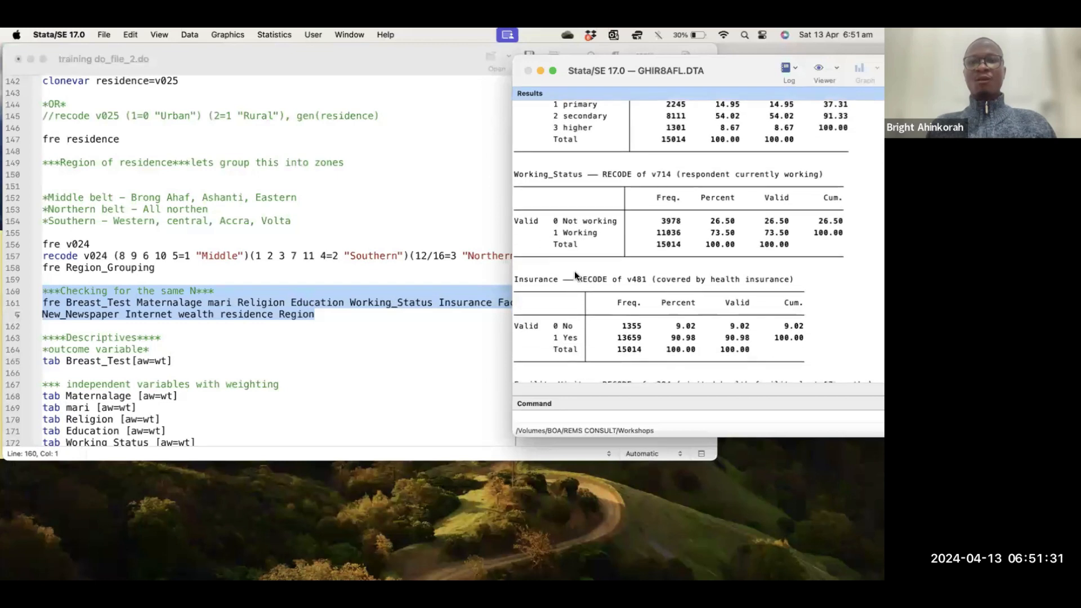
pyautogui.scroll(-6, 586, 218)
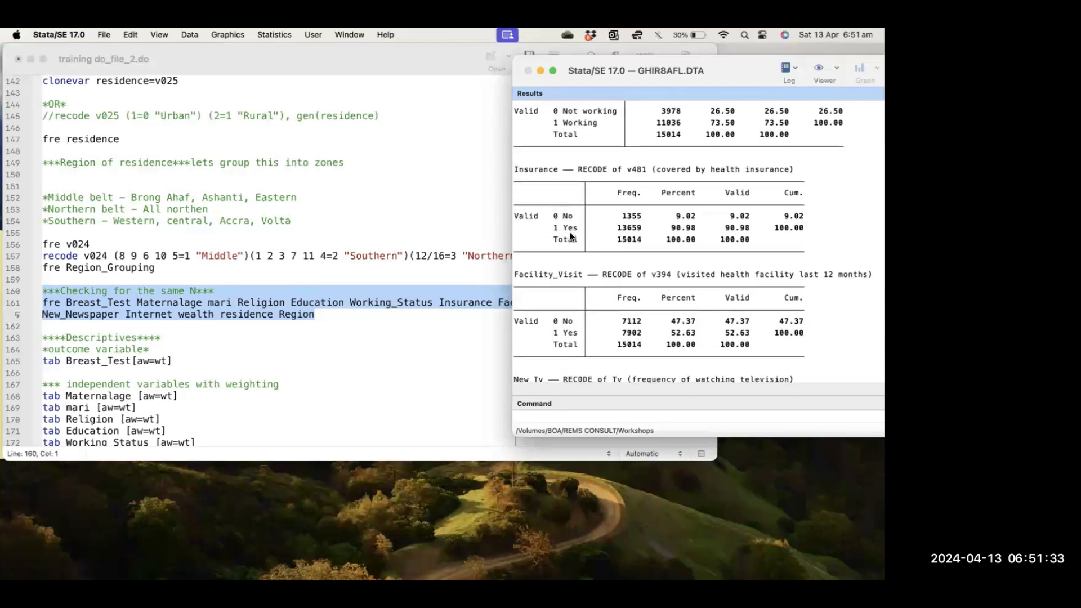
pyautogui.scroll(-6, 570, 234)
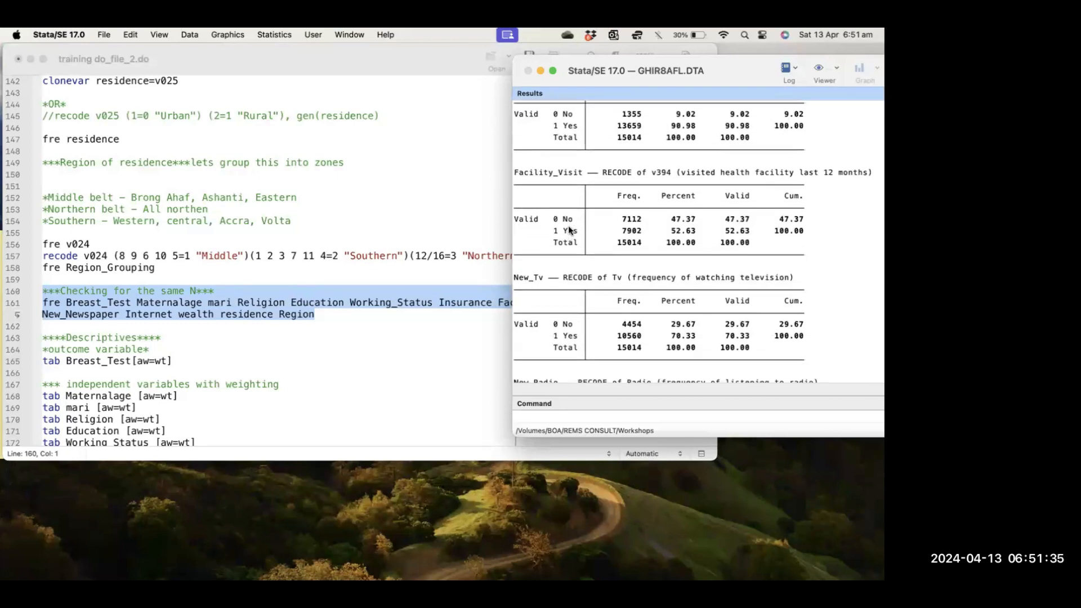
pyautogui.scroll(-6, 567, 231)
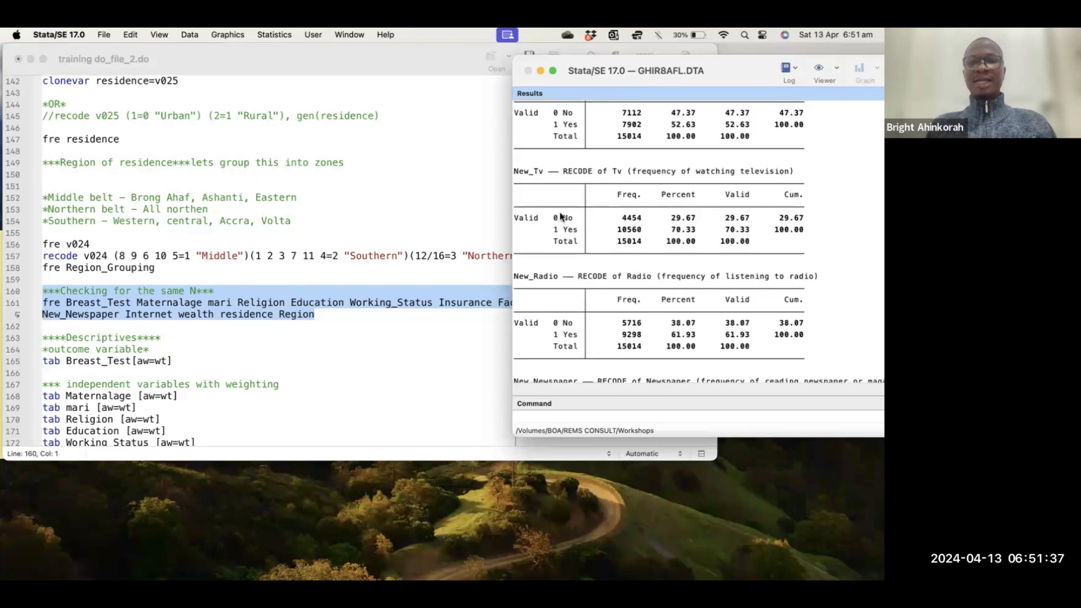
pyautogui.scroll(-6, 565, 238)
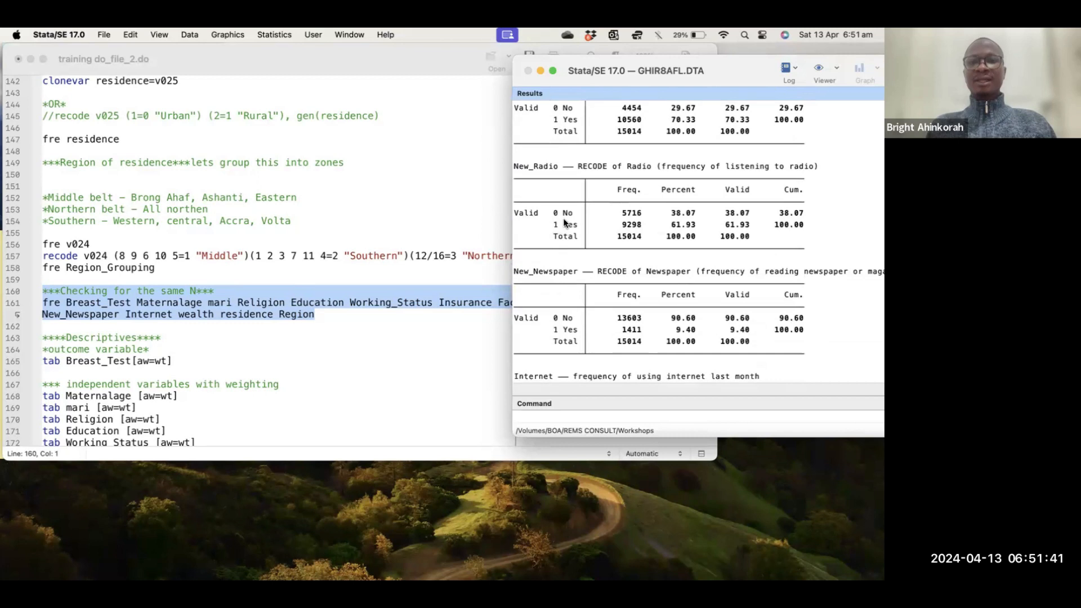
pyautogui.scroll(-9, 563, 213)
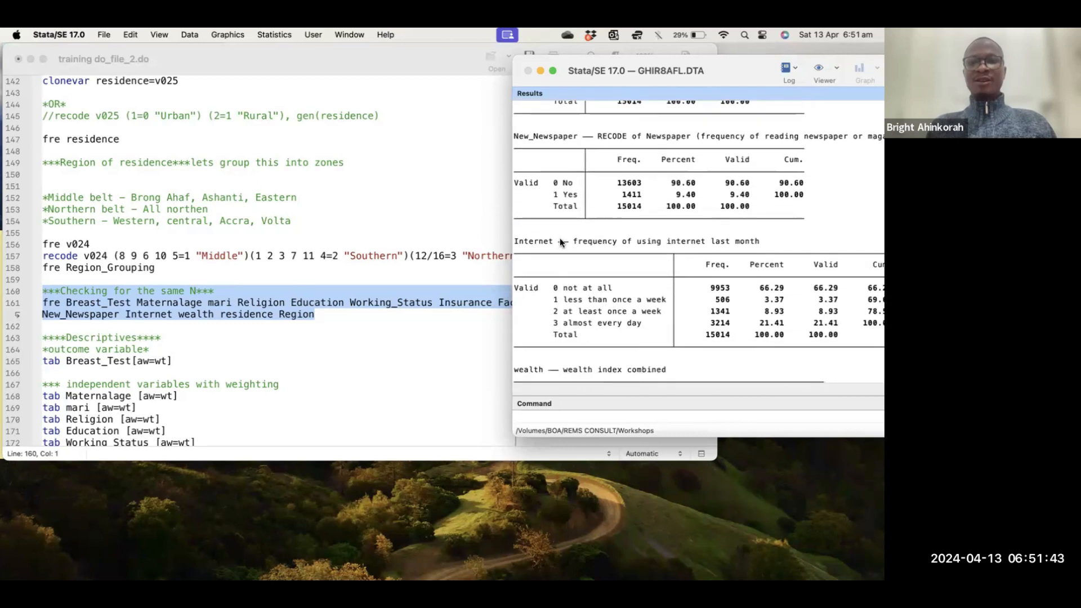
pyautogui.scroll(-4, 568, 269)
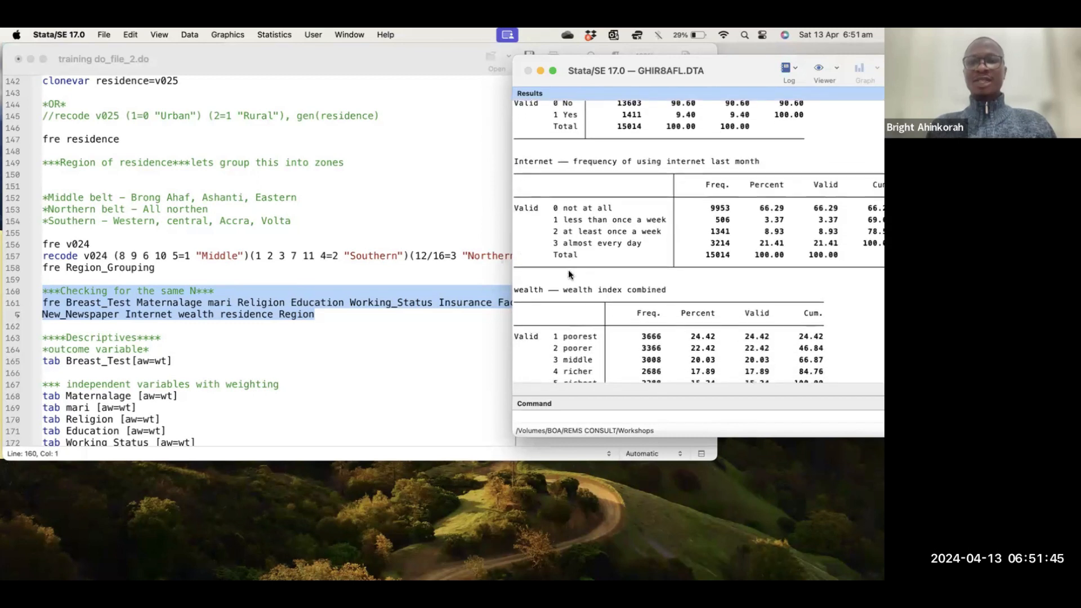
pyautogui.scroll(-8, 569, 269)
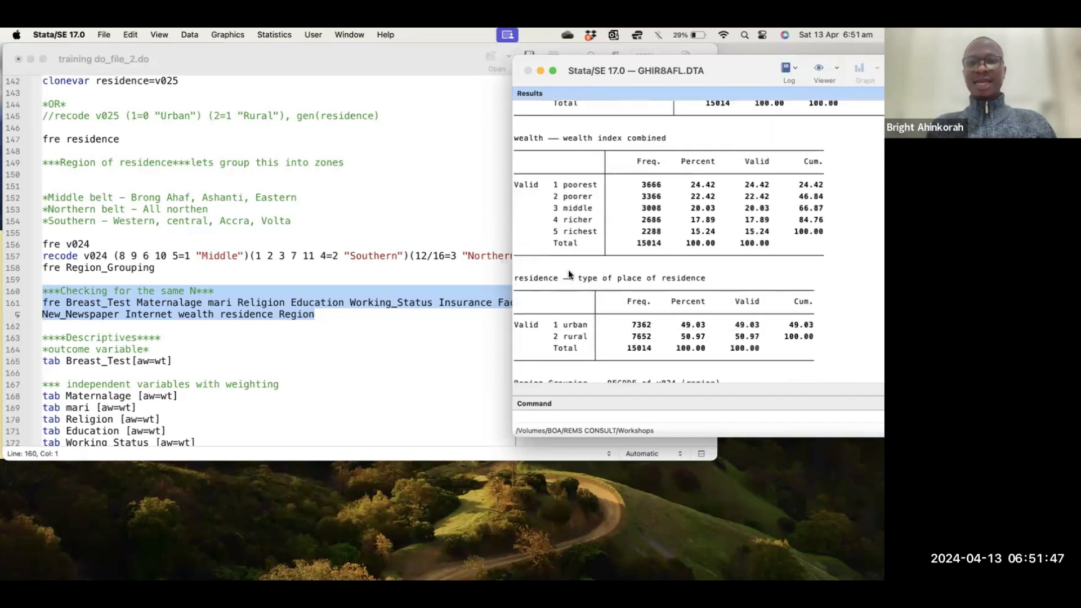
pyautogui.scroll(-8, 569, 269)
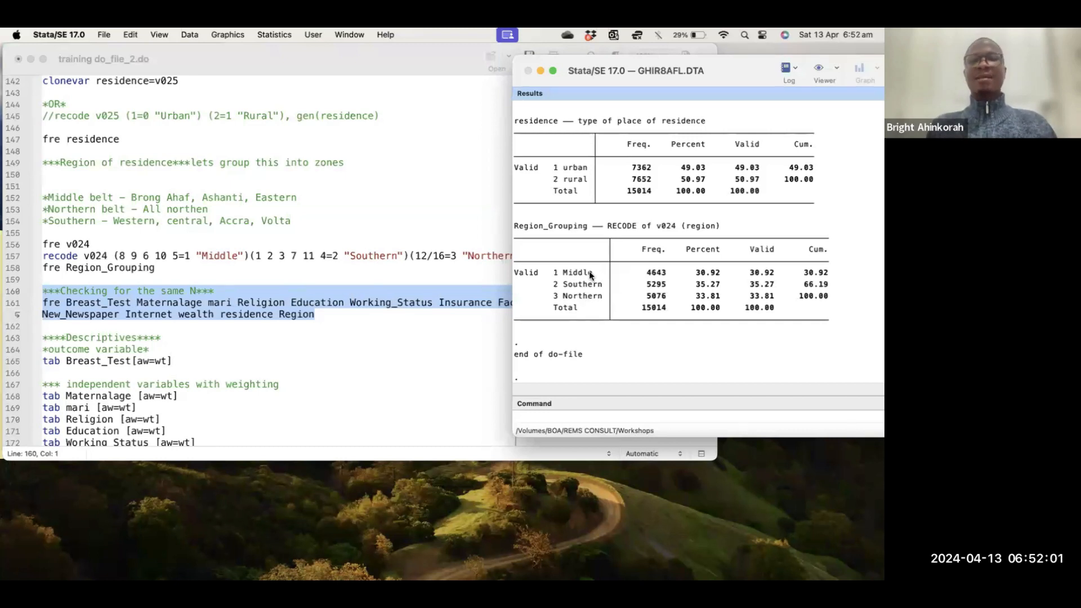
# Run the weighted tabulation tab Breast_Test[aw=wt] on line 165 and compare its percentages with the unweighted Breast_Test table.
pyautogui.click(318, 297)
pyautogui.click(319, 295)
pyautogui.scroll(-2, 211, 346)
pyautogui.scroll(-3, 211, 346)
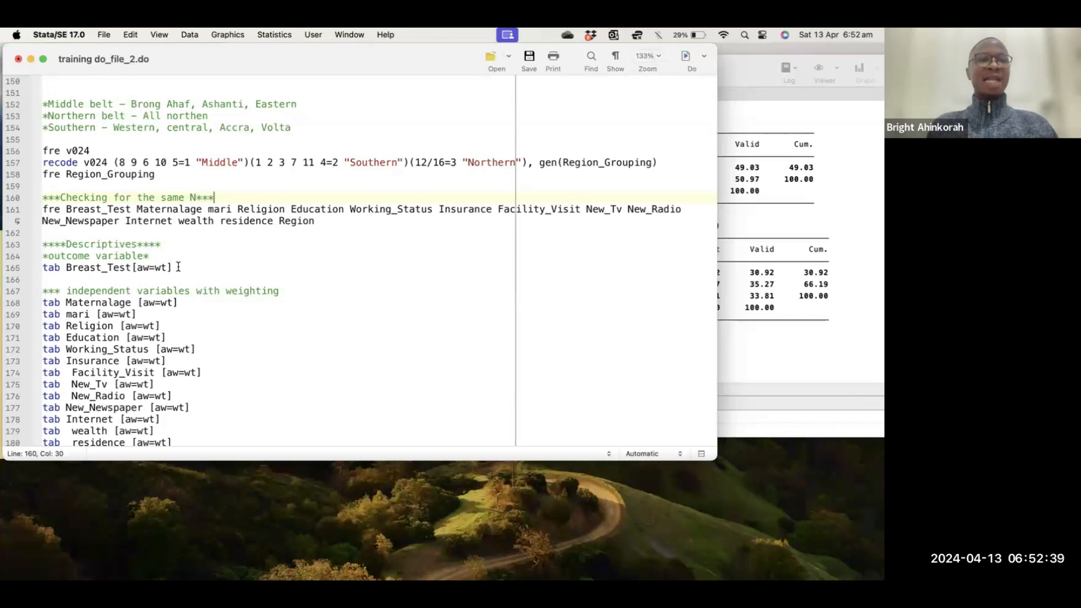
pyautogui.click(139, 269)
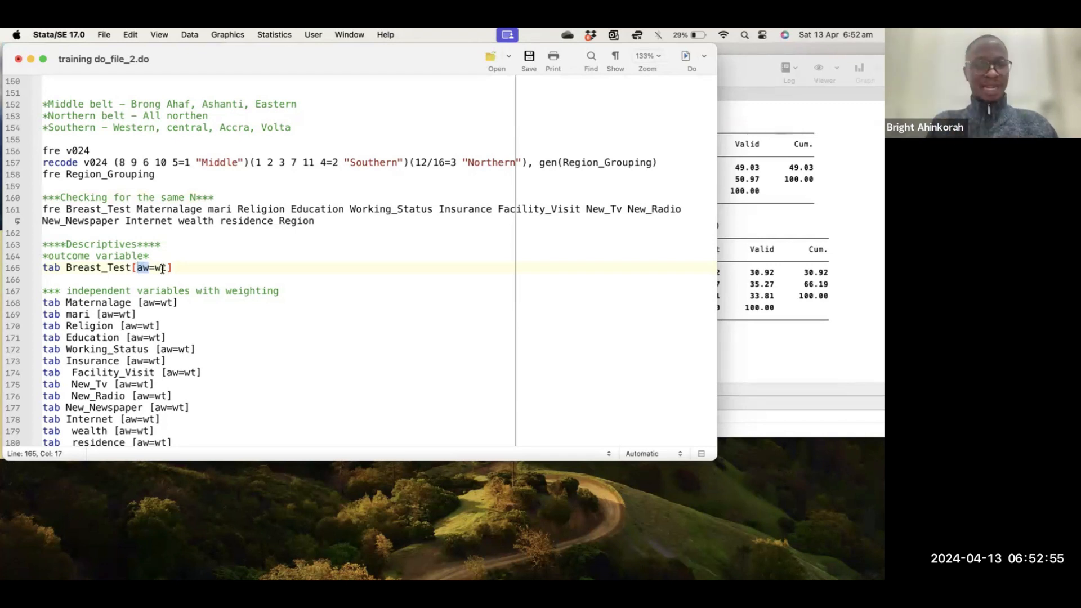
pyautogui.click(173, 268)
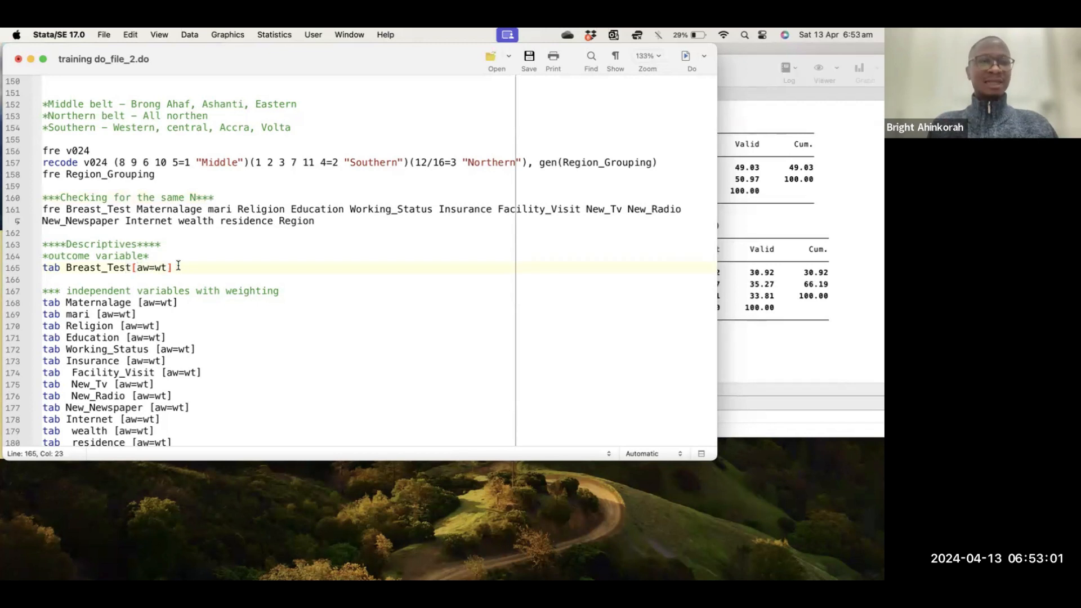
pyautogui.moveTo(180, 267); pyautogui.dragTo(33, 270)
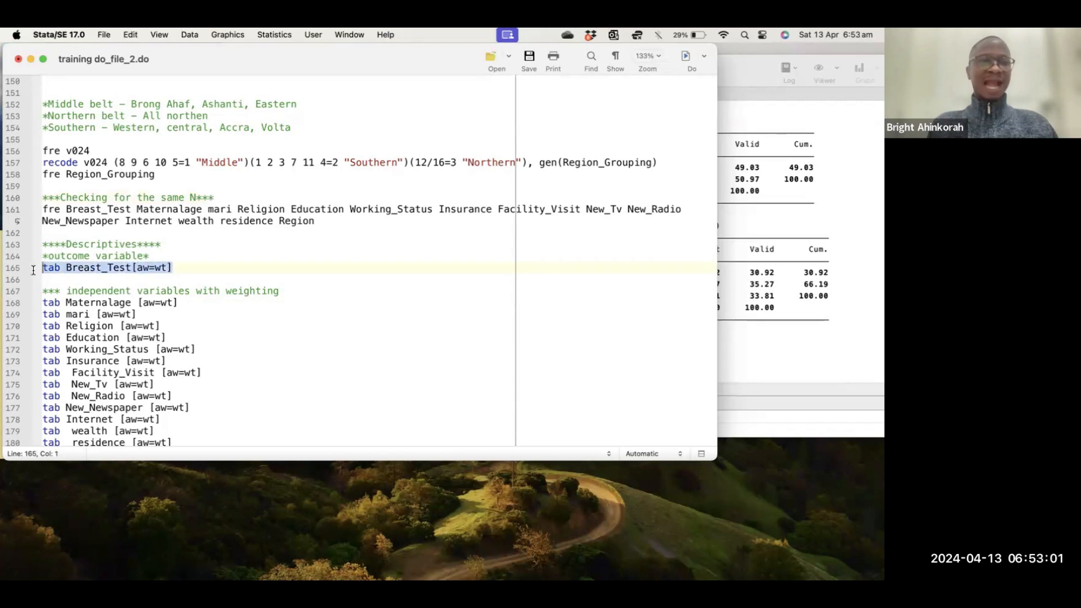
pyautogui.click(686, 57)
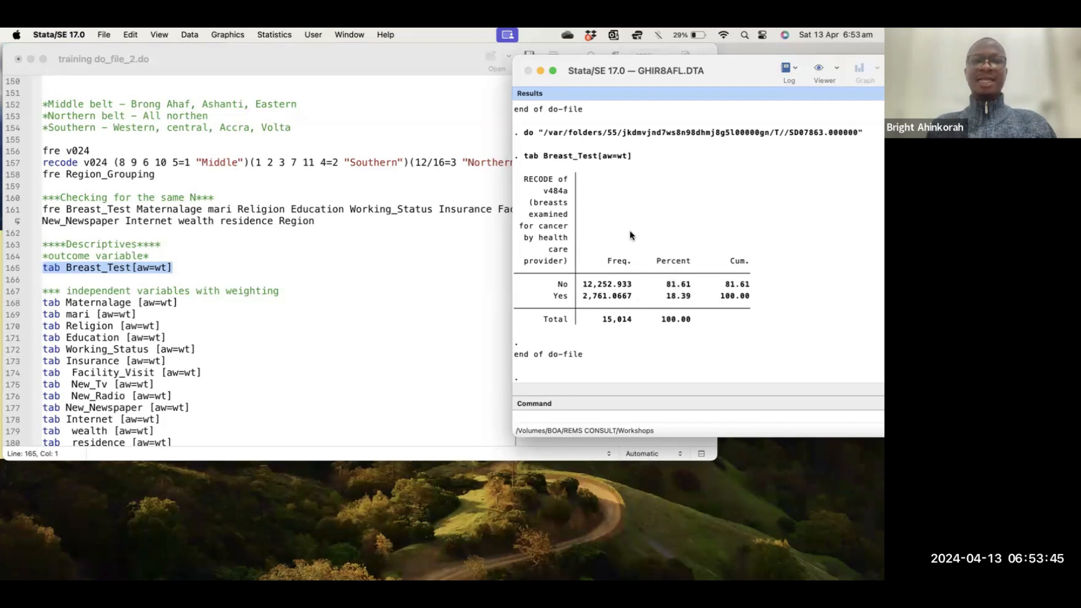
pyautogui.scroll(15, 602, 196)
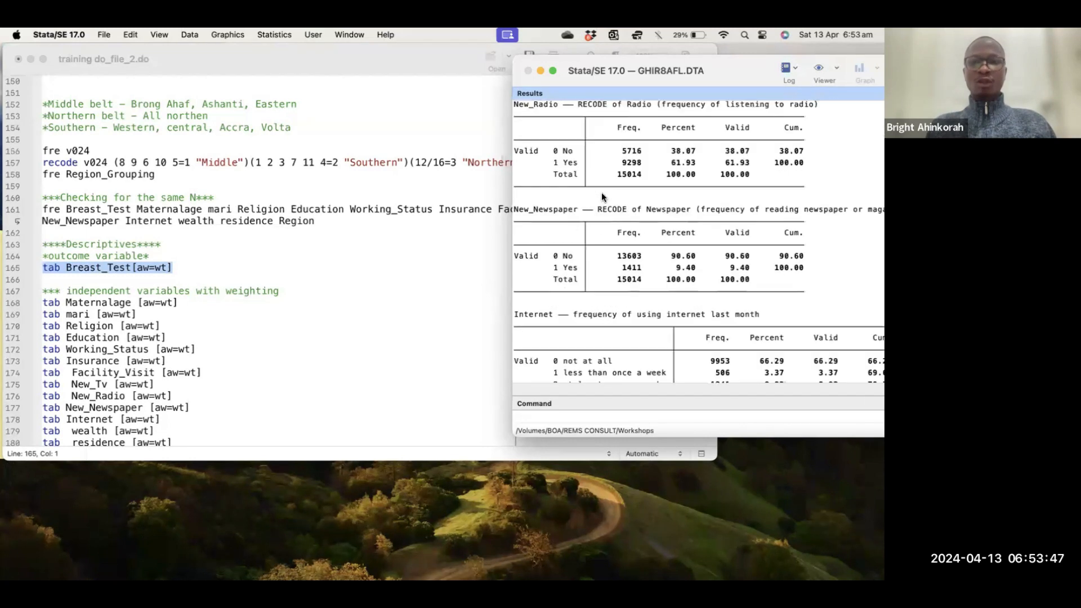
pyautogui.scroll(15, 602, 194)
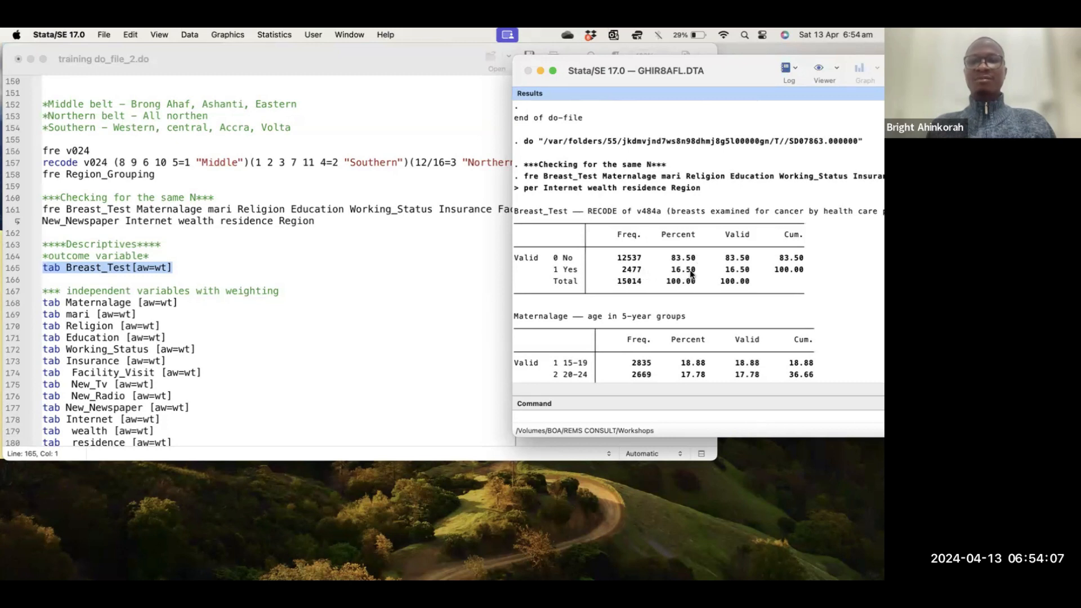
pyautogui.scroll(-15, 690, 269)
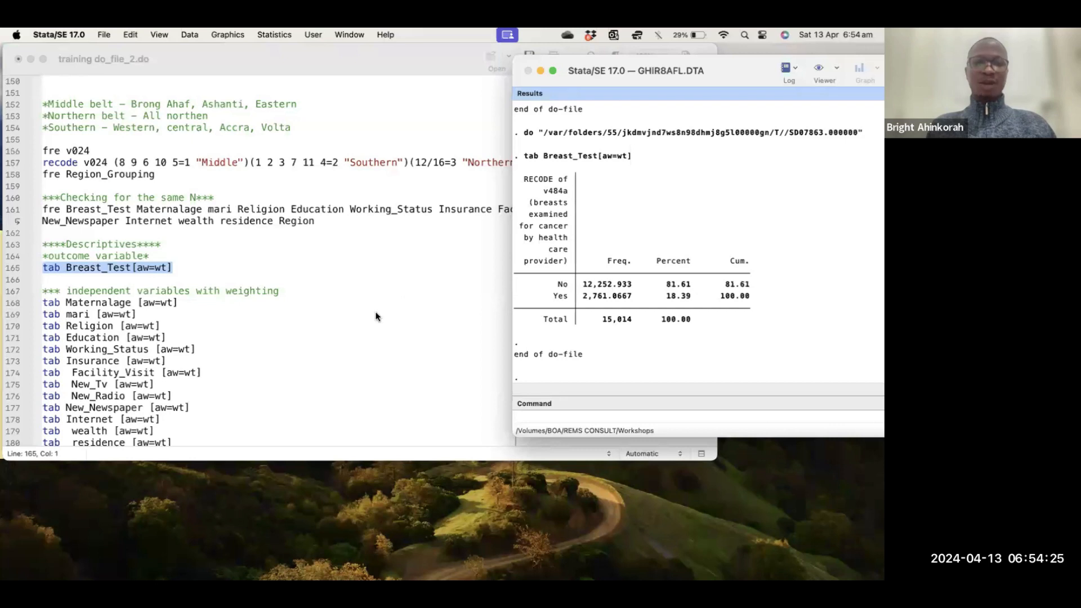
# Run the "independent variables with weighting" block on lines 167 to 181, tabulating Maternalage through Region with aw=wt.
pyautogui.scroll(-4, 170, 322)
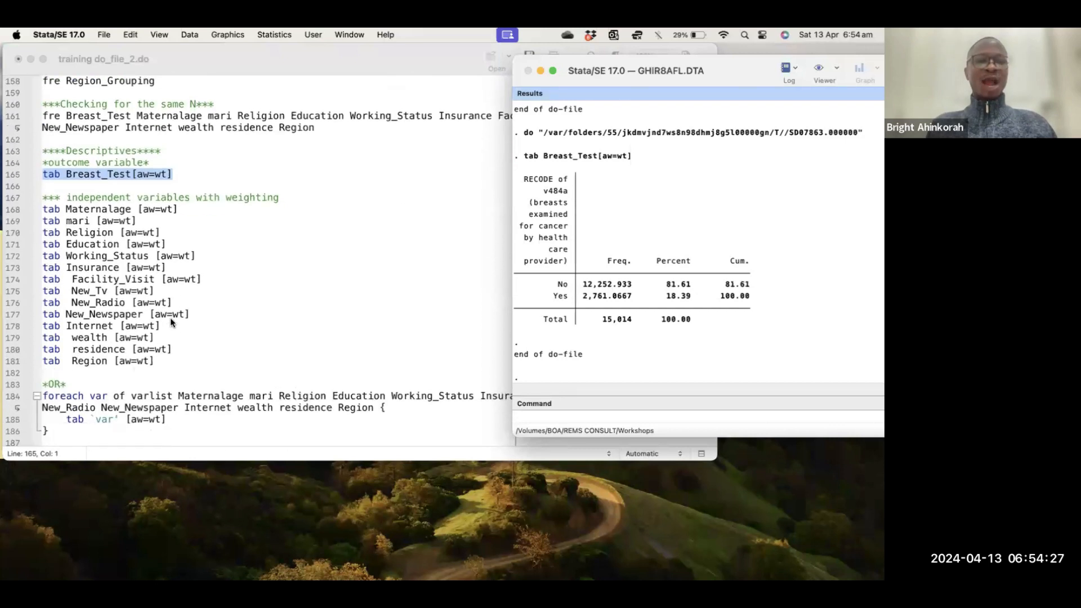
pyautogui.scroll(-1, 172, 322)
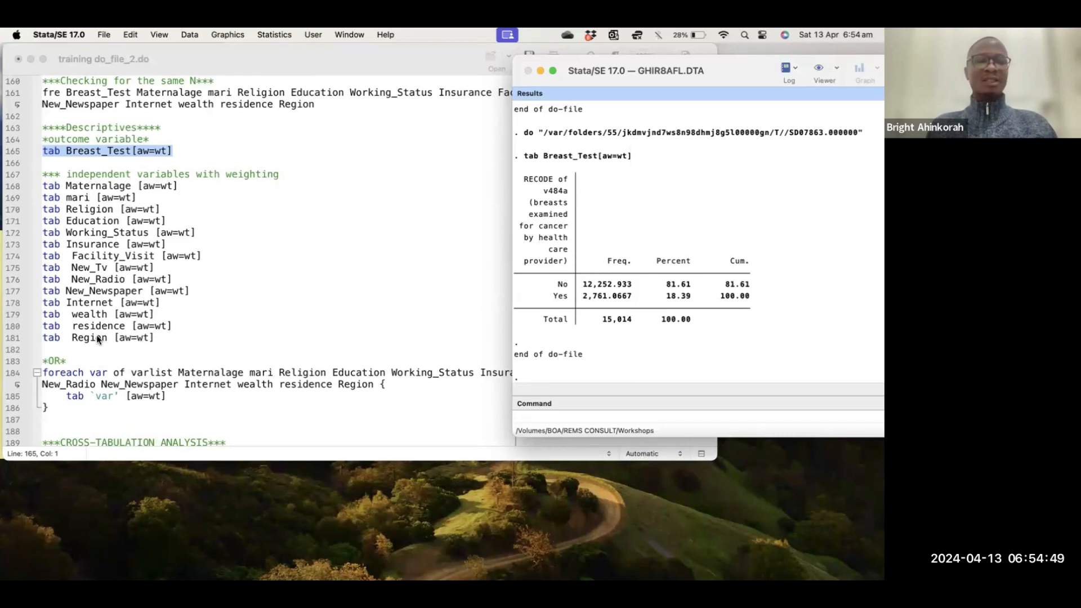
pyautogui.click(169, 337)
pyautogui.moveTo(169, 337); pyautogui.dragTo(38, 175)
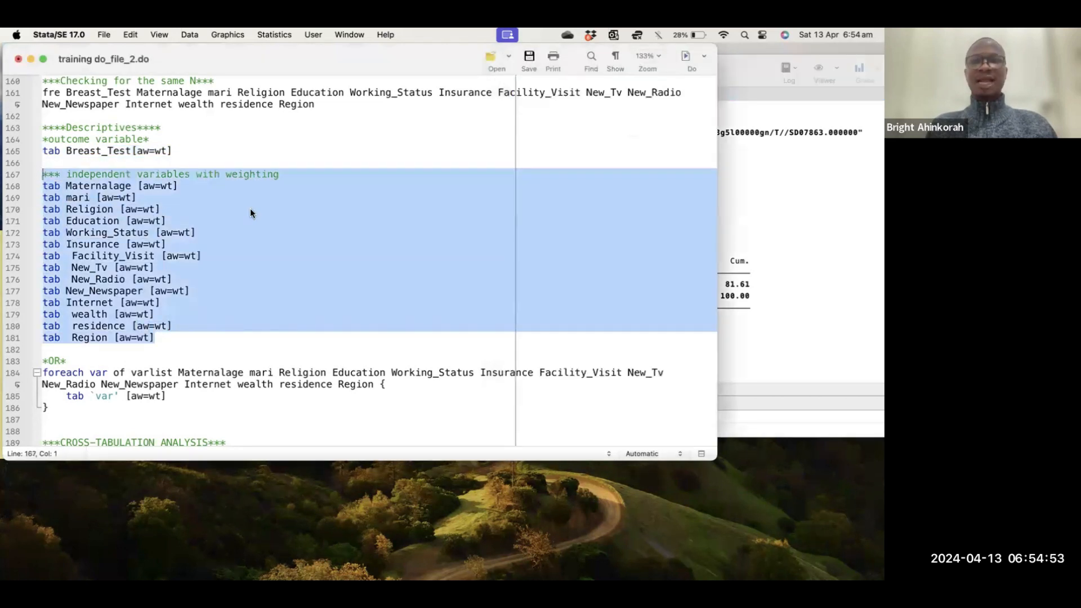
pyautogui.click(686, 58)
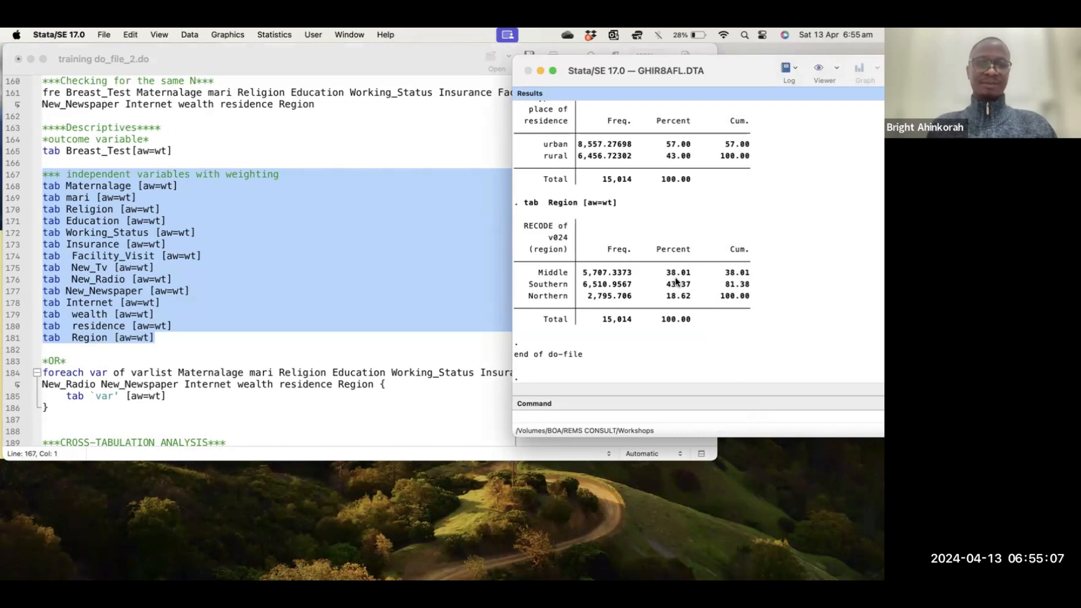
# Widen the do-file editor and run the alternative foreach loop on lines 183 to 186, which tabulates the independent variables with aw=wt.
pyautogui.scroll(-3, 191, 326)
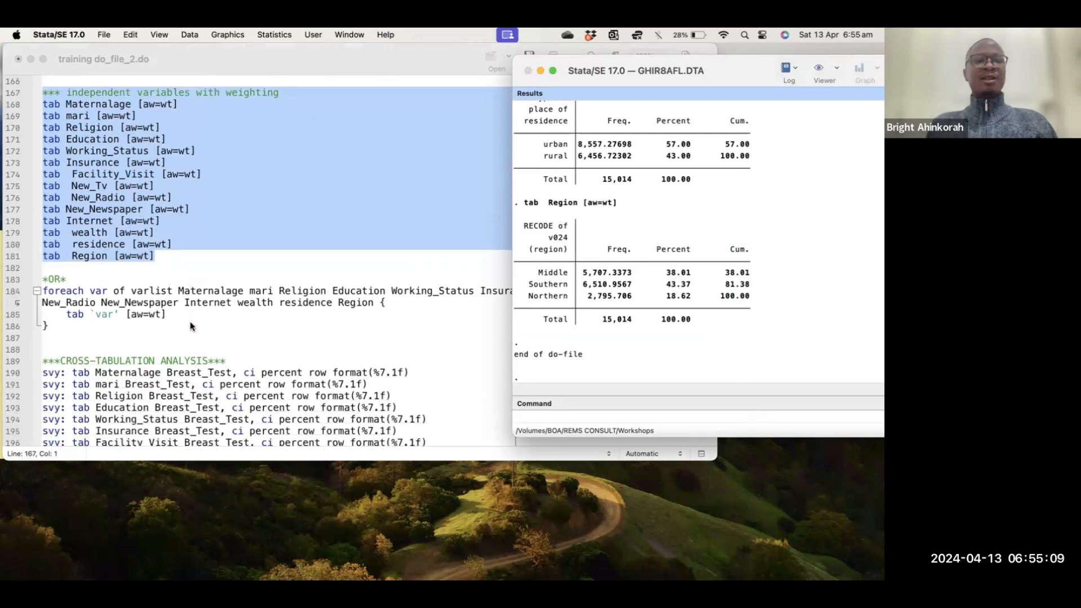
pyautogui.click(273, 256)
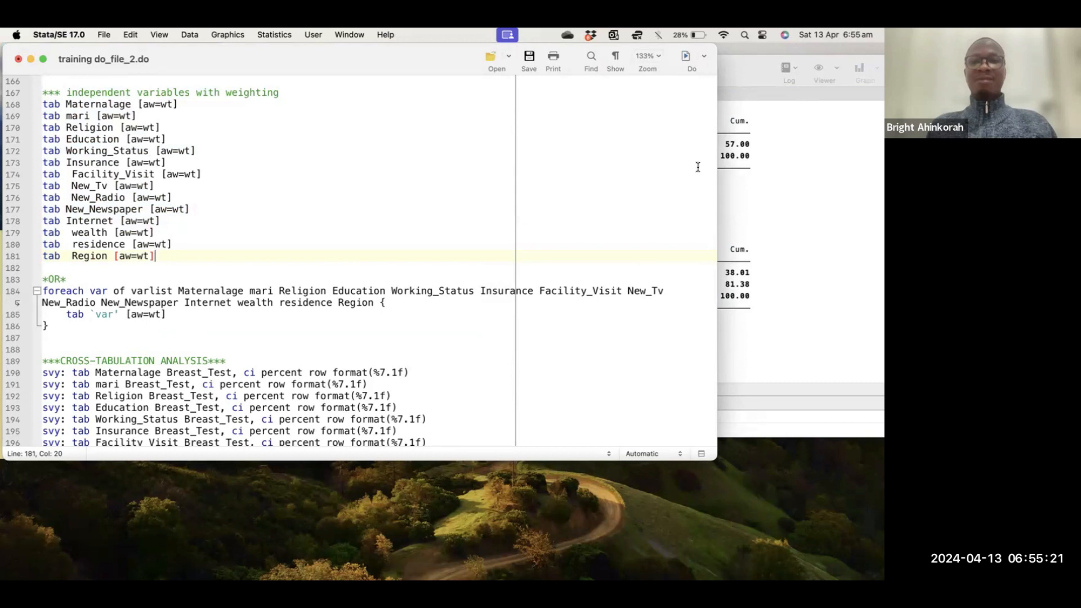
pyautogui.moveTo(716, 155); pyautogui.dragTo(778, 155)
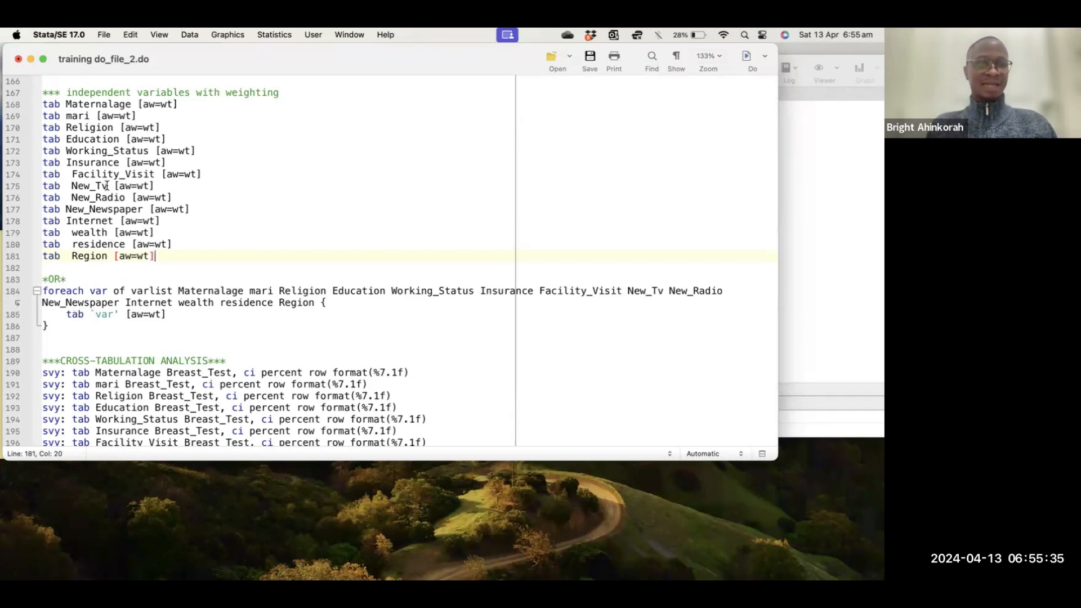
pyautogui.click(78, 303)
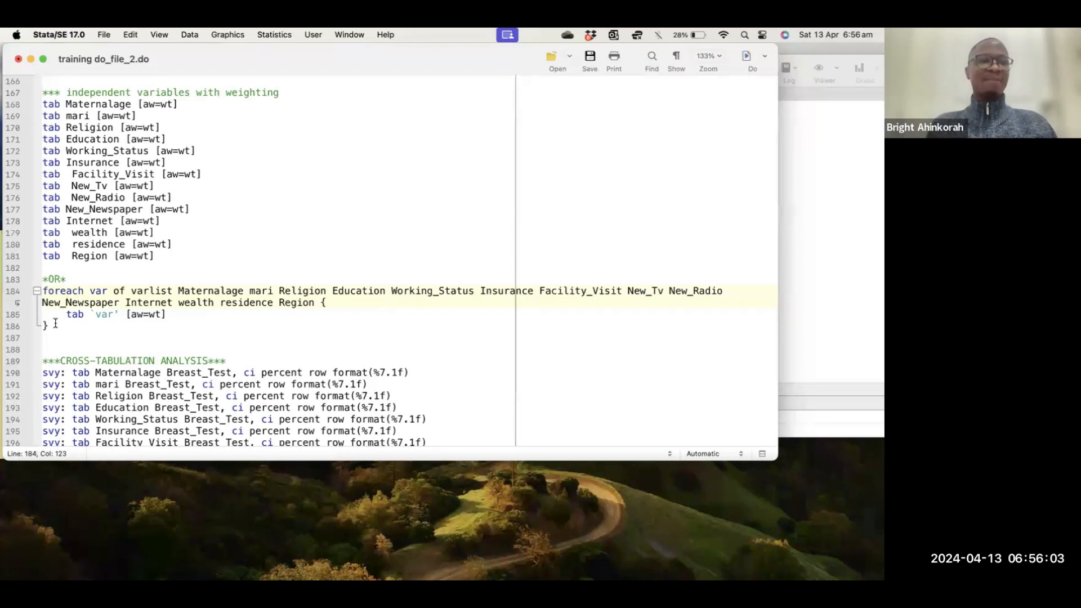
pyautogui.moveTo(42, 338); pyautogui.dragTo(40, 275)
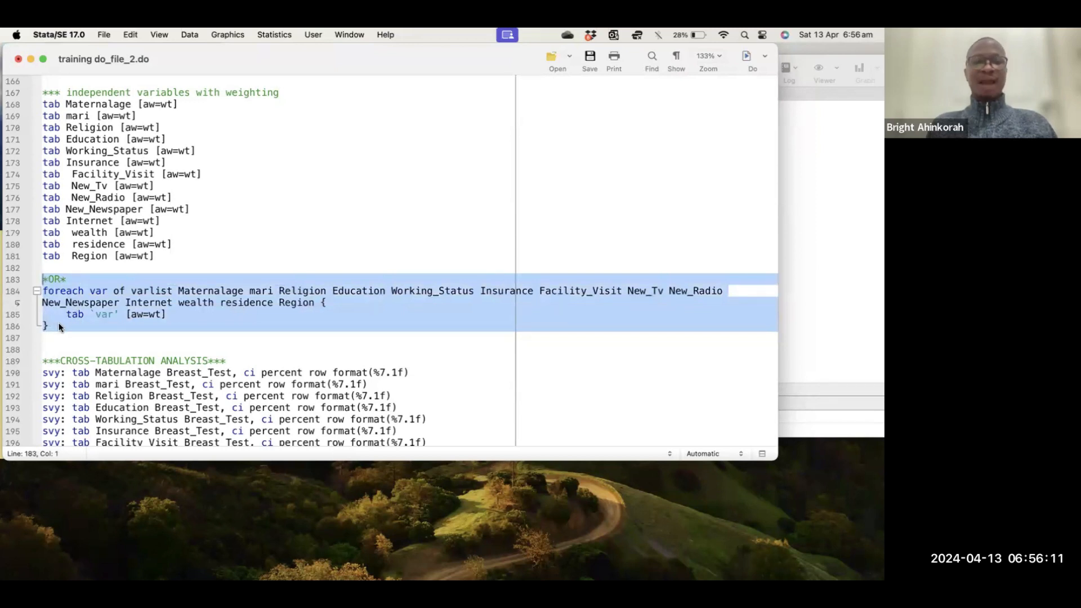
pyautogui.click(746, 57)
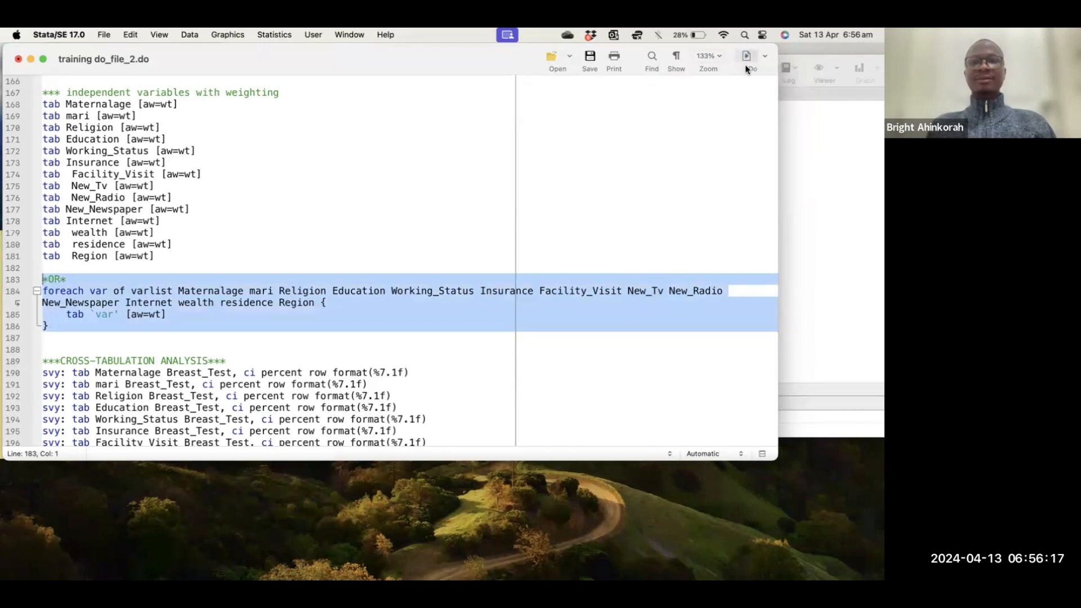
# Examine the weighted tables from the foreach loop and compare the loop with the individual tab commands on lines 167 to 181.
pyautogui.click(826, 215)
pyautogui.scroll(10, 584, 220)
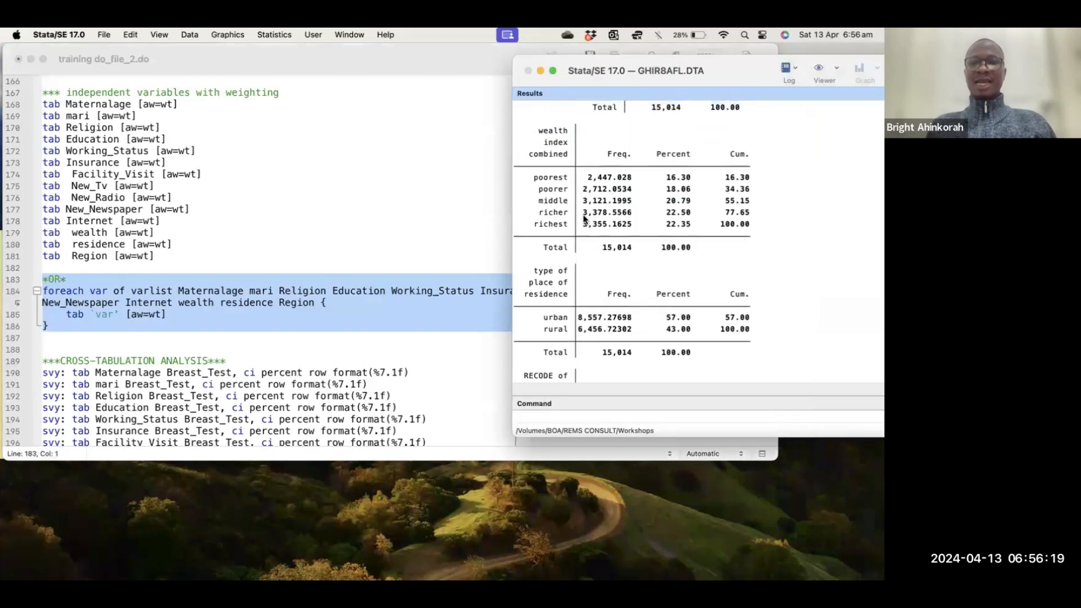
pyautogui.scroll(5, 583, 216)
pyautogui.scroll(-10, 583, 214)
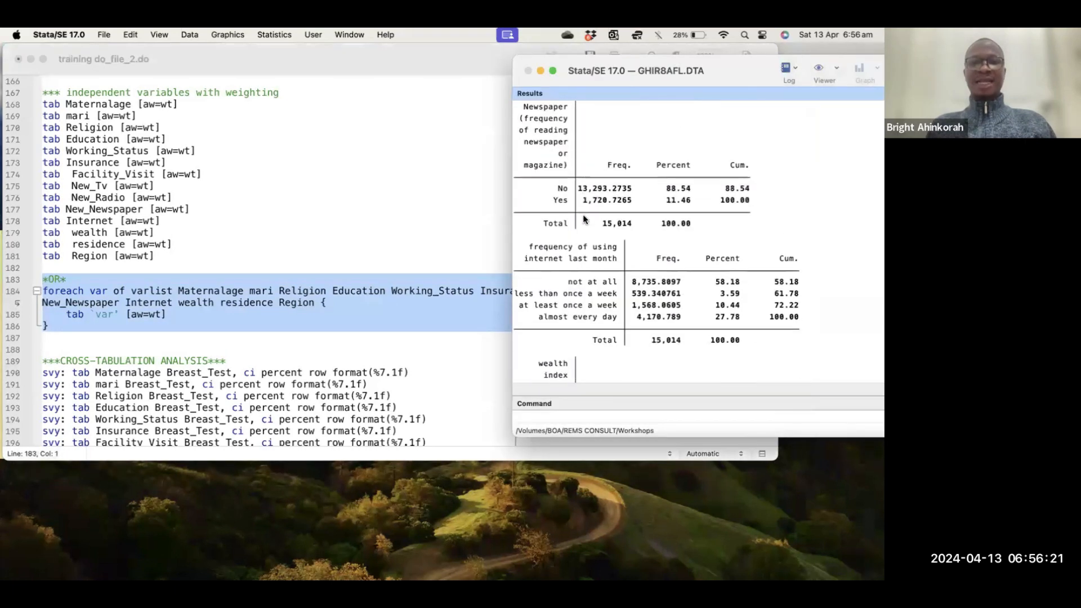
pyautogui.click(72, 158)
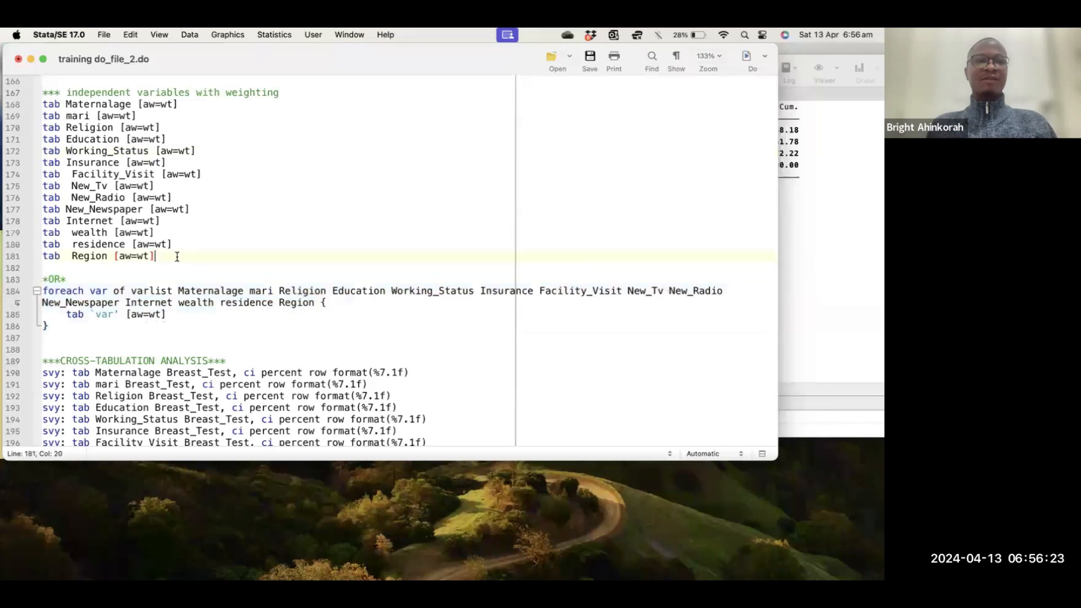
pyautogui.moveTo(155, 256); pyautogui.dragTo(42, 92)
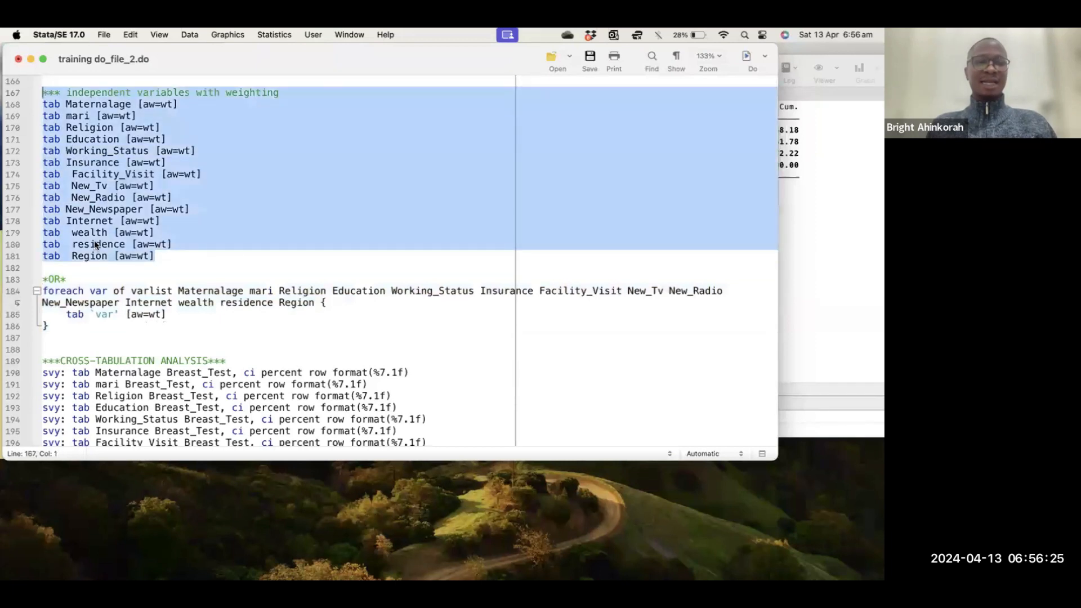
pyautogui.scroll(-5, 127, 343)
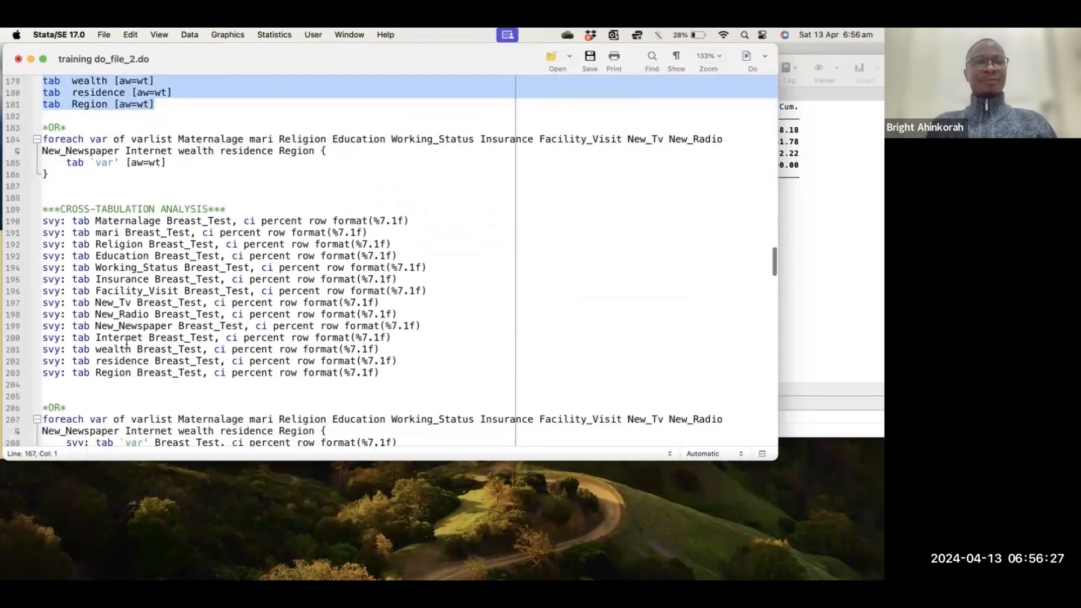
pyautogui.scroll(2, 127, 345)
pyautogui.scroll(2, 127, 345)
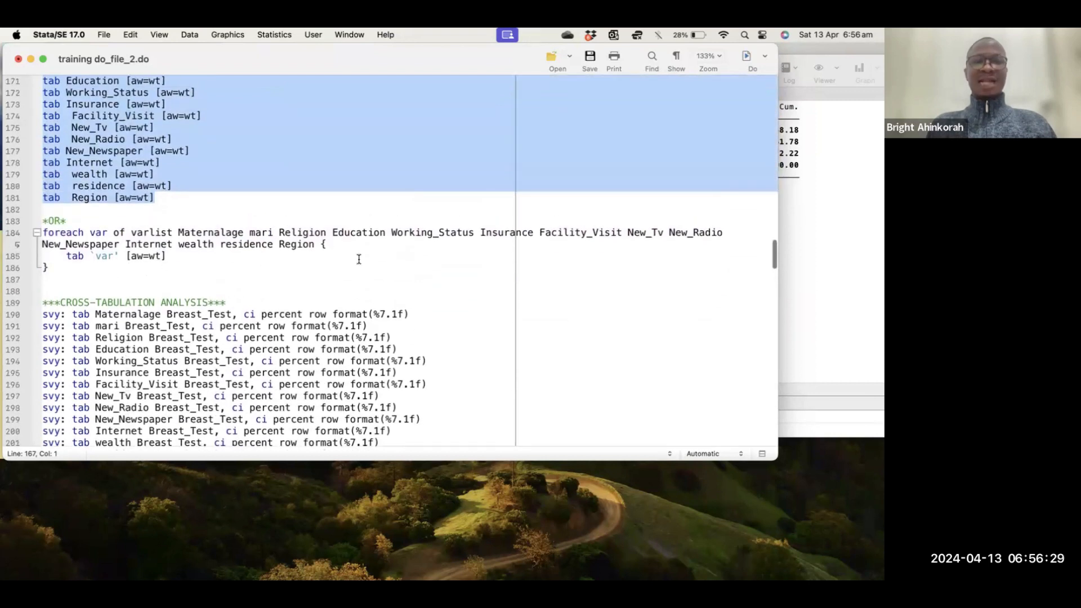
pyautogui.click(876, 198)
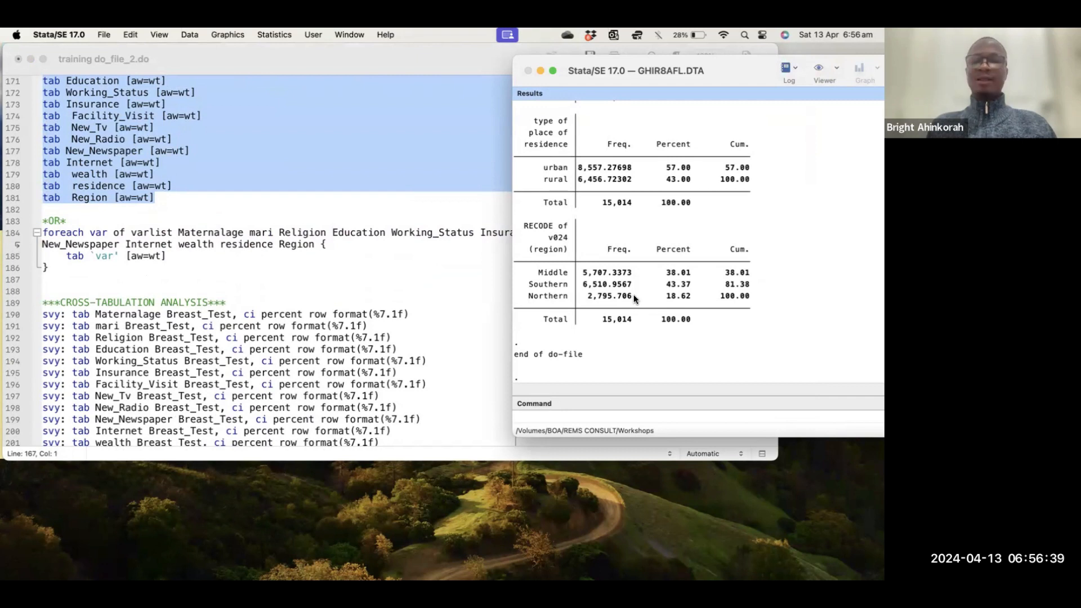
pyautogui.click(121, 280)
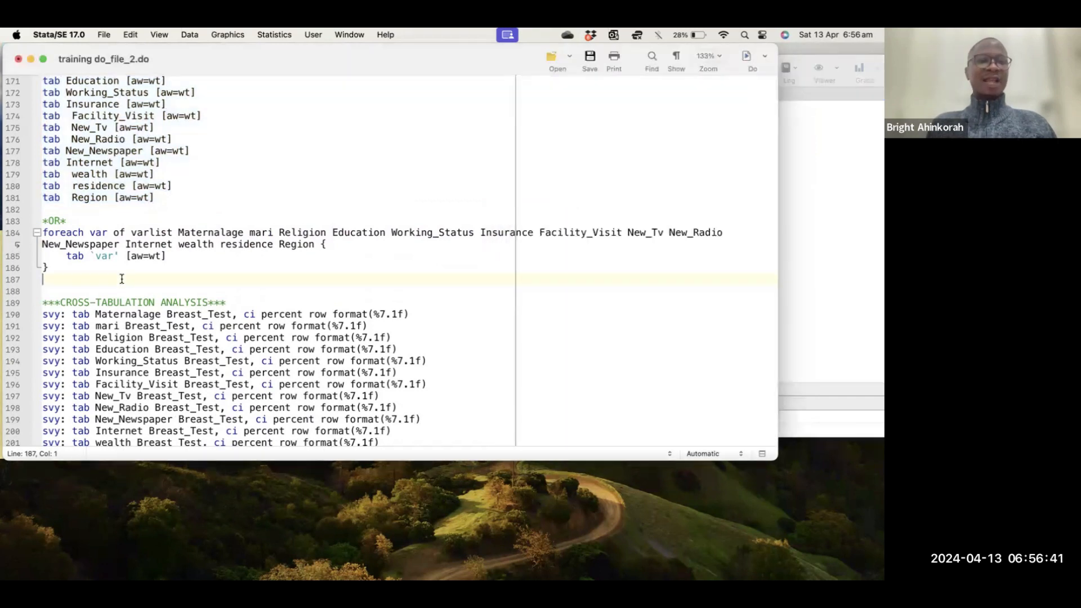
# Separate the svy: tab Maternalage Breast_Test command on line 190 from the other cross-tabulation commands with four blank lines.
pyautogui.scroll(-5, 122, 280)
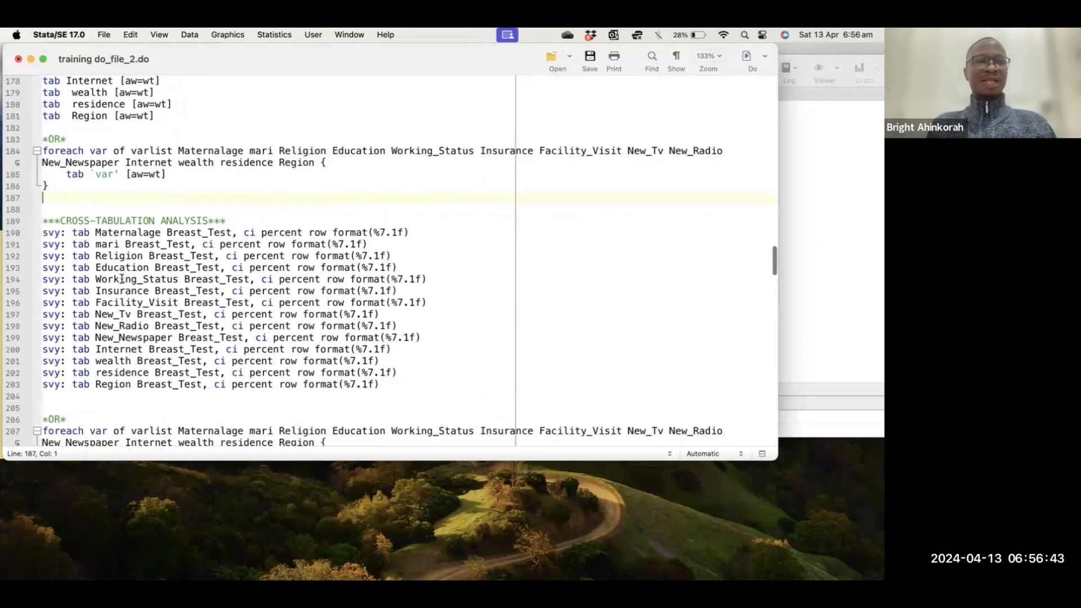
pyautogui.scroll(-1, 121, 280)
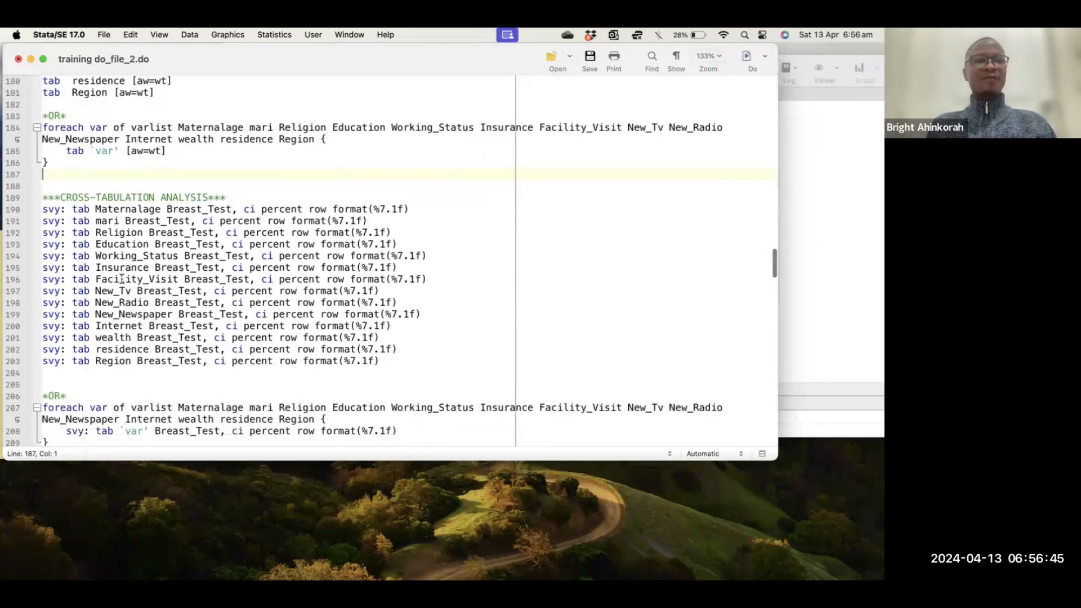
pyautogui.scroll(-1, 121, 280)
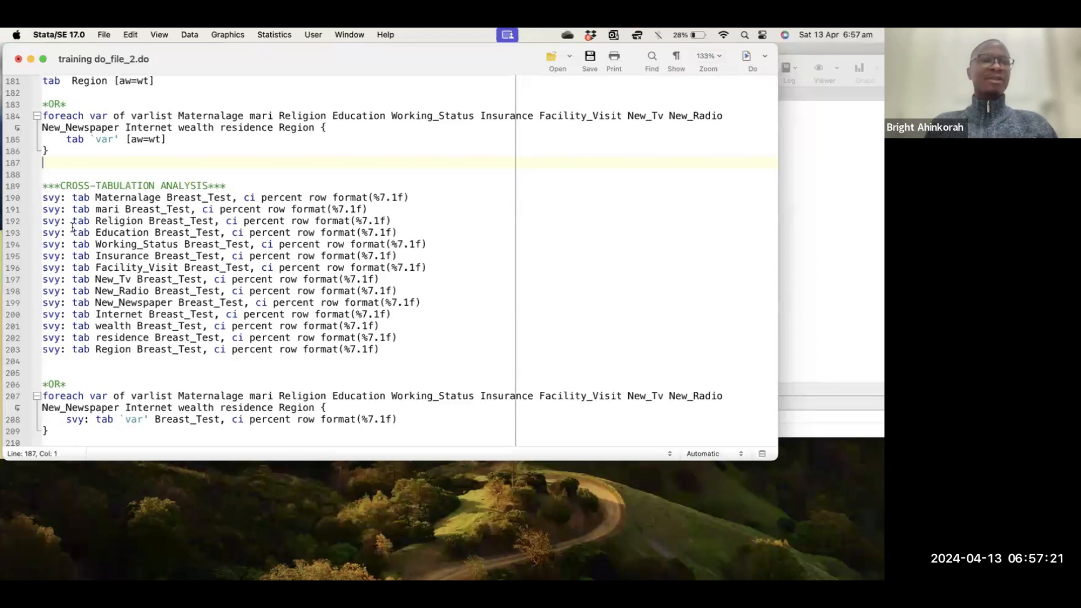
pyautogui.moveTo(74, 197); pyautogui.dragTo(161, 197)
pyautogui.click(161, 197)
pyautogui.doubleClick(142, 197)
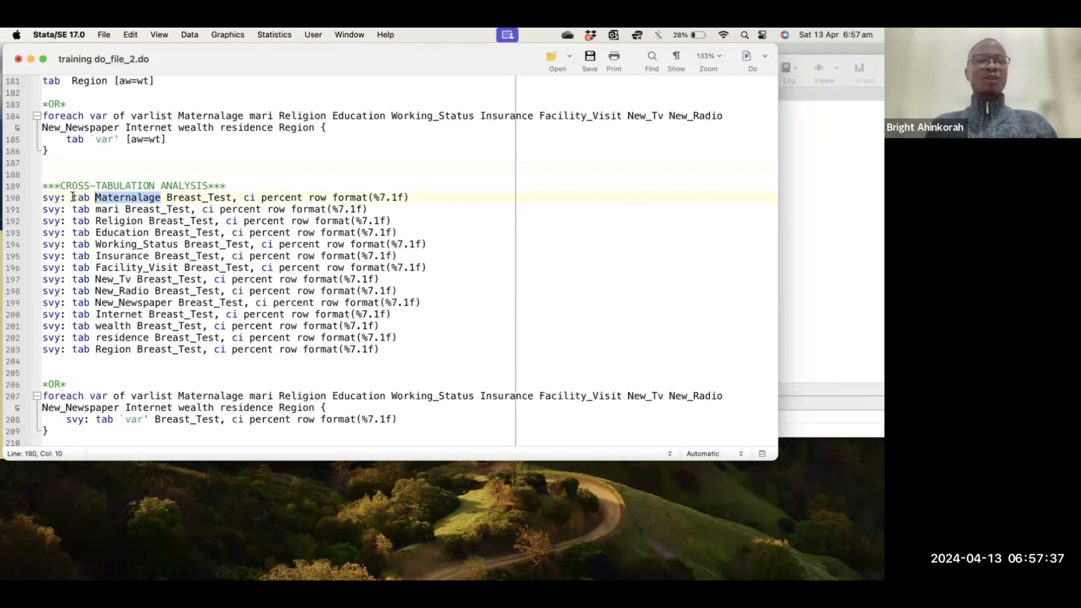
pyautogui.click(414, 195)
pyautogui.press('Return')
pyautogui.press('Return')
pyautogui.press('Return')
pyautogui.press('Return')
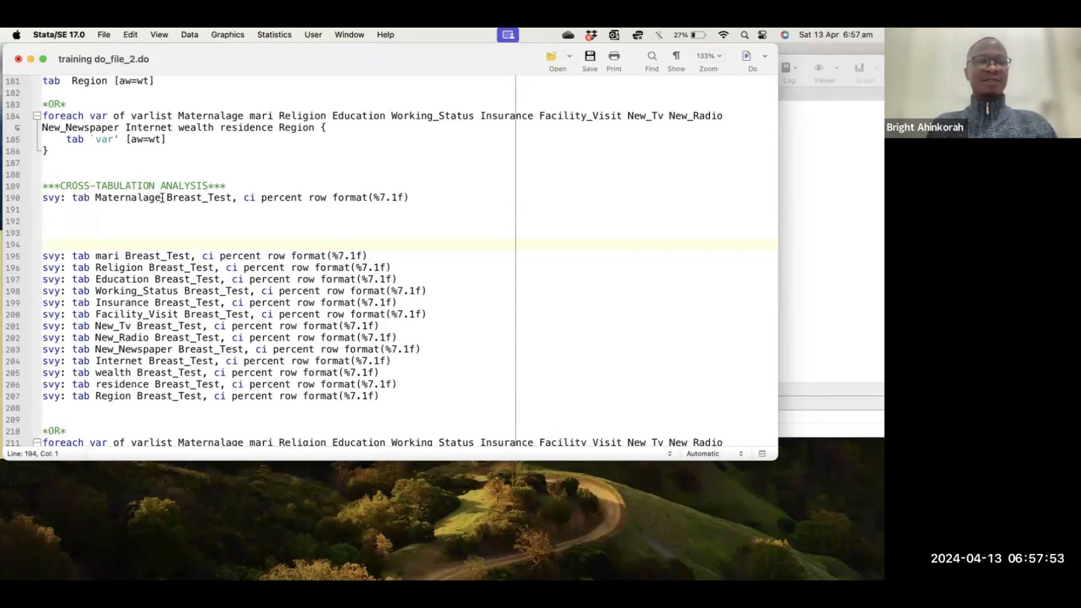
# Examine the Breast_Test variable, the ci option and the format(%7.1f) option in the command on line 190.
pyautogui.moveTo(232, 198); pyautogui.dragTo(169, 197)
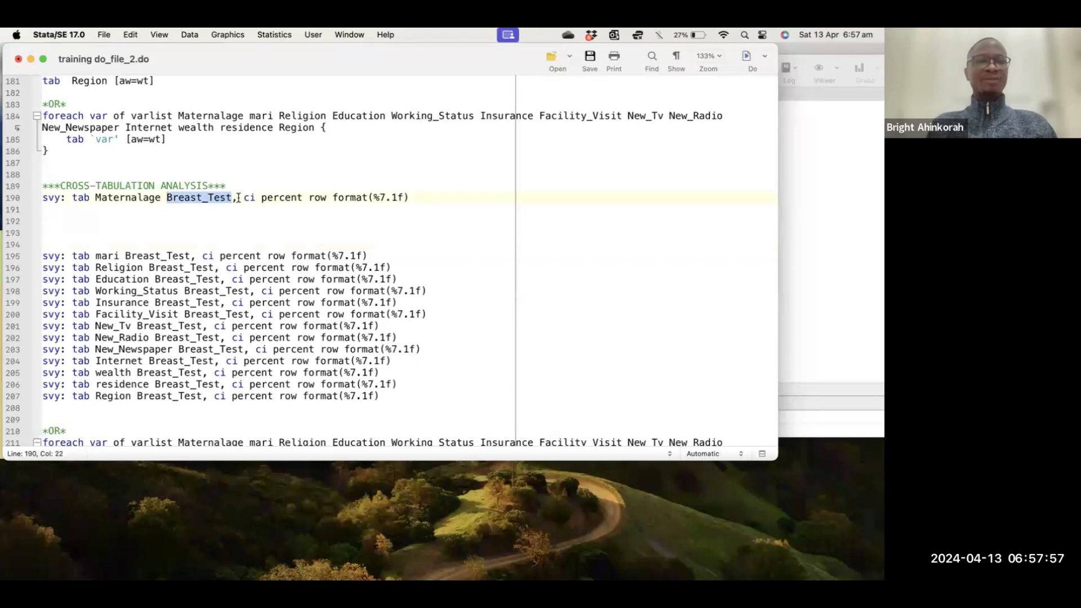
pyautogui.moveTo(255, 197); pyautogui.dragTo(243, 197)
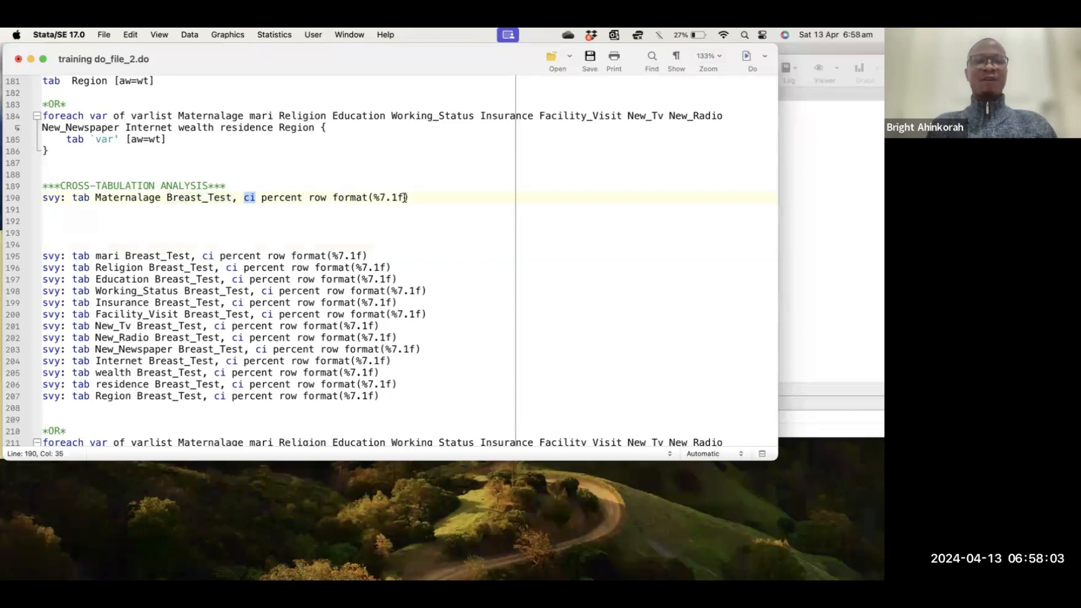
pyautogui.moveTo(404, 198); pyautogui.dragTo(367, 196)
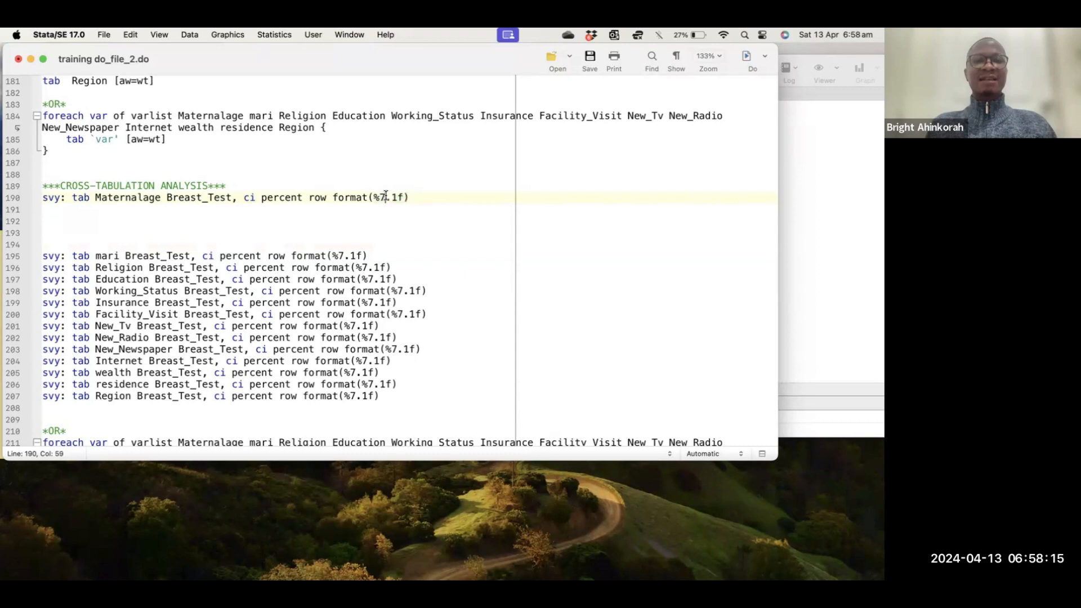
pyautogui.moveTo(386, 194); pyautogui.dragTo(380, 194)
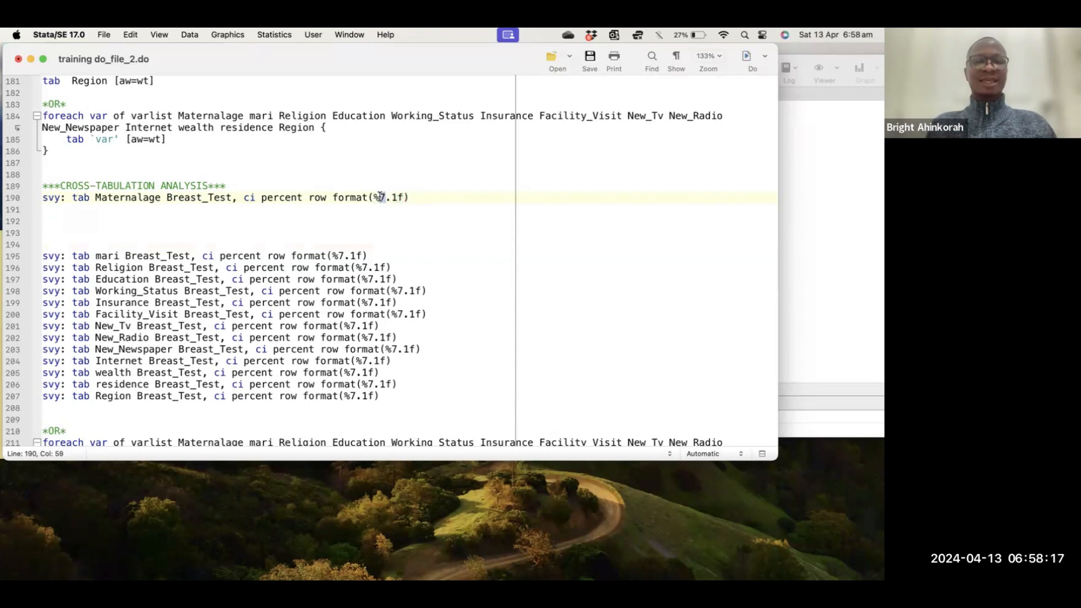
pyautogui.click(400, 197)
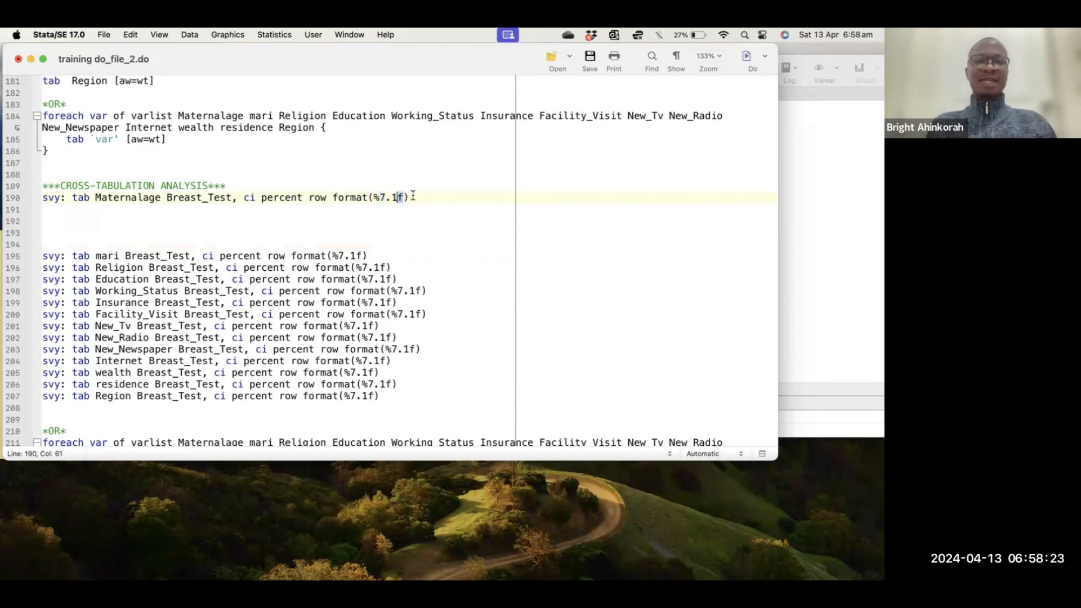
pyautogui.moveTo(417, 197); pyautogui.dragTo(333, 197)
pyautogui.click(333, 196)
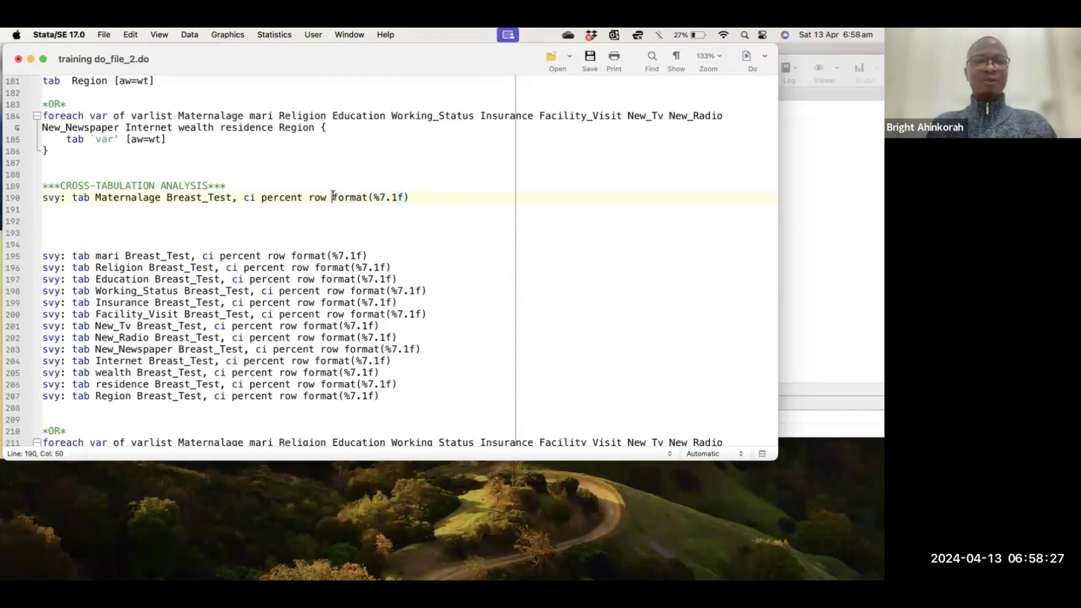
# Move format(%7.1f) from the Maternalage cross-tabulation command to its own line, three lines below, and highlight the two parts separately.
pyautogui.press('Return')
pyautogui.press('Return')
pyautogui.press('Return')
pyautogui.moveTo(120, 232); pyautogui.dragTo(42, 230)
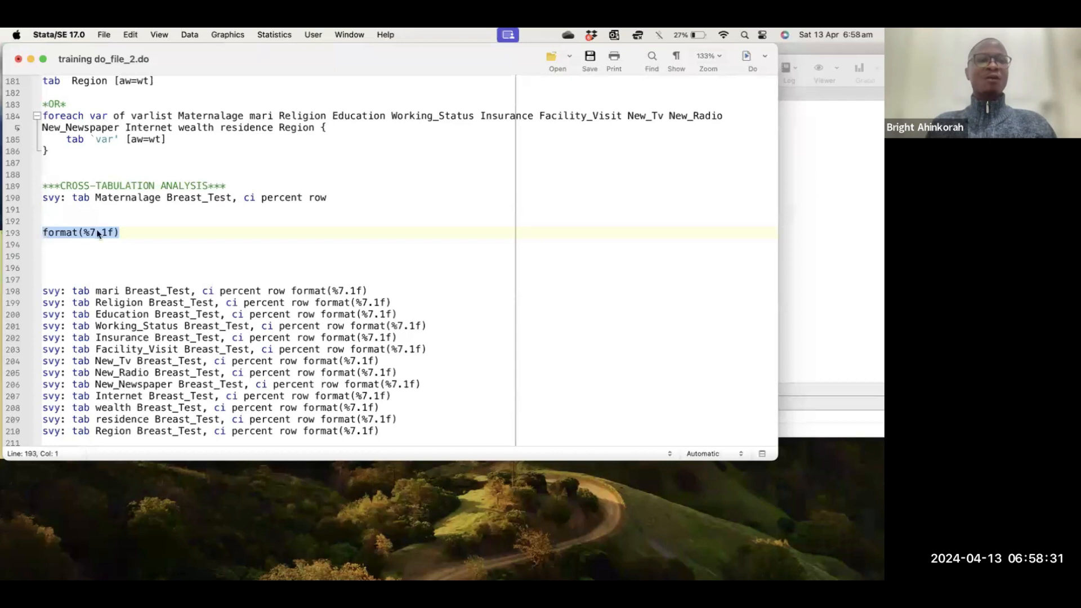
pyautogui.moveTo(81, 194); pyautogui.dragTo(23, 194)
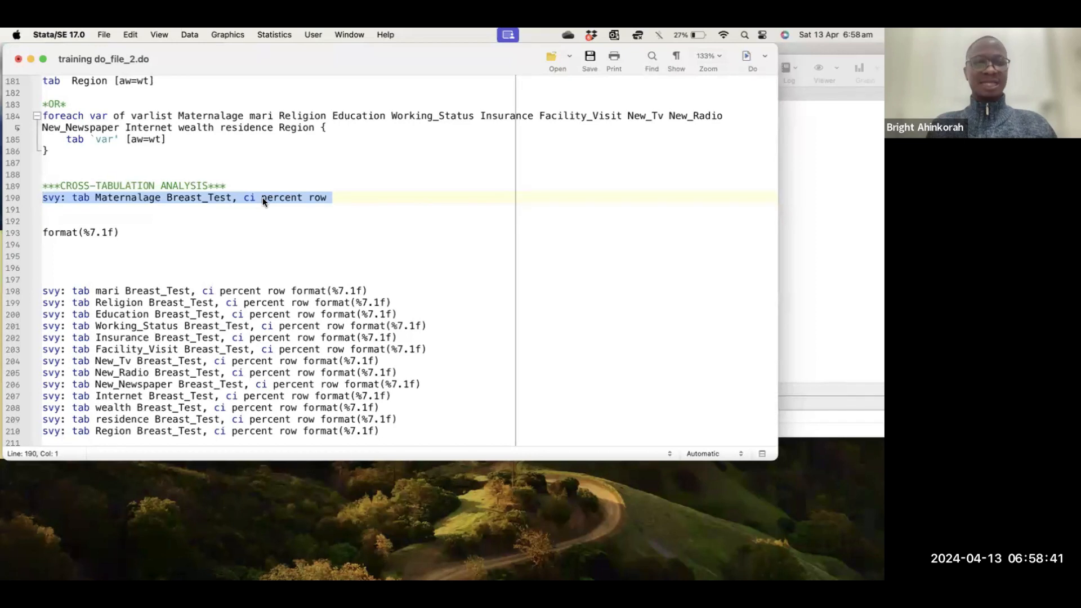
# Rejoin format(%7.1f) to the end of the svy: tab Maternalage Breast_Test command on line 190.
pyautogui.click(46, 232)
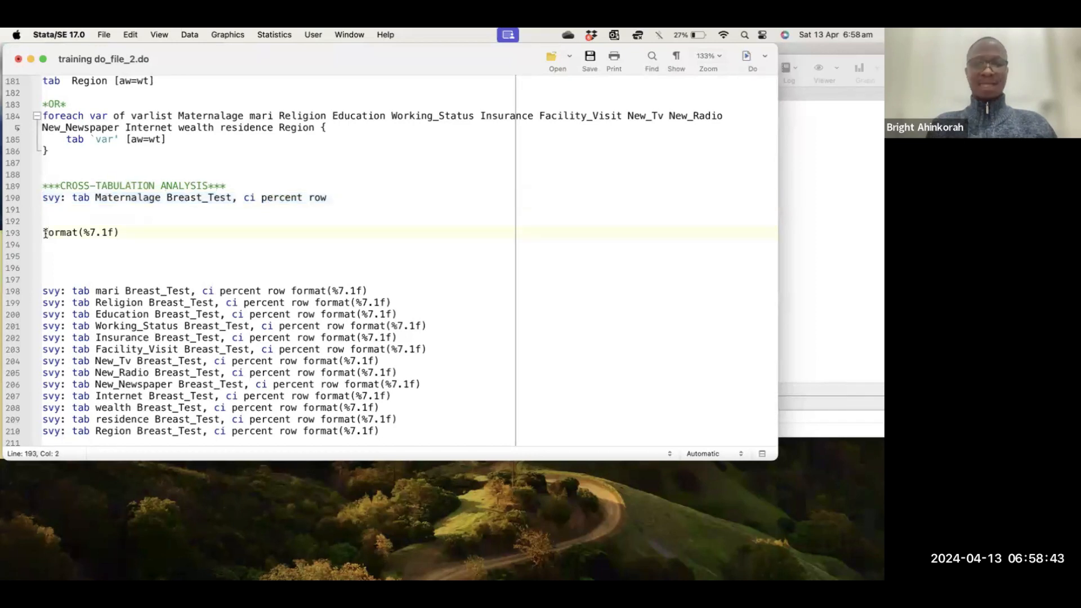
pyautogui.press('BackSpace')
pyautogui.press('BackSpace')
pyautogui.press('BackSpace')
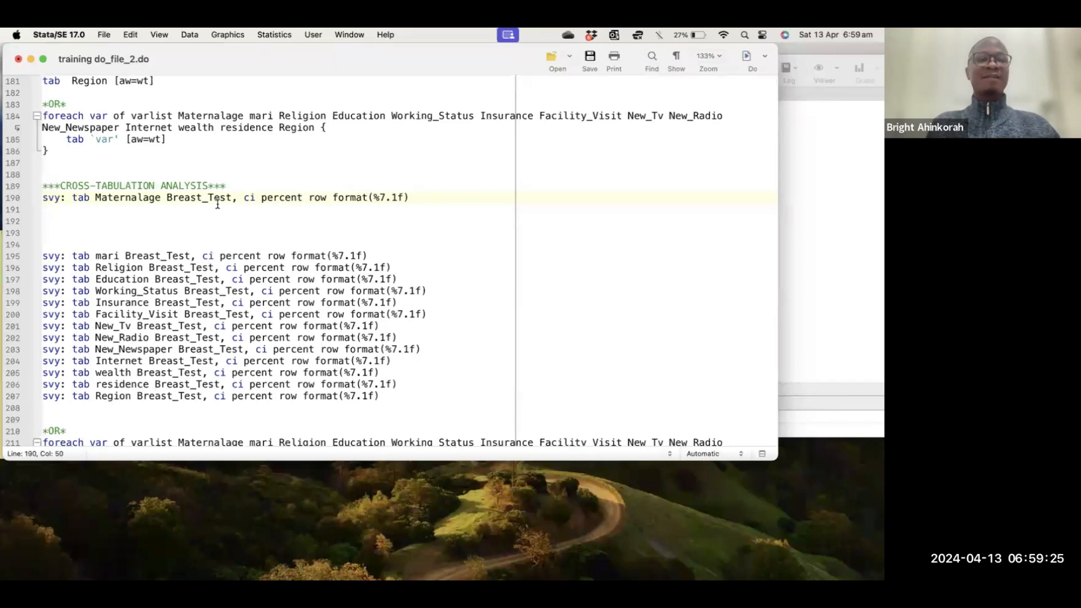
# Run svy: tab Maternalage Breast_Test, ci percent row format(%7.1f) on line 190 and review the row percentages and confidence intervals by age group.
pyautogui.moveTo(417, 196); pyautogui.dragTo(11, 196)
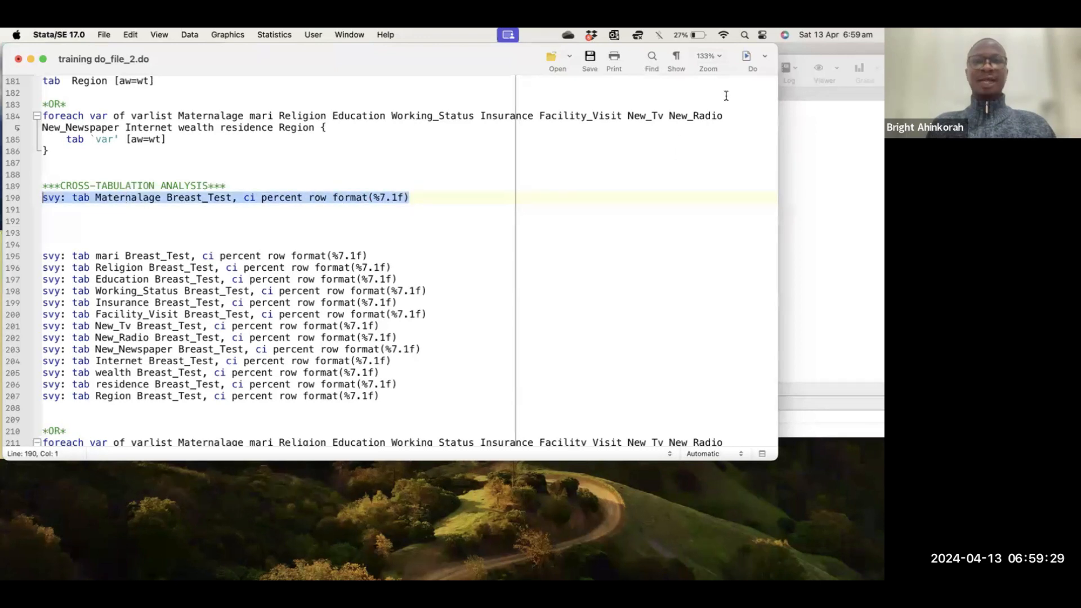
pyautogui.click(746, 54)
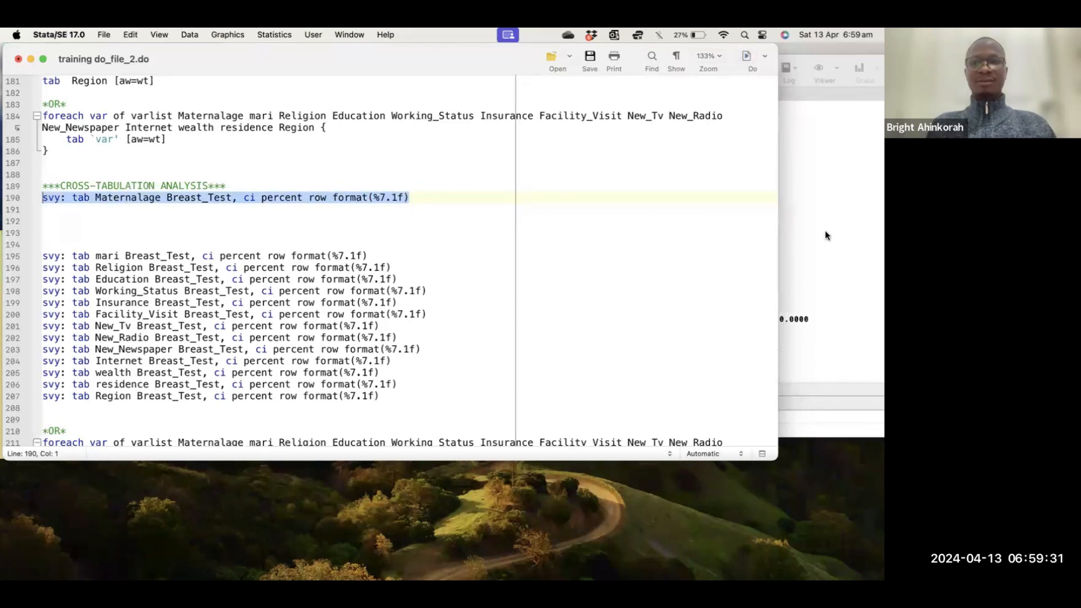
pyautogui.scroll(10, 586, 273)
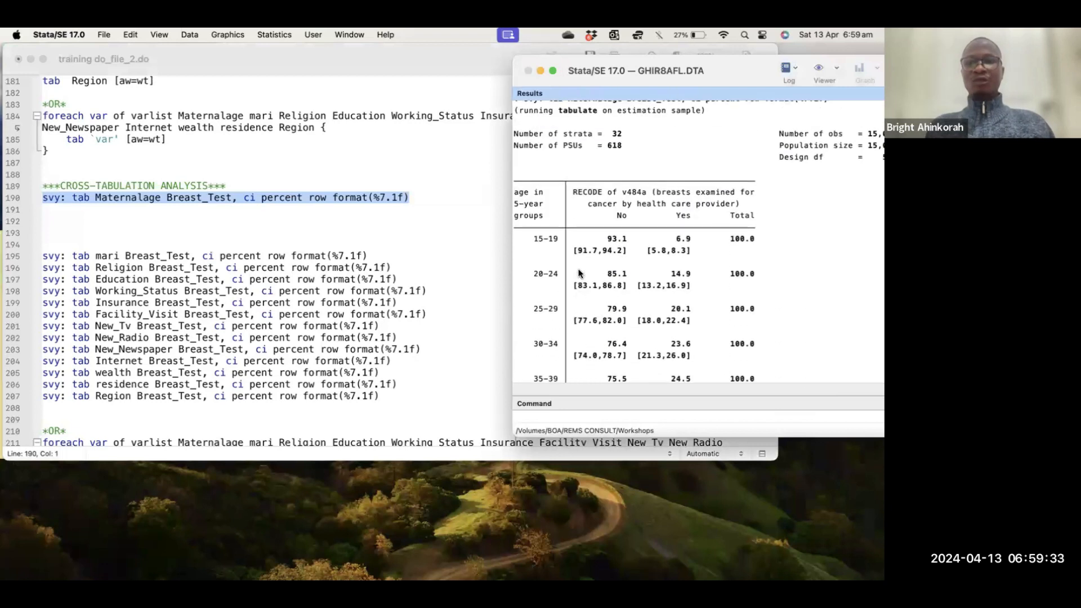
pyautogui.scroll(-1, 543, 264)
pyautogui.scroll(1, 543, 265)
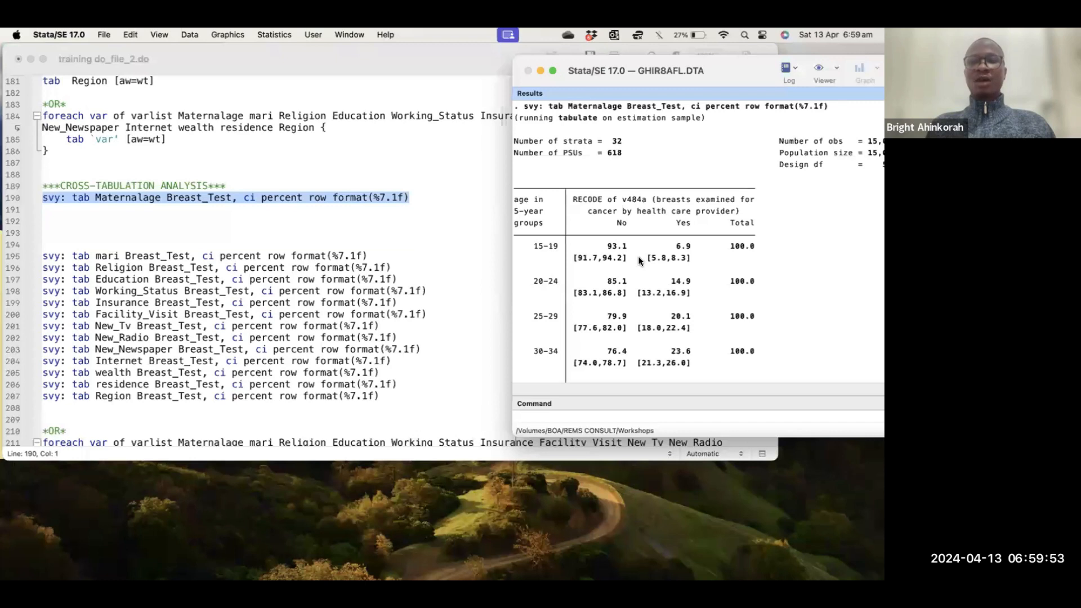
pyautogui.scroll(-3, 627, 259)
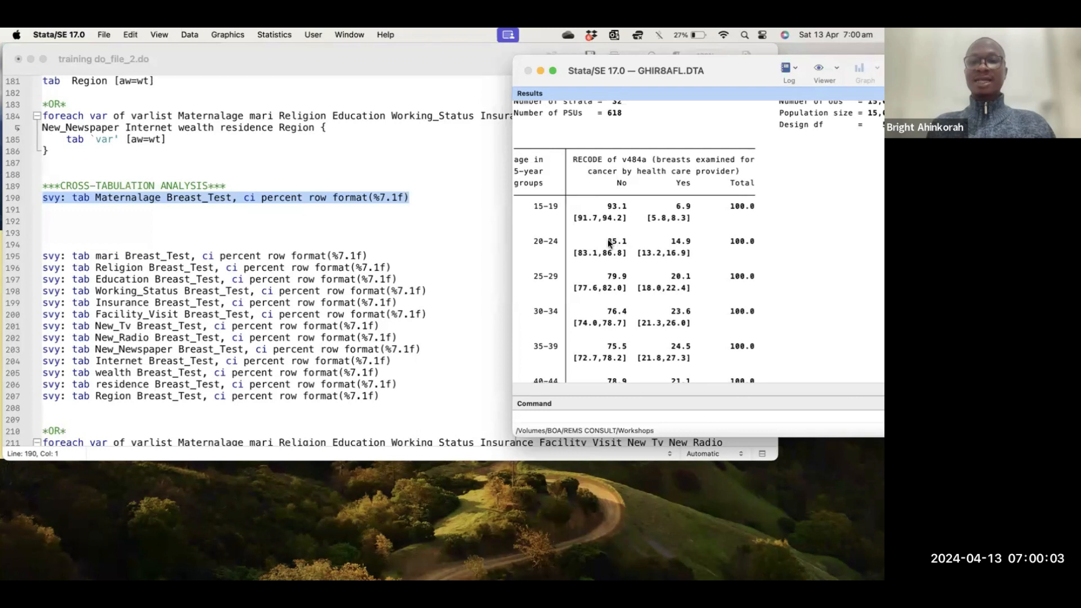
pyautogui.scroll(-5, 610, 260)
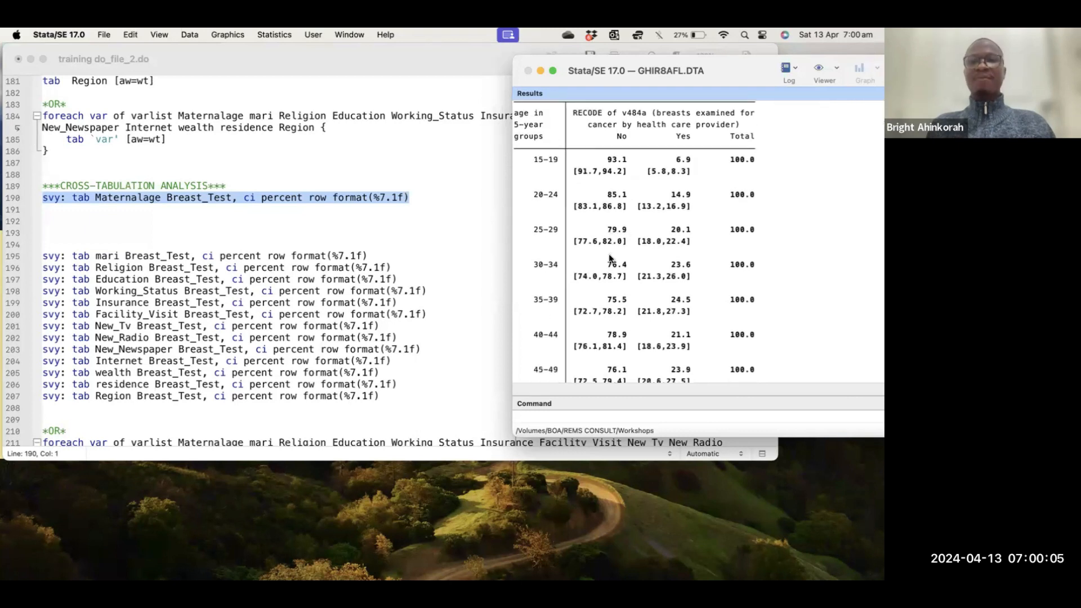
pyautogui.scroll(5, 609, 253)
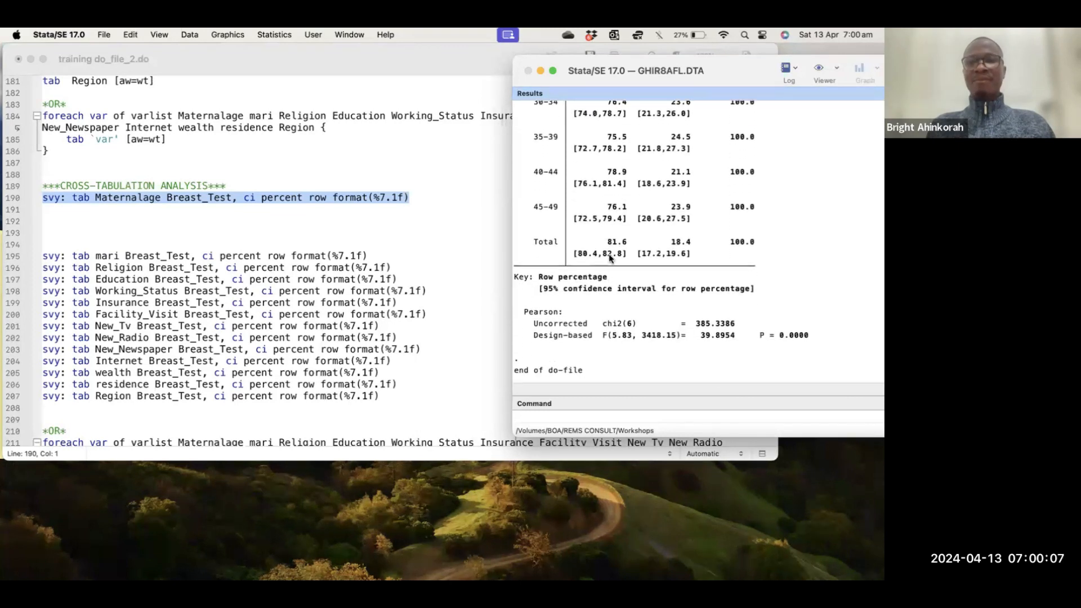
pyautogui.scroll(2, 610, 254)
pyautogui.scroll(-5, 609, 253)
pyautogui.scroll(5, 610, 254)
pyautogui.scroll(-1, 610, 257)
pyautogui.scroll(-5, 609, 254)
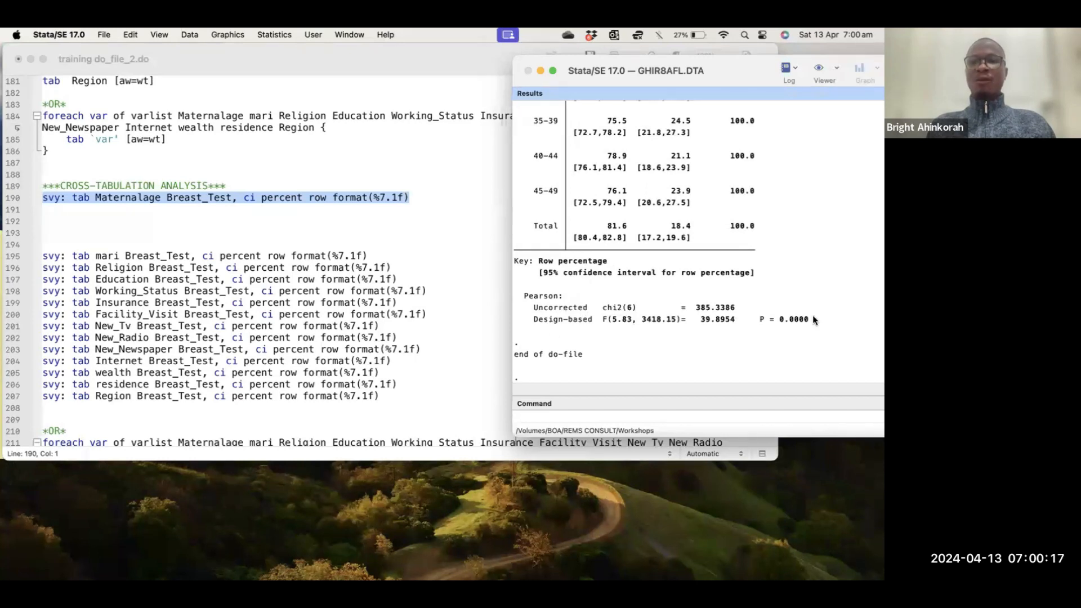
# Examine the Pearson test output of the Maternalage cross-tabulation: the P value, the design-based F statistic and the uncorrected chi2.
pyautogui.moveTo(811, 319); pyautogui.dragTo(755, 316)
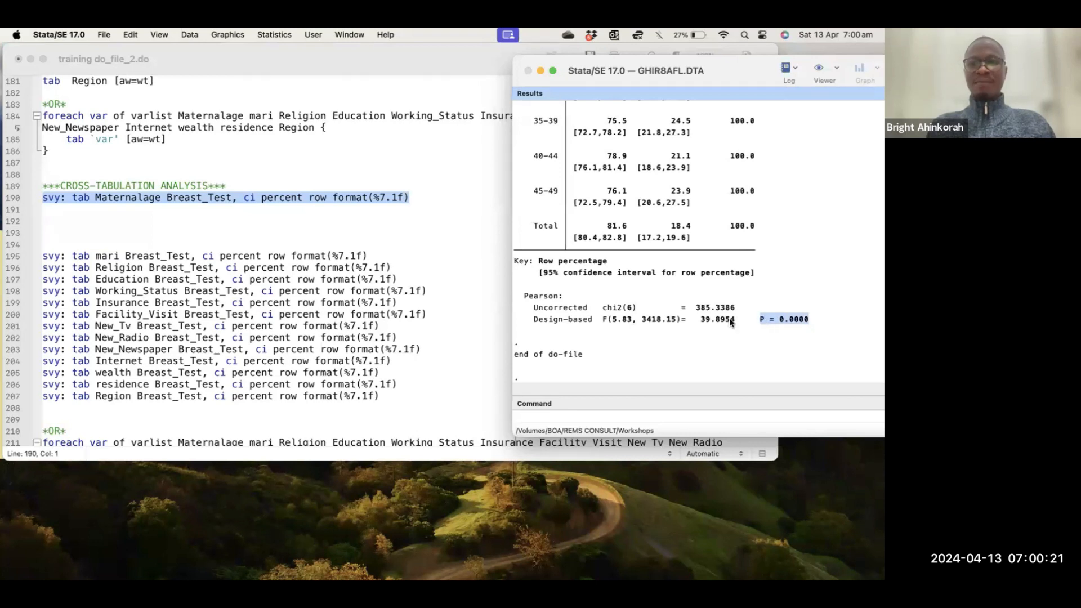
pyautogui.click(736, 320)
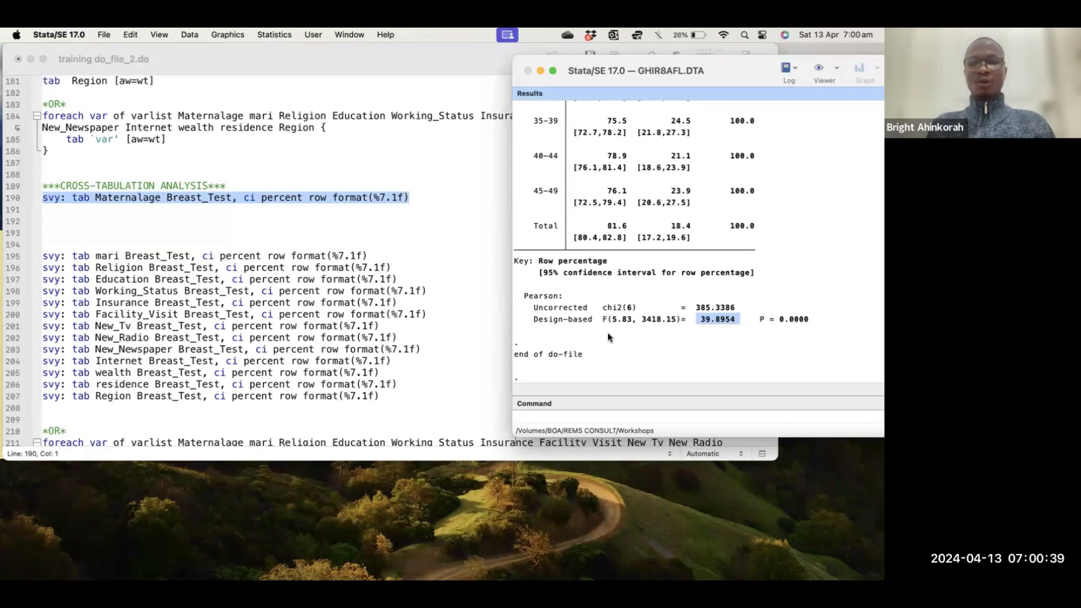
pyautogui.moveTo(736, 308); pyautogui.dragTo(524, 314)
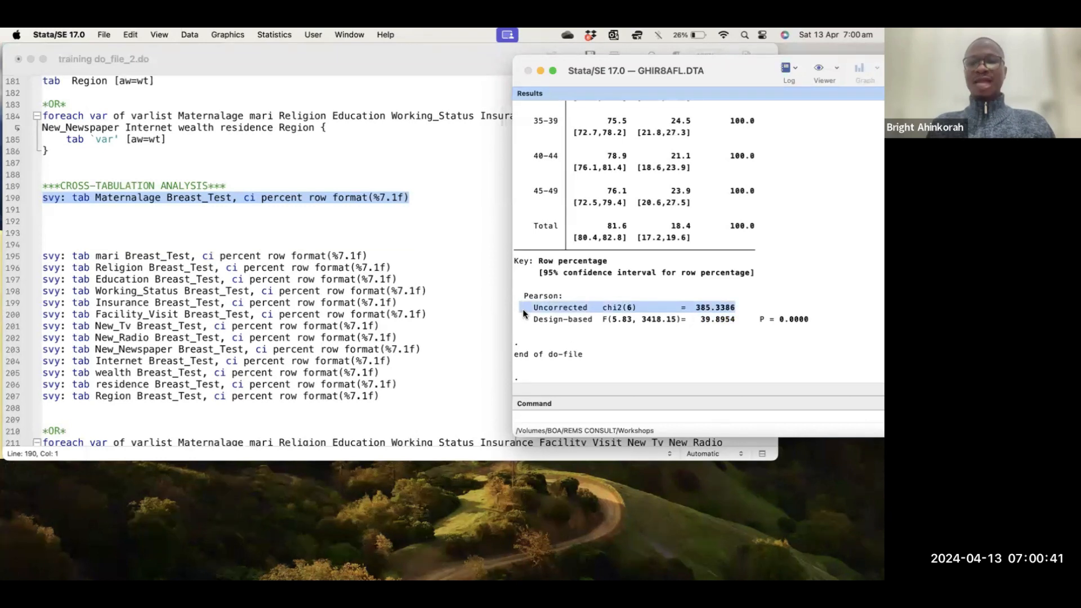
pyautogui.scroll(10, 582, 282)
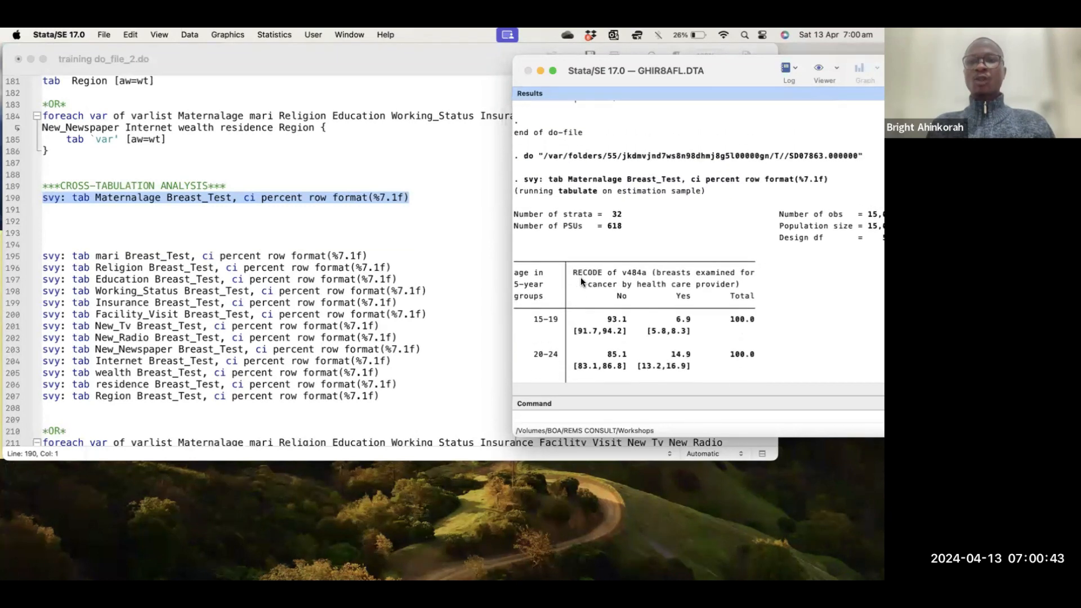
# Move the Results window to reveal the full output and examine the Maternalage table's design counts, row percentages and confidence intervals.
pyautogui.moveTo(657, 70); pyautogui.dragTo(558, 70)
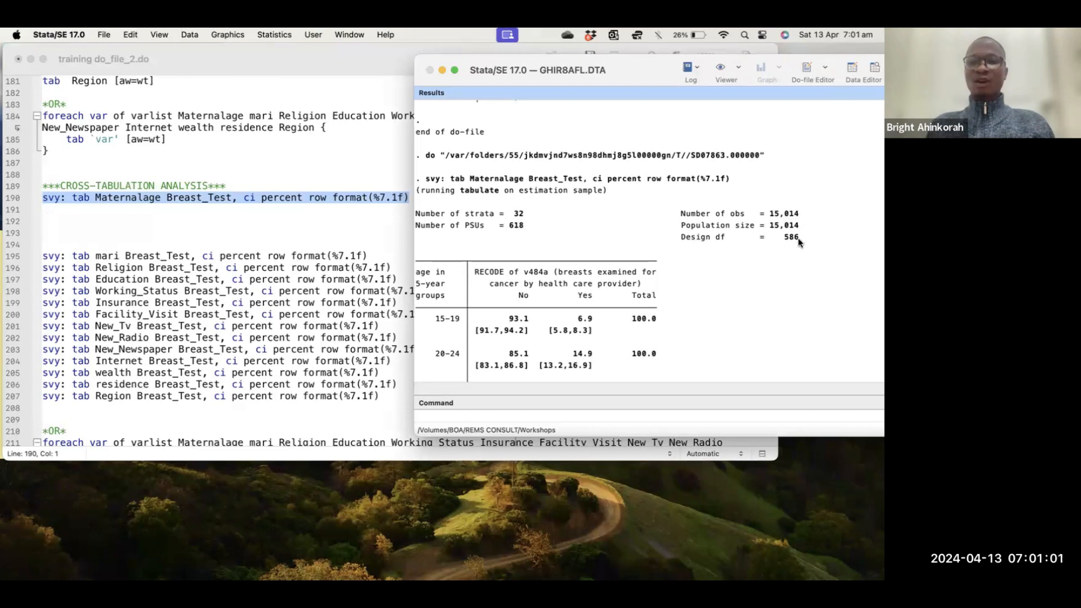
pyautogui.scroll(-3, 547, 283)
pyautogui.scroll(-10, 546, 283)
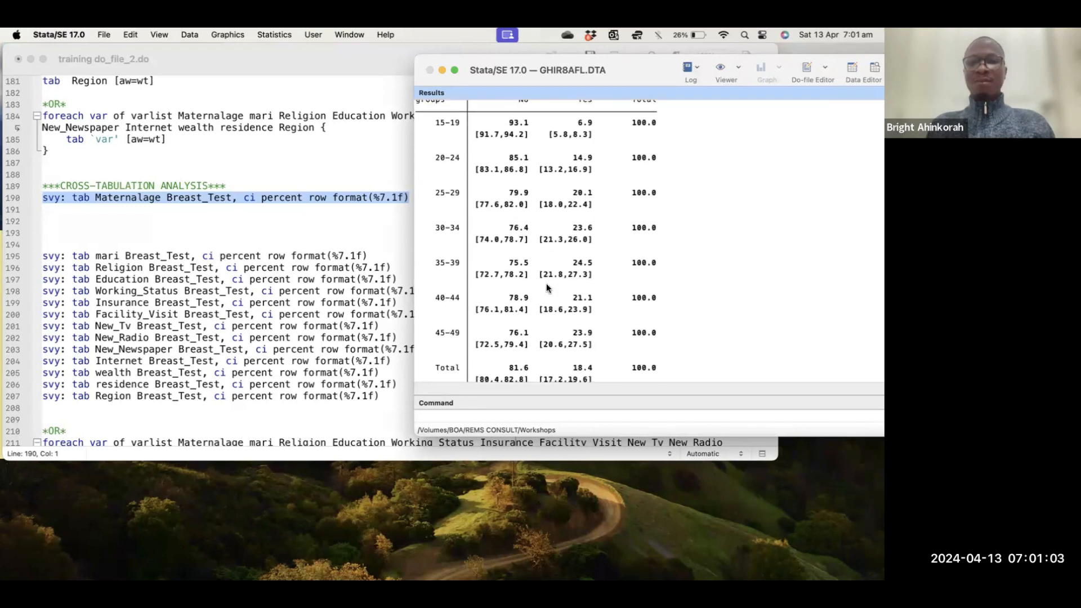
pyautogui.scroll(12, 547, 283)
pyautogui.scroll(-2, 546, 283)
pyautogui.scroll(-5, 546, 282)
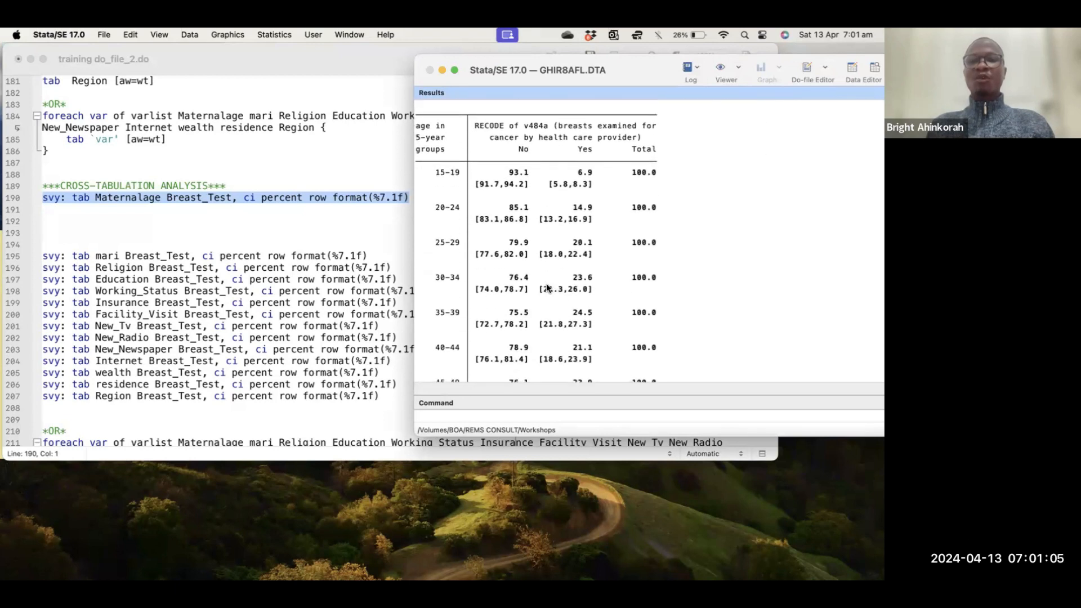
pyautogui.scroll(-2, 547, 289)
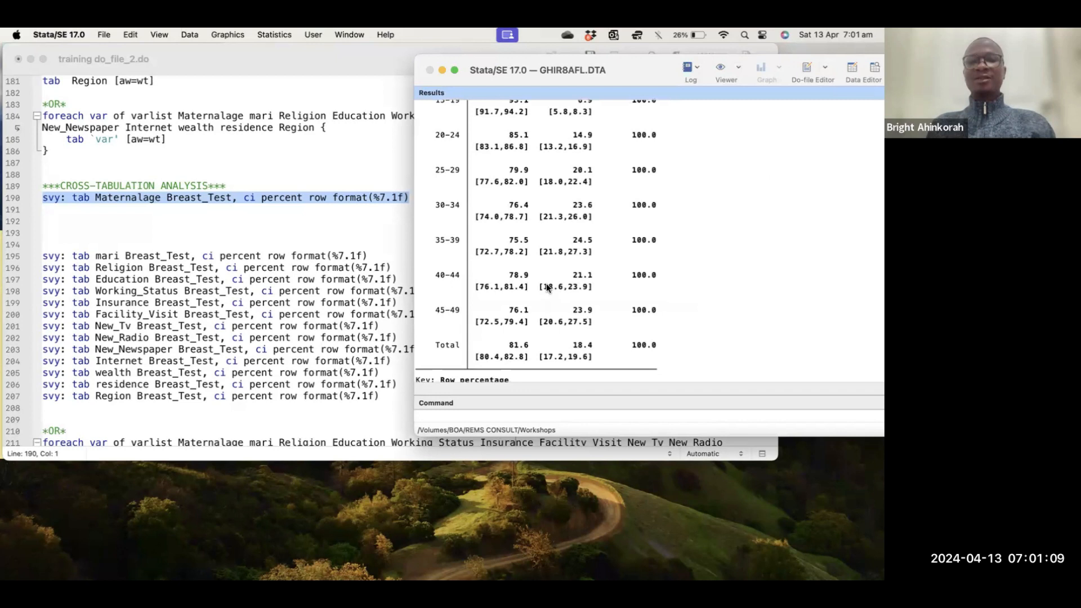
pyautogui.scroll(-1, 546, 288)
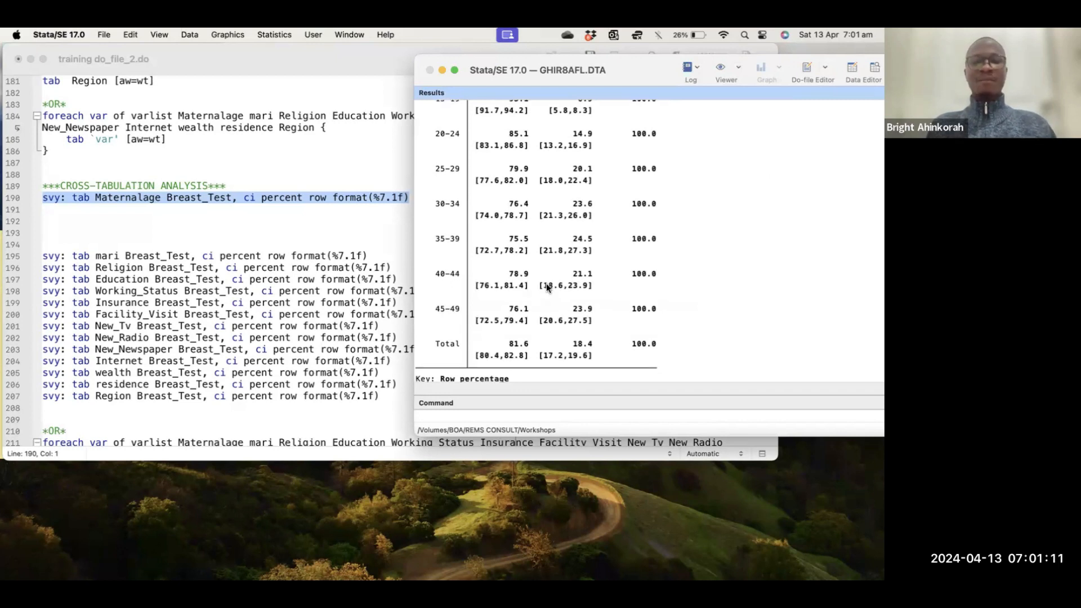
pyautogui.scroll(-3, 546, 283)
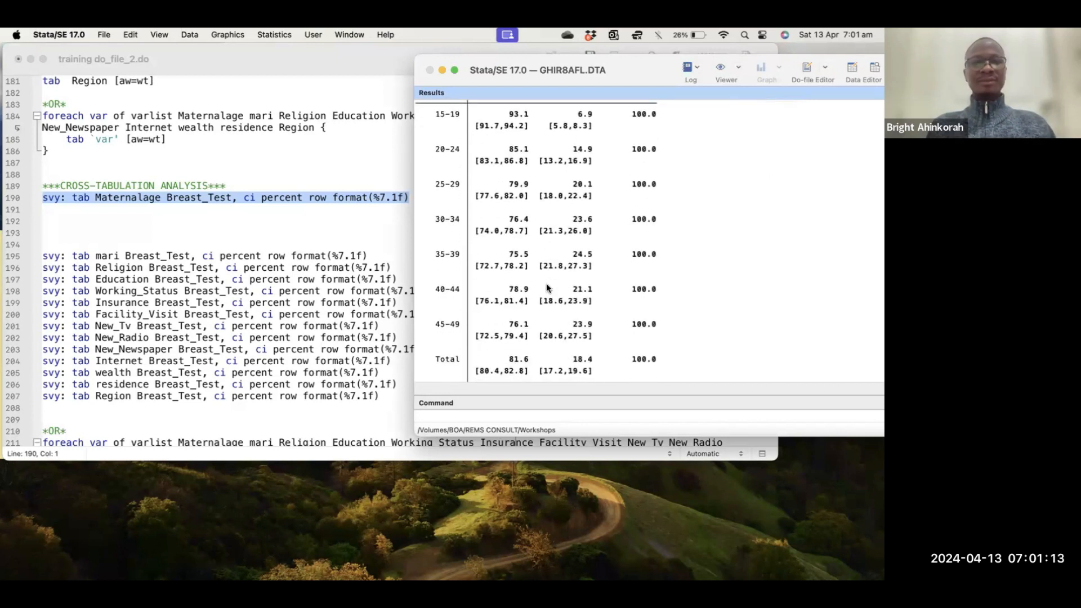
# Run the svy: tab commands for mari through Region against Breast_Test together and review the resulting tables.
pyautogui.click(314, 280)
pyautogui.moveTo(387, 394); pyautogui.dragTo(43, 244)
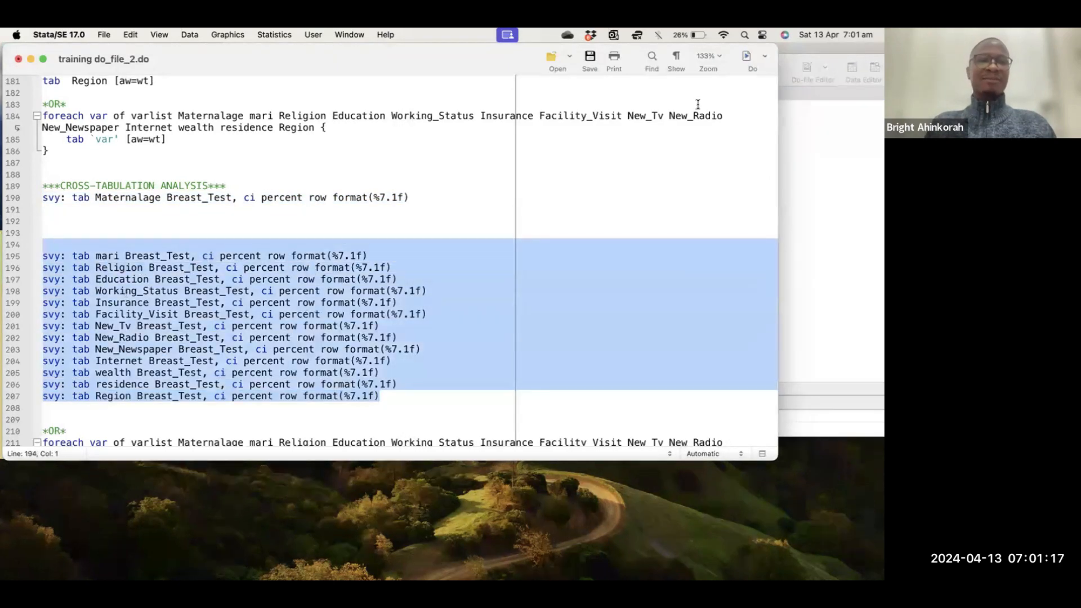
pyautogui.click(748, 58)
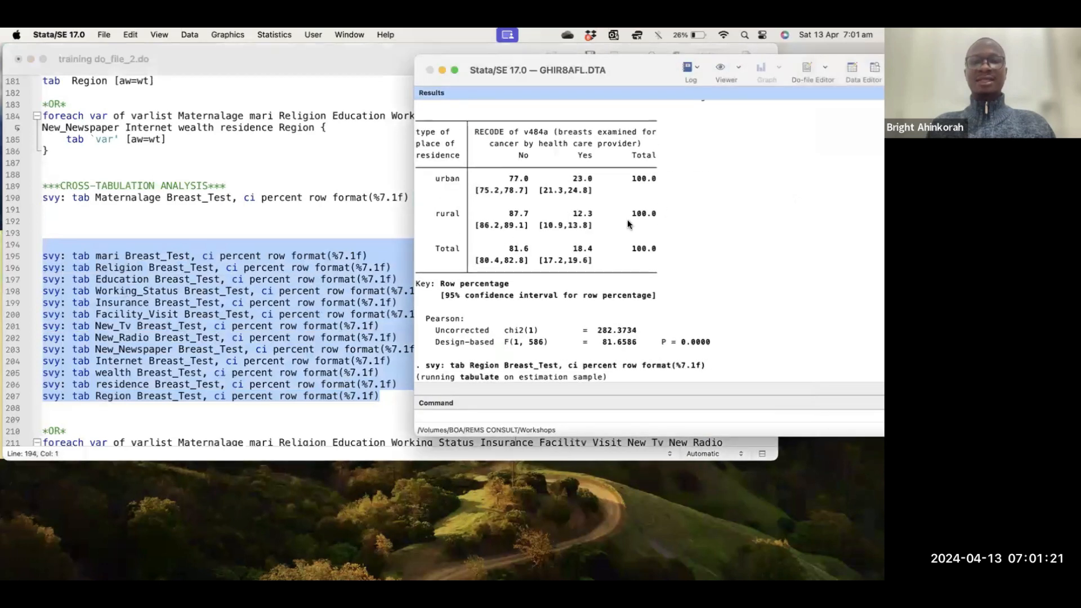
pyautogui.scroll(15, 519, 238)
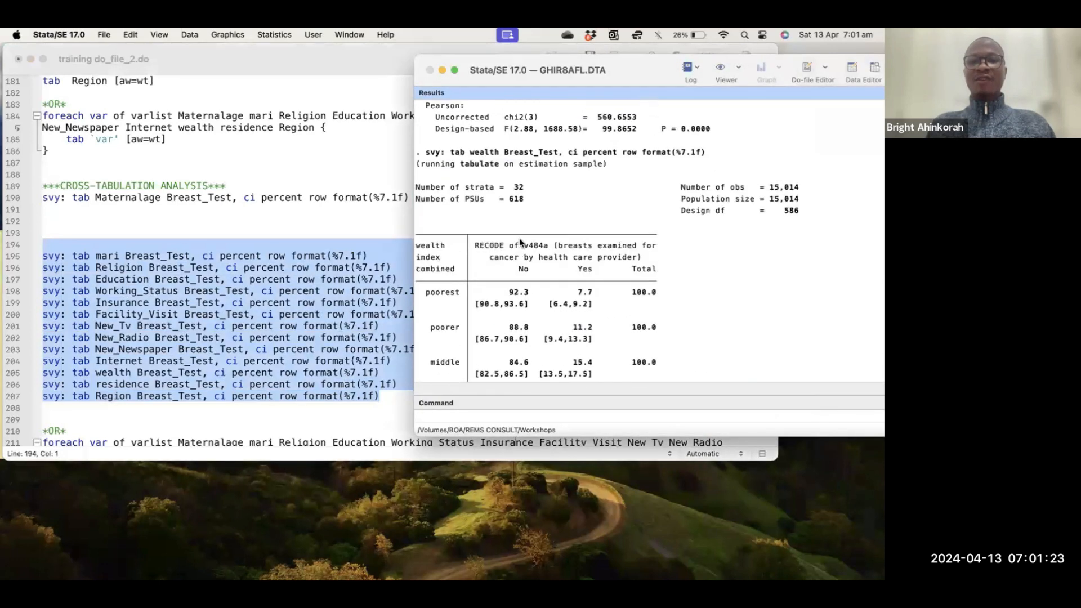
pyautogui.scroll(15, 519, 237)
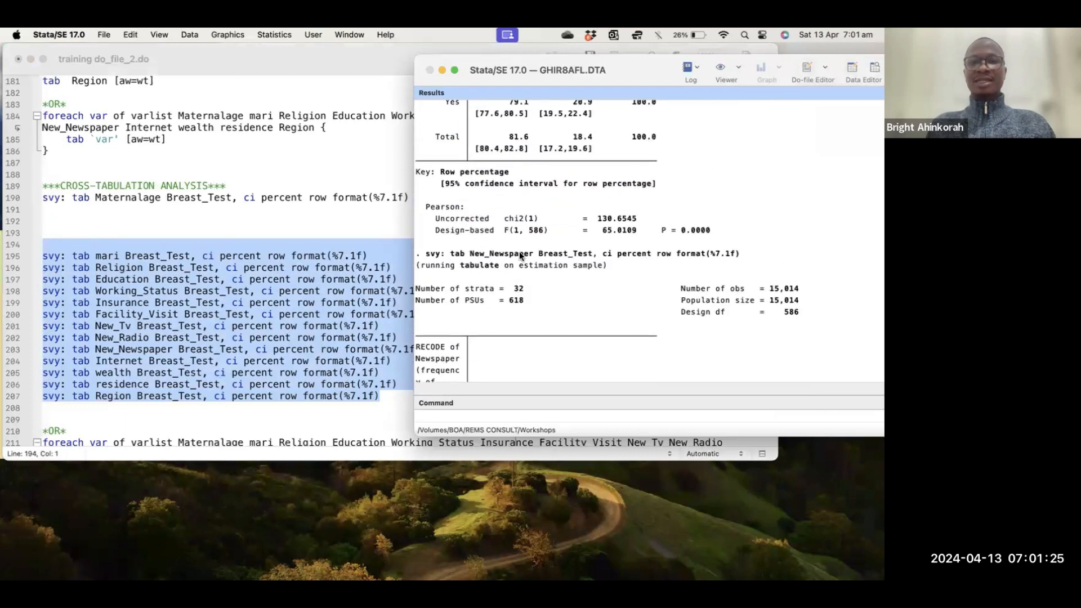
pyautogui.scroll(10, 519, 251)
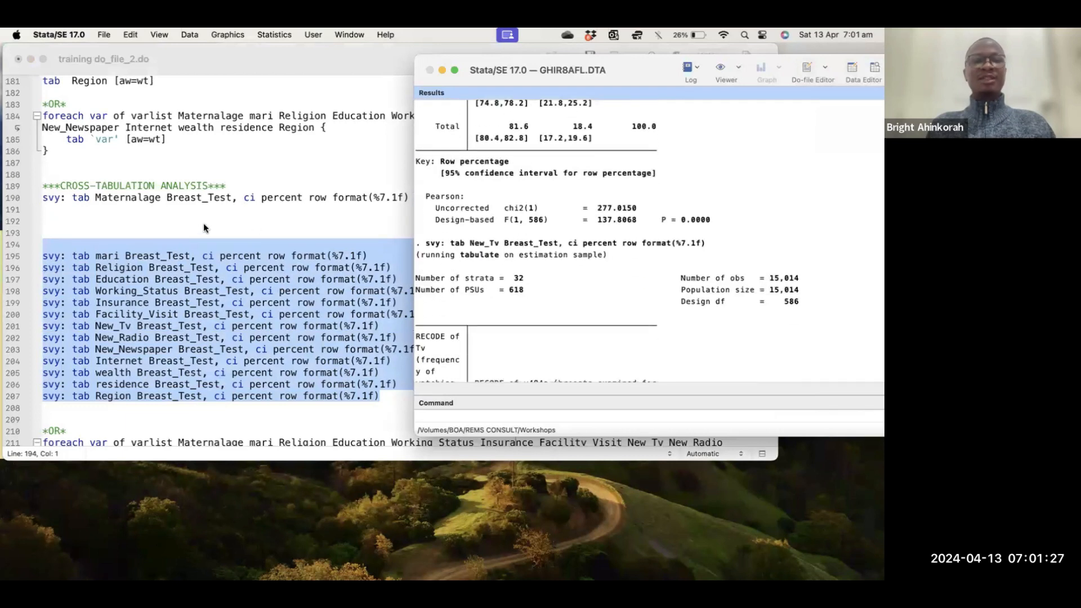
# Remove the blank lines between the Maternalage and mari cross-tabulation commands, and highlight the whole CROSS-TABULATION ANALYSIS block.
pyautogui.click(144, 247)
pyautogui.press('BackSpace')
pyautogui.press('BackSpace')
pyautogui.press('BackSpace')
pyautogui.press('BackSpace')
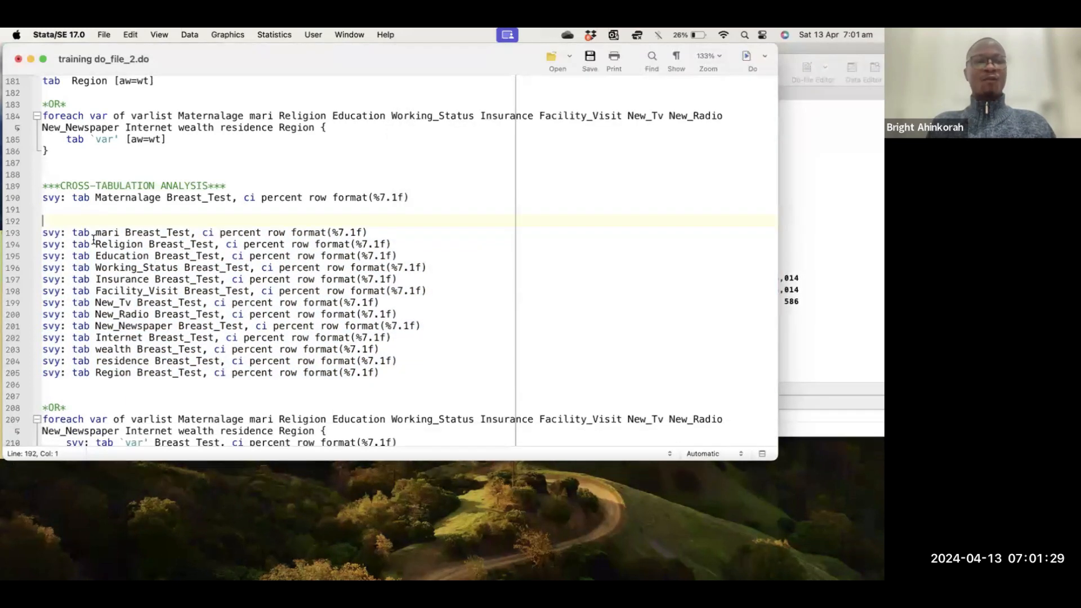
pyautogui.scroll(-1, 131, 286)
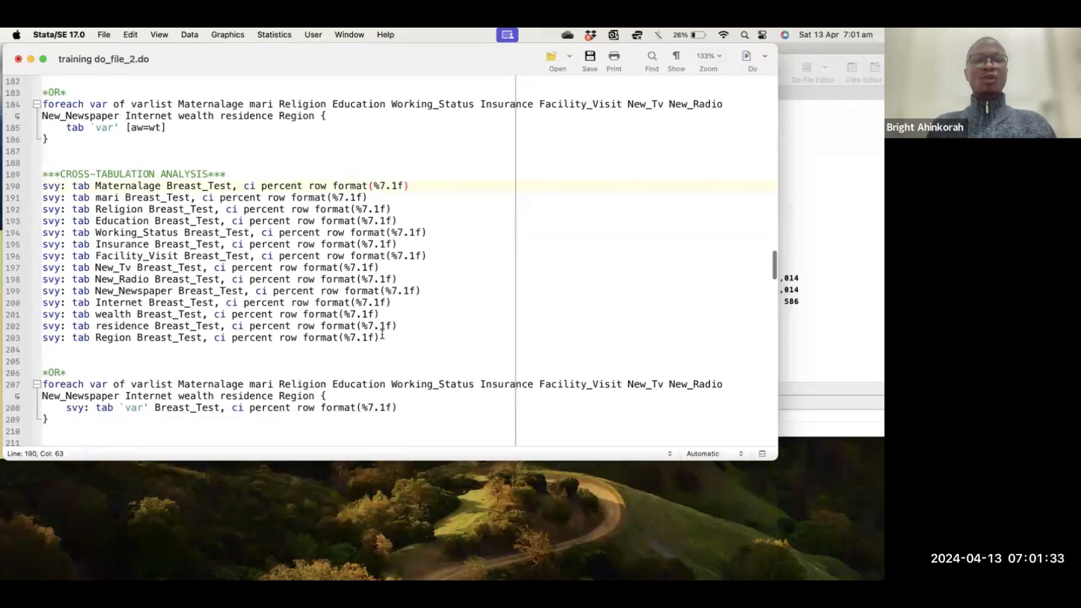
pyautogui.moveTo(382, 338); pyautogui.dragTo(34, 174)
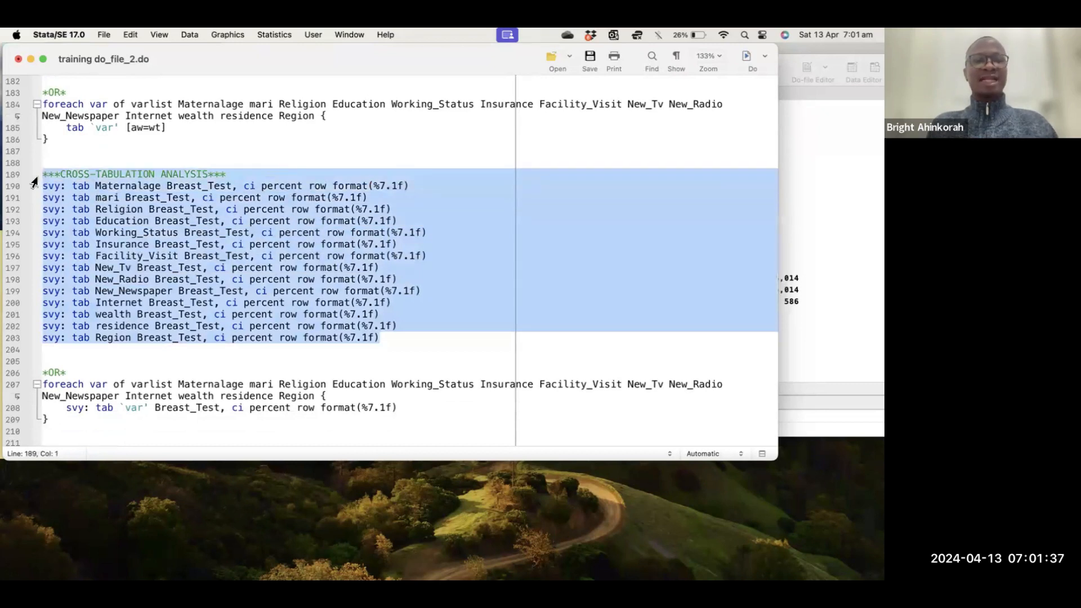
# Examine the cross-tabulation foreach loop part by part: the varlist, the `var' placeholder, the Breast_Test outcome and the ci percent row format(%7.1f) options.
pyautogui.scroll(-4, 99, 248)
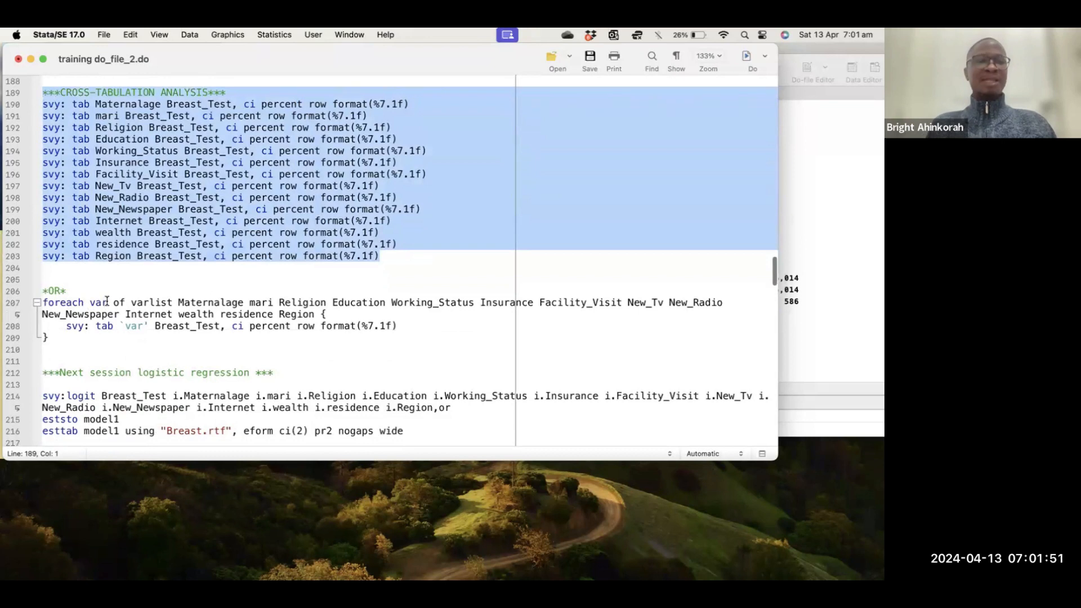
pyautogui.click(178, 303)
pyautogui.moveTo(179, 303); pyautogui.dragTo(313, 315)
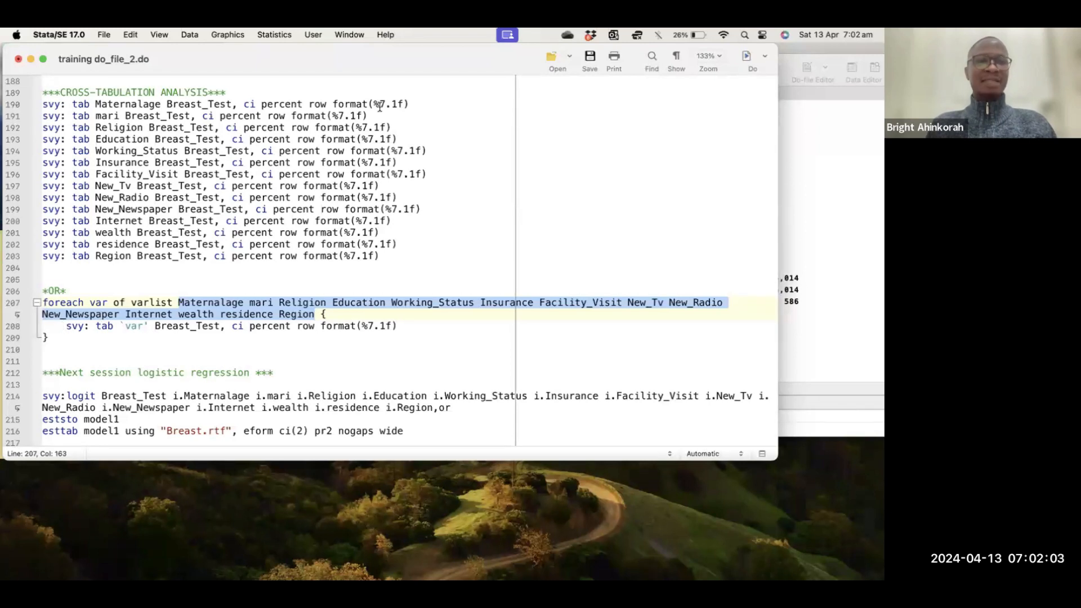
pyautogui.moveTo(409, 104); pyautogui.dragTo(35, 103)
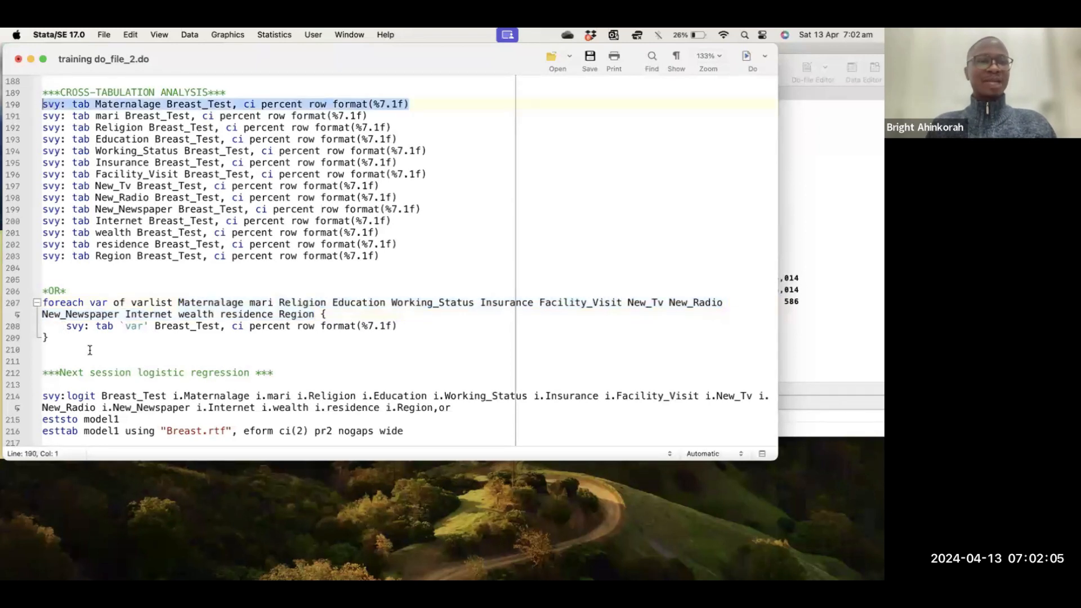
pyautogui.click(65, 327)
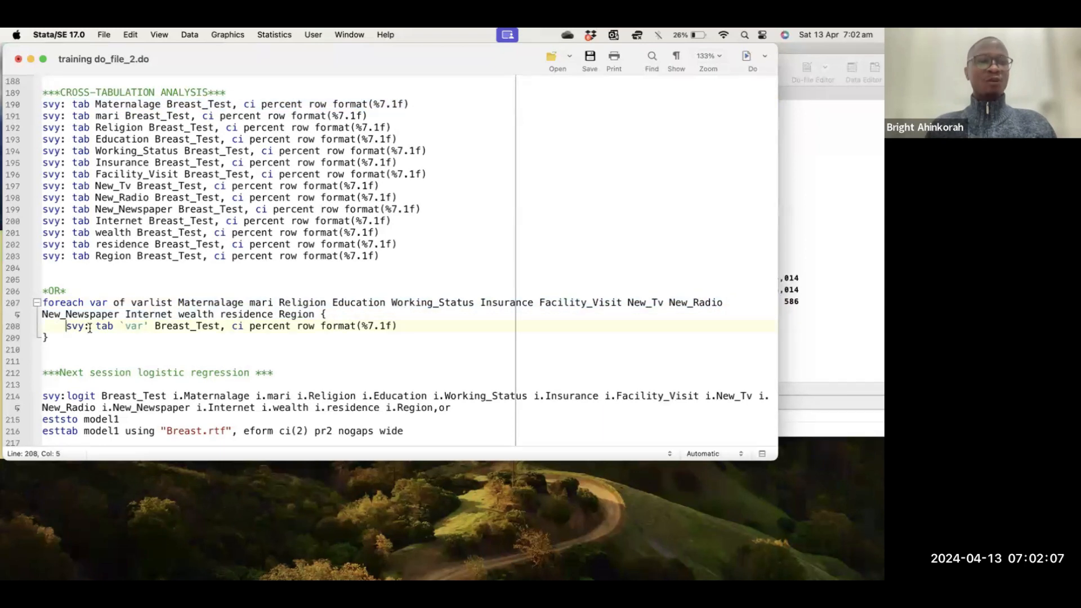
pyautogui.click(117, 327)
pyautogui.moveTo(144, 325); pyautogui.dragTo(120, 322)
pyautogui.click(273, 326)
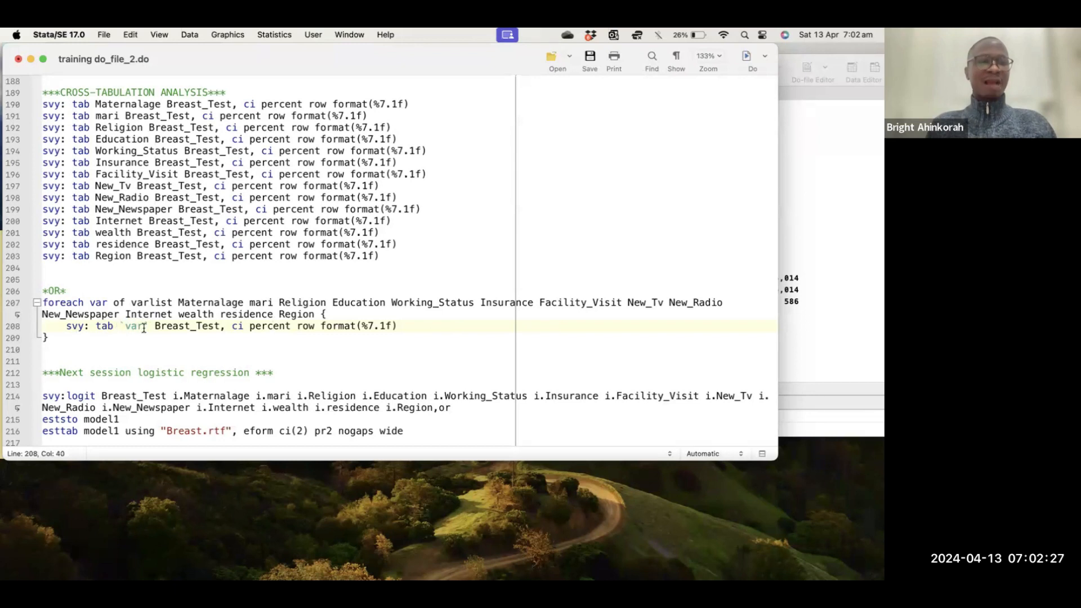
pyautogui.moveTo(155, 325); pyautogui.dragTo(220, 328)
pyautogui.moveTo(397, 326); pyautogui.dragTo(226, 325)
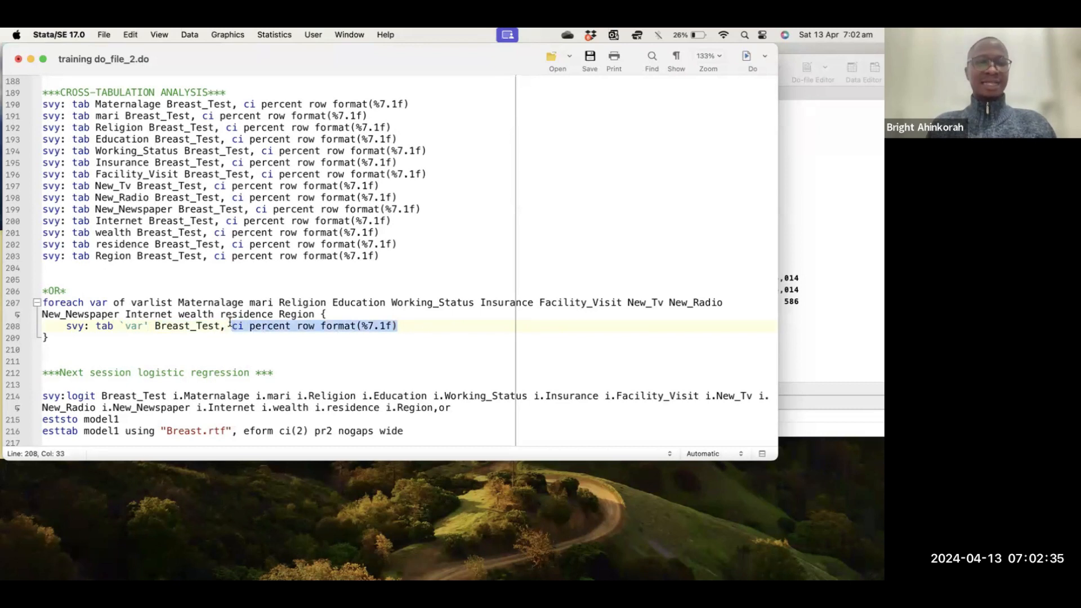
# Run the foreach loop that cross-tabulates the varlist against Breast_Test with svy, and compare it with the separate svy: tab commands.
pyautogui.click(59, 339)
pyautogui.moveTo(52, 348); pyautogui.dragTo(36, 290)
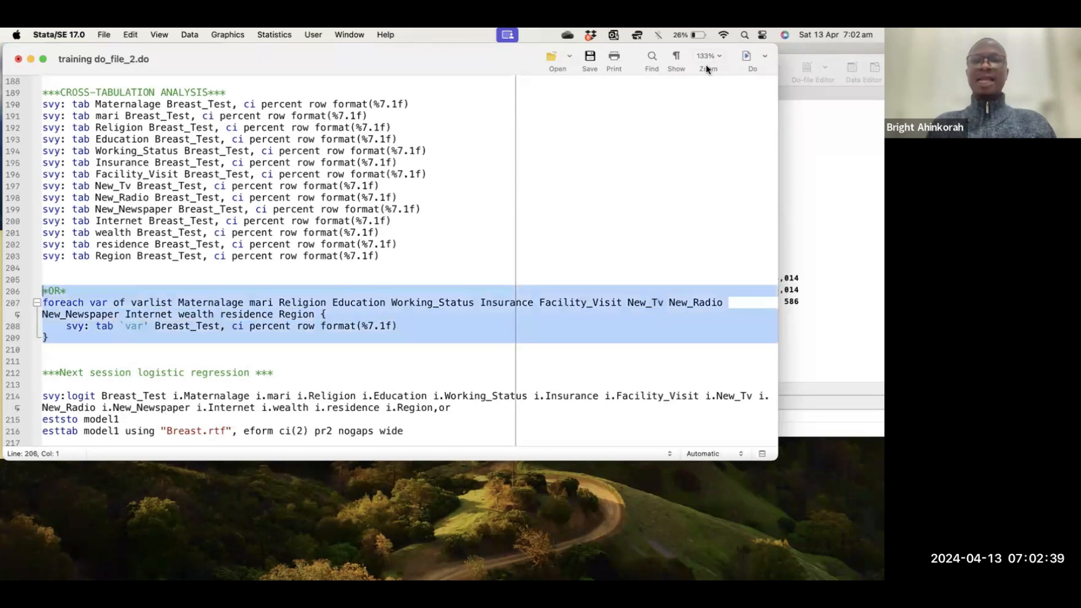
pyautogui.click(747, 57)
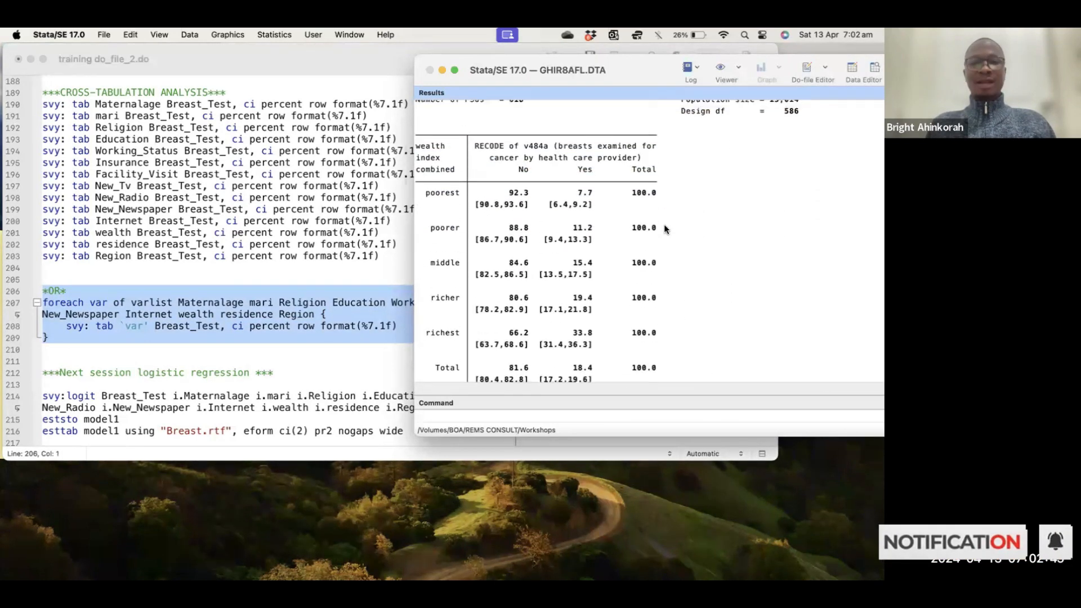
pyautogui.click(278, 227)
pyautogui.moveTo(387, 264); pyautogui.dragTo(42, 93)
pyautogui.click(156, 326)
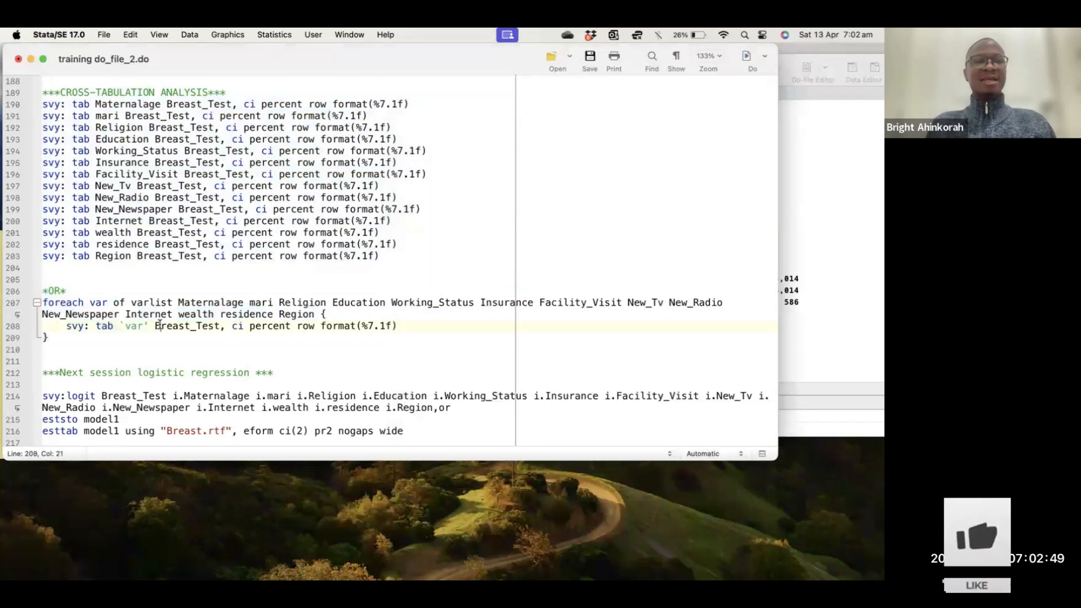
pyautogui.scroll(-1, 160, 325)
pyautogui.scroll(-3, 160, 324)
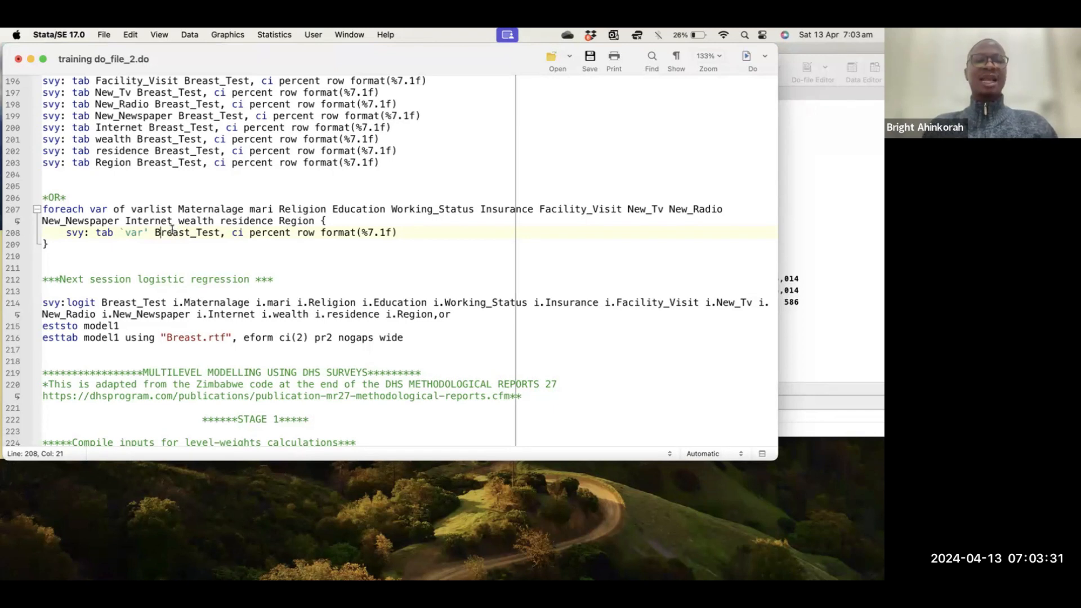
# Review the loop's output back to the Maternalage table, examine its row percentages and Pearson test, and highlight the P value.
pyautogui.click(816, 277)
pyautogui.scroll(20, 593, 236)
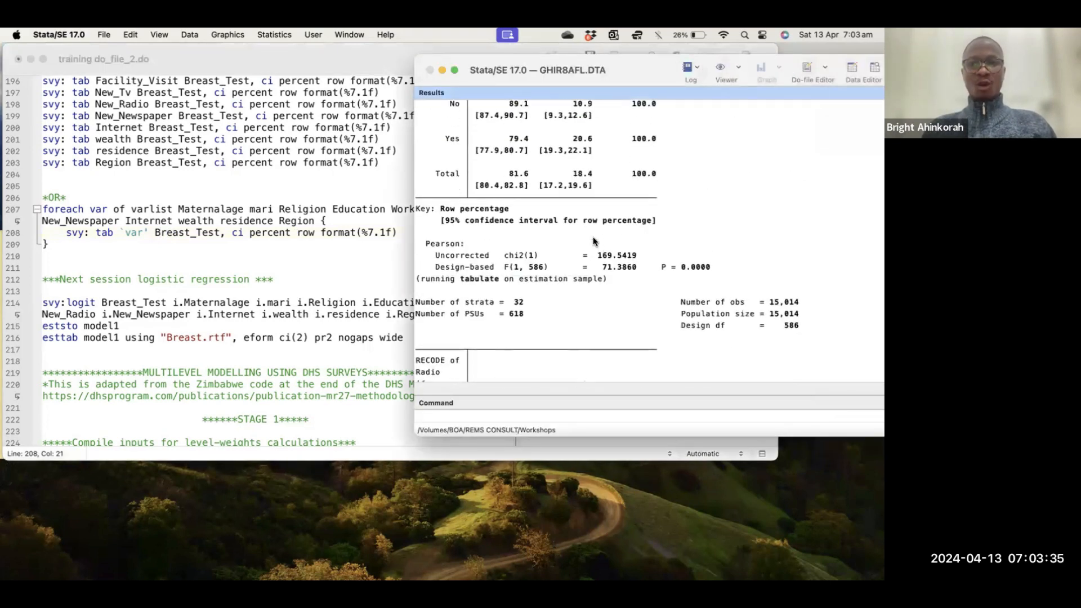
pyautogui.scroll(20, 593, 241)
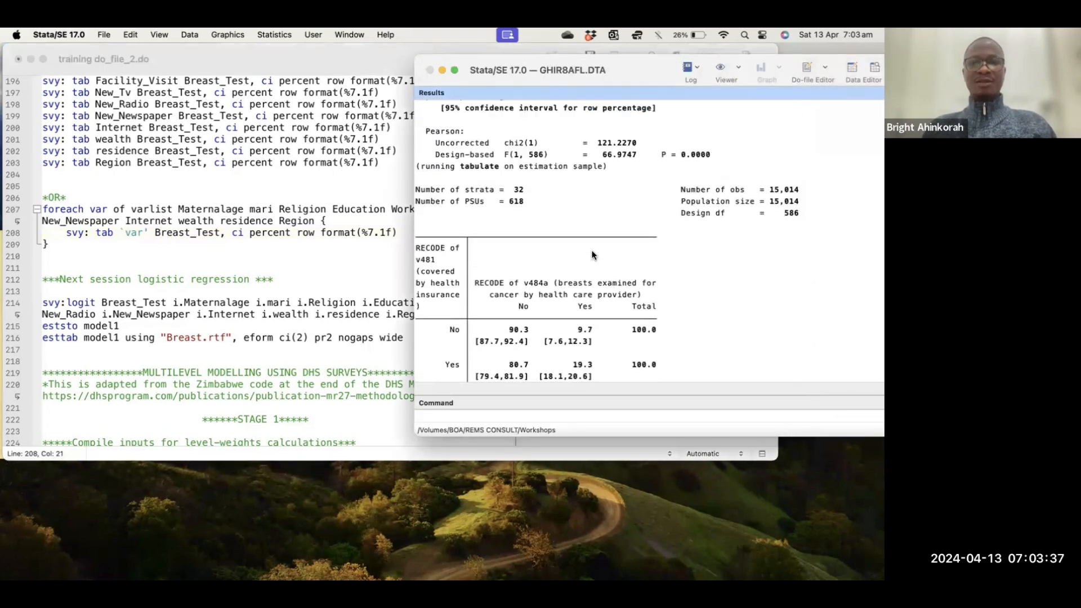
pyautogui.scroll(20, 593, 259)
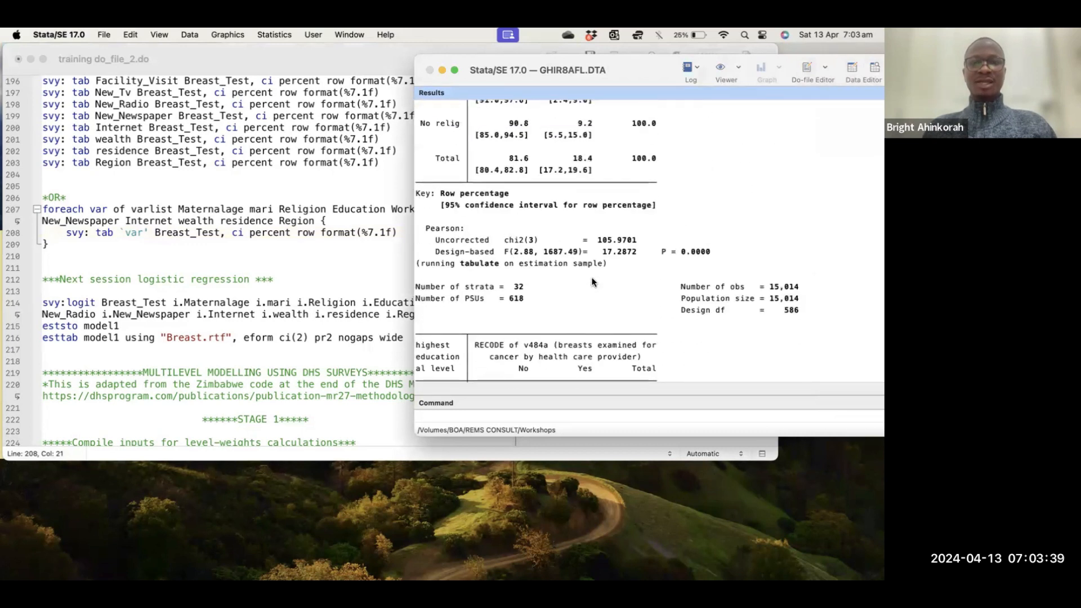
pyautogui.scroll(20, 593, 288)
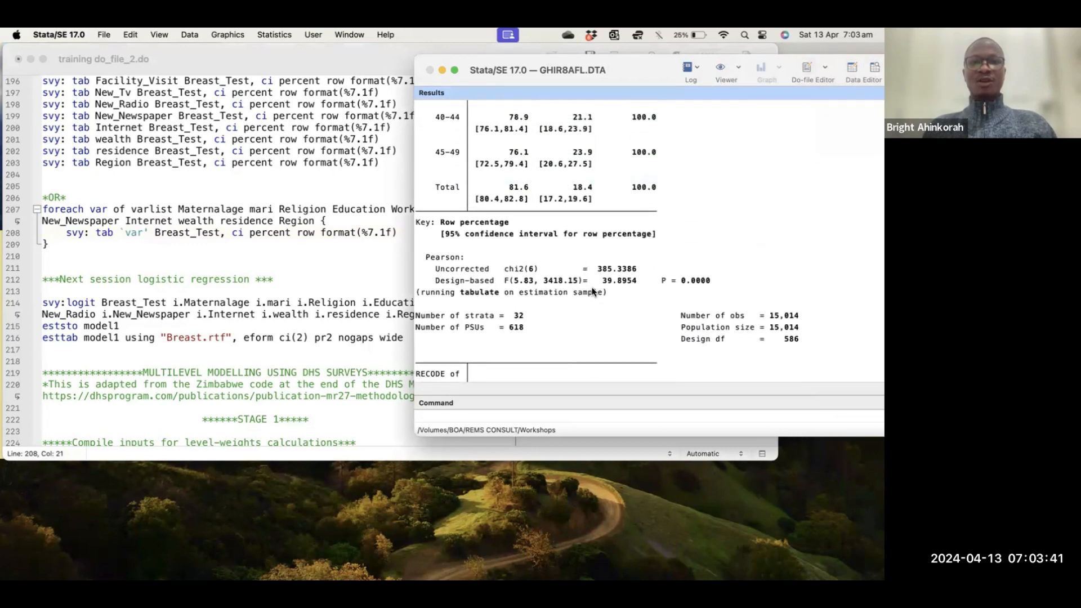
pyautogui.scroll(-5, 593, 292)
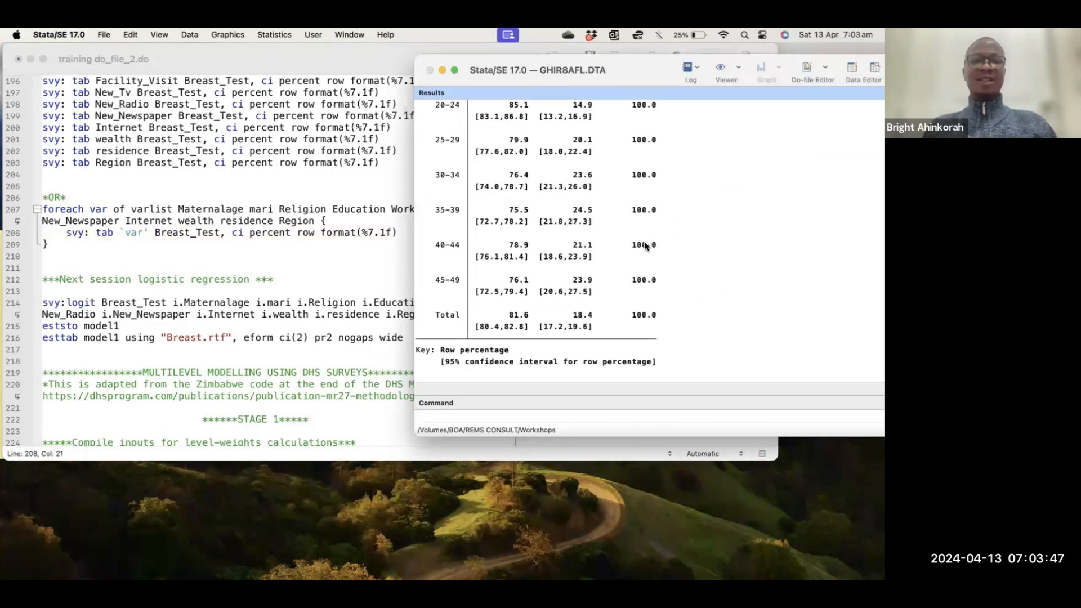
pyautogui.scroll(2, 646, 246)
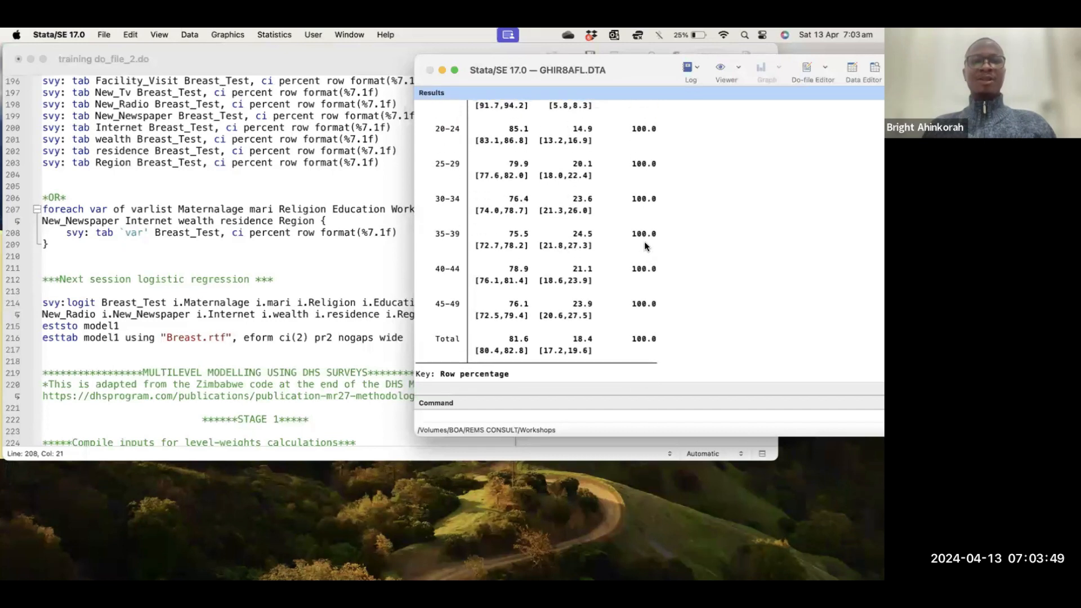
pyautogui.scroll(-1, 646, 246)
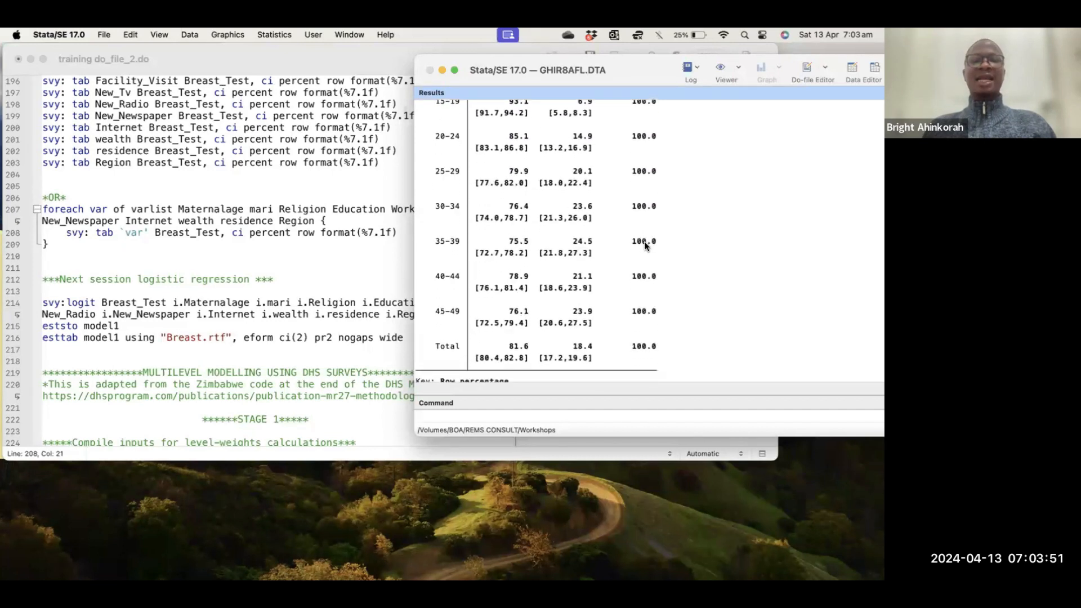
pyautogui.scroll(-1, 646, 246)
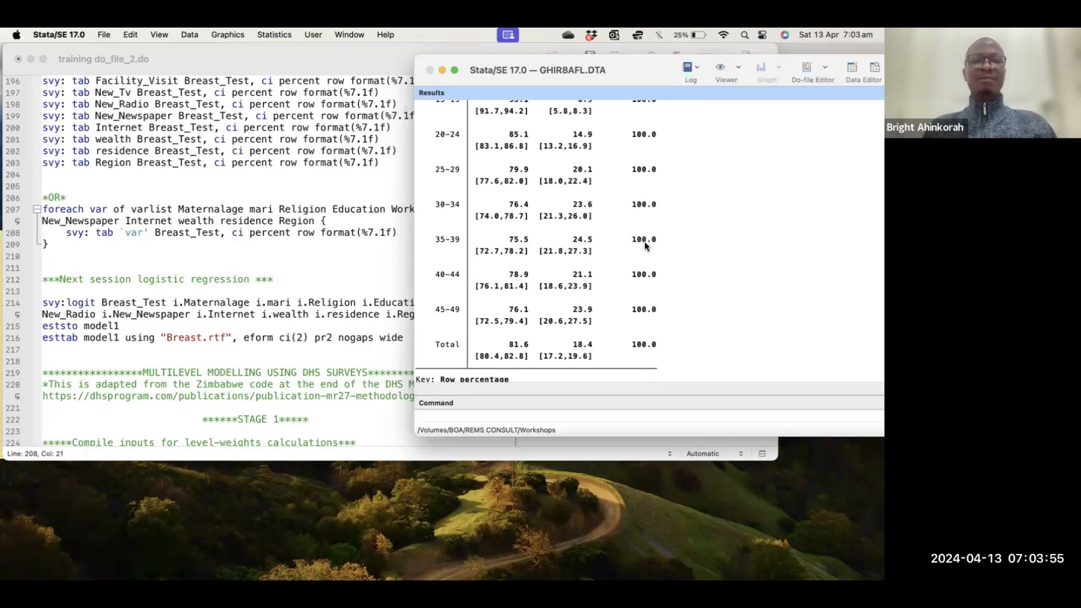
pyautogui.scroll(-5, 647, 246)
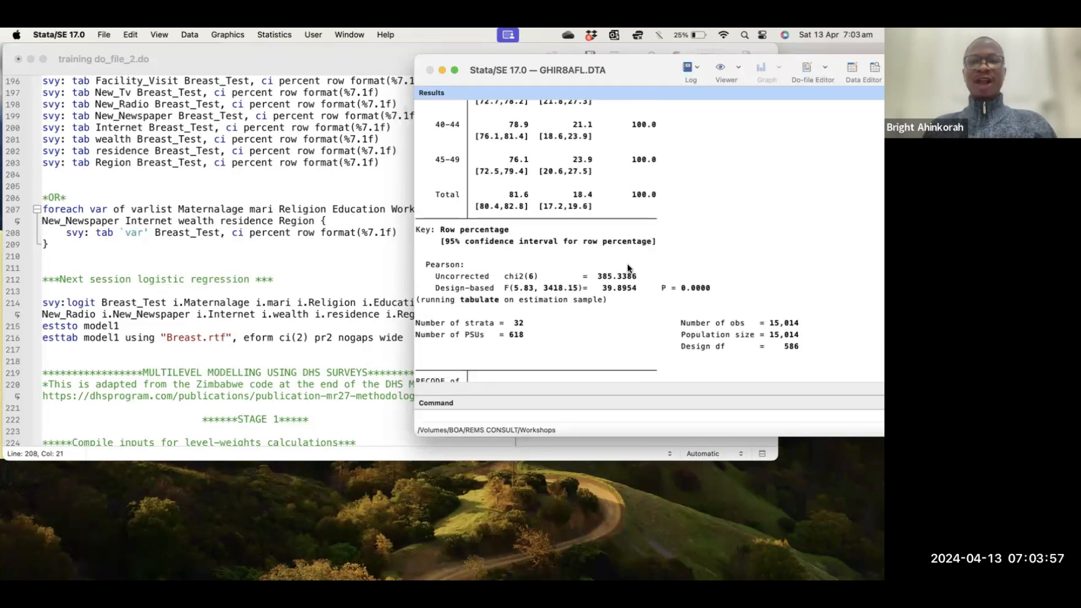
pyautogui.scroll(2, 542, 267)
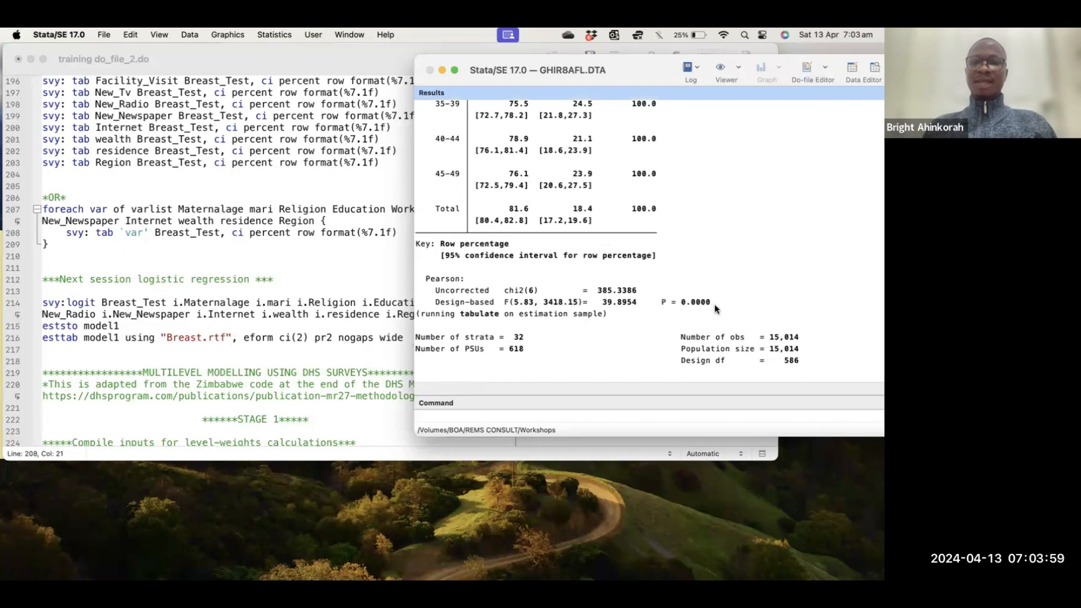
pyautogui.moveTo(658, 305); pyautogui.dragTo(660, 305)
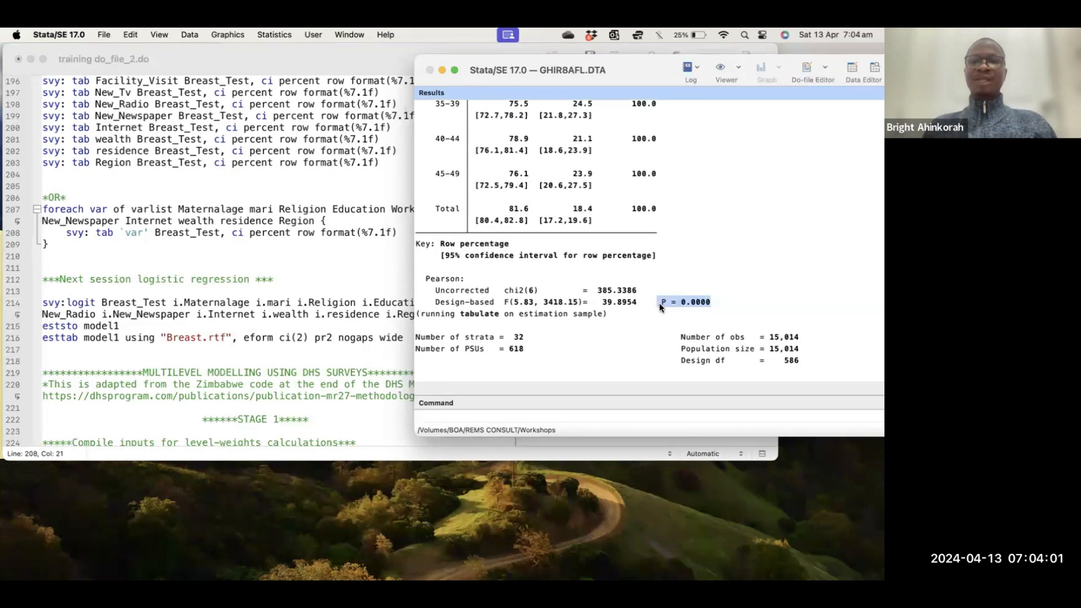
# Examine the Maternalage cross-tabulation's row percentages against its design-based P value, and review the residence and Region results at the output's end.
pyautogui.scroll(8, 619, 263)
pyautogui.scroll(4, 619, 262)
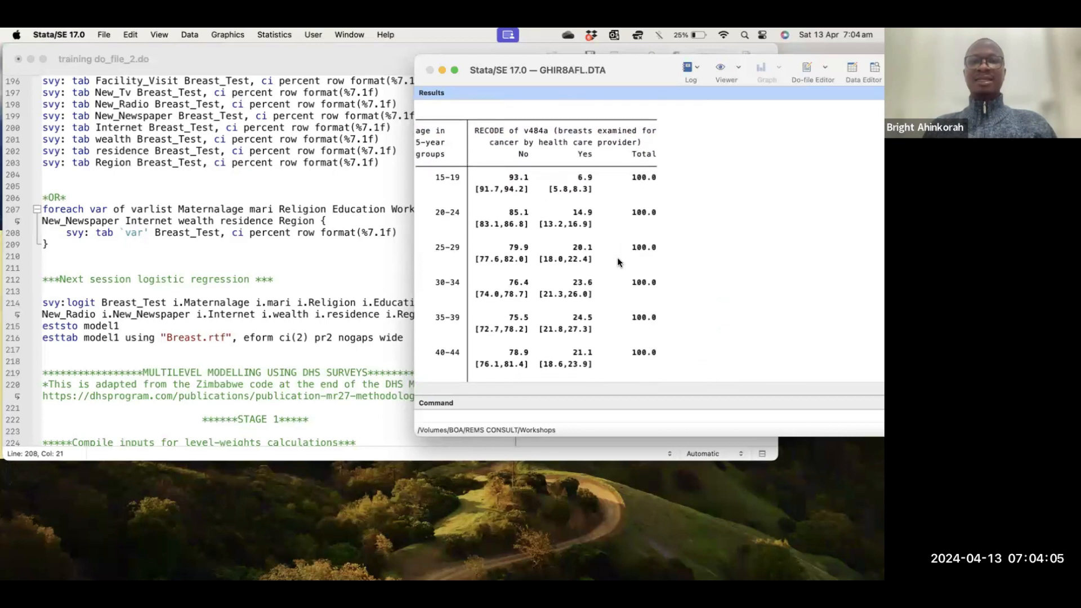
pyautogui.scroll(-10, 619, 262)
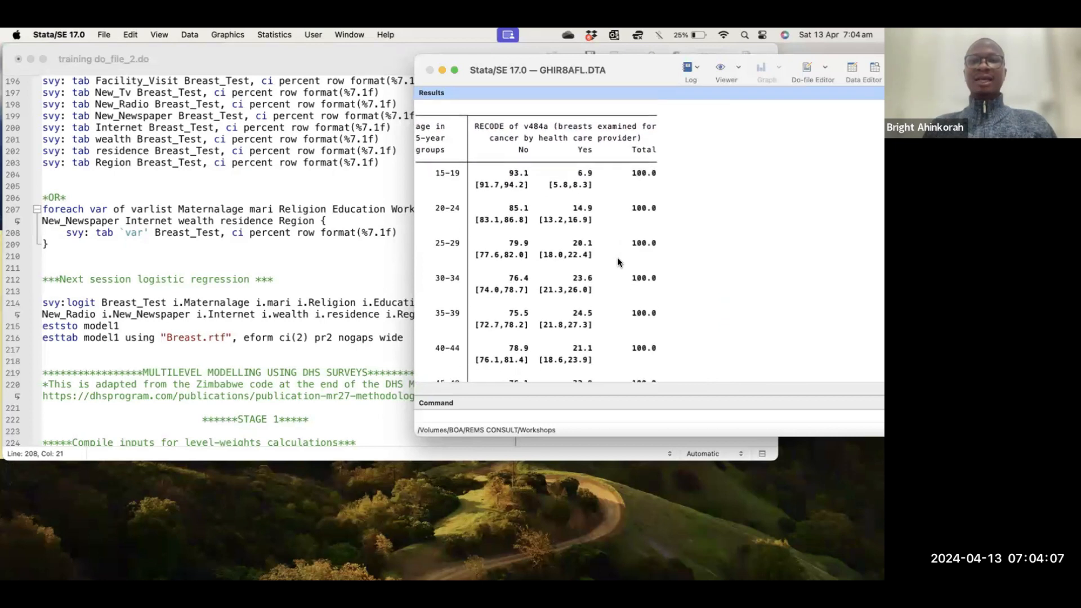
pyautogui.scroll(-9, 617, 258)
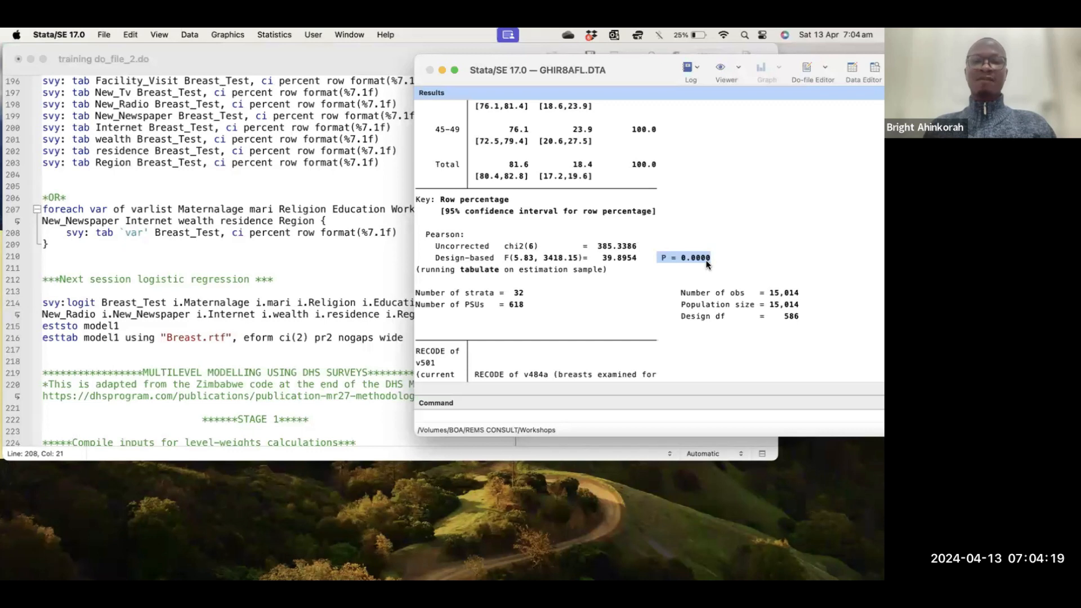
pyautogui.click(706, 259)
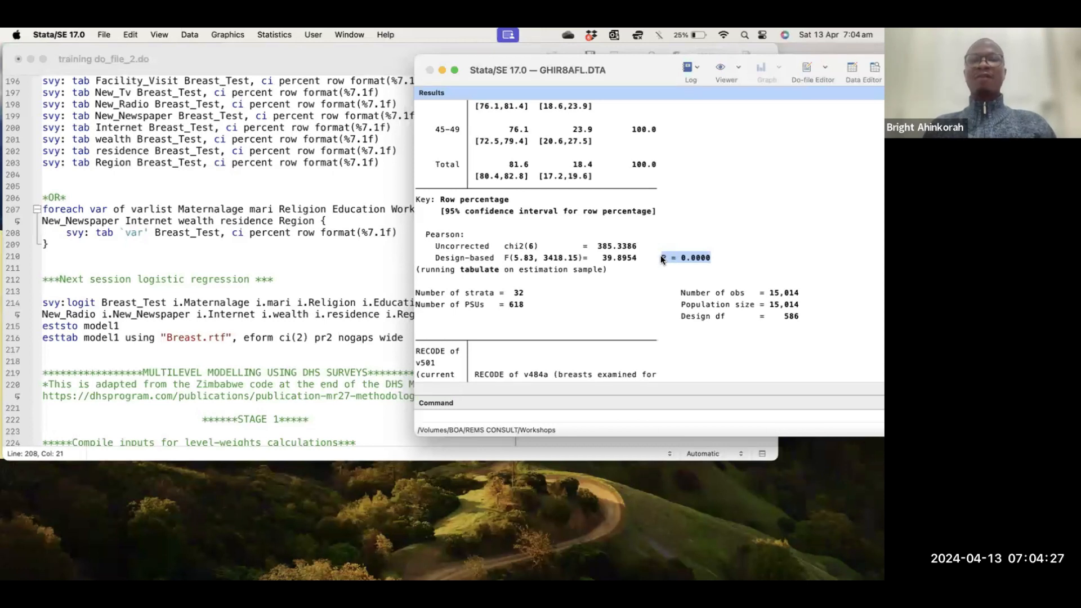
pyautogui.click(709, 260)
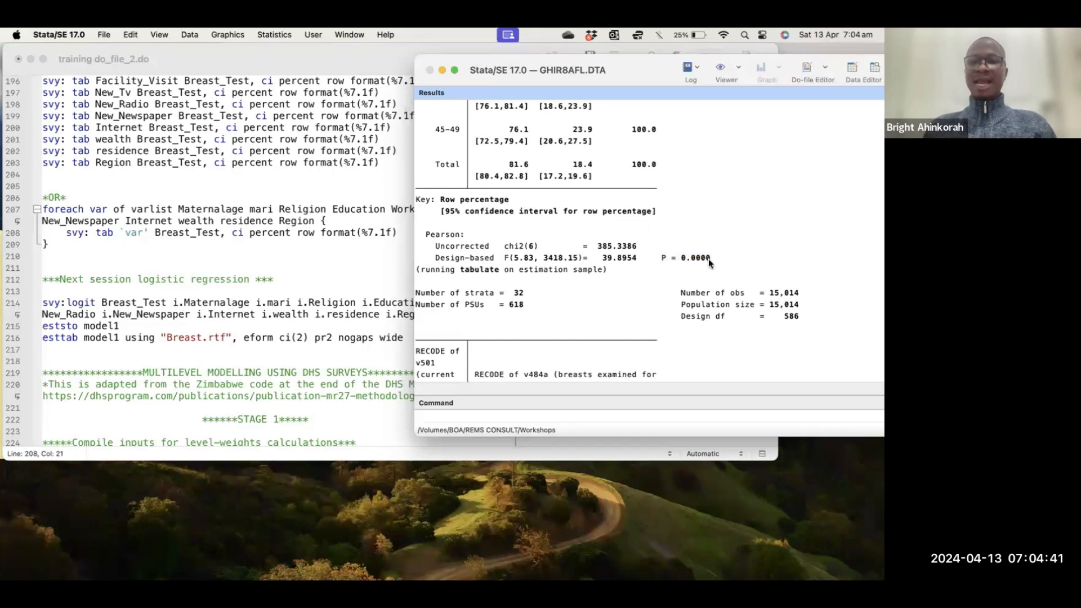
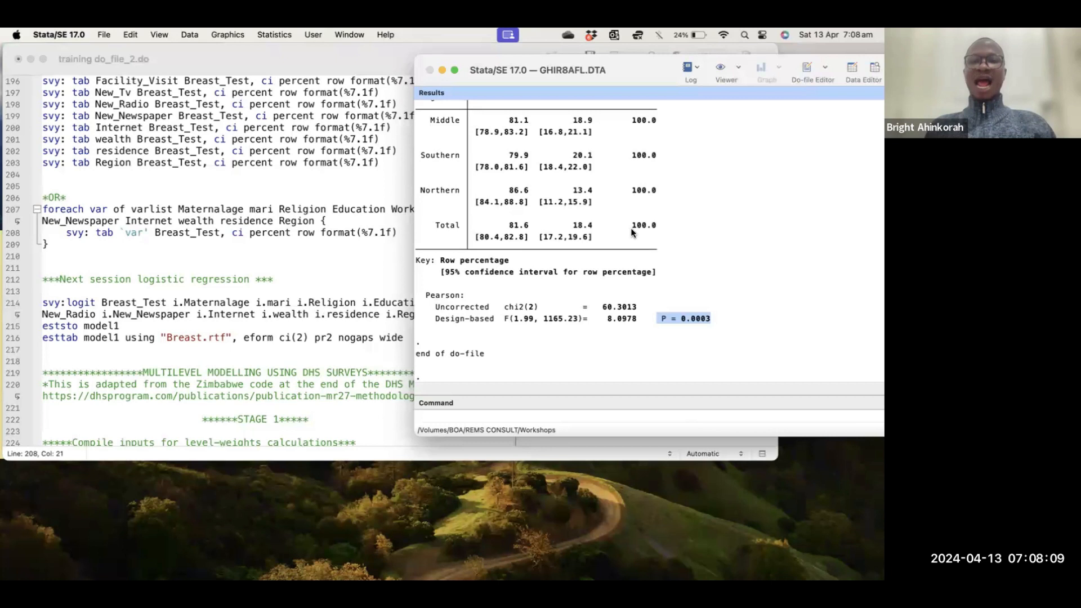
pyautogui.scroll(5, 633, 233)
pyautogui.scroll(3, 633, 233)
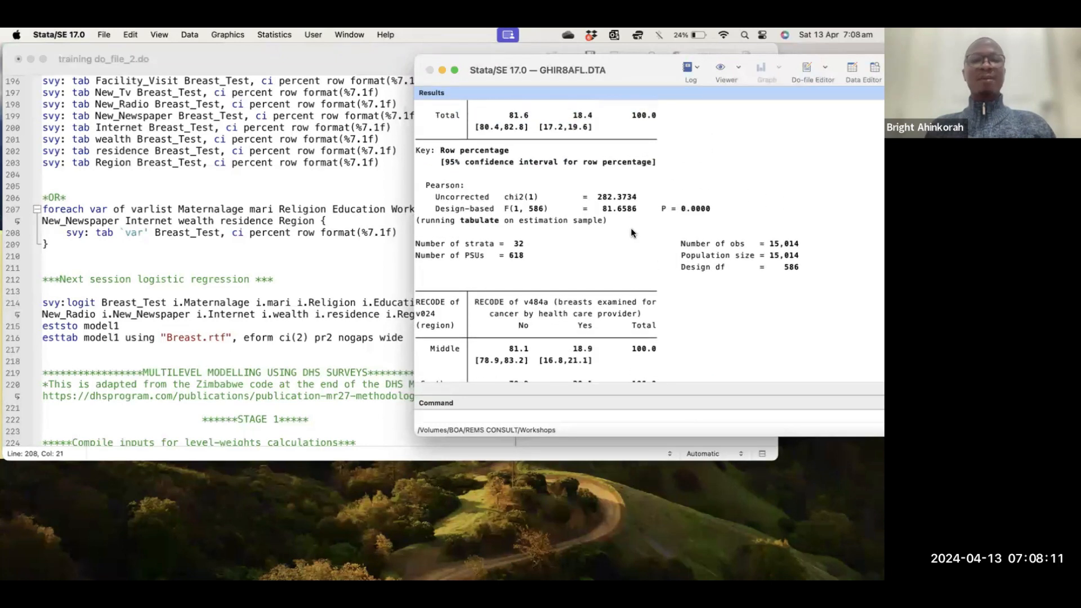
# Remove the blank line above the svy:logit command, insert two blank lines before eststo model1, and widen the do-file window.
pyautogui.click(282, 285)
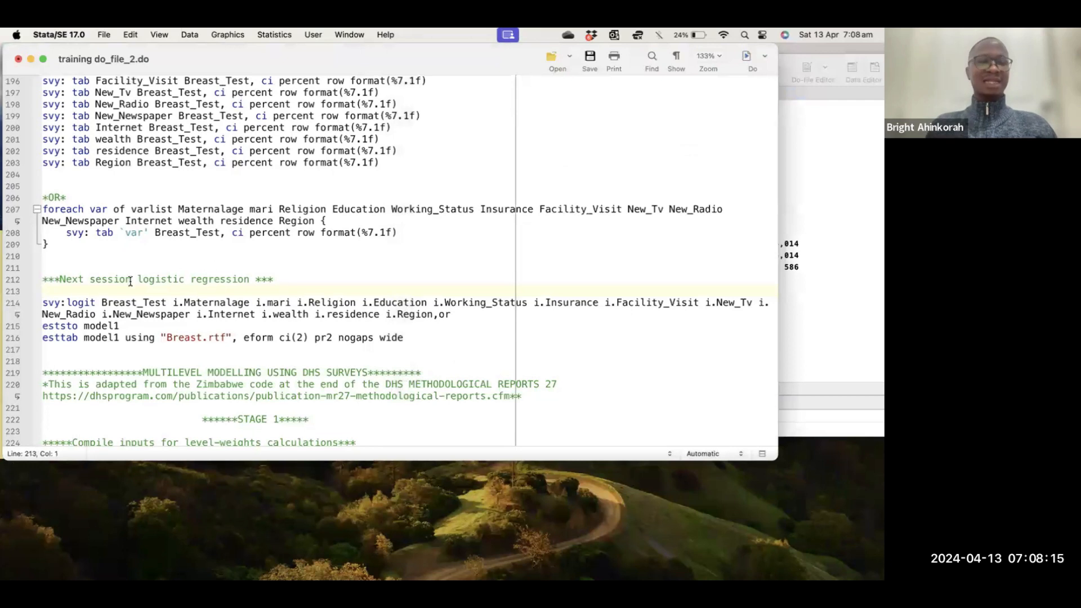
pyautogui.press('BackSpace')
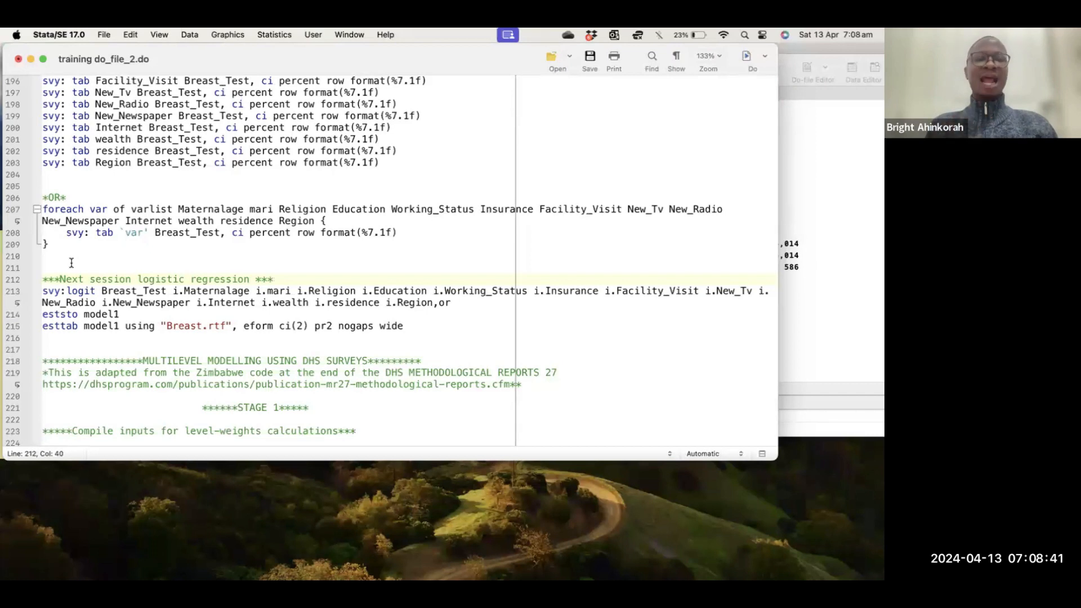
pyautogui.scroll(2, 95, 144)
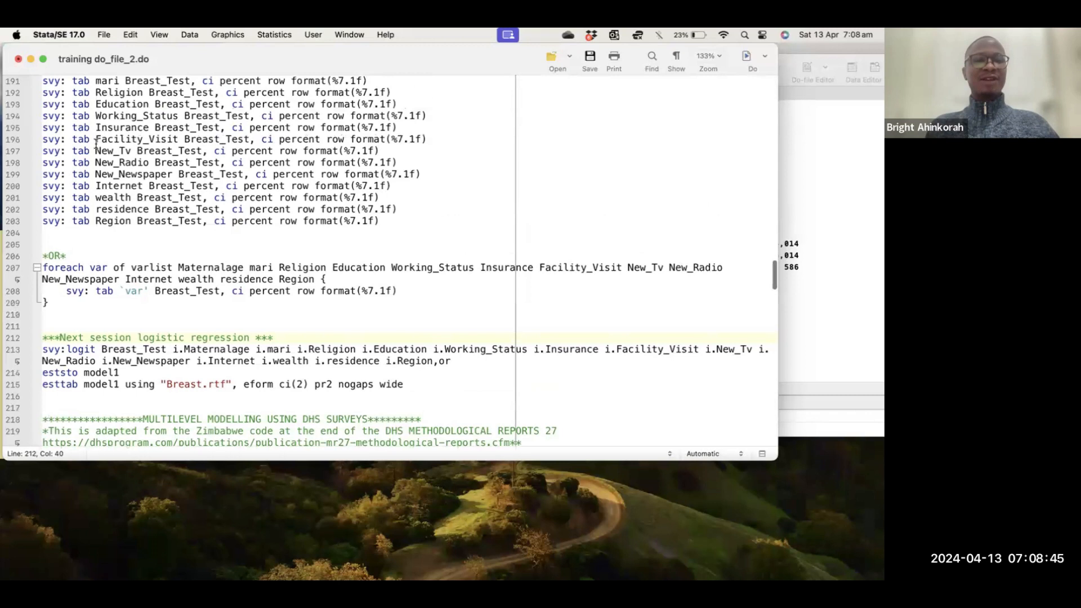
pyautogui.scroll(-1, 95, 144)
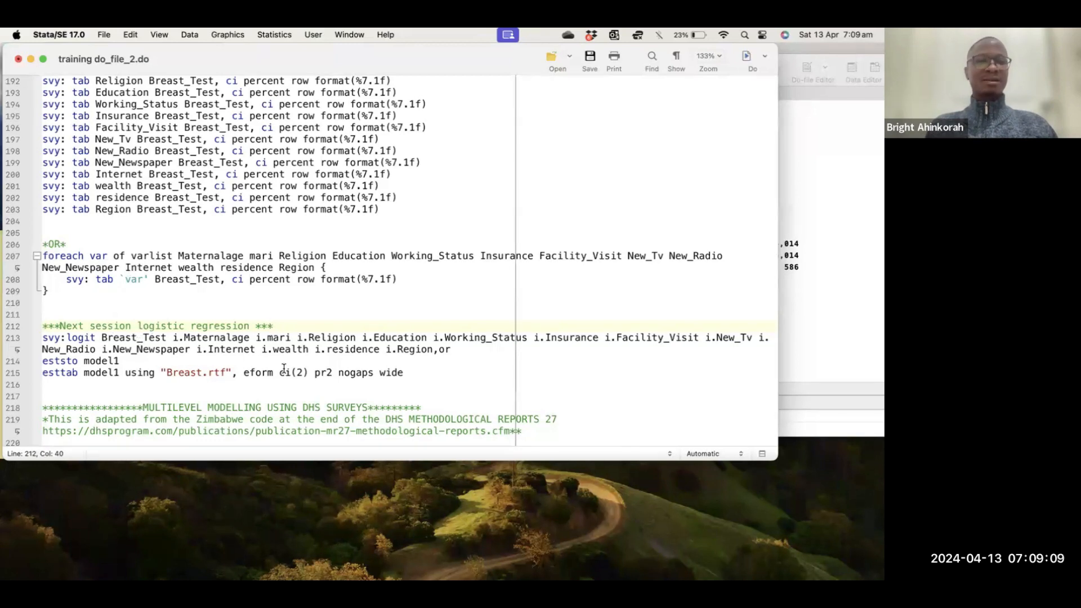
pyautogui.click(468, 351)
pyautogui.press('Return')
pyautogui.press('Return')
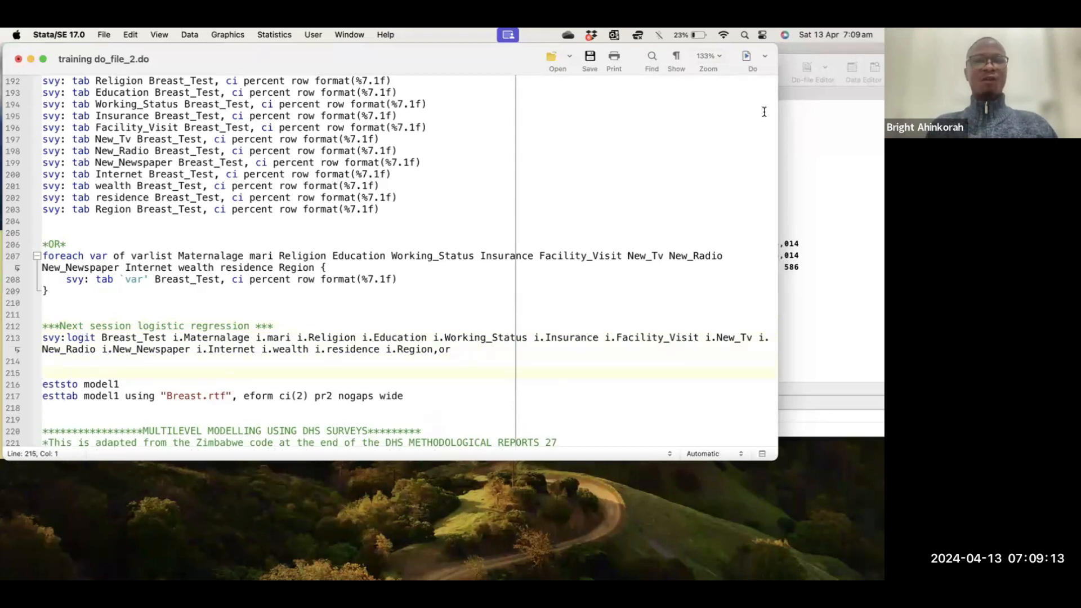
pyautogui.moveTo(778, 115); pyautogui.dragTo(848, 115)
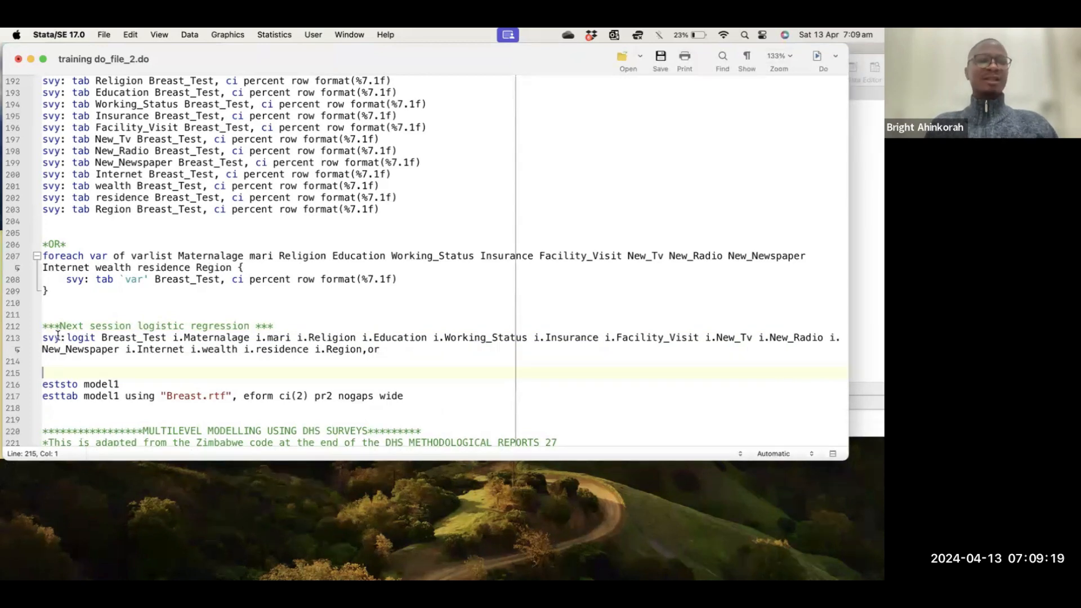
# Examine the svy:logit command part by part: the logit keyword, the Breast_Test outcome and the i. prefix on Maternalage.
pyautogui.moveTo(96, 337); pyautogui.dragTo(68, 336)
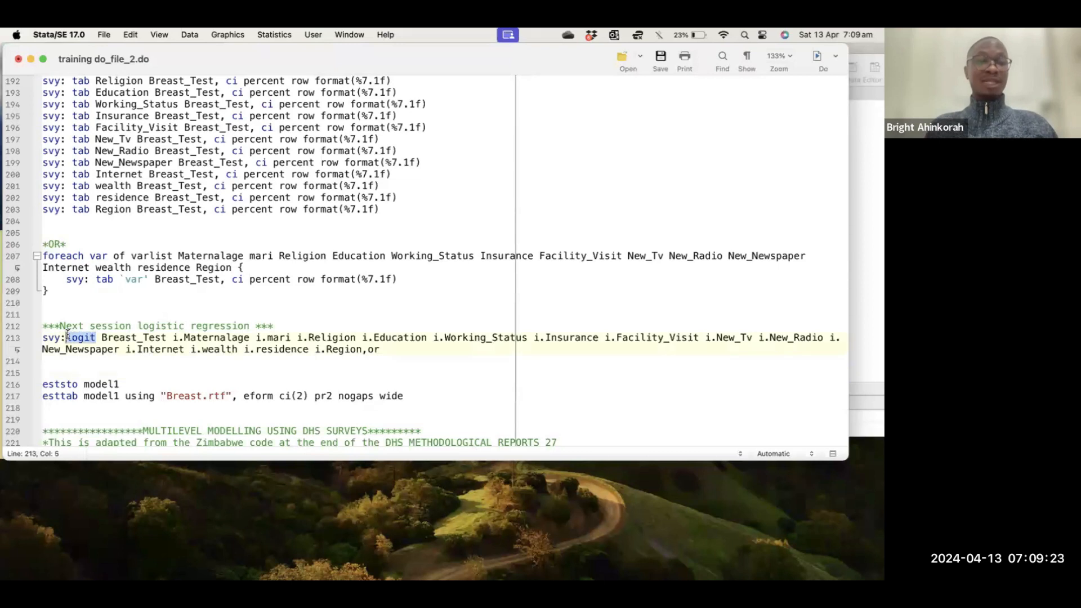
pyautogui.moveTo(167, 336); pyautogui.dragTo(101, 336)
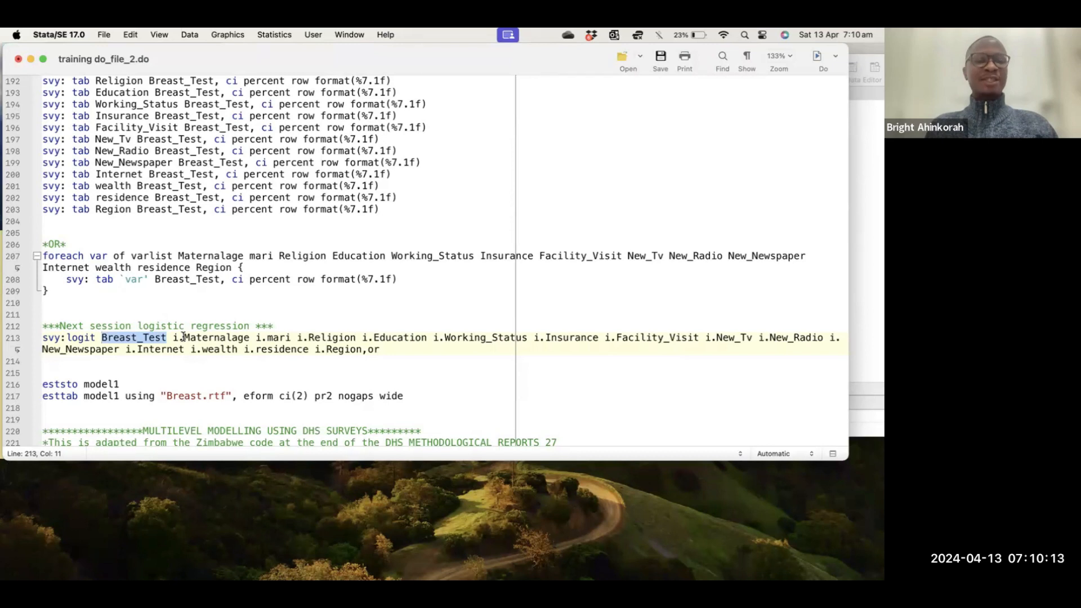
pyautogui.click(248, 337)
pyautogui.moveTo(248, 338); pyautogui.dragTo(173, 336)
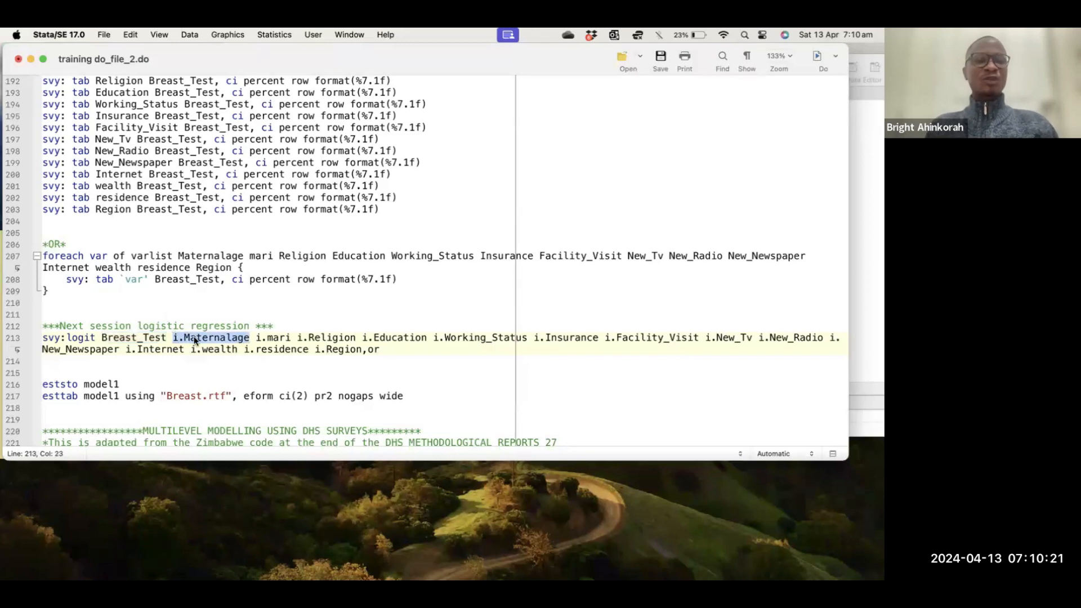
pyautogui.click(195, 336)
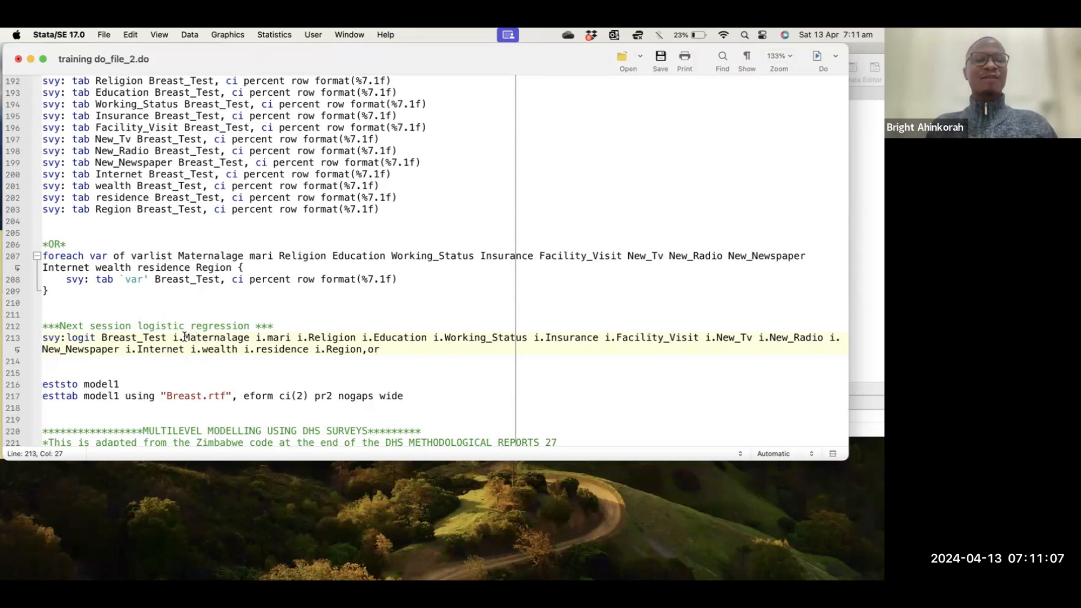
pyautogui.click(185, 337)
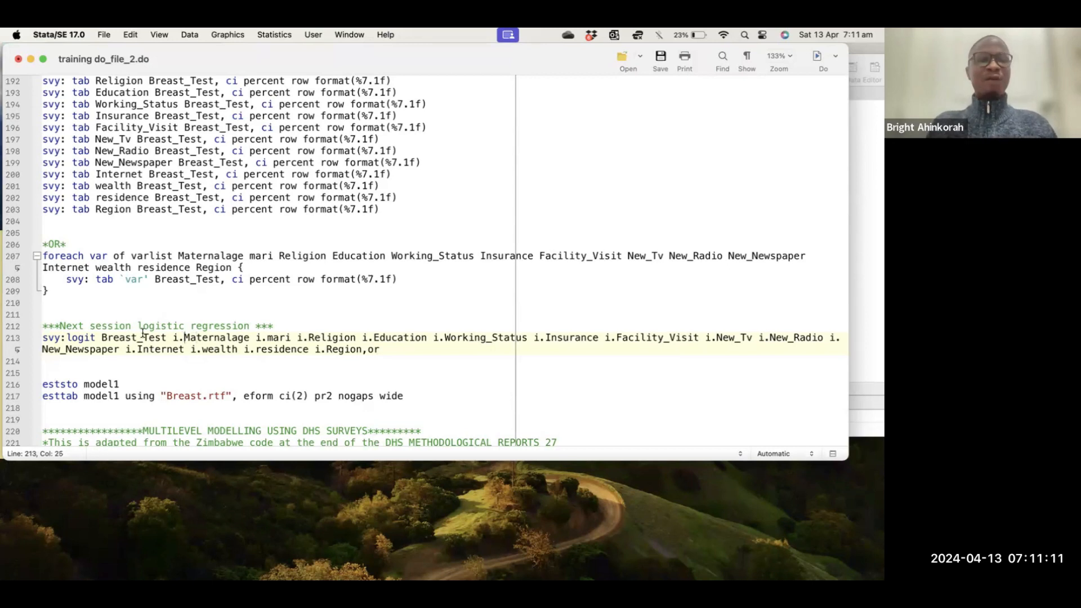
# Run fre Maternalage to list the age groups with their category codes.
pyautogui.click(874, 238)
pyautogui.click(443, 417)
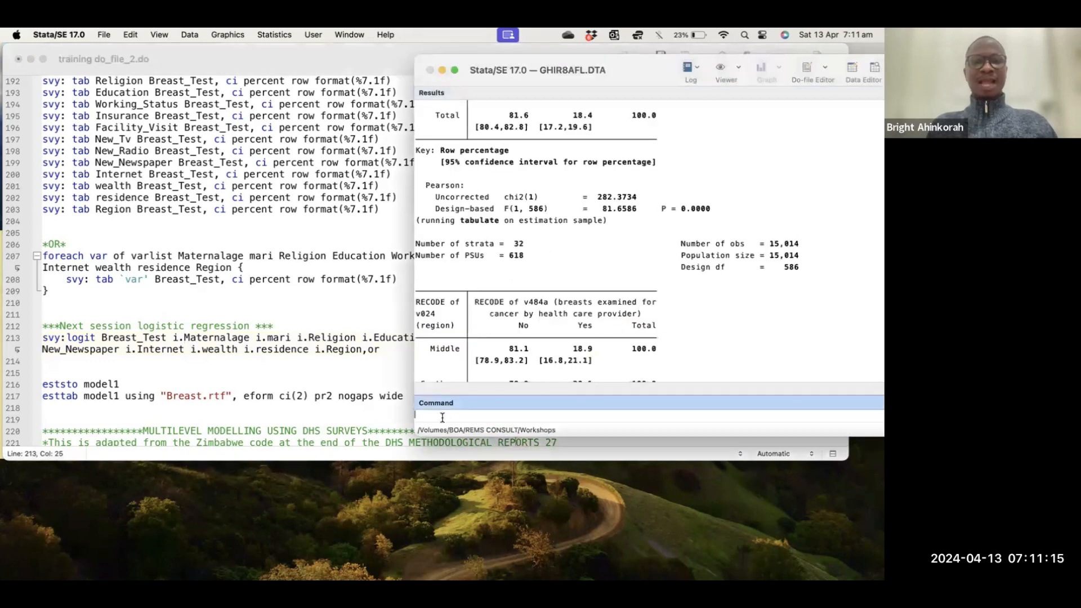
pyautogui.write('for')
pyautogui.write('e')
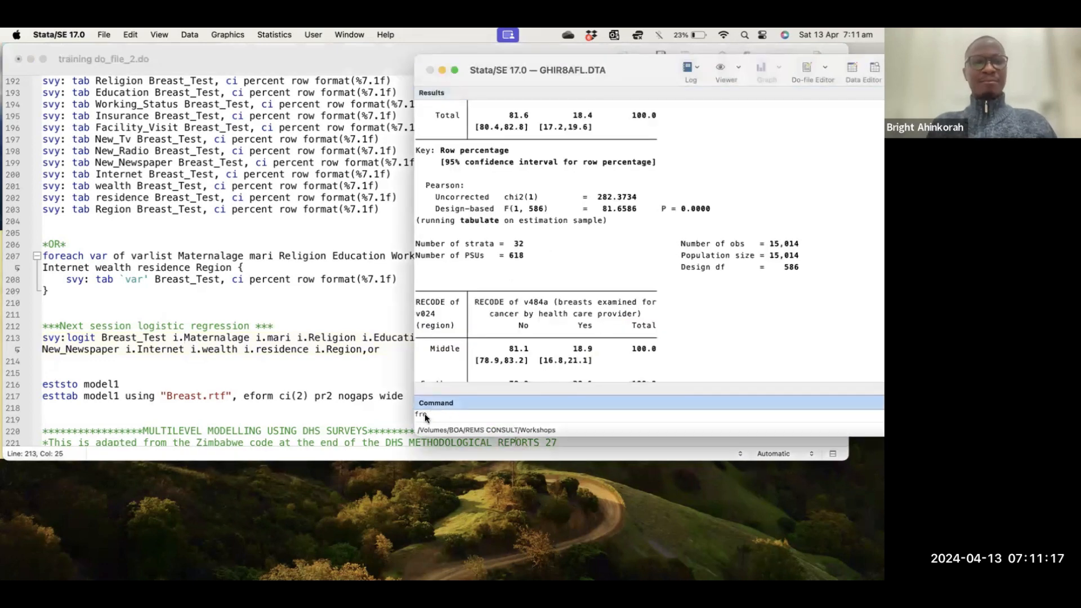
pyautogui.click(176, 253)
pyautogui.moveTo(177, 255); pyautogui.dragTo(242, 260)
pyautogui.press('super+c')
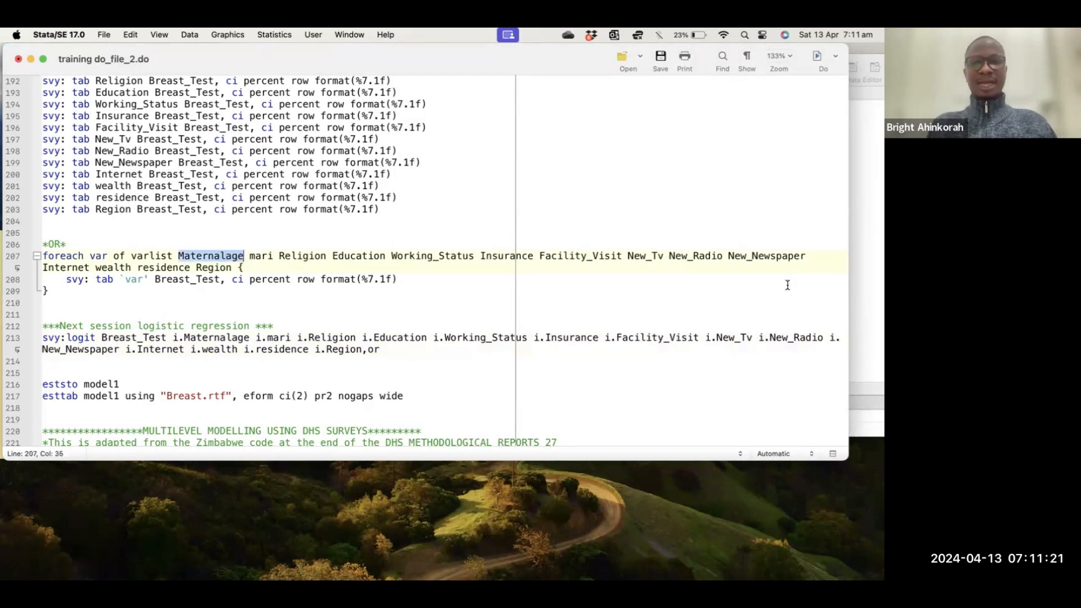
pyautogui.click(864, 260)
pyautogui.click(494, 402)
pyautogui.write('fre')
pyautogui.press('super+v')
pyautogui.press('Return')
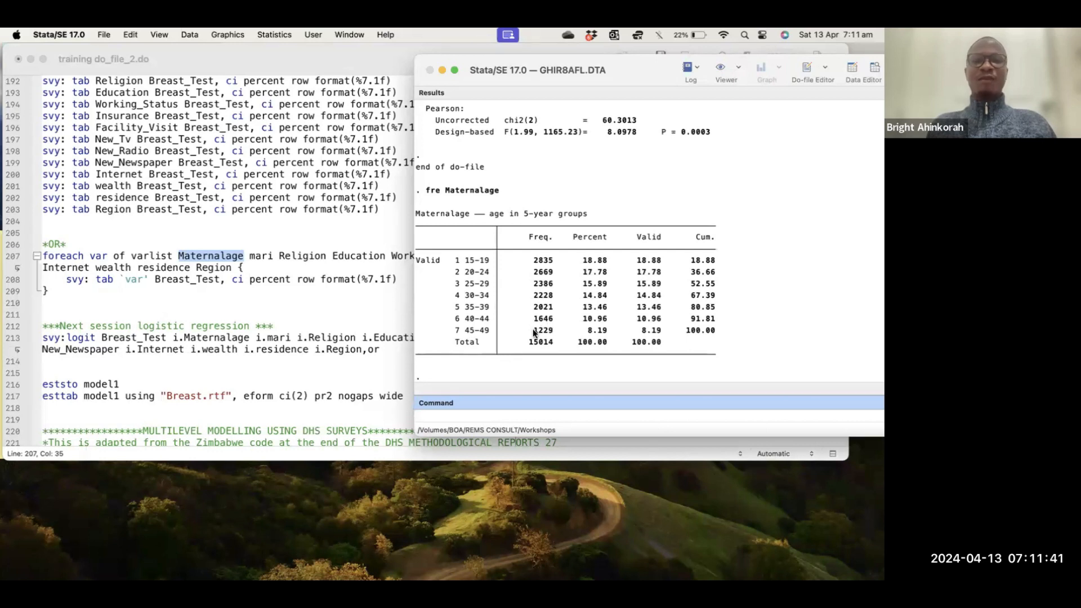
# Replace the i prefix of Maternalage with b(7) in the svy:logit command, and compare it with the 45-49 category in the frequency table.
pyautogui.click(178, 339)
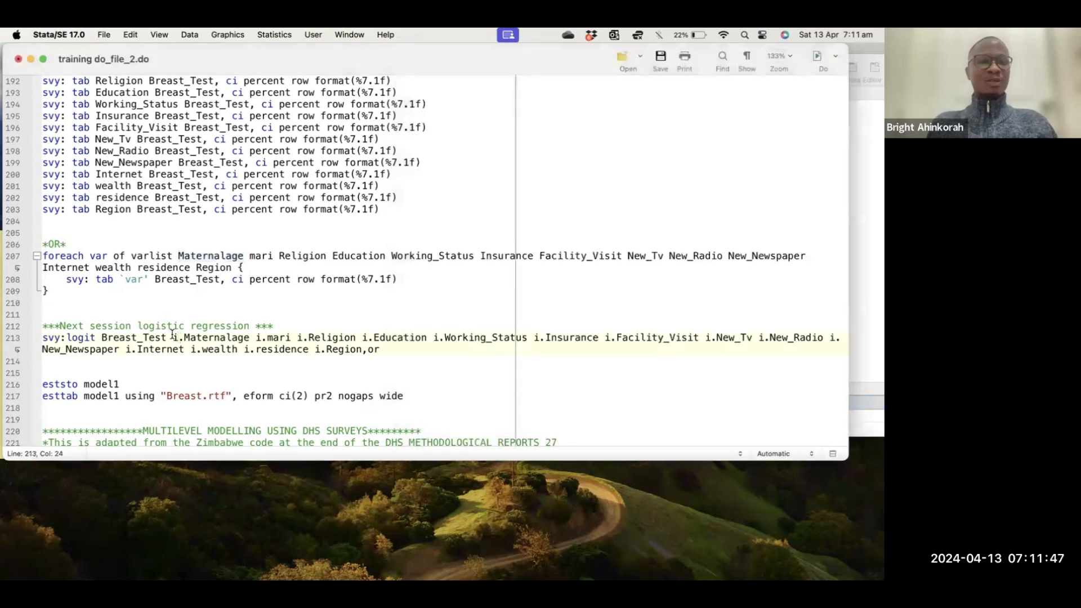
pyautogui.press('BackSpace')
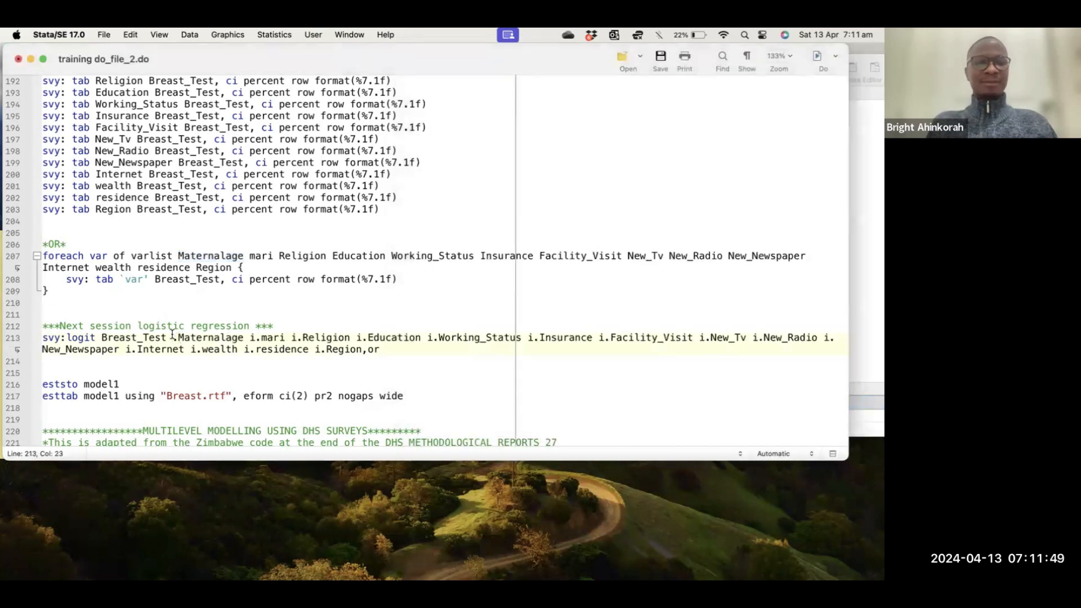
pyautogui.write('b')
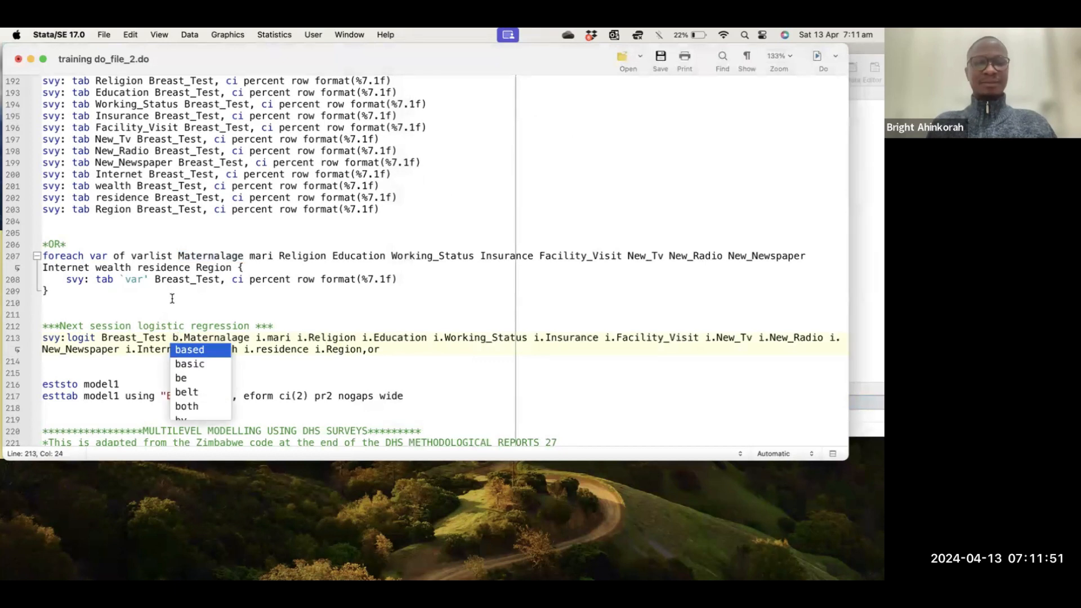
pyautogui.write('(')
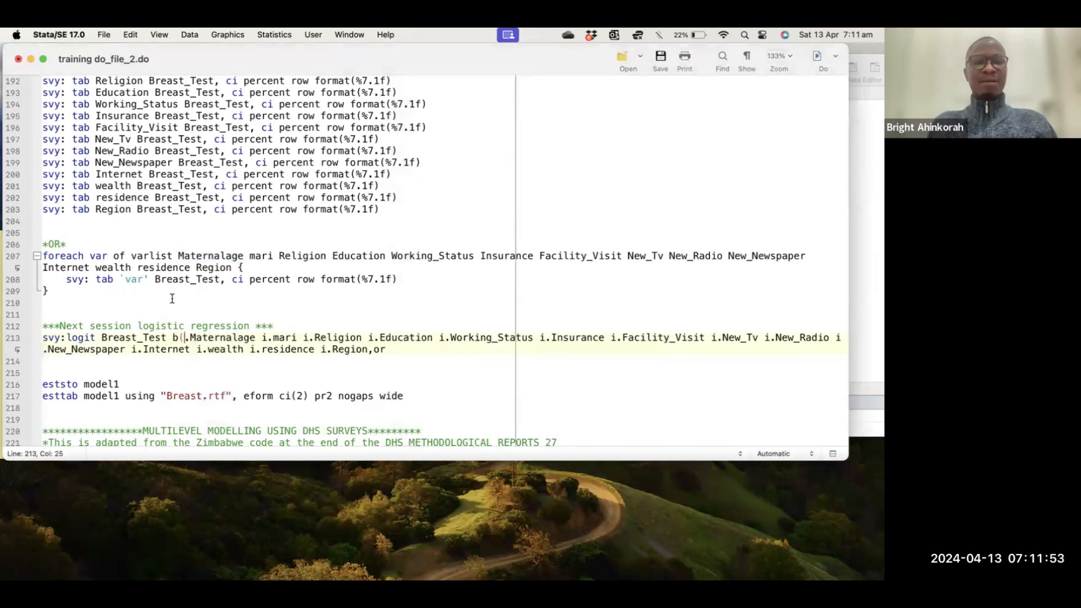
pyautogui.write('7')
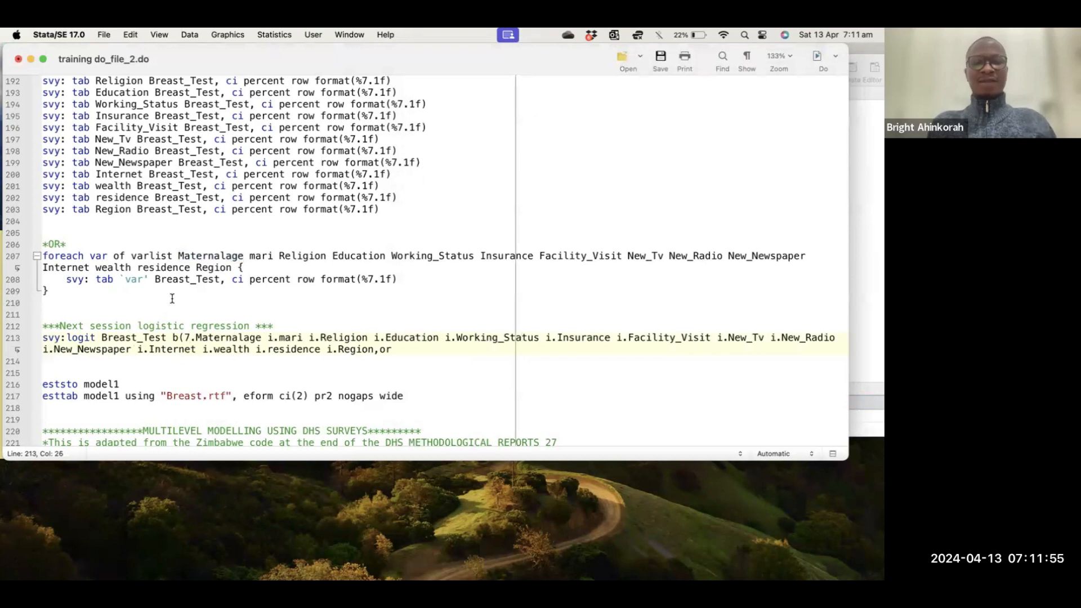
pyautogui.write(')')
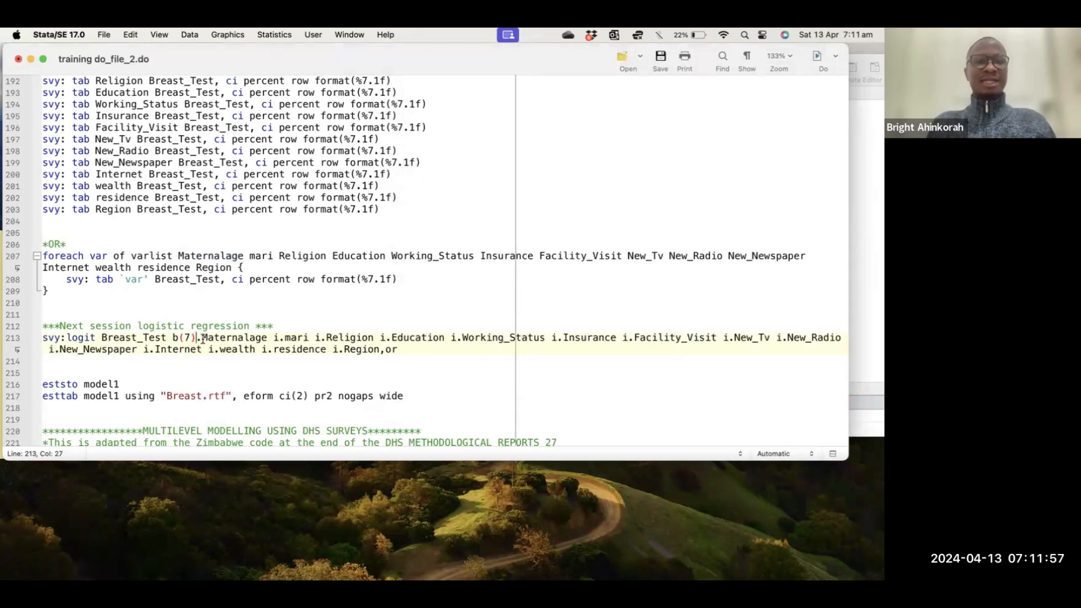
pyautogui.click(879, 241)
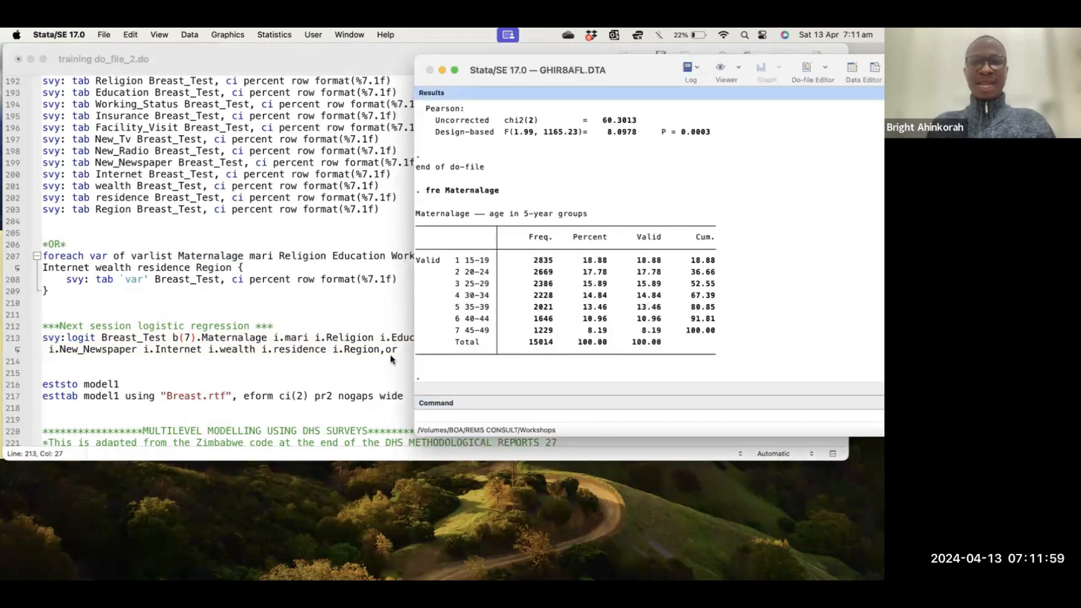
pyautogui.moveTo(458, 330); pyautogui.dragTo(486, 331)
pyautogui.click(459, 333)
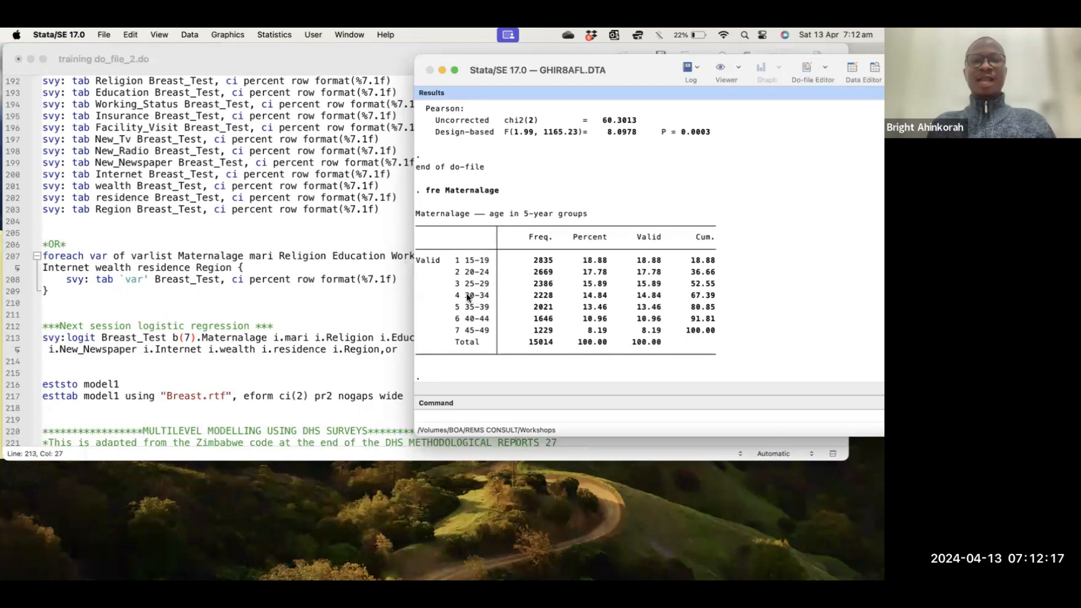
# Try b(4) as the Maternalage reference category in the svy:logit command, and restore the i. prefix.
pyautogui.click(191, 338)
pyautogui.press('BackSpace')
pyautogui.write('4')
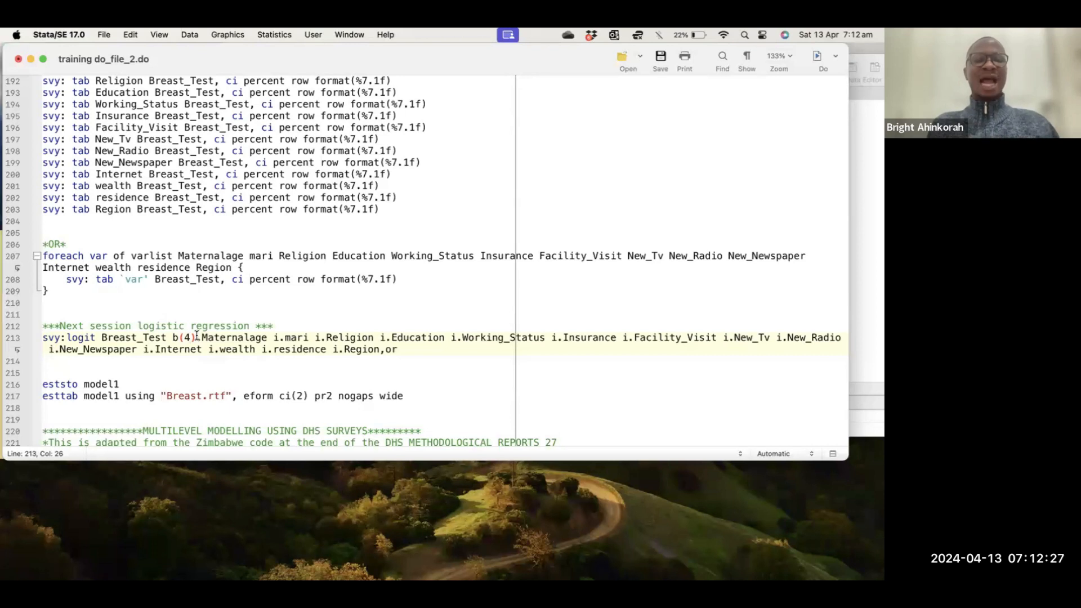
pyautogui.press('BackSpace')
pyautogui.press('BackSpace')
pyautogui.press('BackSpace')
pyautogui.press('BackSpace')
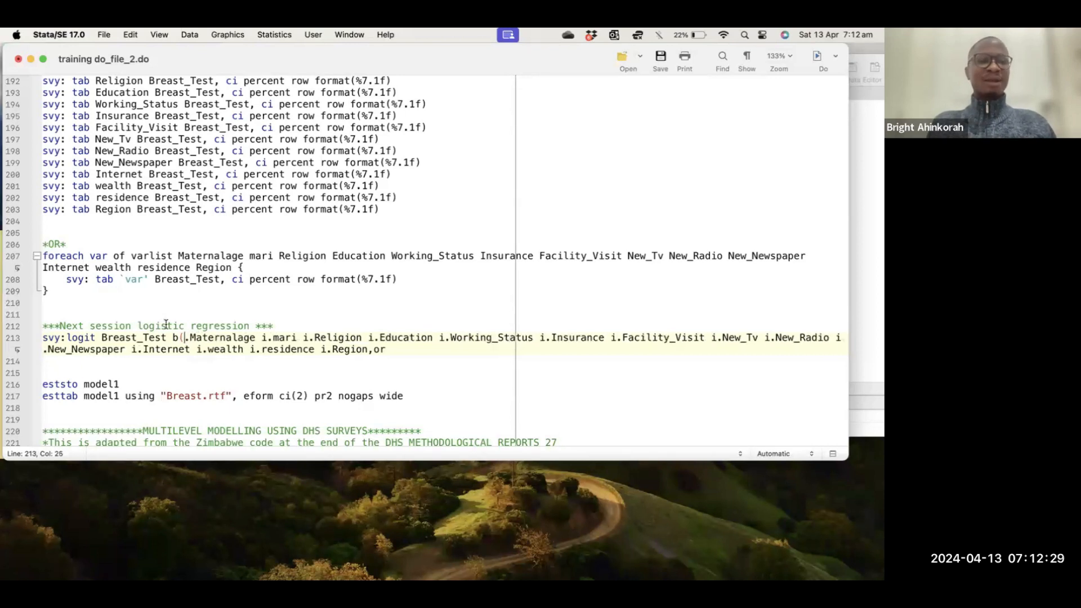
pyautogui.write('i')
pyautogui.click(244, 337)
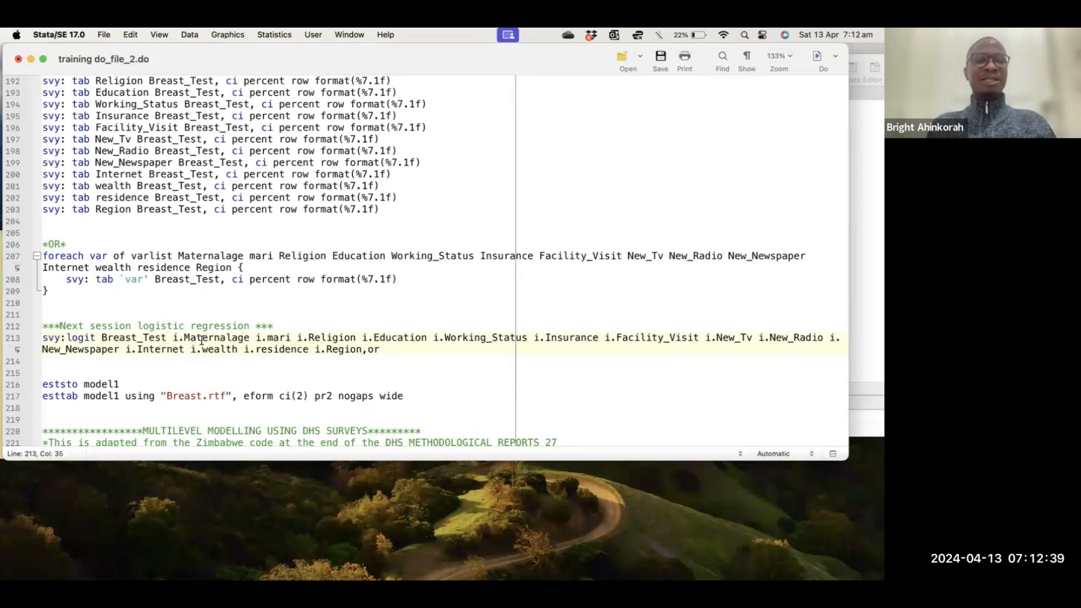
# Examine the or option at the end of the svy:logit command.
pyautogui.click(365, 350)
pyautogui.write(',')
pyautogui.moveTo(379, 351); pyautogui.dragTo(369, 349)
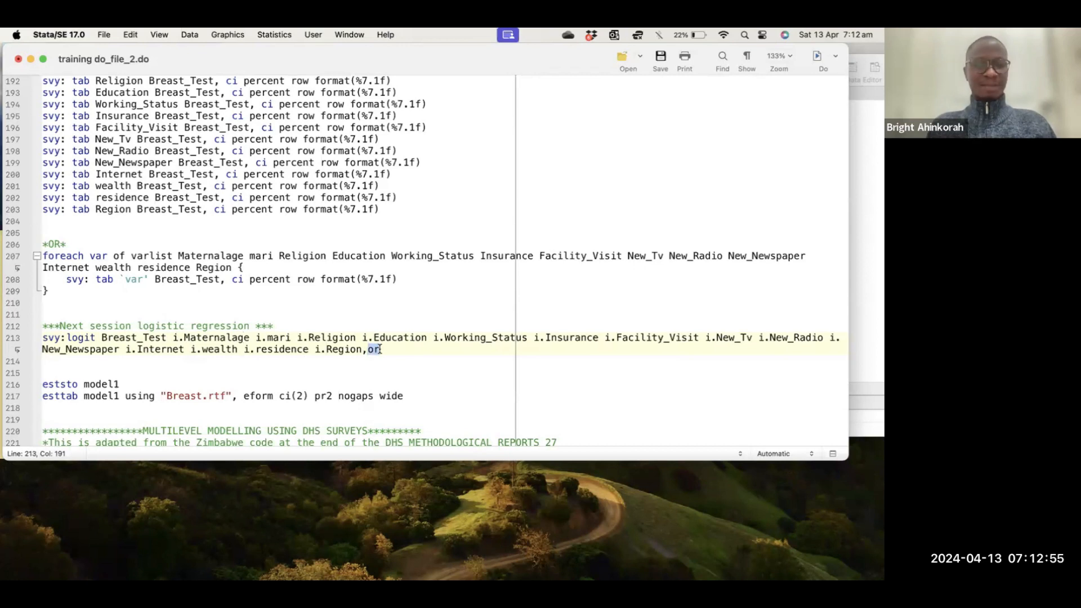
pyautogui.click(380, 351)
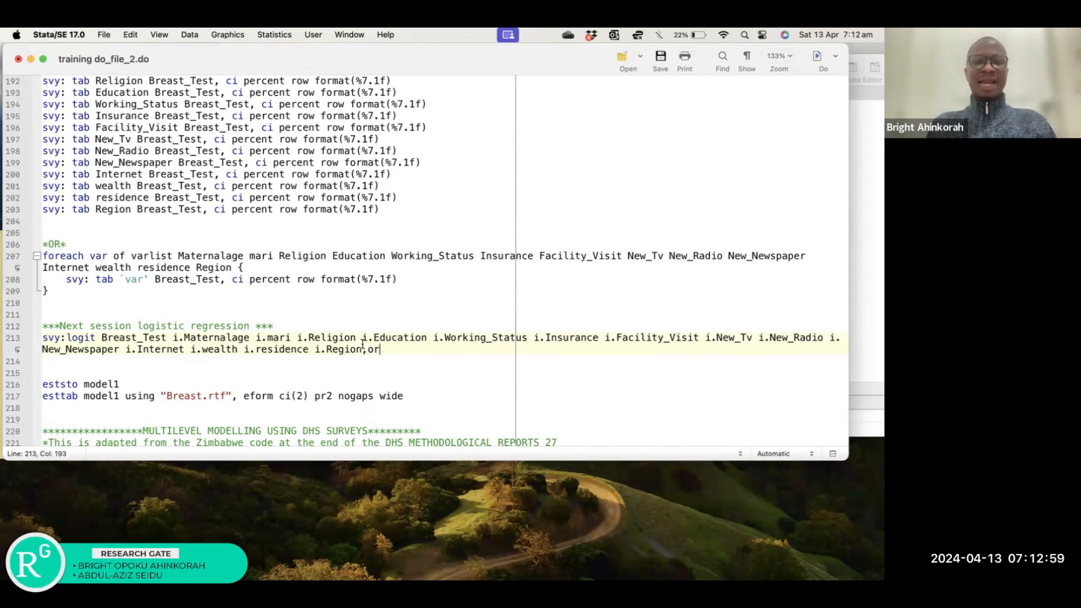
# Re-enter the odds-ratio option as ", or" after i.Region at the end of the svy:logit command.
pyautogui.press('BackSpace')
pyautogui.press('BackSpace')
pyautogui.press('BackSpace')
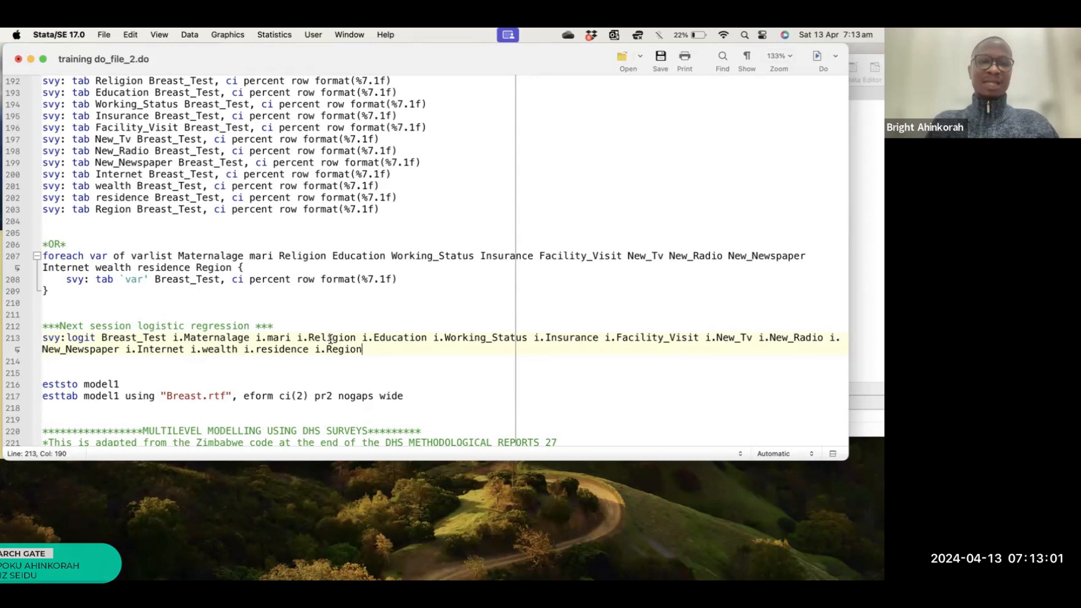
pyautogui.write(',')
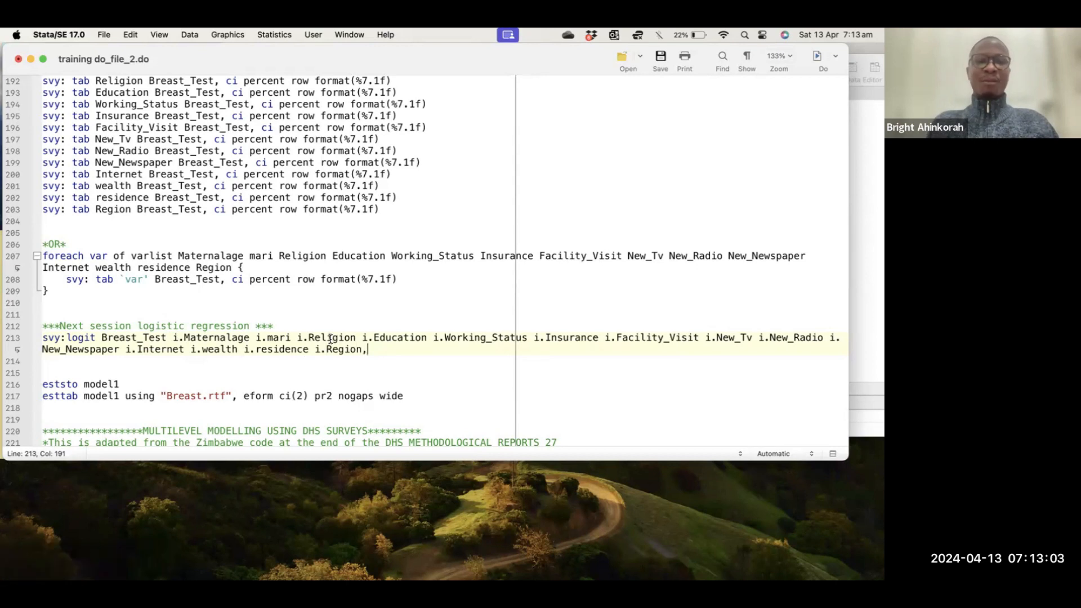
pyautogui.press('BackSpace')
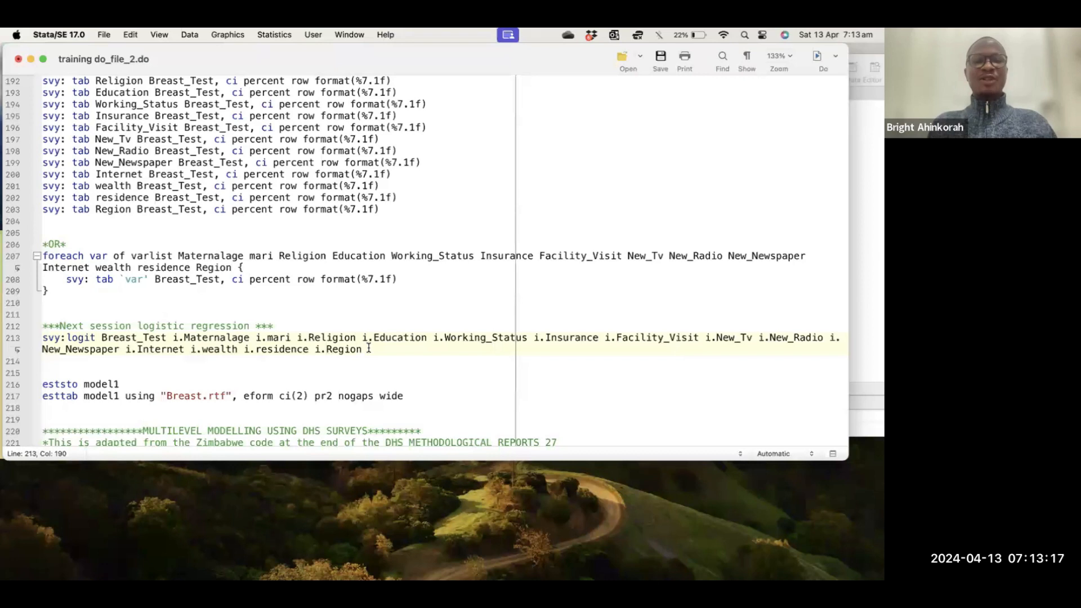
pyautogui.write(', or')
# Run the logistic regression section, from its comment line through the complete svy:logit command.
pyautogui.click(404, 344)
pyautogui.moveTo(389, 349); pyautogui.dragTo(39, 325)
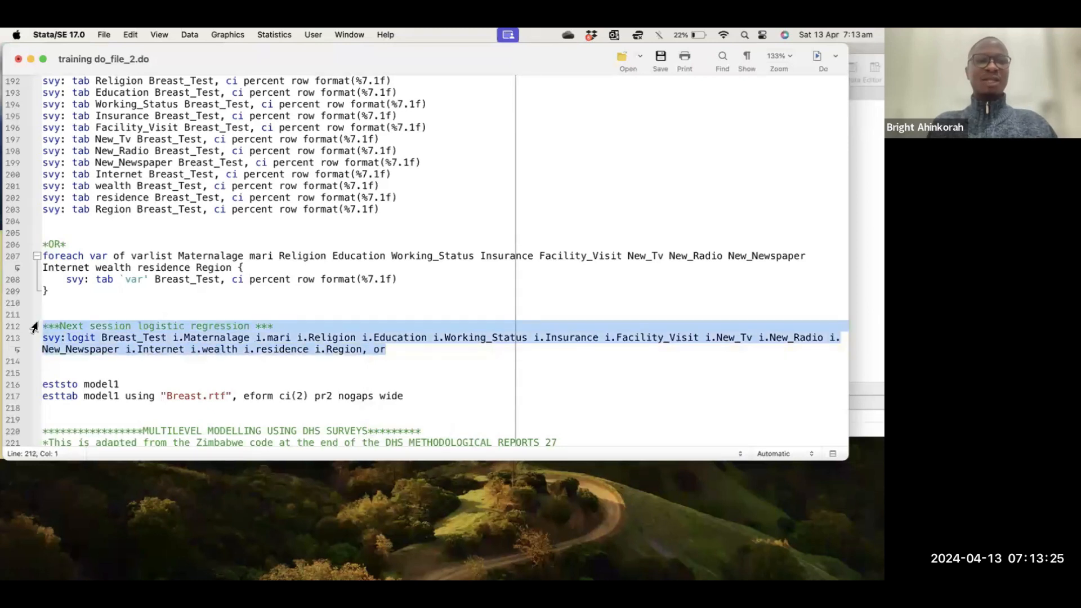
pyautogui.click(817, 59)
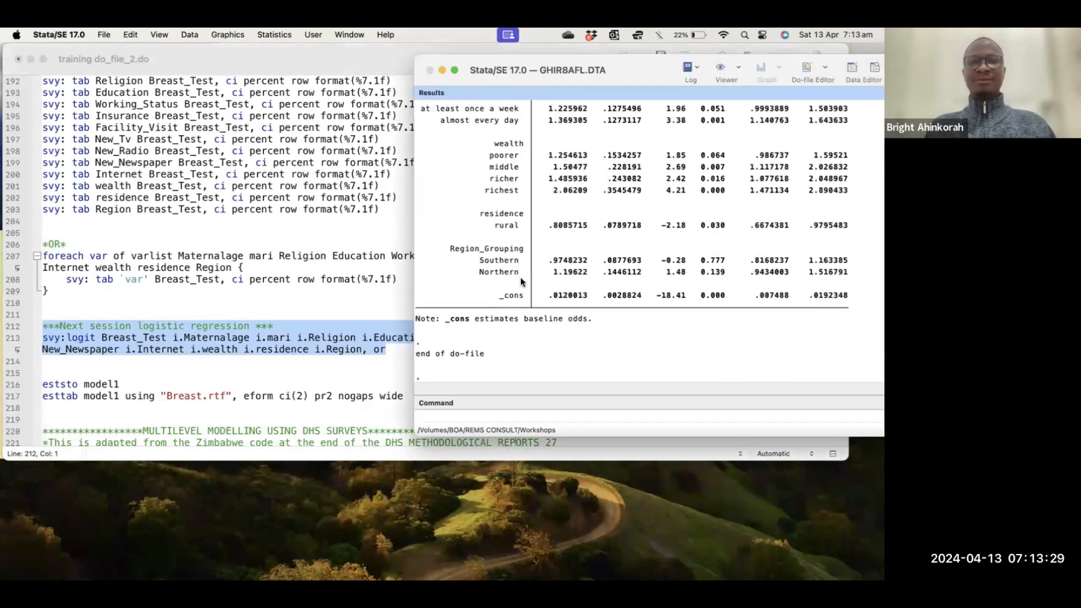
# Examine the start of the survey logistic regression output, including the Breast_Test outcome label and the column headings.
pyautogui.scroll(10, 521, 279)
pyautogui.scroll(6, 521, 281)
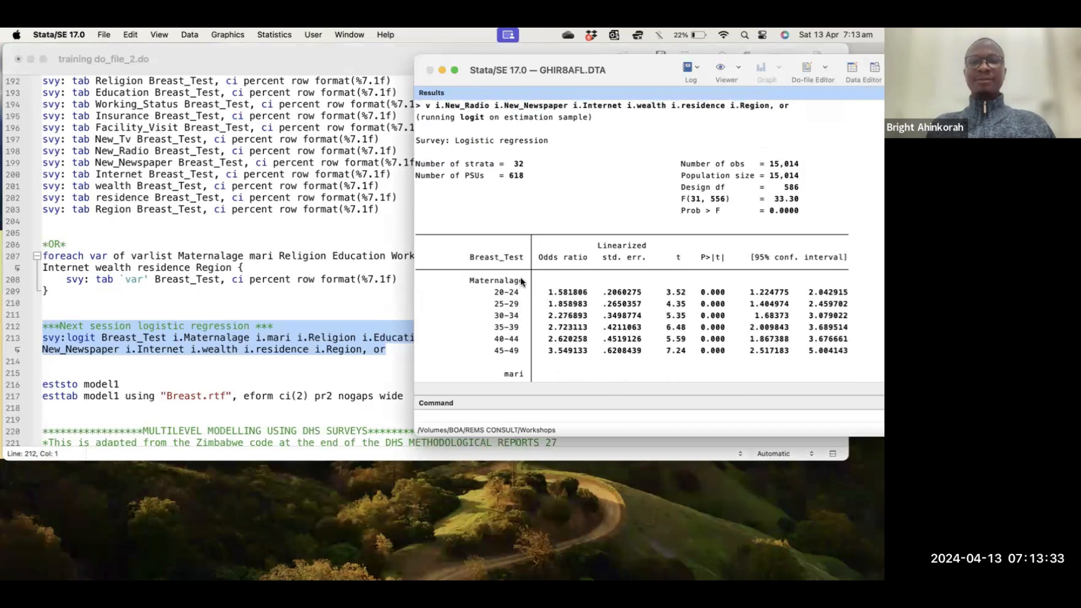
pyautogui.scroll(-1, 521, 280)
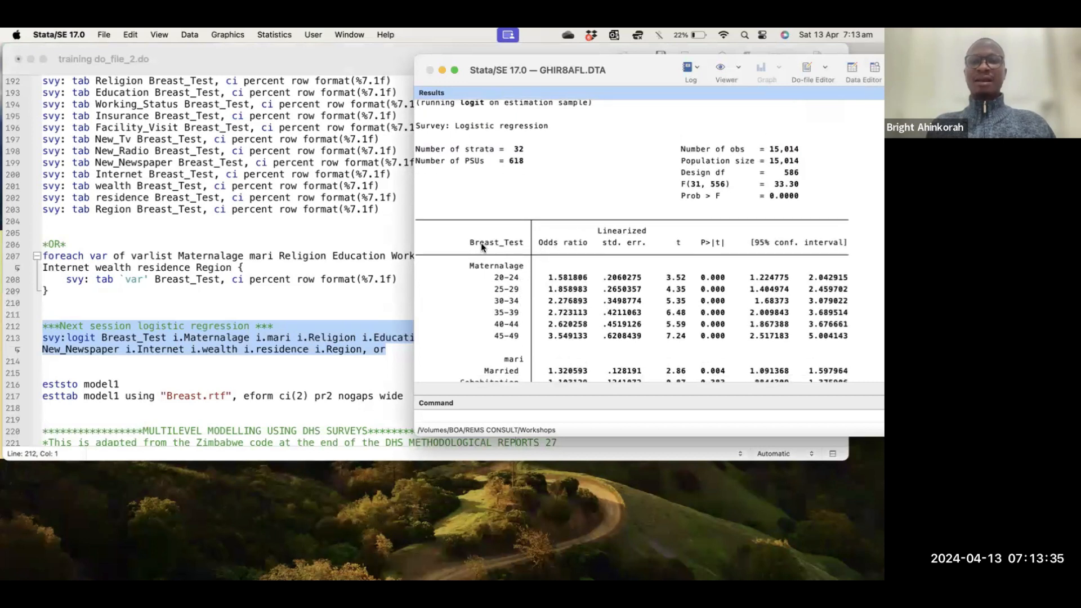
pyautogui.scroll(1, 481, 248)
pyautogui.moveTo(472, 255); pyautogui.dragTo(522, 254)
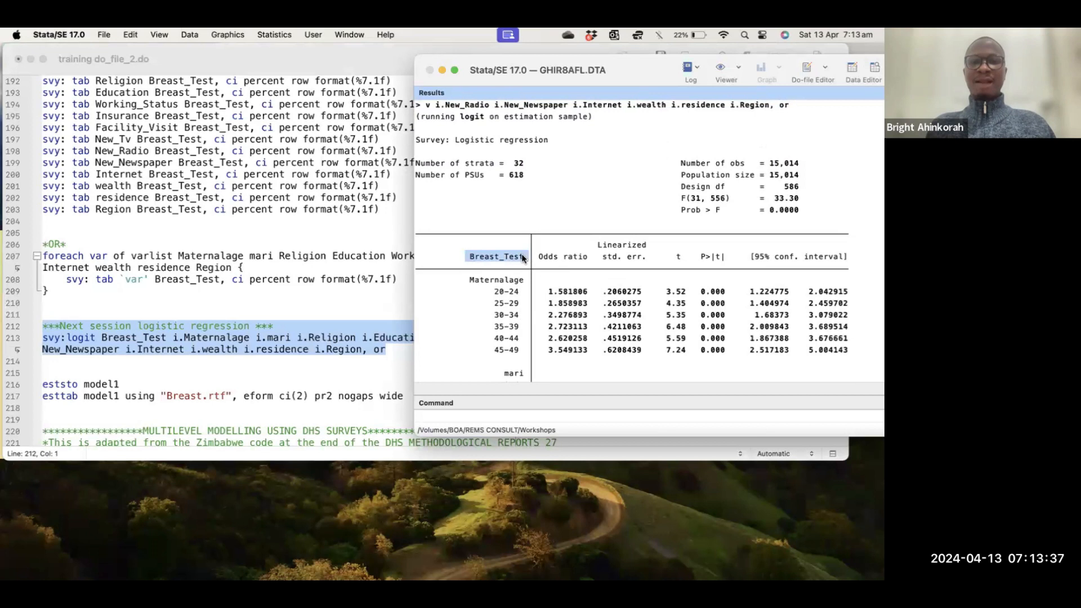
pyautogui.scroll(-5, 506, 278)
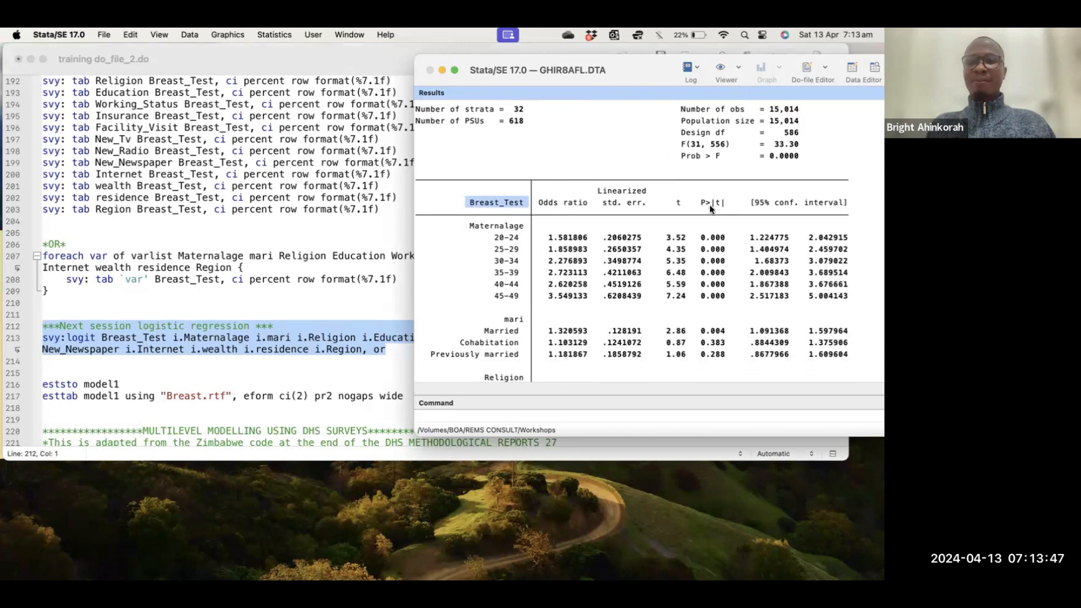
# Examine the P>|t| column for the Maternalage categories in the regression table.
pyautogui.moveTo(698, 200); pyautogui.dragTo(727, 204)
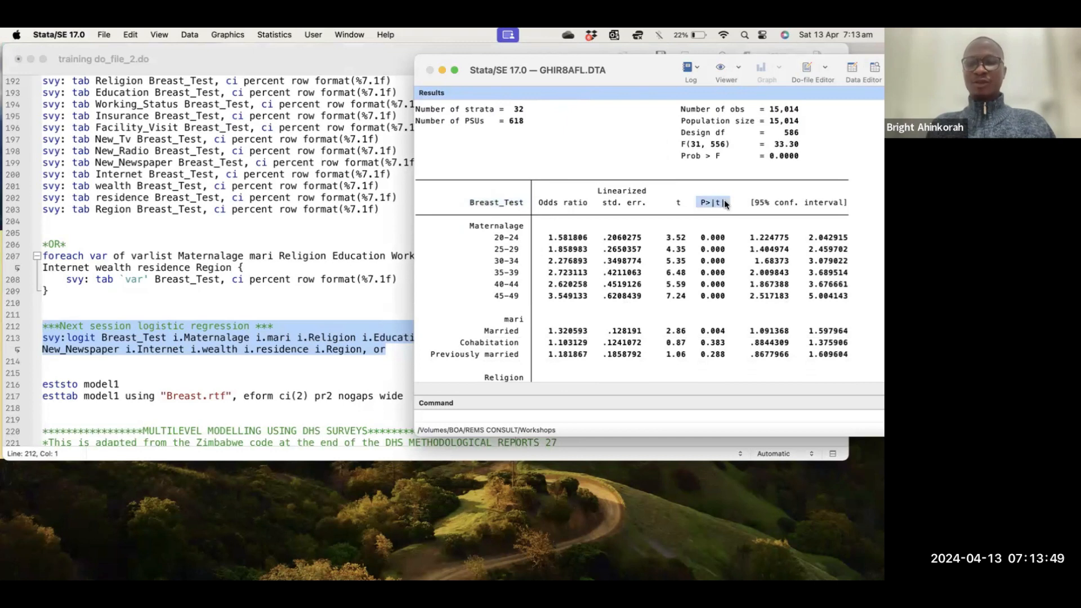
pyautogui.scroll(-2, 711, 257)
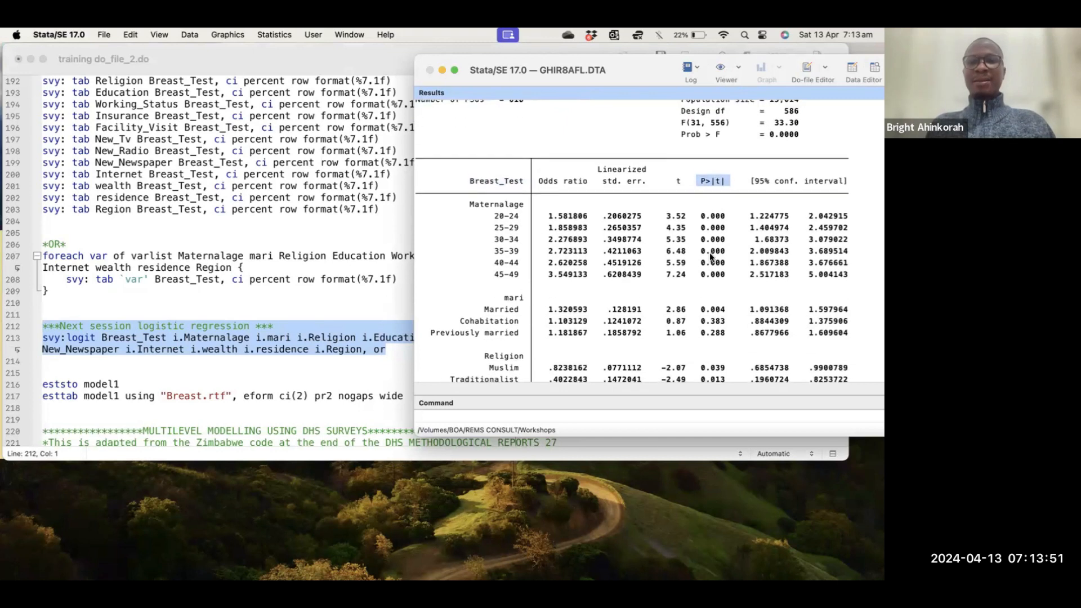
pyautogui.scroll(-2, 574, 250)
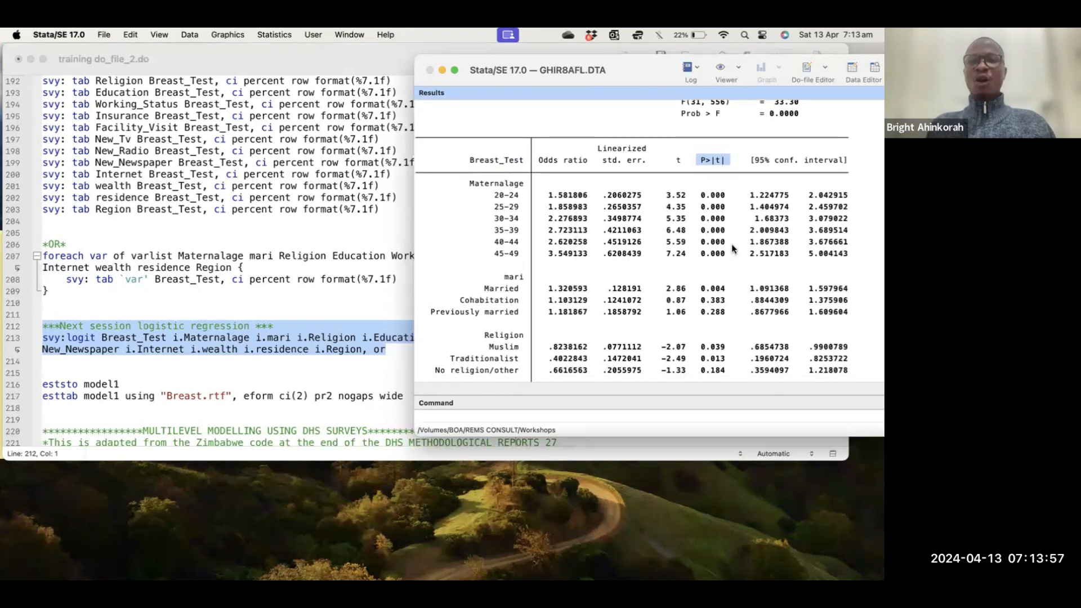
pyautogui.moveTo(726, 254); pyautogui.dragTo(722, 196)
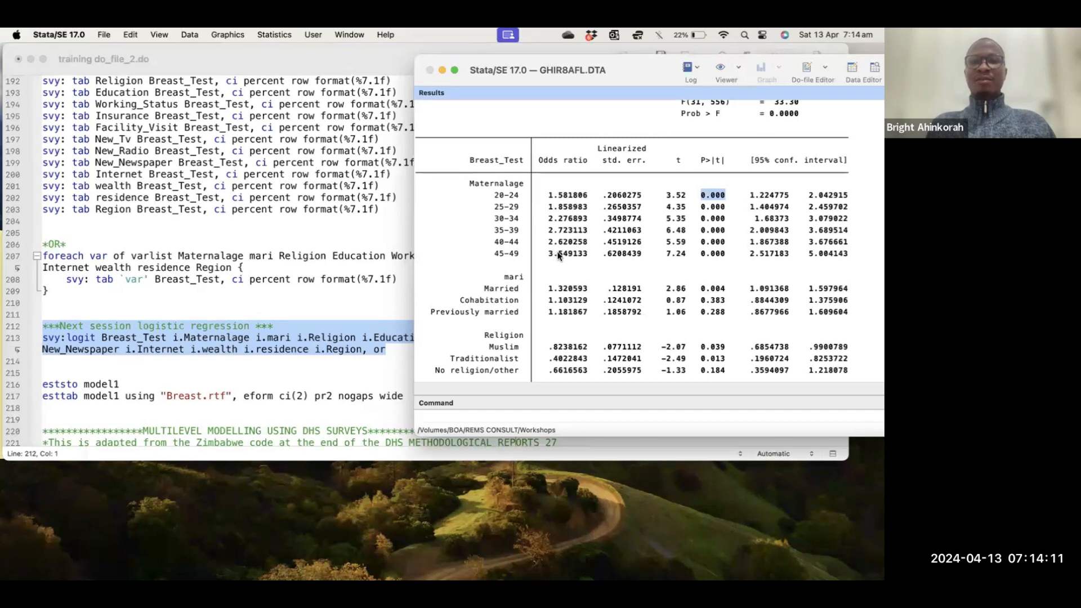
# Examine the odds ratios and confidence intervals of the Maternalage groups from 20-24 to 45-49.
pyautogui.click(566, 211)
pyautogui.moveTo(566, 213)
pyautogui.mouseDown()
pyautogui.moveTo(567, 252)
pyautogui.moveTo(566, 197)
pyautogui.mouseUp()
pyautogui.click(566, 197)
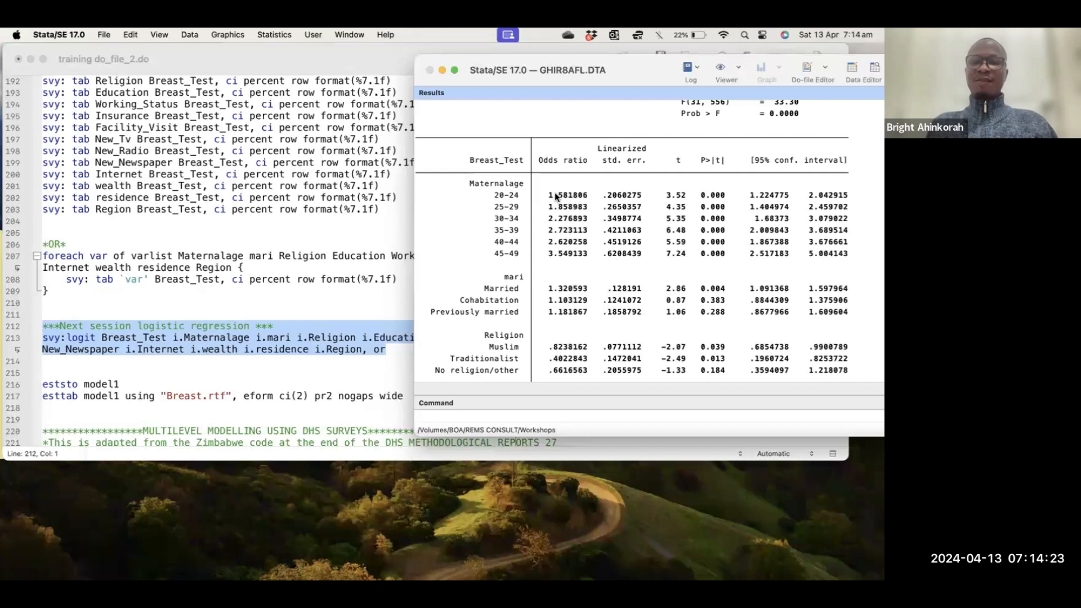
pyautogui.moveTo(487, 194); pyautogui.dragTo(859, 259)
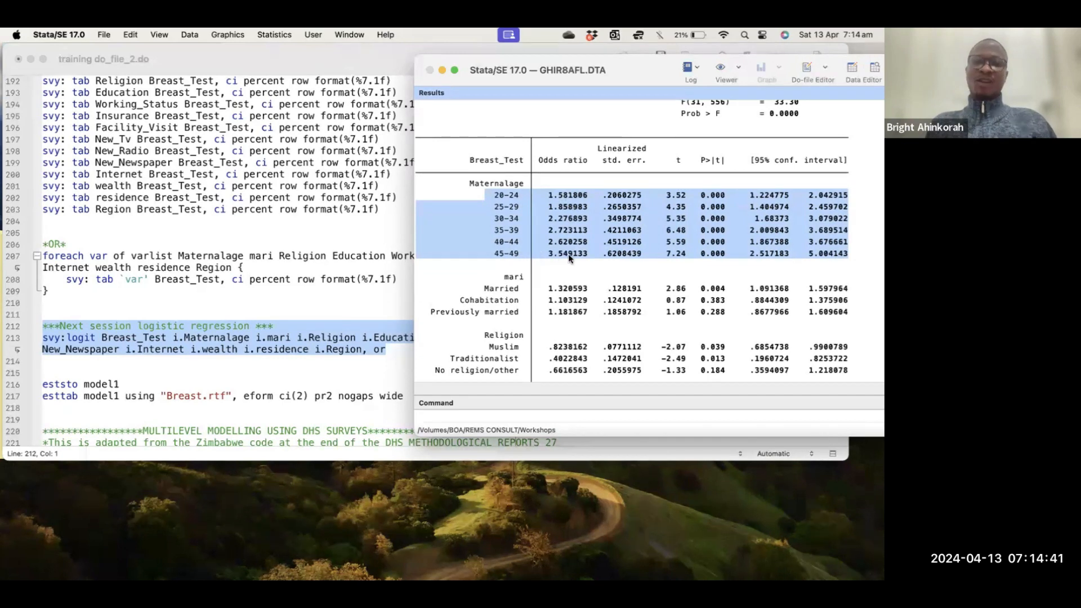
pyautogui.click(569, 224)
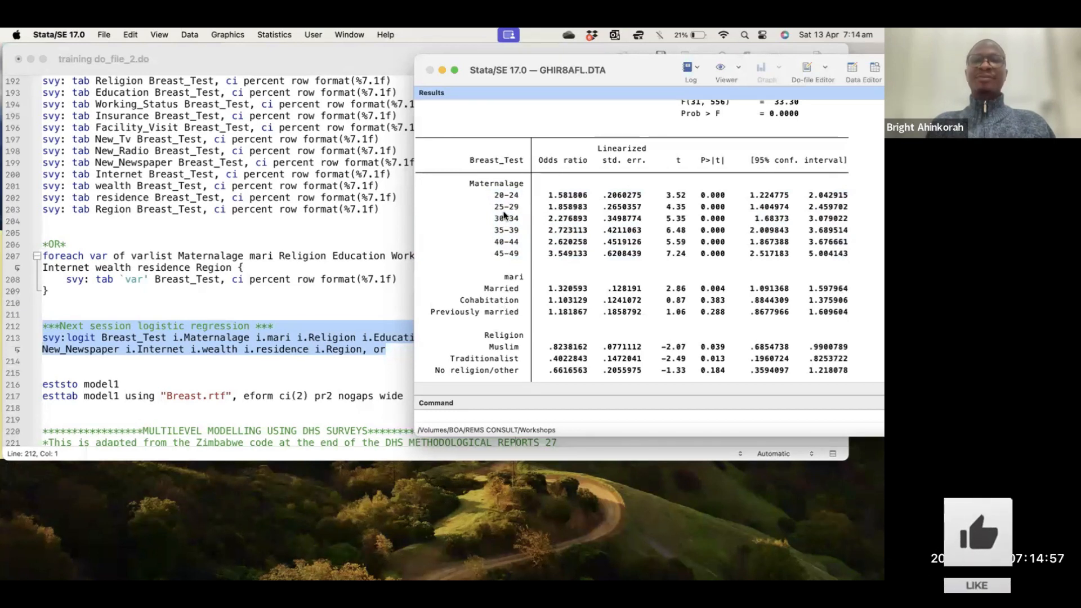
# Review the regression estimates for the remaining predictors, from mari down to Region_Grouping and the constant.
pyautogui.scroll(-3, 504, 214)
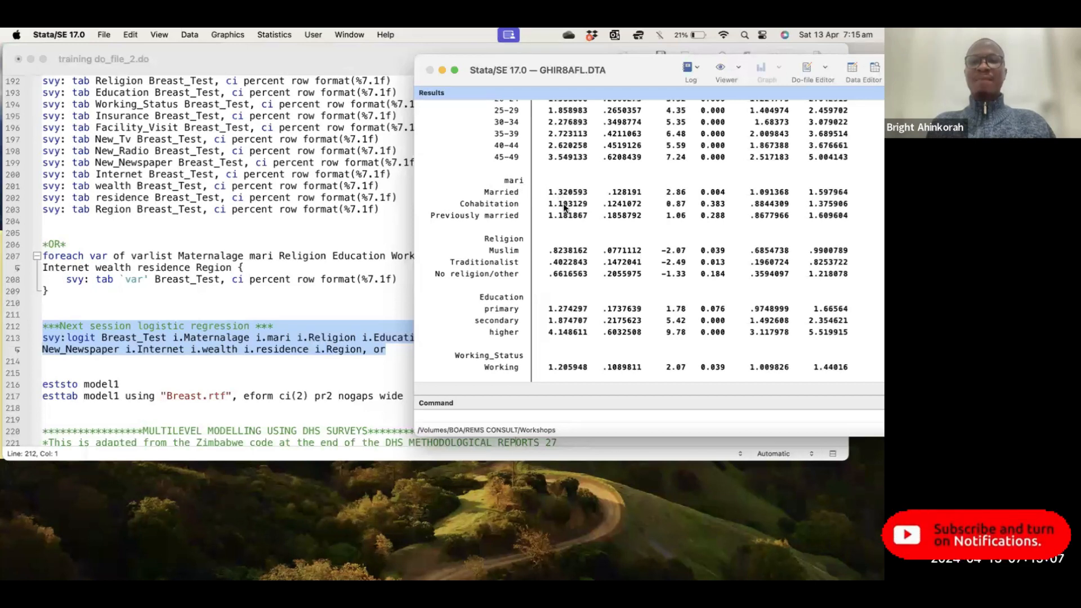
pyautogui.scroll(-10, 564, 208)
pyautogui.scroll(-5, 564, 208)
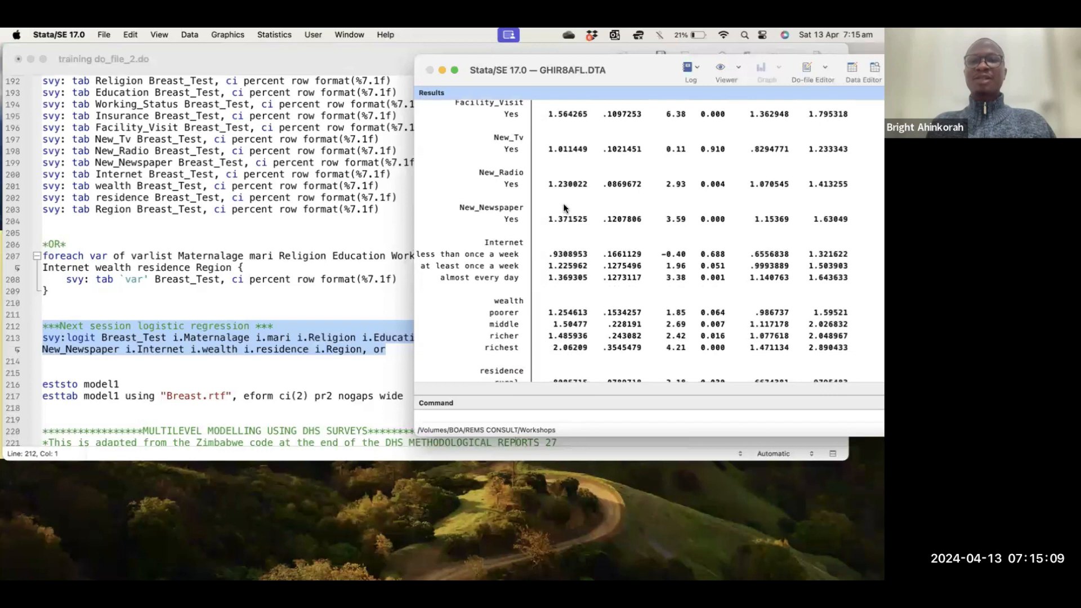
pyautogui.scroll(5, 565, 208)
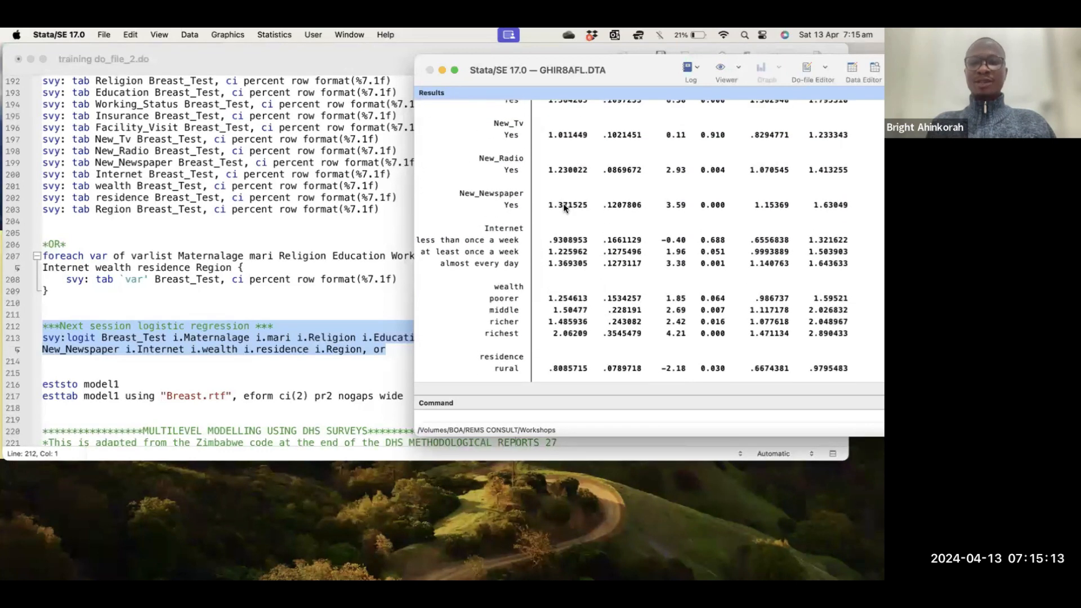
pyautogui.click(302, 314)
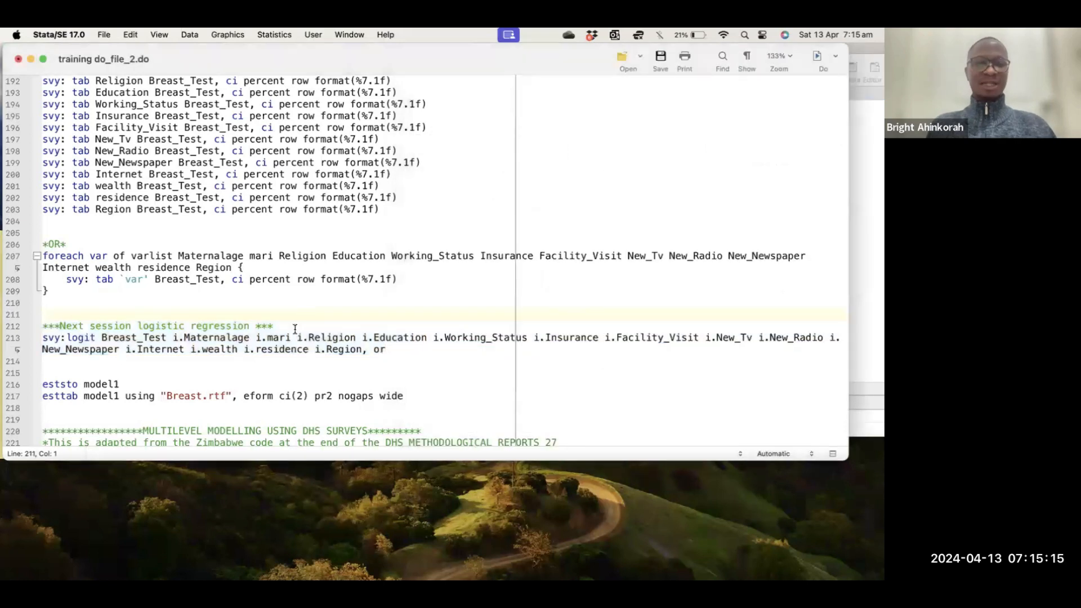
pyautogui.click(878, 227)
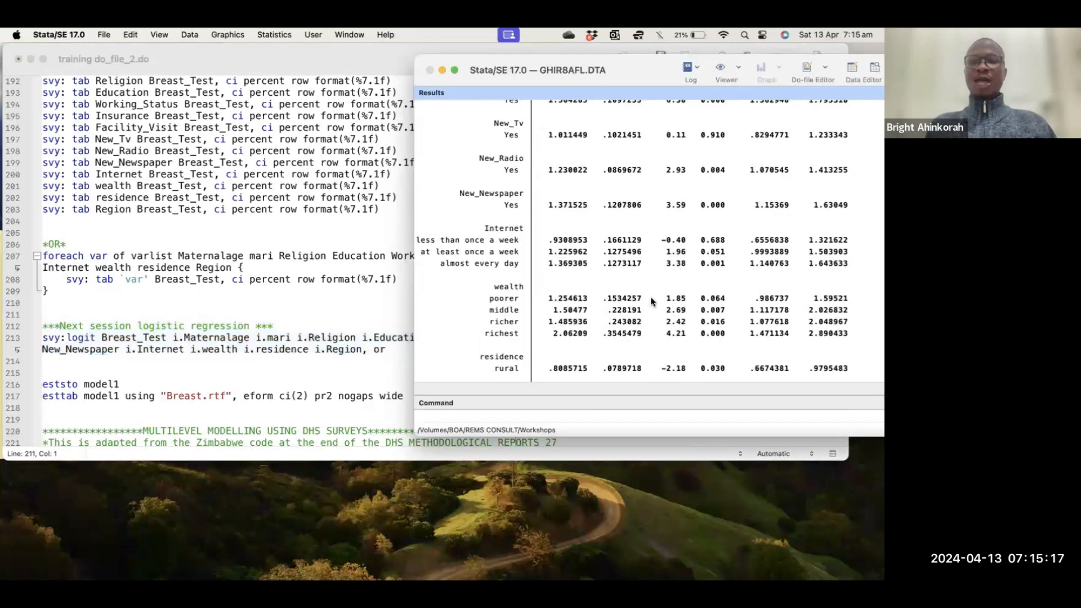
pyautogui.scroll(-3, 651, 296)
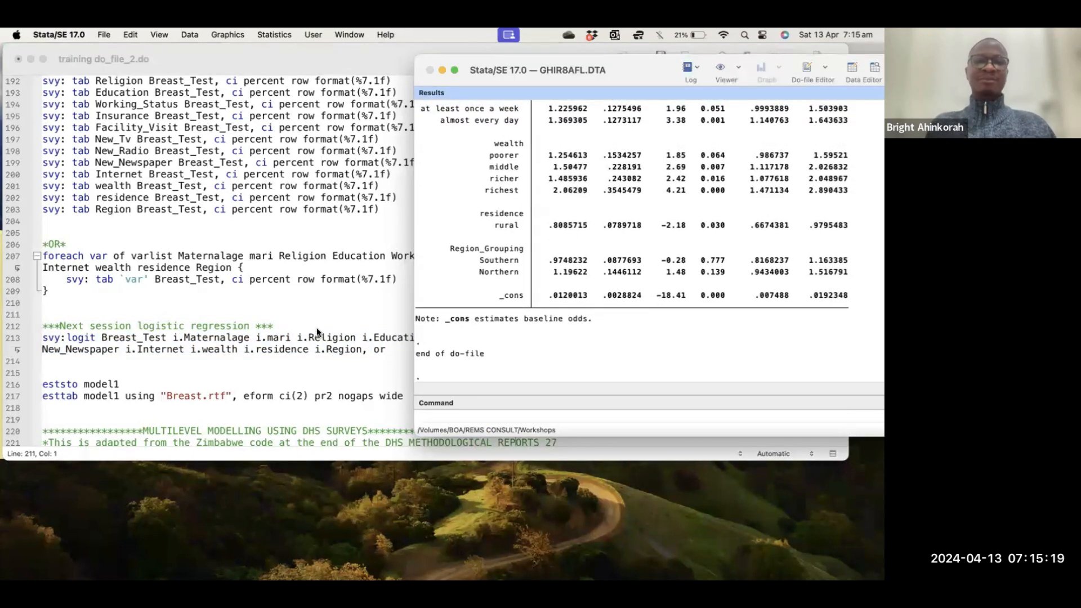
# Compare the eststo and esttab commands in the do-file with the odds ratio table in the regression output.
pyautogui.click(315, 327)
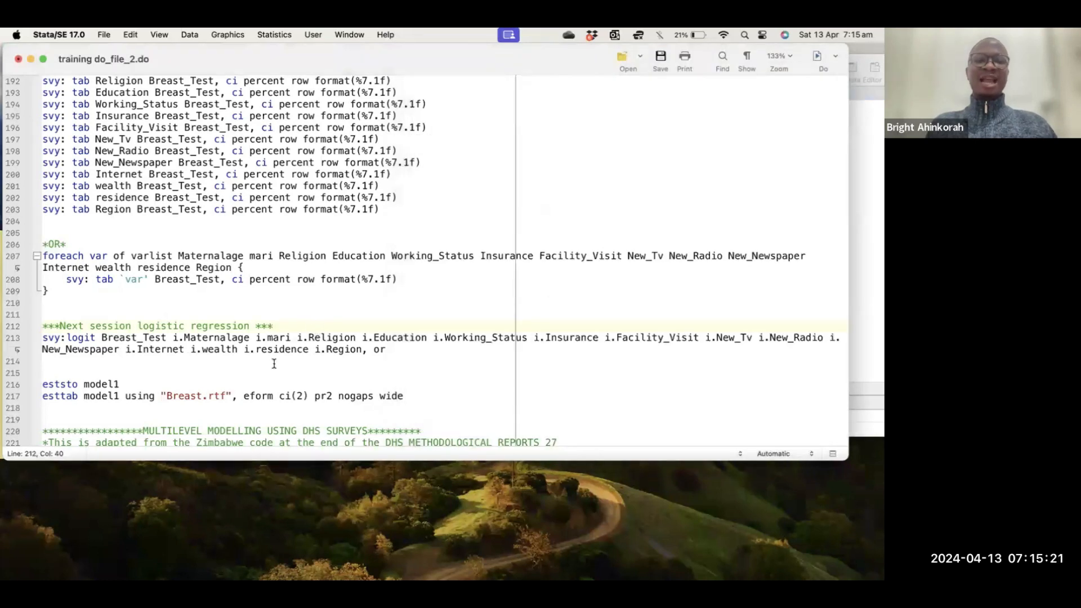
pyautogui.scroll(-3, 274, 364)
pyautogui.scroll(1, 274, 363)
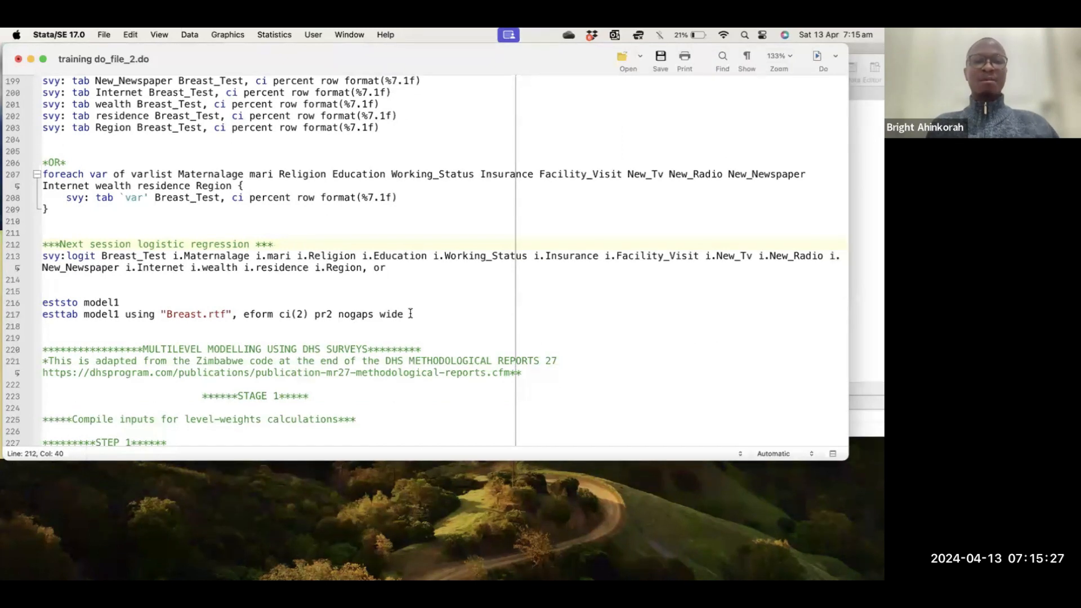
pyautogui.click(860, 254)
pyautogui.scroll(5, 651, 236)
pyautogui.scroll(5, 651, 240)
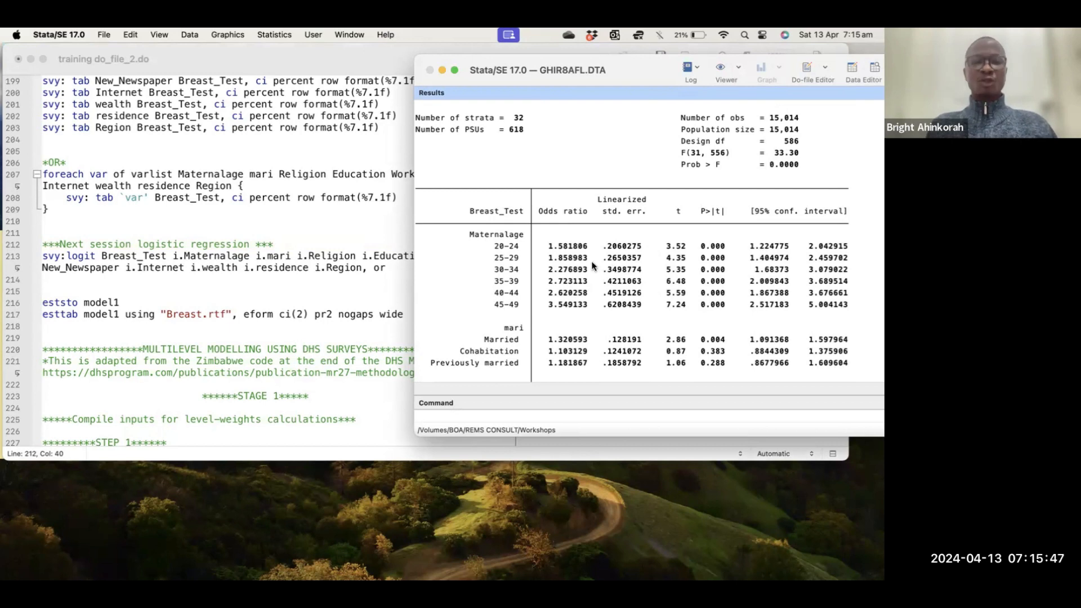
# Remove the extra blank line above eststo model1, and run the eststo and esttab lines to export model1 to Breast.rtf.
pyautogui.click(251, 292)
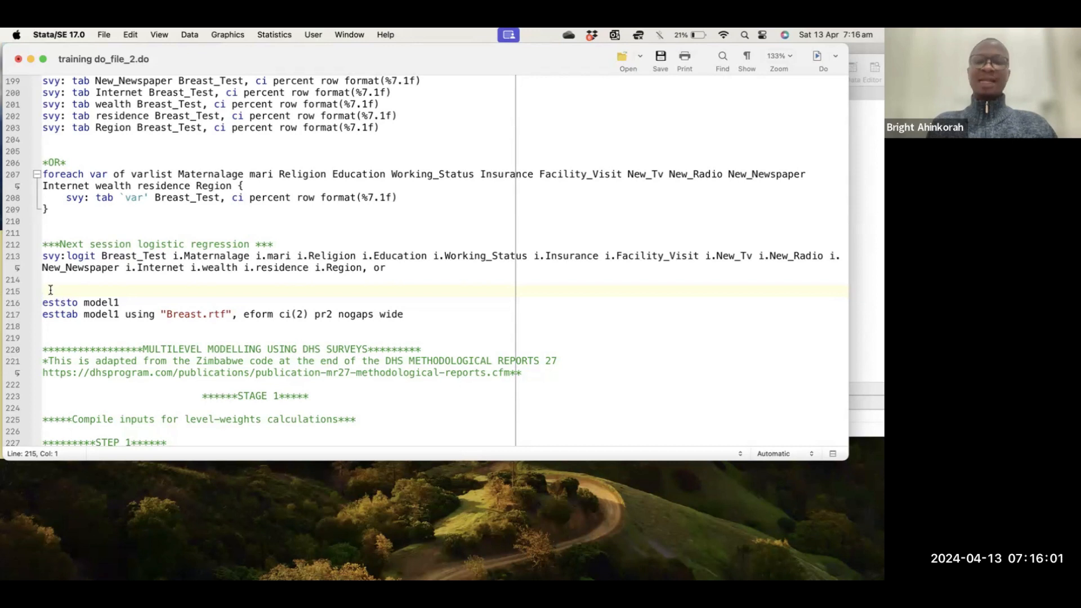
pyautogui.press('BackSpace')
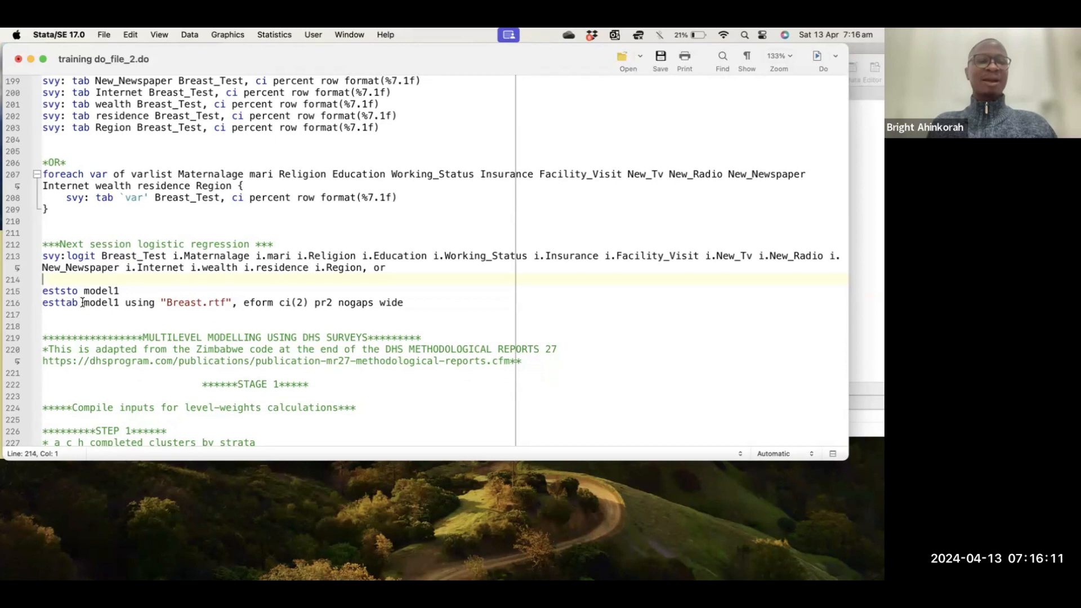
pyautogui.click(412, 305)
pyautogui.moveTo(411, 305); pyautogui.dragTo(33, 288)
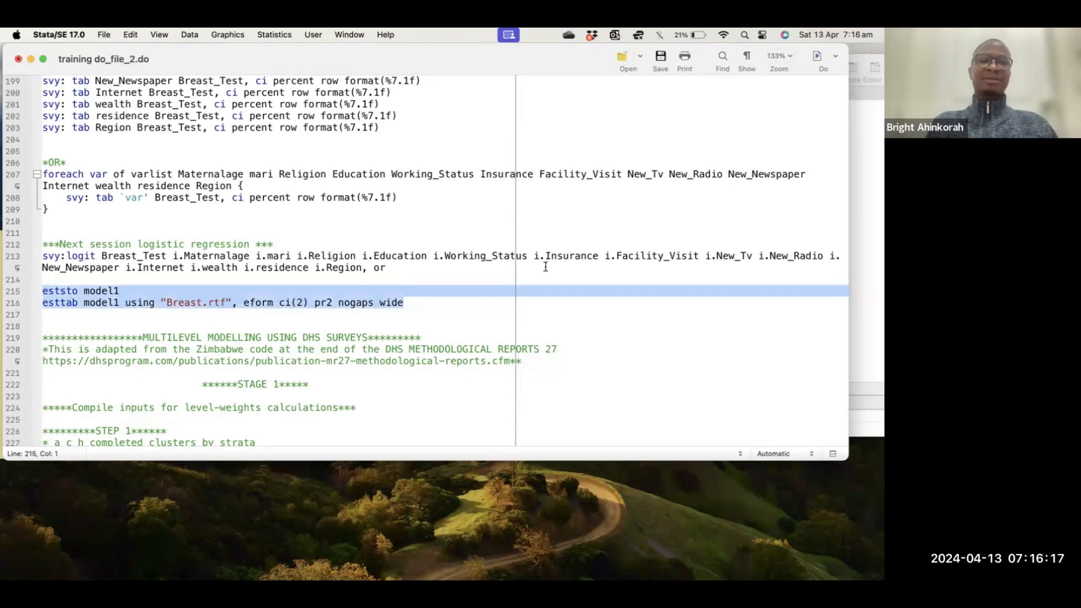
pyautogui.click(817, 59)
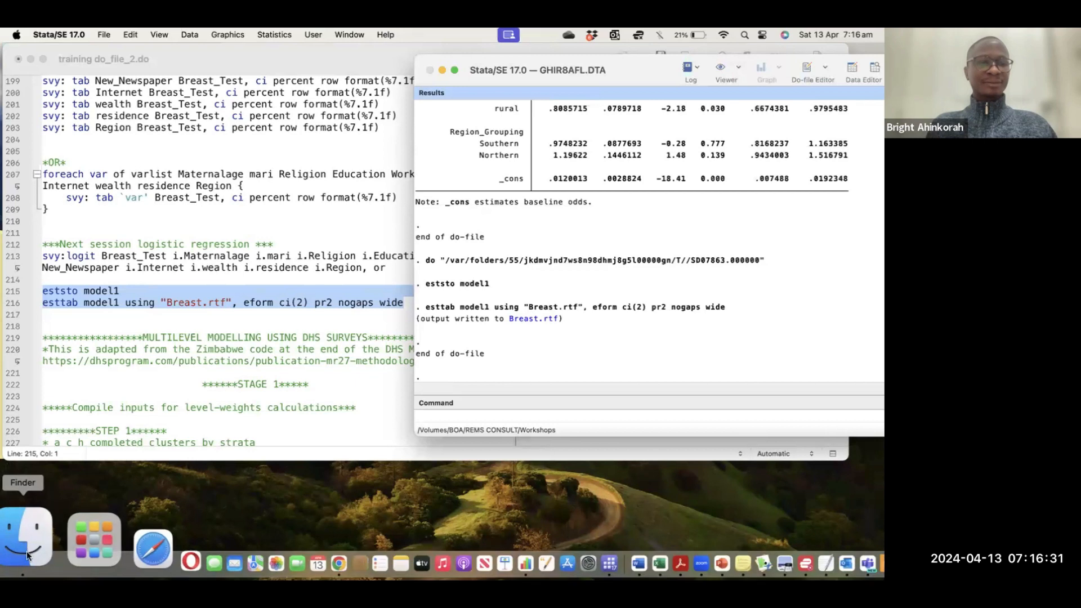
# Switch to Finder, open Breast.rtf from the Workshops folder, and show the document in full screen.
pyautogui.click(25, 540)
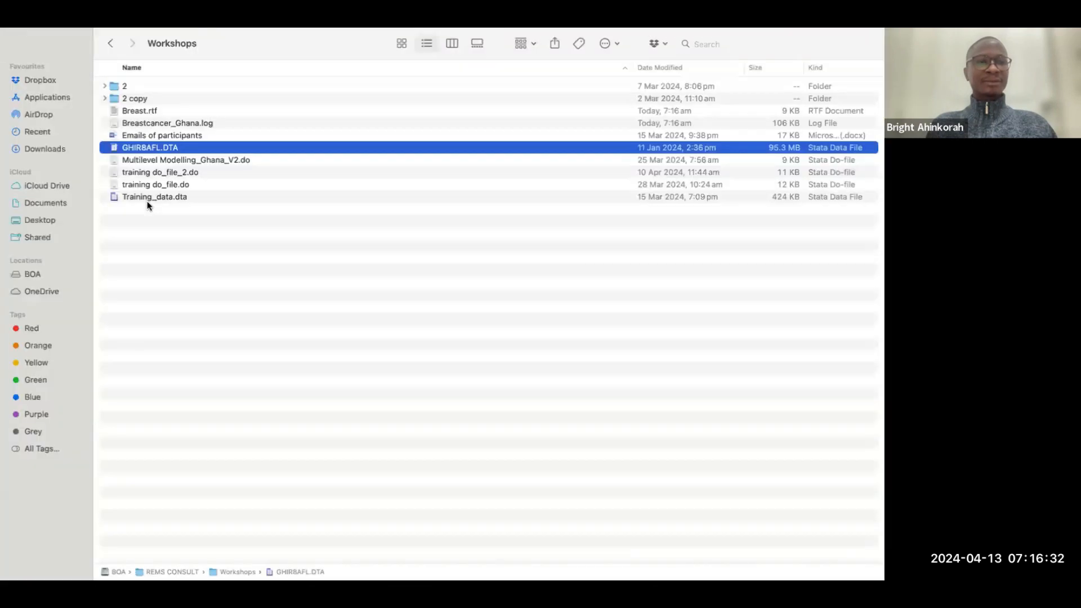
pyautogui.doubleClick(138, 110)
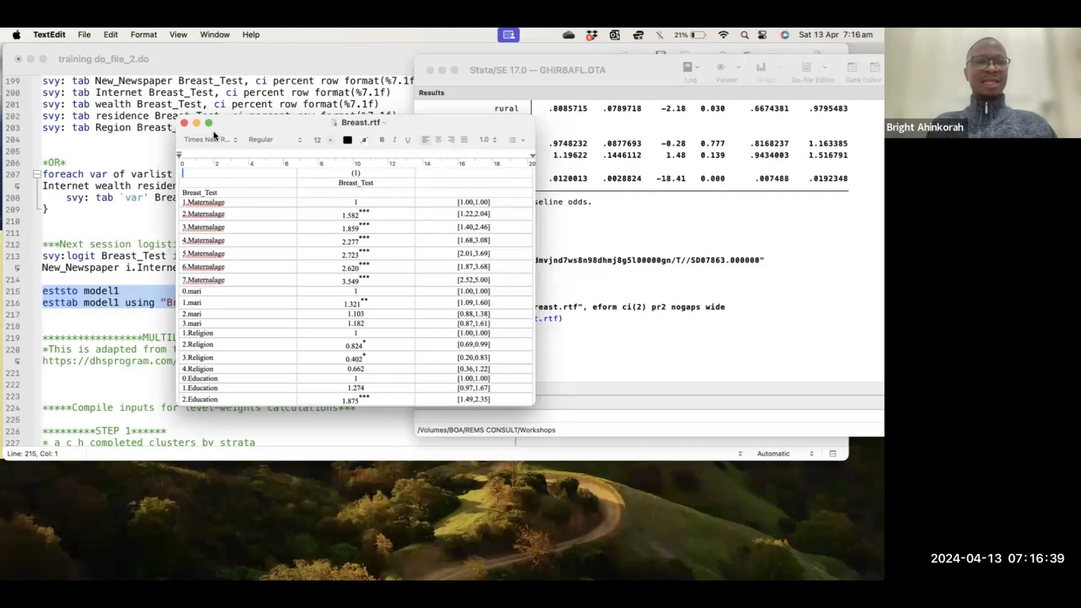
pyautogui.click(209, 123)
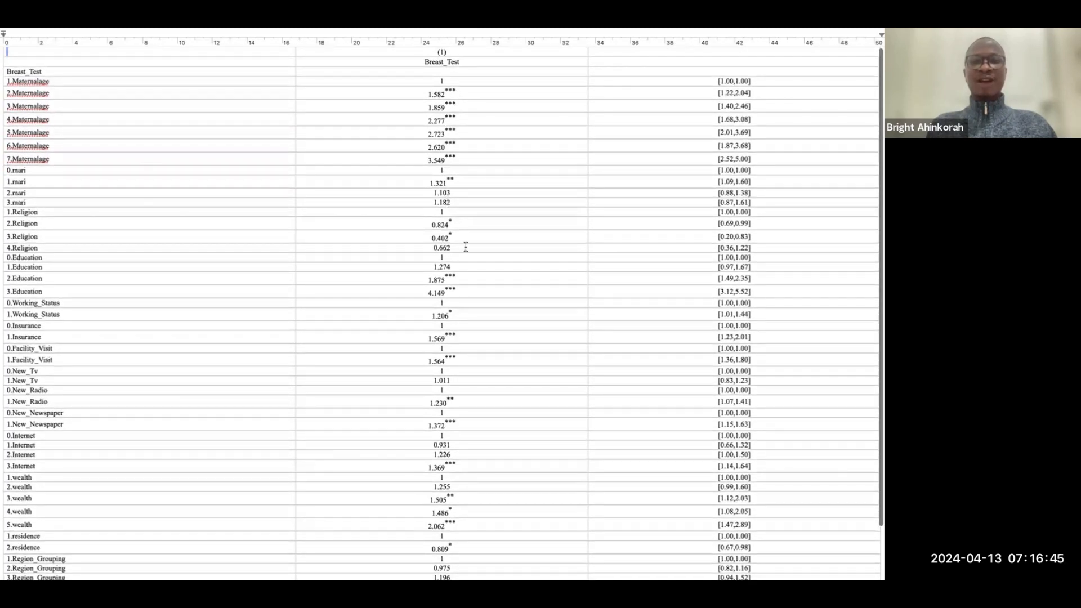
# Examine the exported table of odds ratios, significance stars and confidence intervals in Breast.rtf.
pyautogui.scroll(-3, 466, 247)
pyautogui.scroll(3, 466, 247)
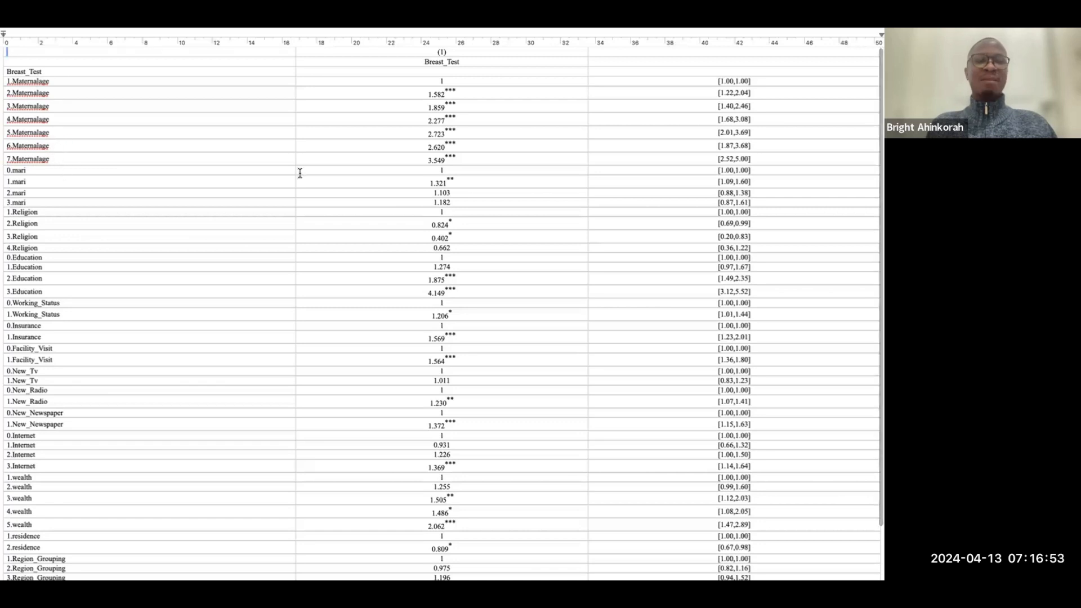
pyautogui.scroll(1, 396, 155)
pyautogui.scroll(-1, 396, 154)
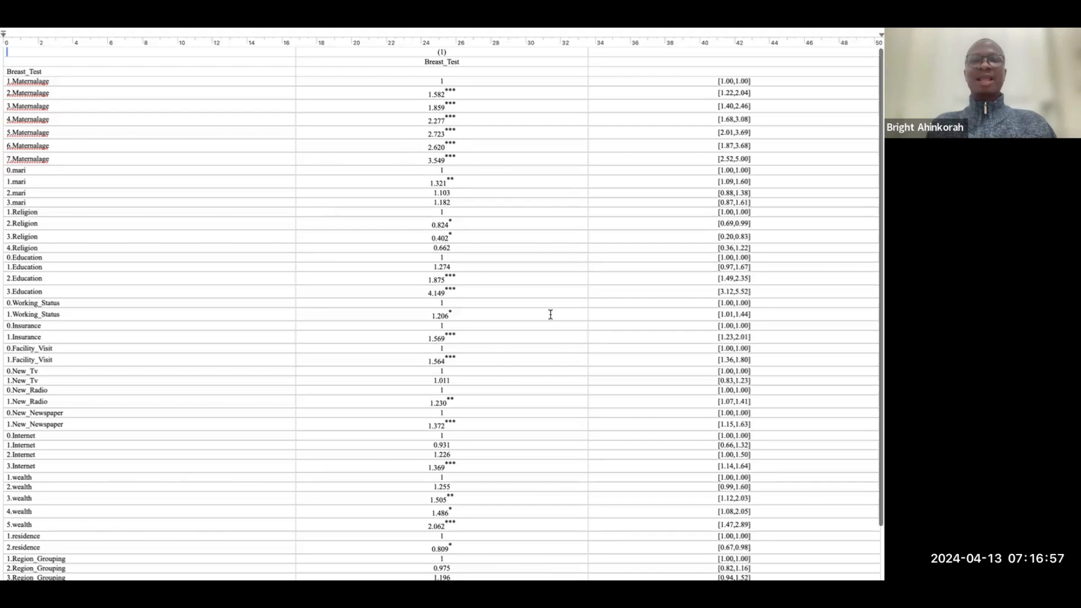
pyautogui.scroll(-5, 424, 228)
pyautogui.scroll(5, 424, 228)
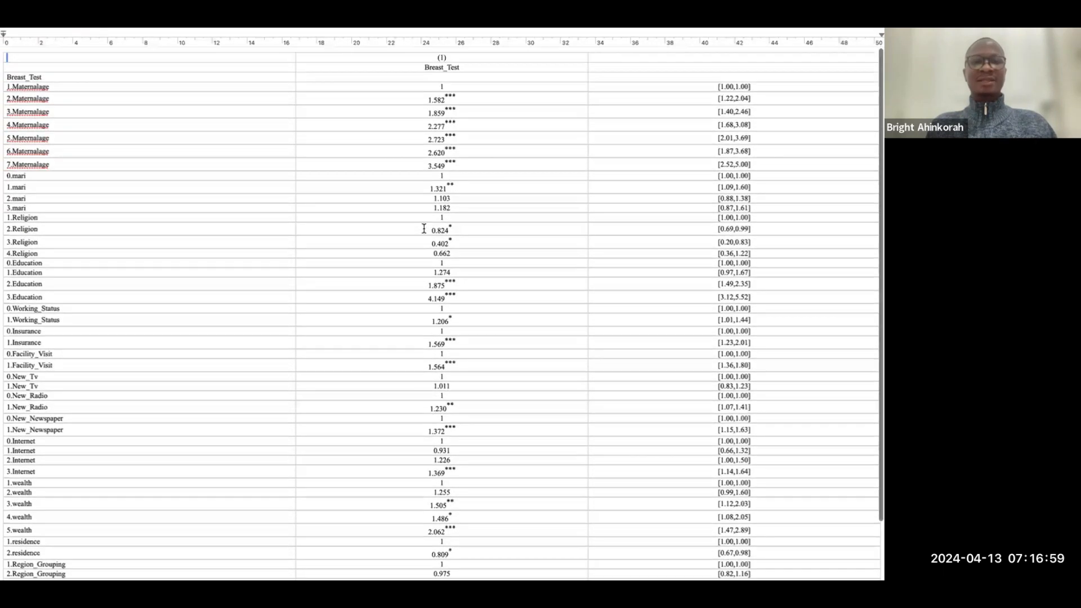
# Check the Breast.rtf table once more and close the document.
pyautogui.scroll(-2, 424, 228)
pyautogui.scroll(3, 425, 228)
pyautogui.moveTo(269, 29)
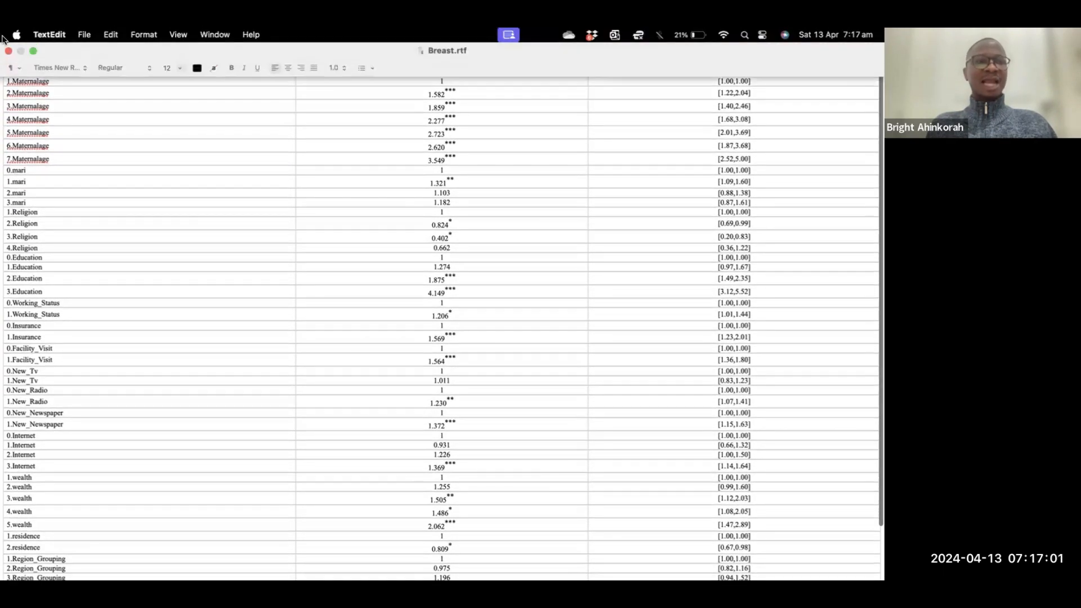
pyautogui.click(8, 51)
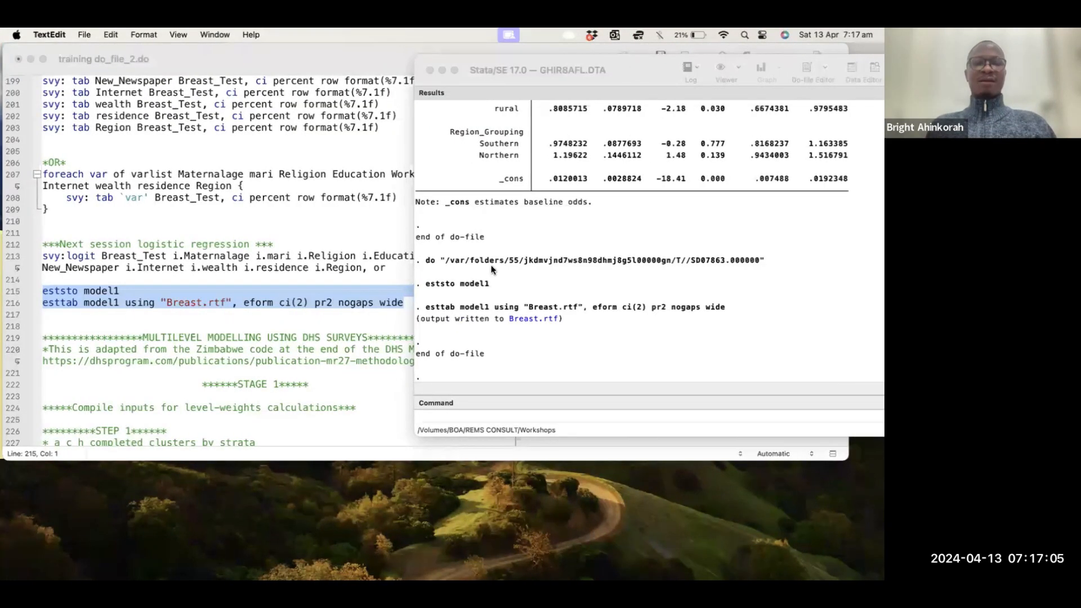
# Switch to Stata's training do_file_2.do and remove the extra blank line above the "Next session logistic regression" comment.
pyautogui.click(291, 320)
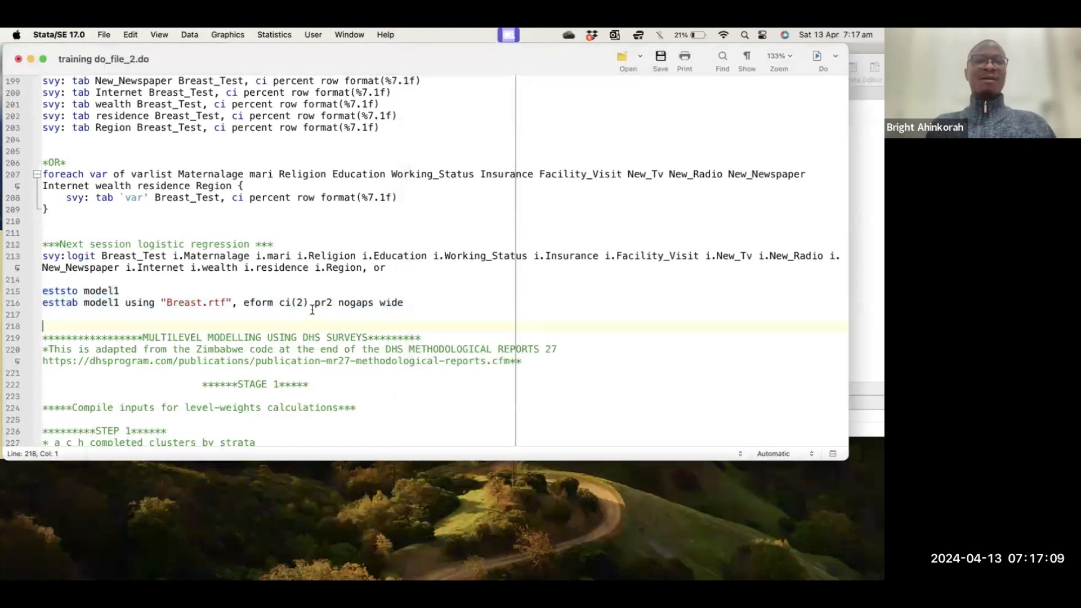
pyautogui.click(91, 230)
pyautogui.press('BackSpace')
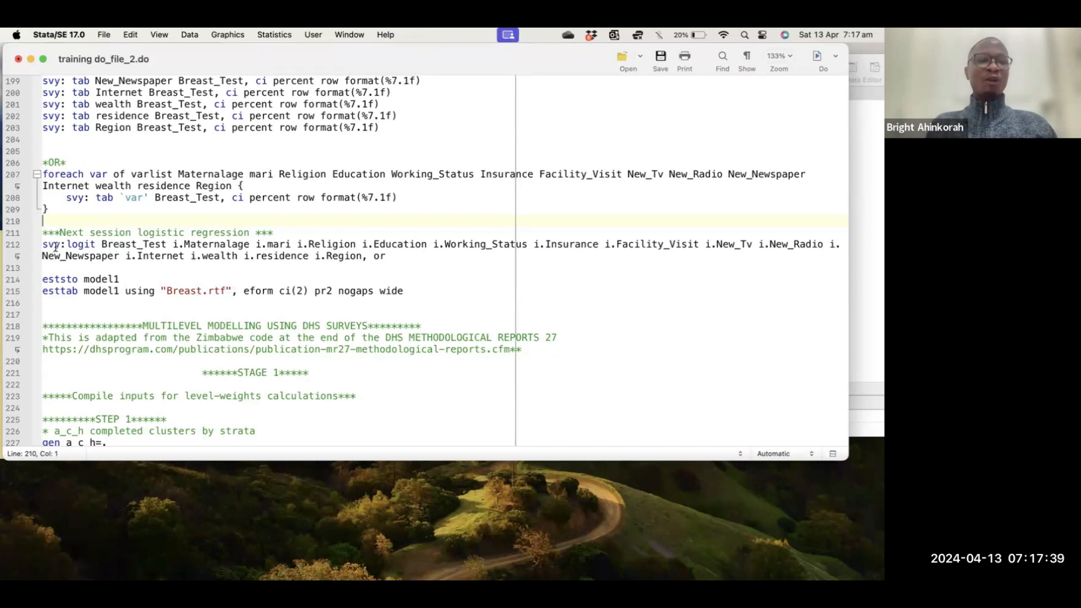
# Review the svy:logit block and the multilevel modelling section of the do-file, from the level-weights steps to the melogit models and Breast2.rtf export.
pyautogui.moveTo(386, 256); pyautogui.dragTo(39, 237)
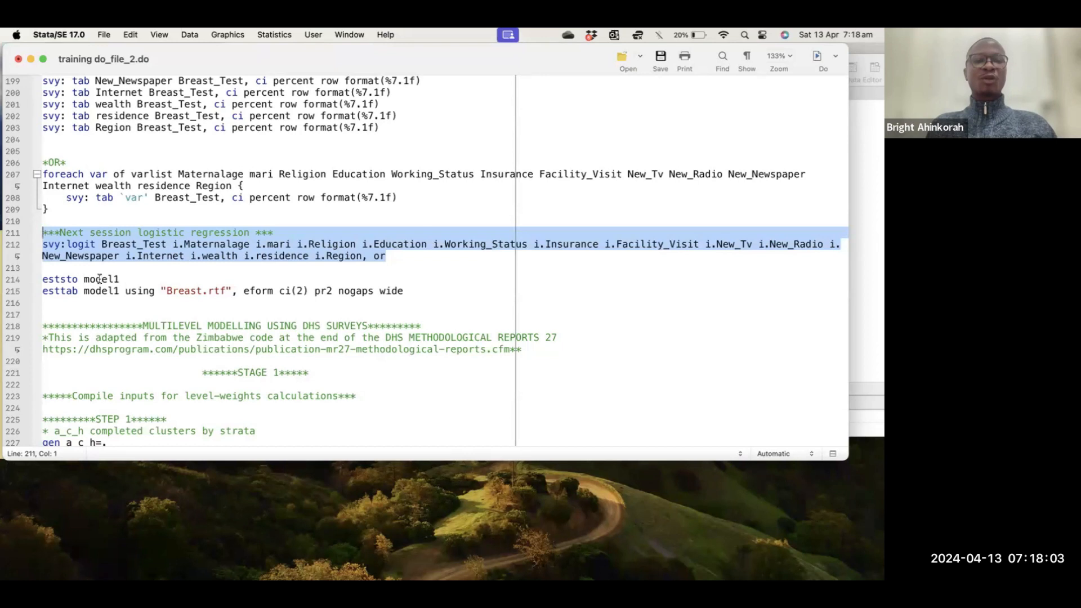
pyautogui.scroll(-10, 136, 340)
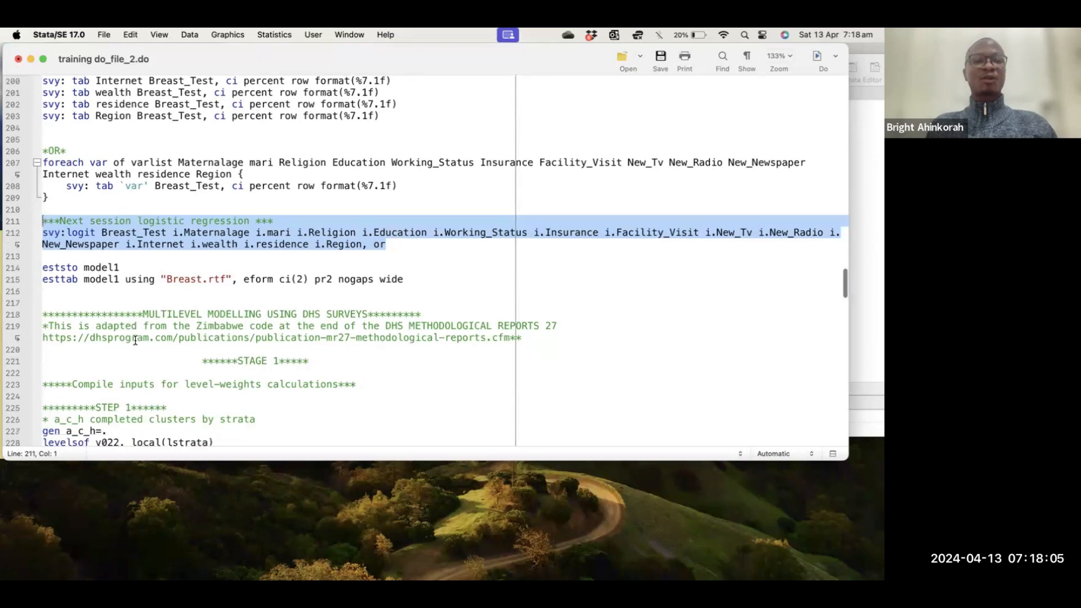
pyautogui.scroll(4, 135, 340)
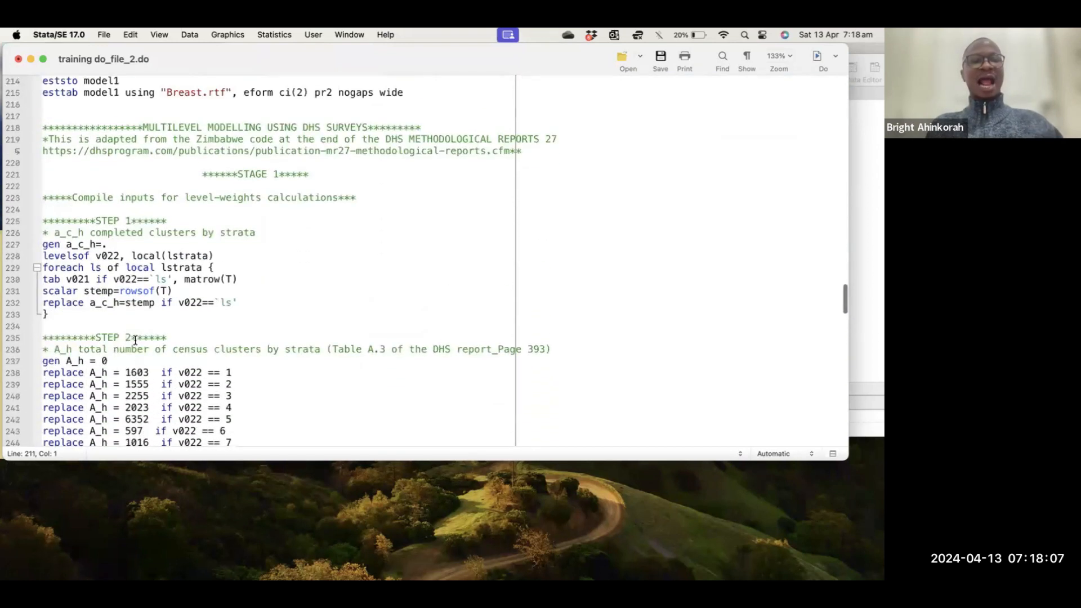
pyautogui.scroll(1, 154, 232)
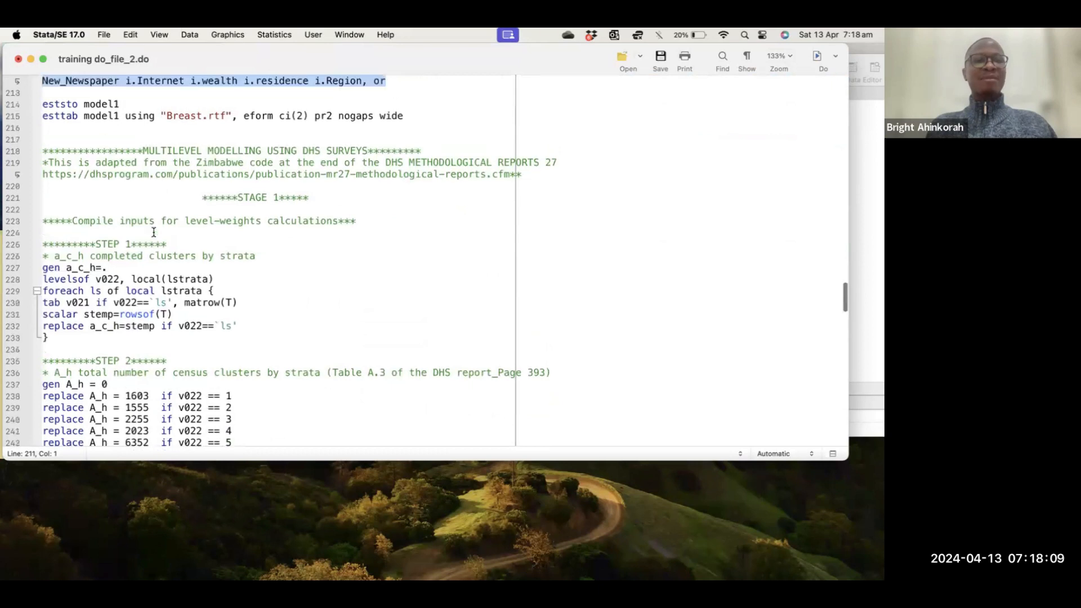
pyautogui.scroll(-20, 154, 232)
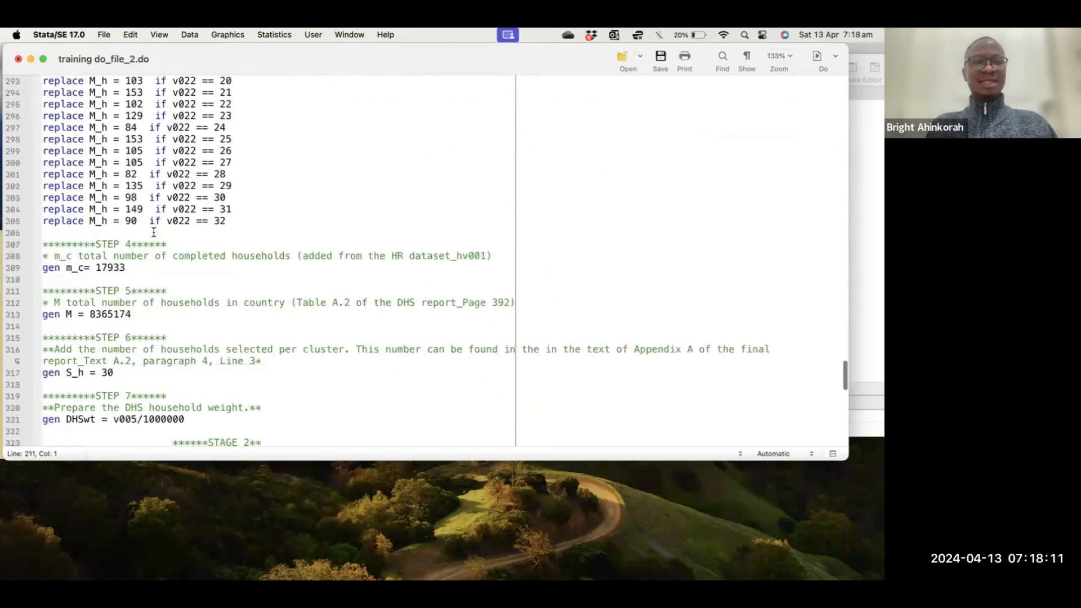
pyautogui.scroll(-14, 154, 232)
pyautogui.scroll(20, 154, 232)
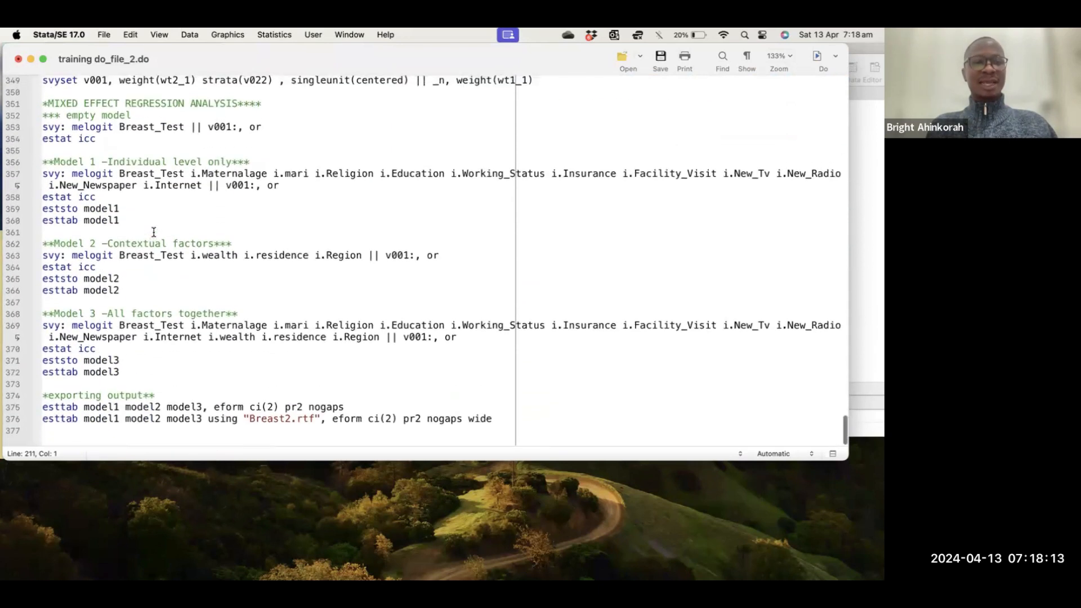
pyautogui.scroll(20, 154, 232)
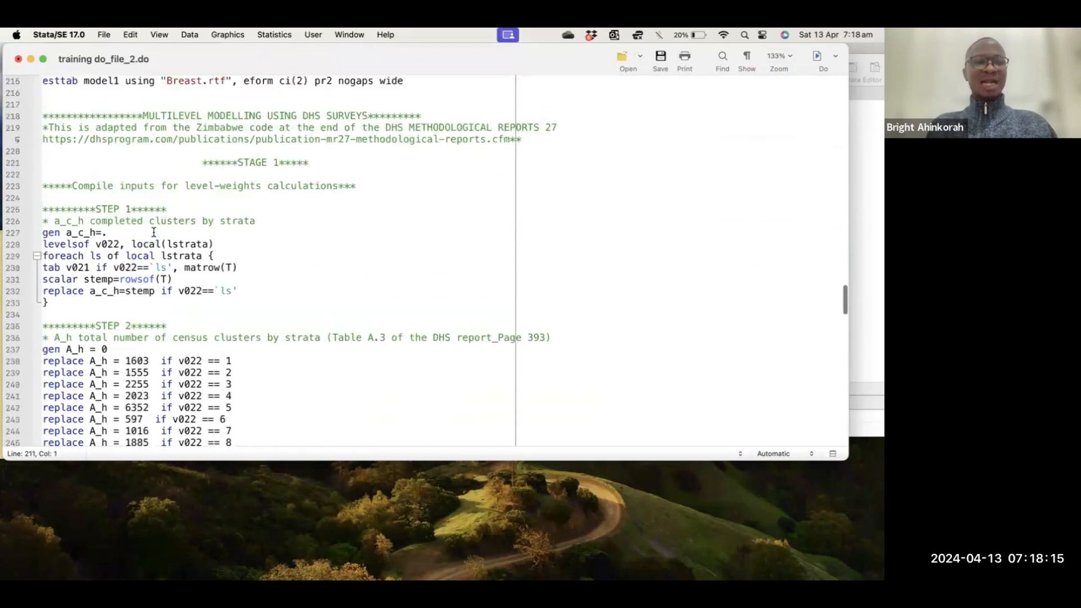
pyautogui.scroll(3, 153, 232)
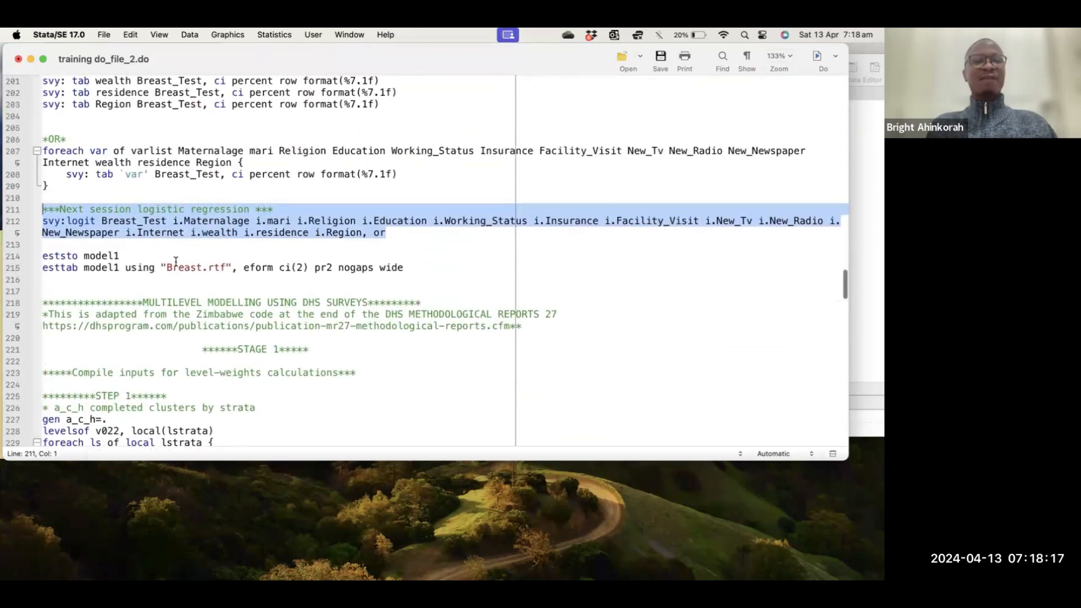
pyautogui.click(147, 280)
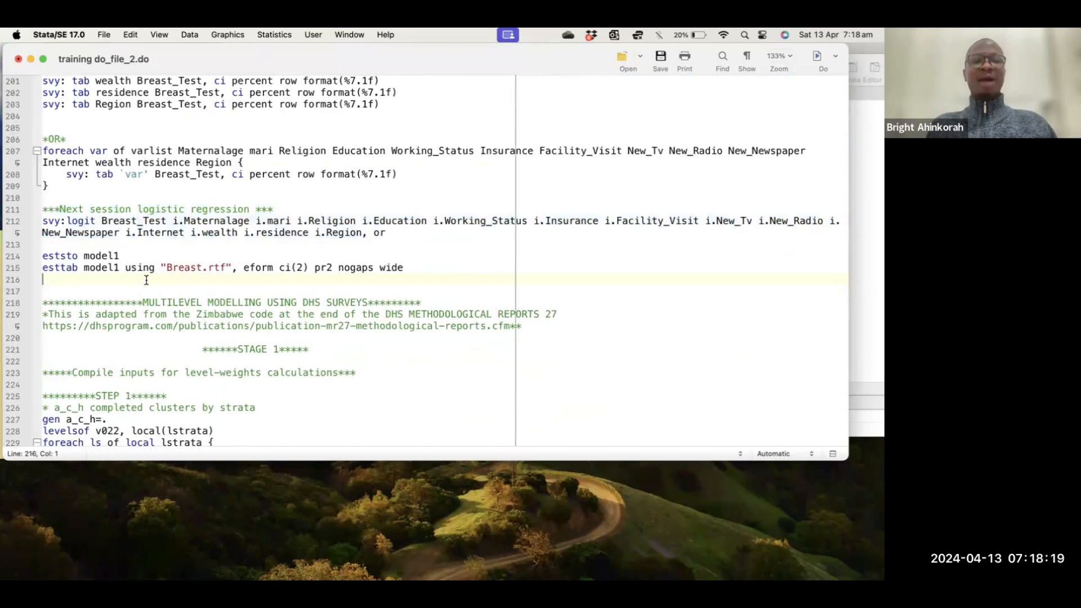